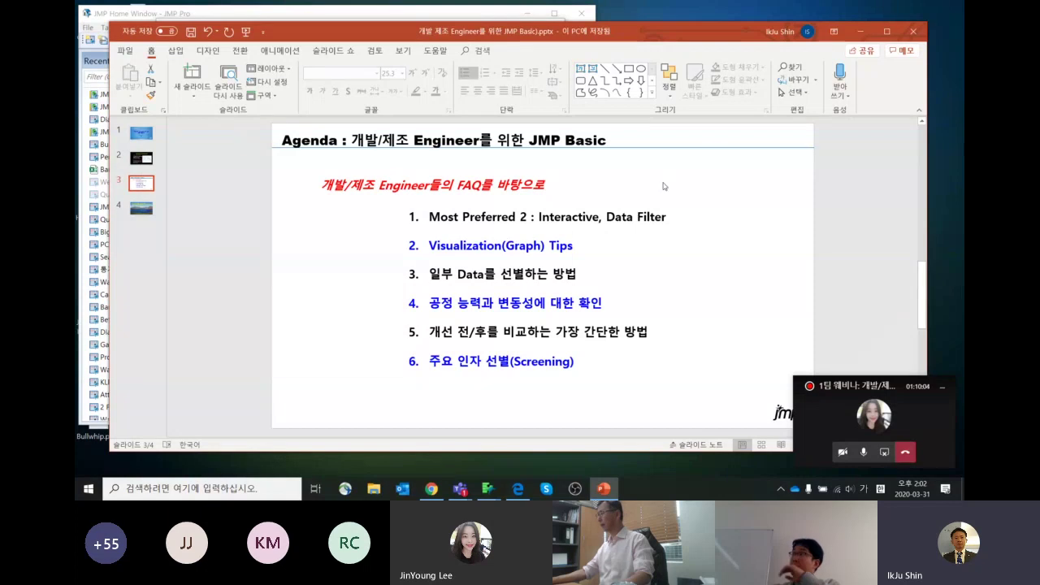
Step: Close the agenda presentation and open the diabetes.jmp data table from the journal's Preferred Agenda section
{"action": "left_click", "coordinate": [913, 32]}
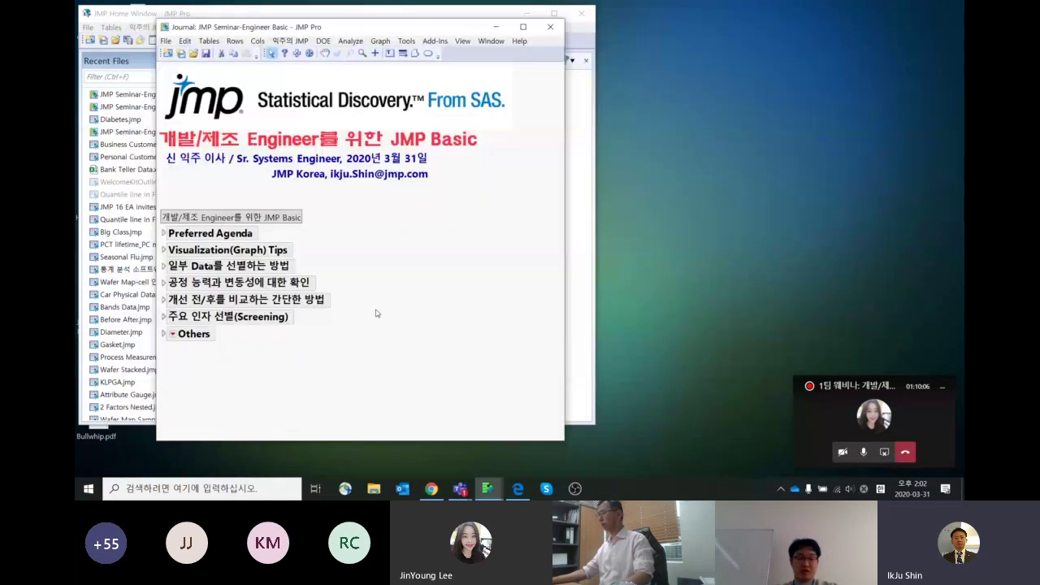
{"action": "left_click_drag", "start_coordinate": [376, 34], "coordinate": [439, 29]}
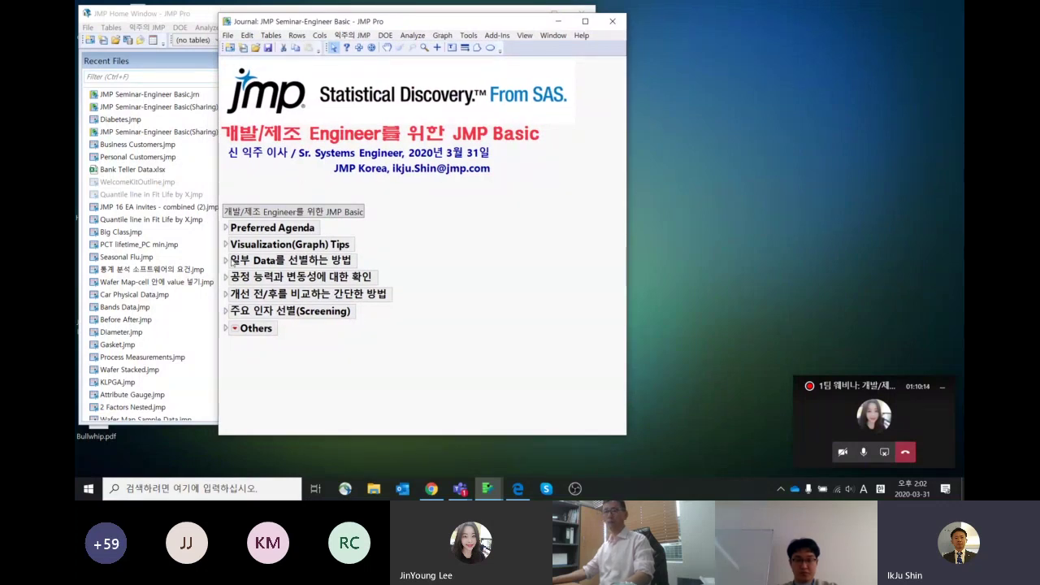
{"action": "left_click", "coordinate": [227, 229]}
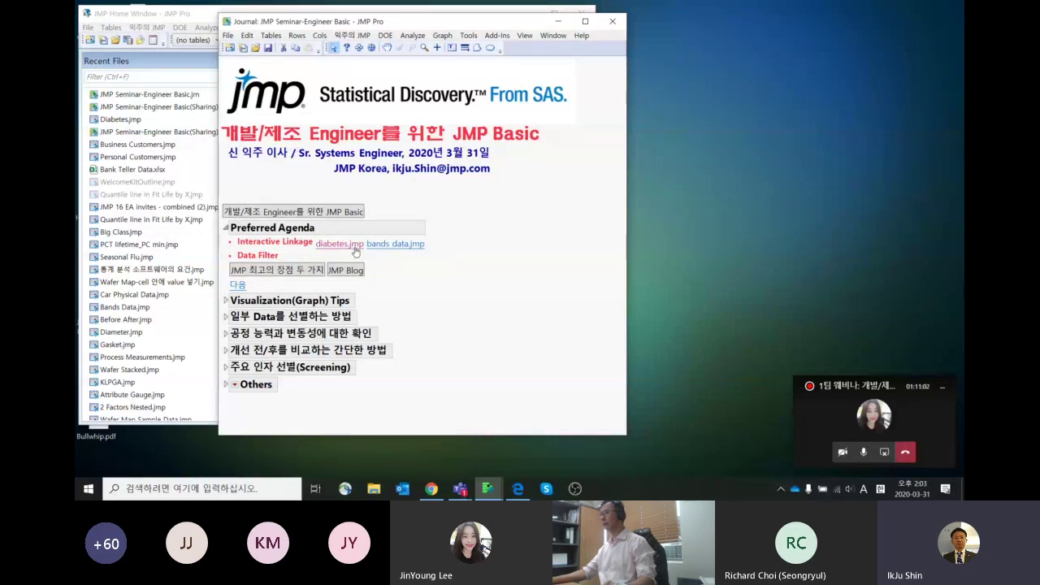
{"action": "left_click", "coordinate": [354, 247]}
Step: Reposition the Diabetes table window and make it taller to fit more data rows
{"action": "left_click_drag", "start_coordinate": [592, 129], "coordinate": [539, 59]}
{"action": "left_click_drag", "start_coordinate": [654, 172], "coordinate": [900, 179]}
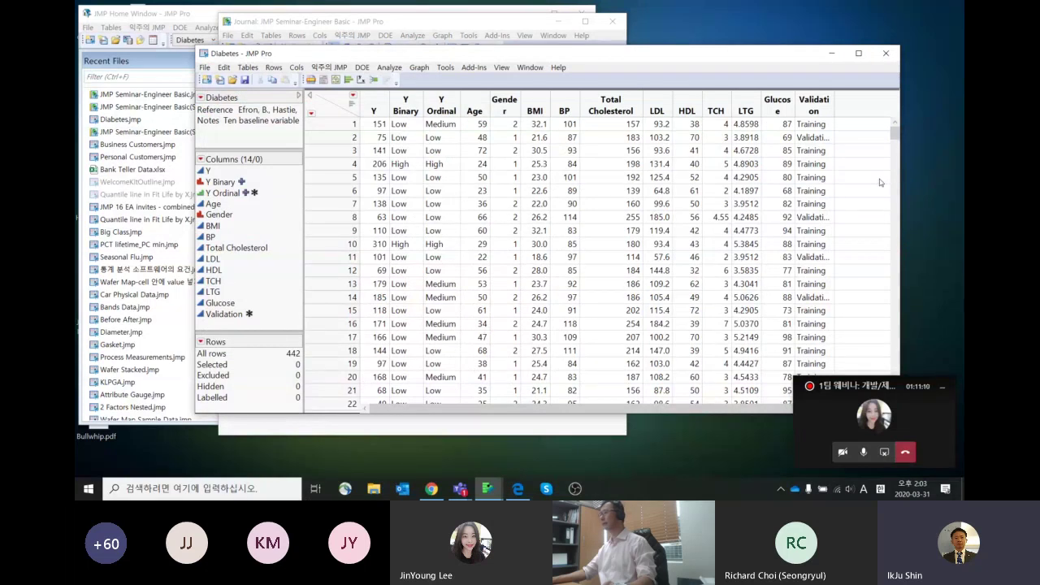
{"action": "left_click_drag", "start_coordinate": [549, 57], "coordinate": [505, 47]}
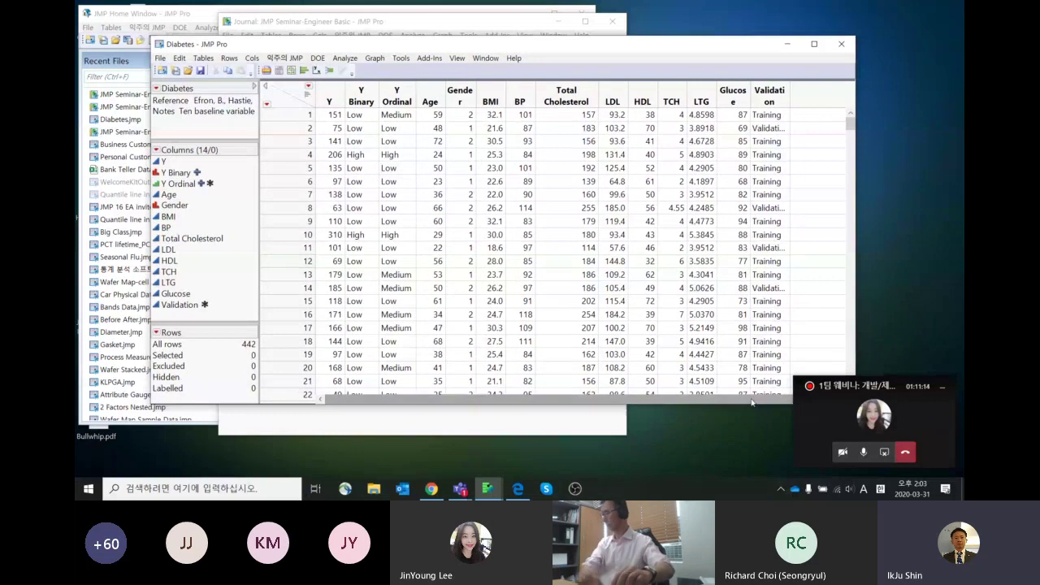
{"action": "left_click_drag", "start_coordinate": [749, 408], "coordinate": [754, 443]}
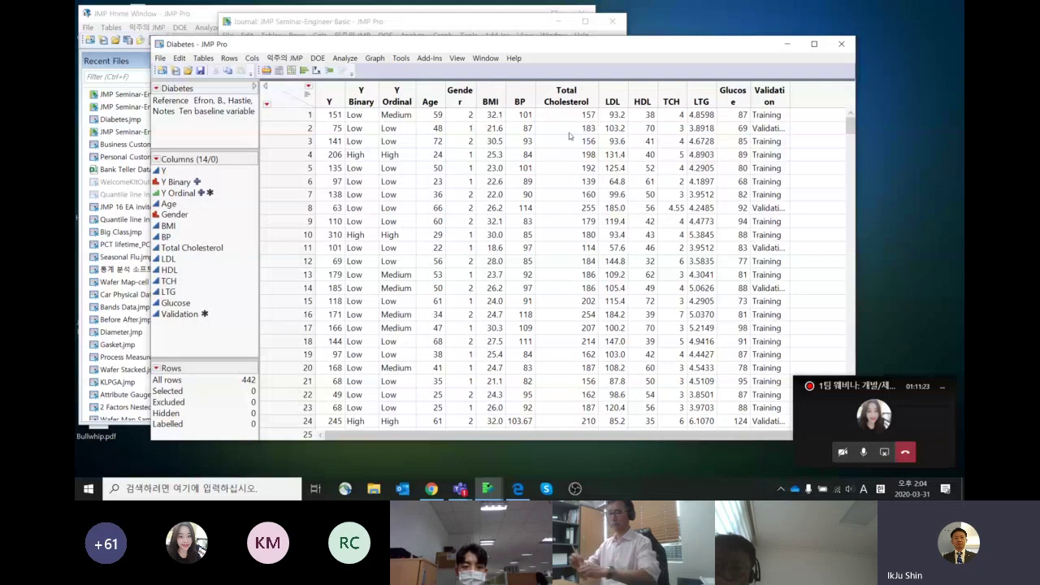
Step: Create a Distribution report with Histograms Only for Y and all columns from Age through Glucose
{"action": "left_click", "coordinate": [344, 58]}
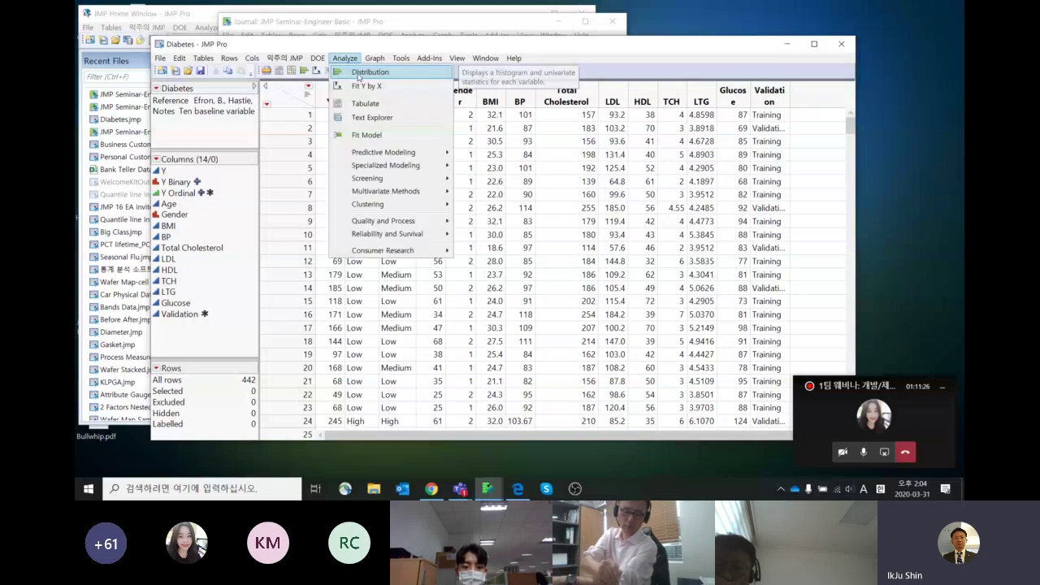
{"action": "left_click", "coordinate": [359, 74]}
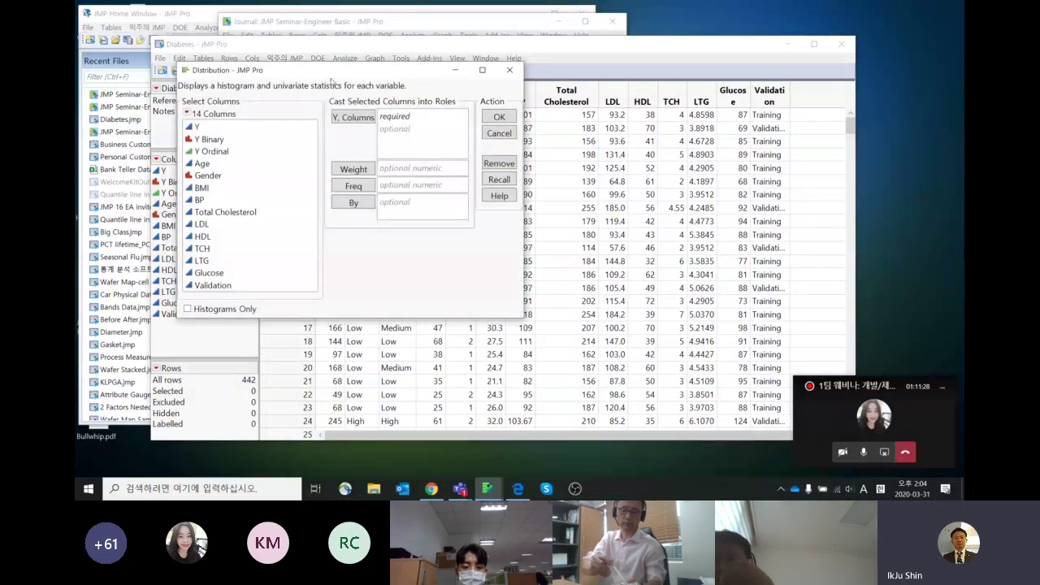
{"action": "left_click", "coordinate": [358, 126]}
{"action": "left_click", "coordinate": [512, 117]}
{"action": "left_click_drag", "start_coordinate": [378, 162], "coordinate": [396, 274]}
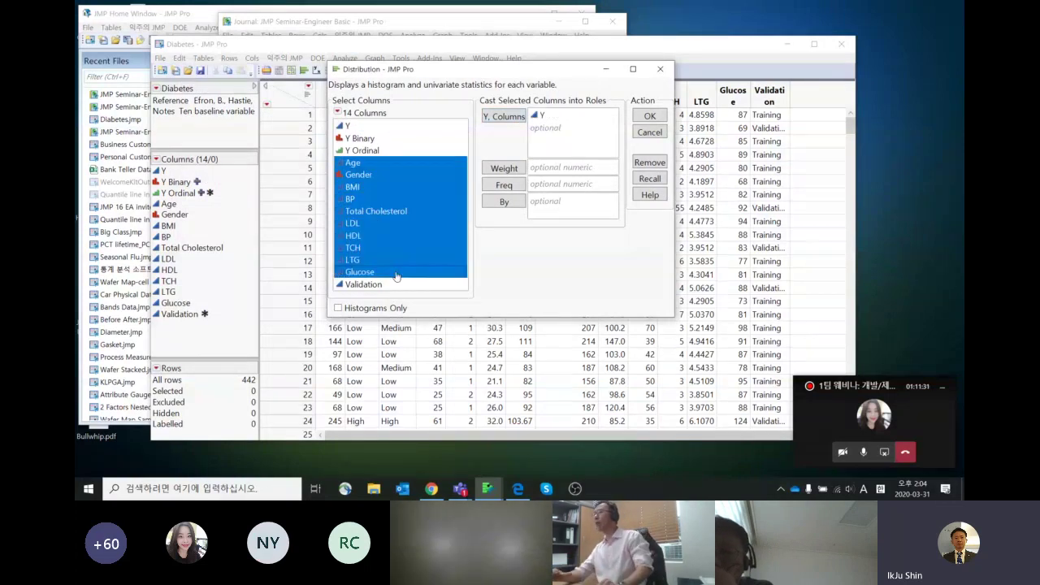
{"action": "left_click", "coordinate": [505, 116]}
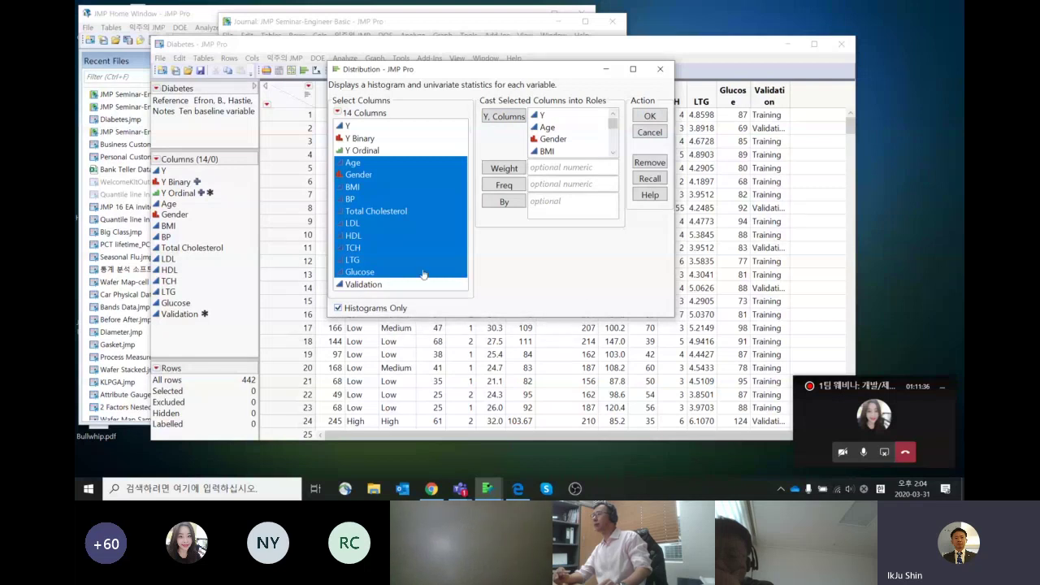
{"action": "left_click", "coordinate": [651, 116]}
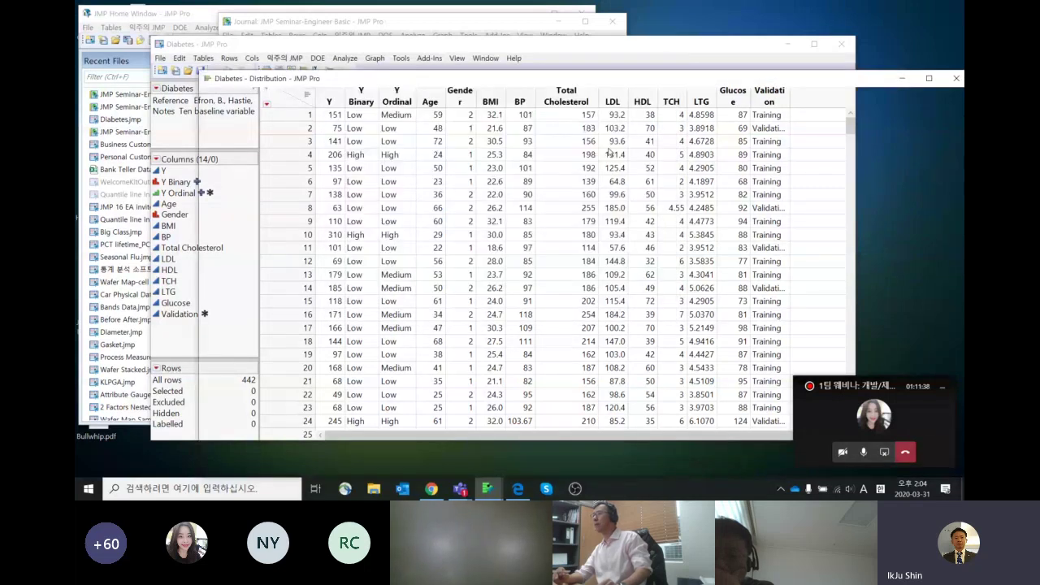
Step: Arrange the Diabetes table and the Distribution report so the row numbers and histograms are visible together
{"action": "left_click_drag", "start_coordinate": [525, 80], "coordinate": [603, 67]}
{"action": "left_click", "coordinate": [482, 47]}
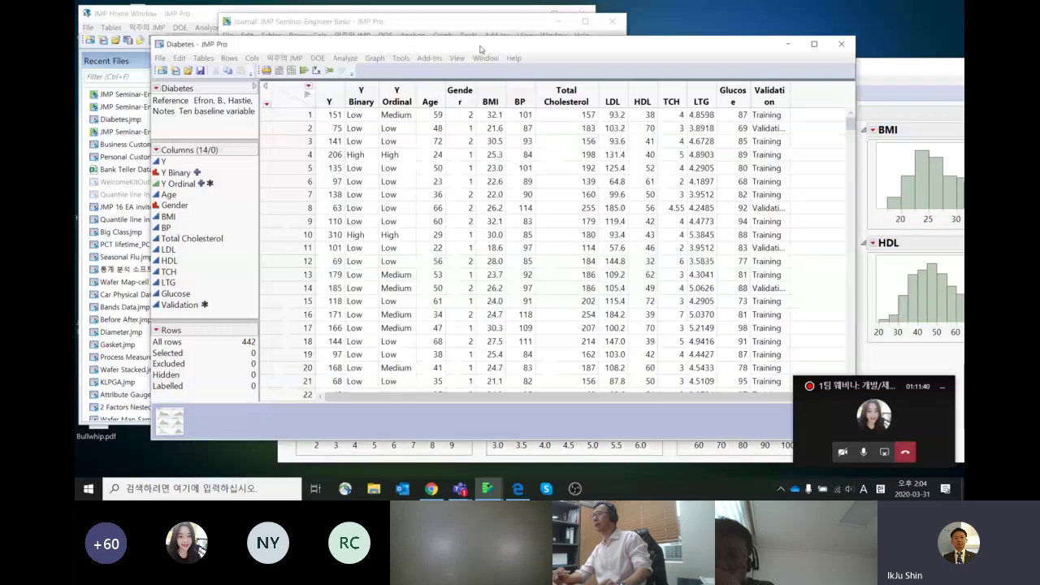
{"action": "left_click_drag", "start_coordinate": [475, 49], "coordinate": [405, 52]}
{"action": "left_click_drag", "start_coordinate": [835, 69], "coordinate": [874, 54]}
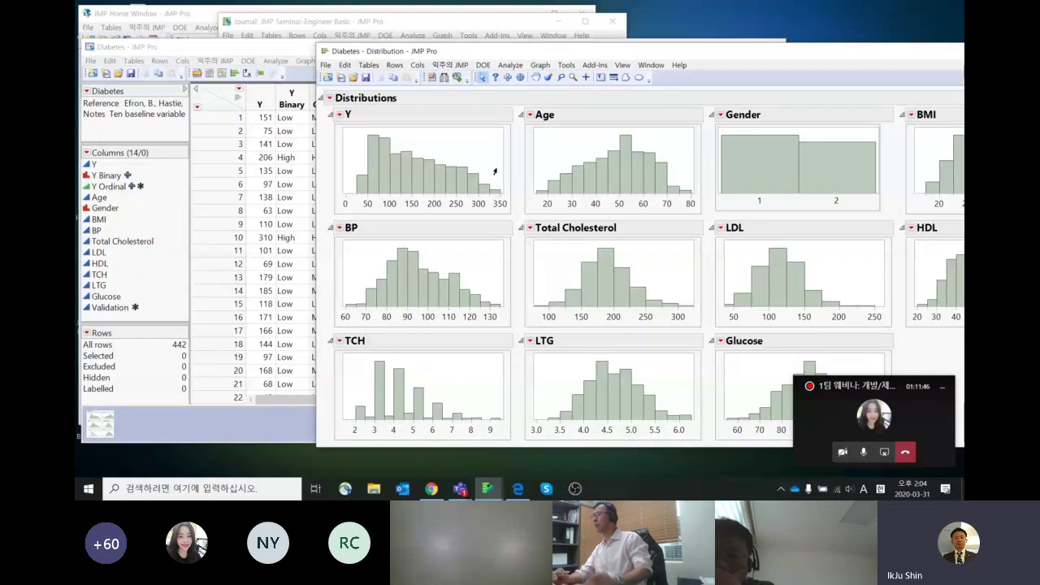
Step: Brush different ranges of bars in the Y histogram to examine the linked rows and the other distributions
{"action": "left_click_drag", "start_coordinate": [354, 150], "coordinate": [417, 183]}
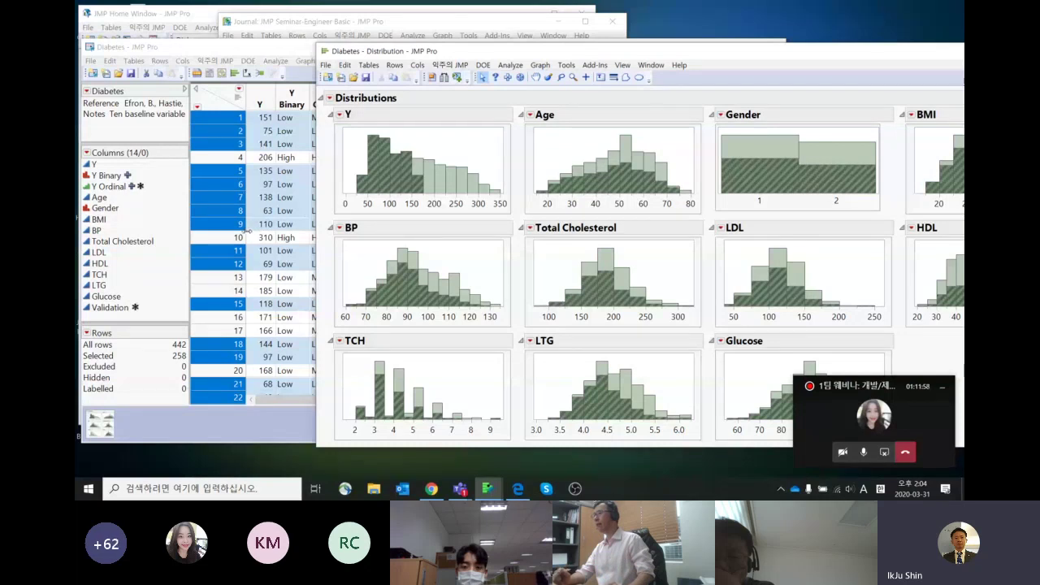
{"action": "mouse_move", "coordinate": [402, 140]}
{"action": "left_mouse_down"}
{"action": "mouse_move", "coordinate": [442, 179]}
{"action": "mouse_move", "coordinate": [447, 202]}
{"action": "left_mouse_up"}
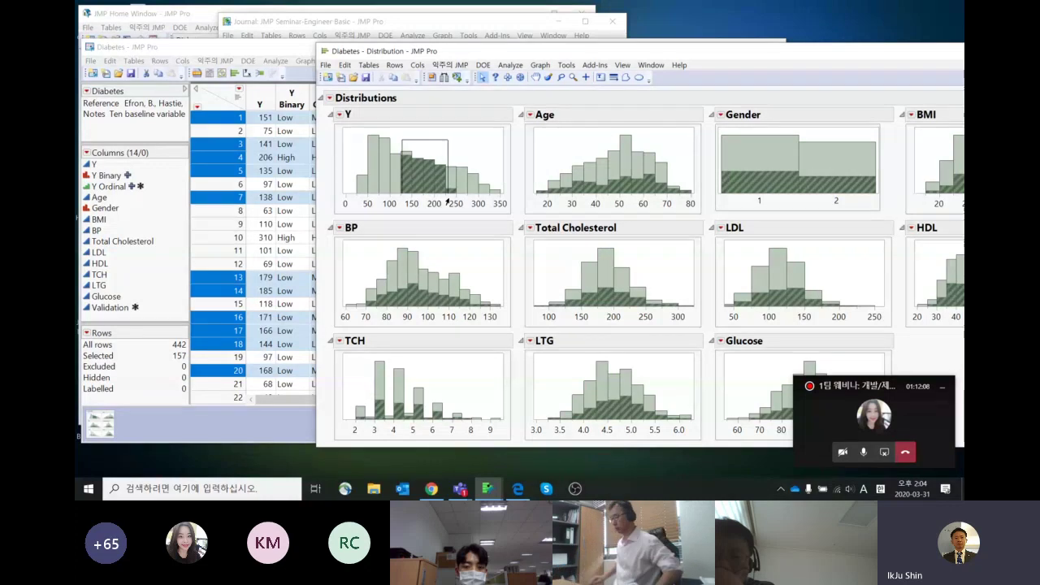
{"action": "mouse_move", "coordinate": [447, 202]}
{"action": "left_mouse_down"}
{"action": "mouse_move", "coordinate": [457, 195]}
{"action": "mouse_move", "coordinate": [423, 173]}
{"action": "mouse_move", "coordinate": [436, 179]}
{"action": "left_mouse_up"}
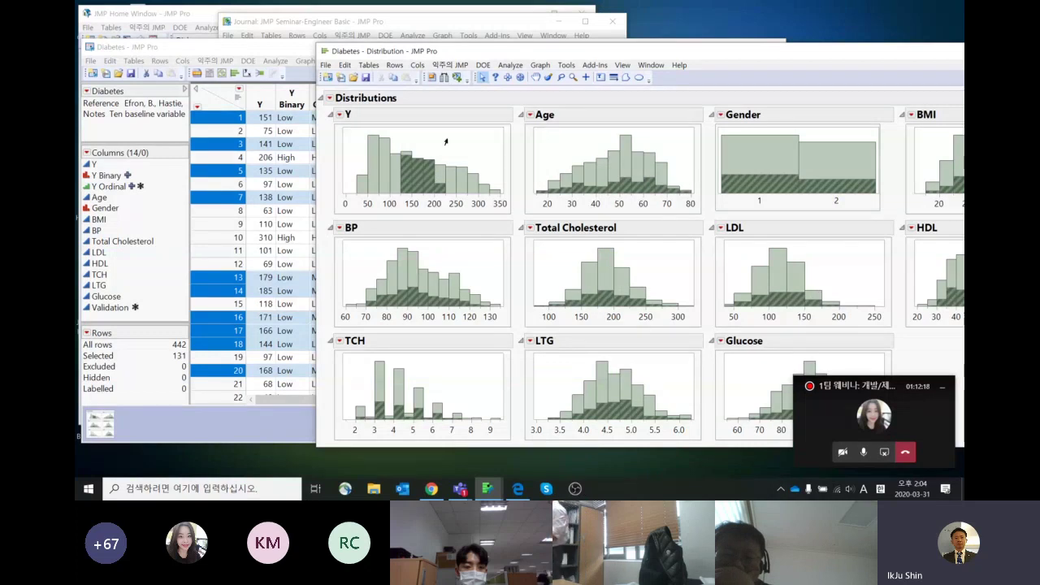
{"action": "left_click_drag", "start_coordinate": [470, 50], "coordinate": [465, 44]}
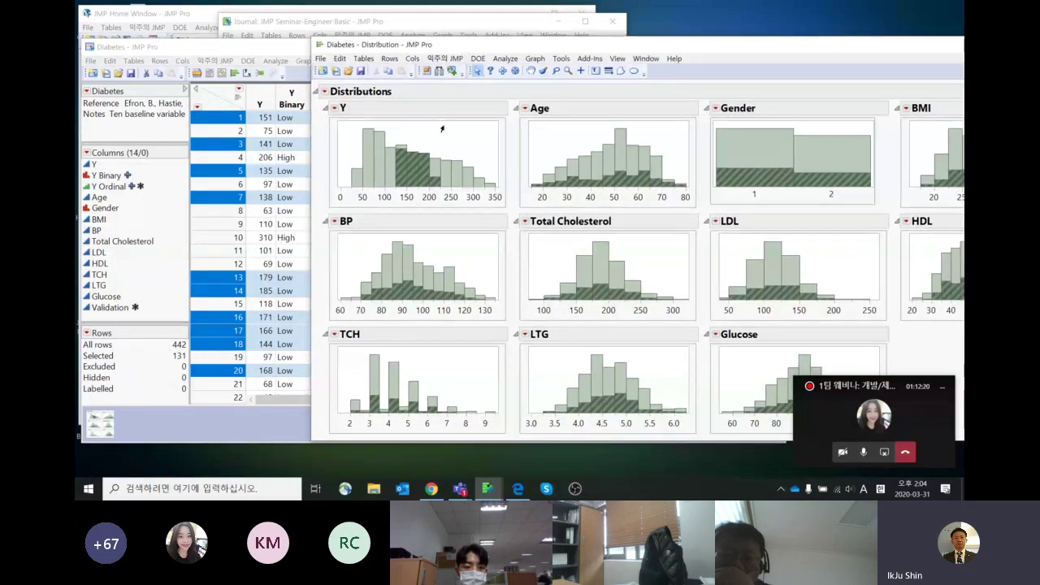
{"action": "left_click_drag", "start_coordinate": [362, 140], "coordinate": [438, 176]}
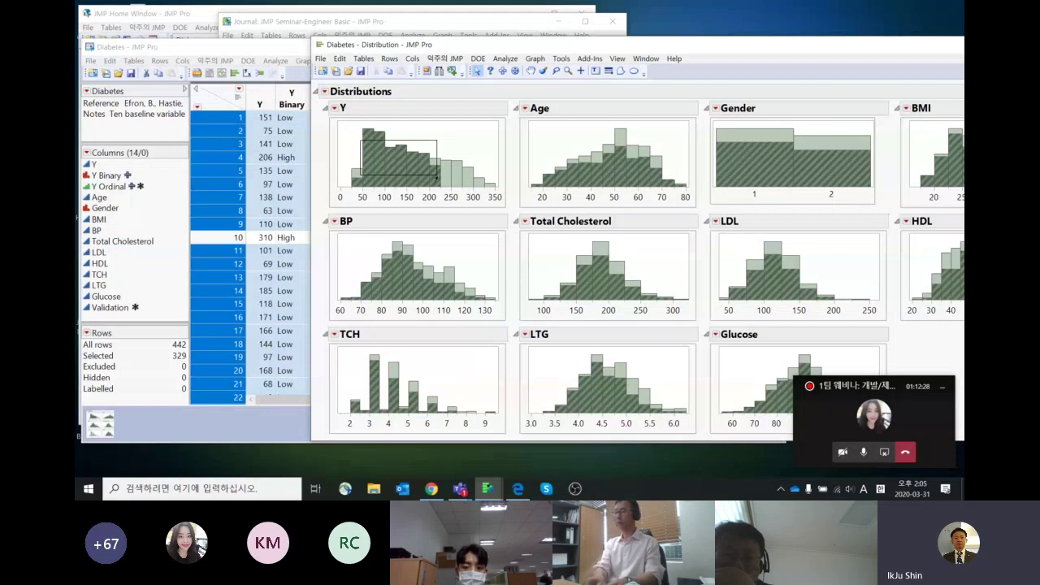
{"action": "left_click_drag", "start_coordinate": [437, 177], "coordinate": [438, 177]}
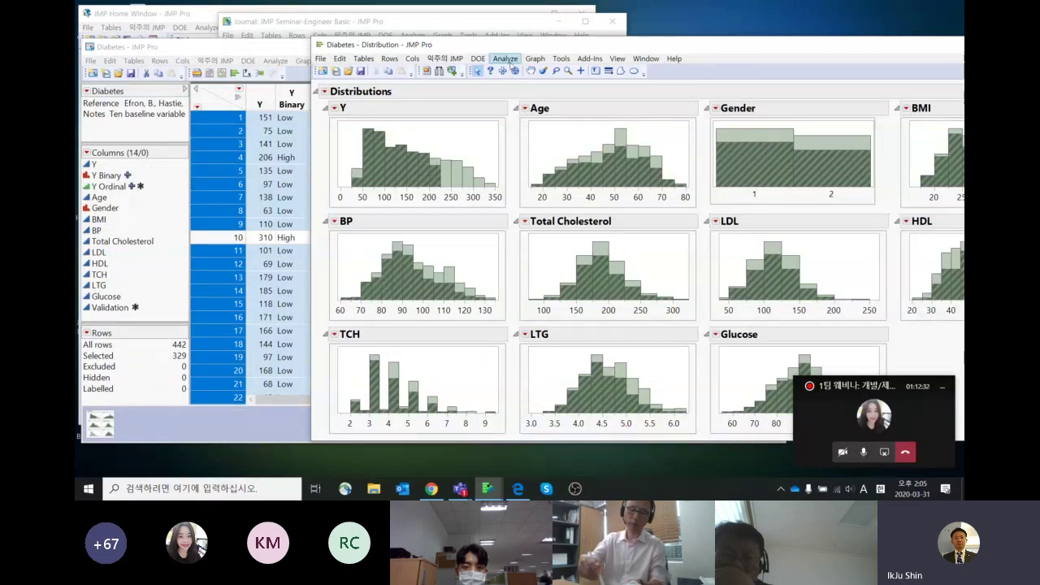
Step: Create a lower triangular Scatterplot Matrix of BMI, BP, Total Cholesterol and LDL, and select the points above about 90 BP in its BP-by-BMI plot
{"action": "left_click", "coordinate": [535, 59]}
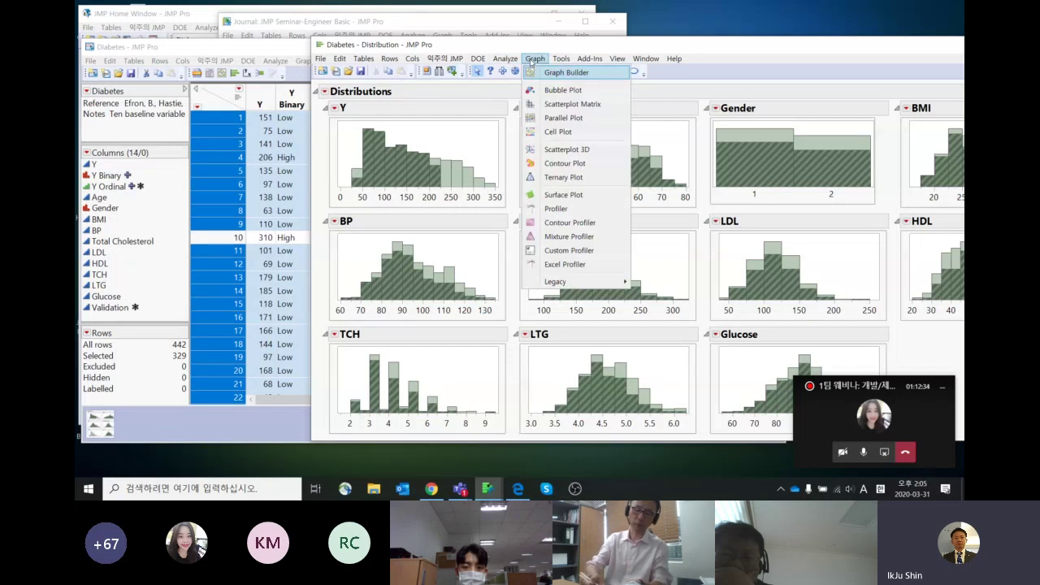
{"action": "left_click", "coordinate": [568, 104]}
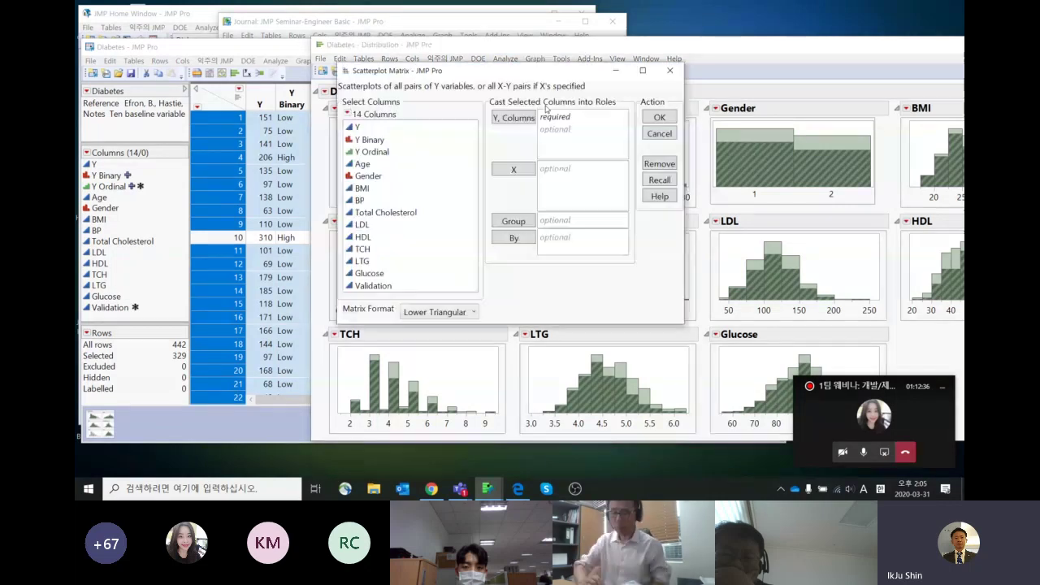
{"action": "left_click_drag", "start_coordinate": [432, 191], "coordinate": [431, 225]}
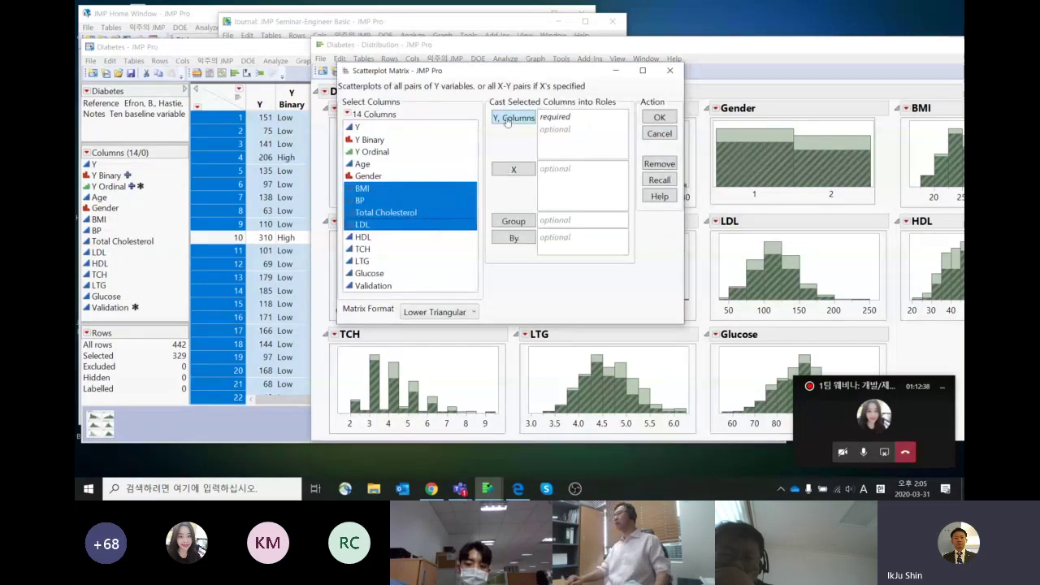
{"action": "left_click", "coordinate": [508, 119]}
{"action": "left_click", "coordinate": [656, 117]}
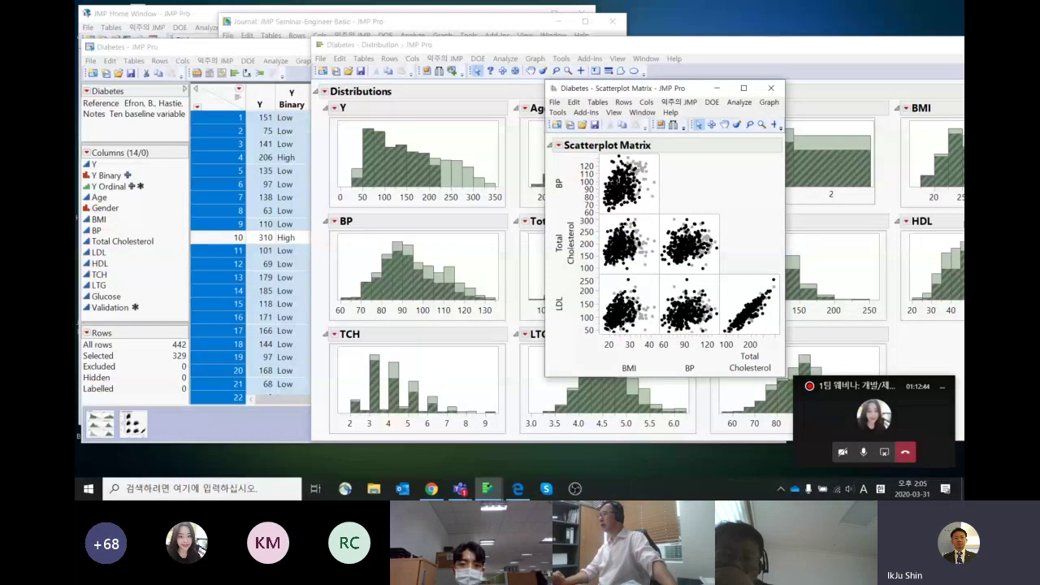
{"action": "left_click_drag", "start_coordinate": [603, 159], "coordinate": [637, 198]}
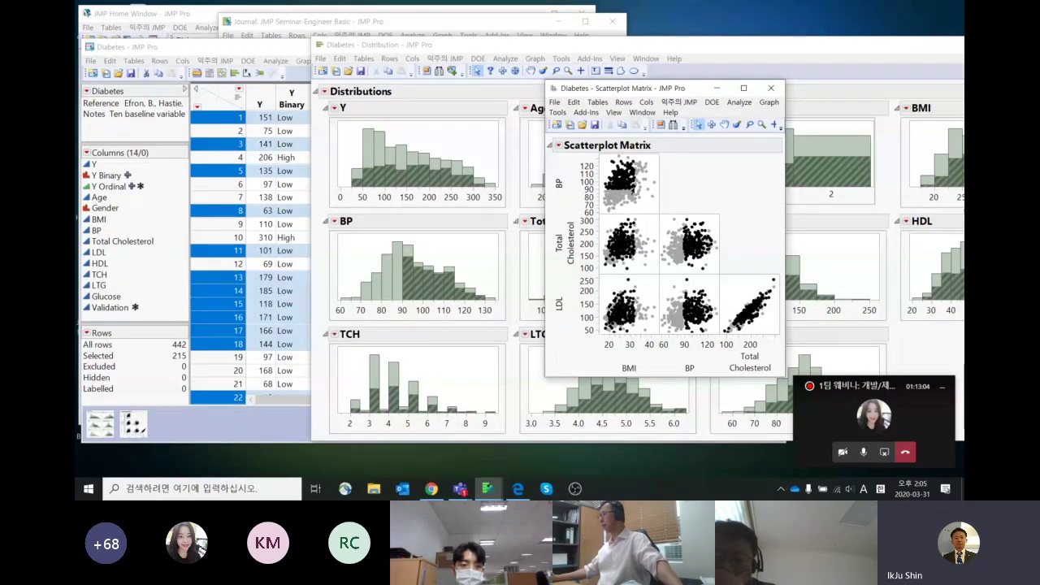
{"action": "mouse_move", "coordinate": [635, 170]}
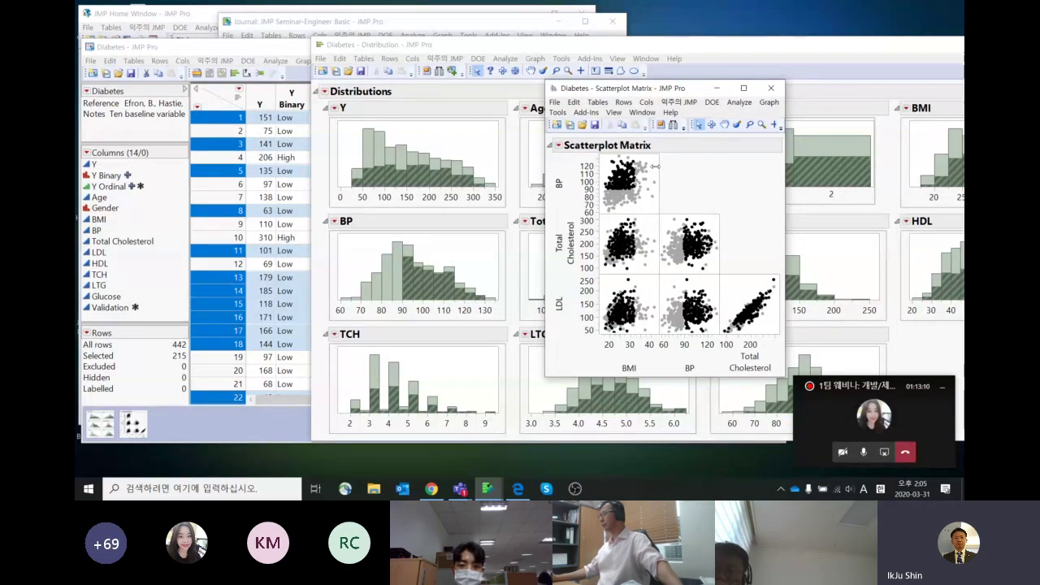
Step: Close the Scatterplot Matrix and Distribution report windows
{"action": "left_click", "coordinate": [770, 88]}
{"action": "left_click_drag", "start_coordinate": [772, 48], "coordinate": [630, 99]}
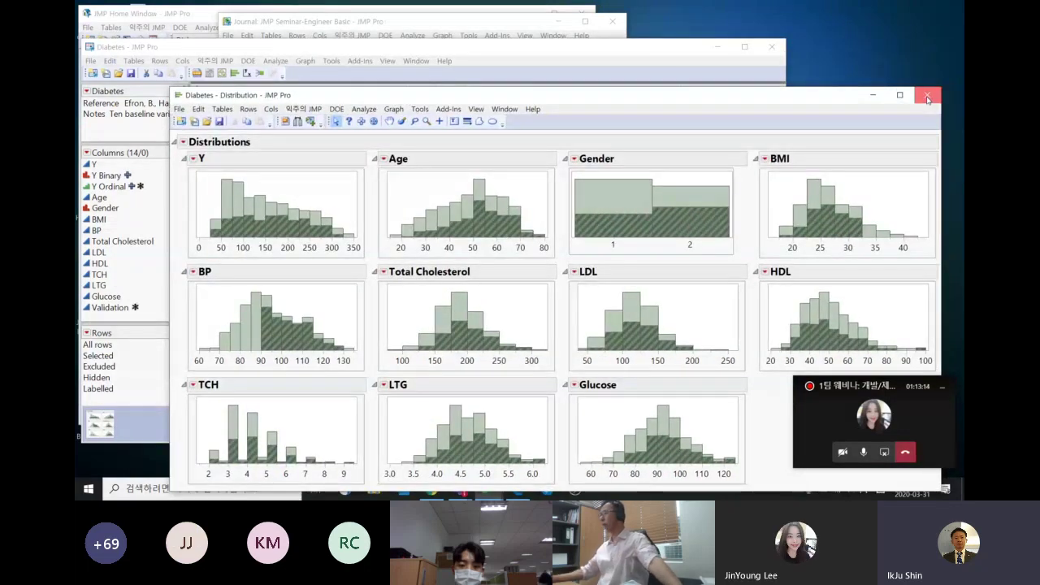
{"action": "left_click", "coordinate": [928, 97]}
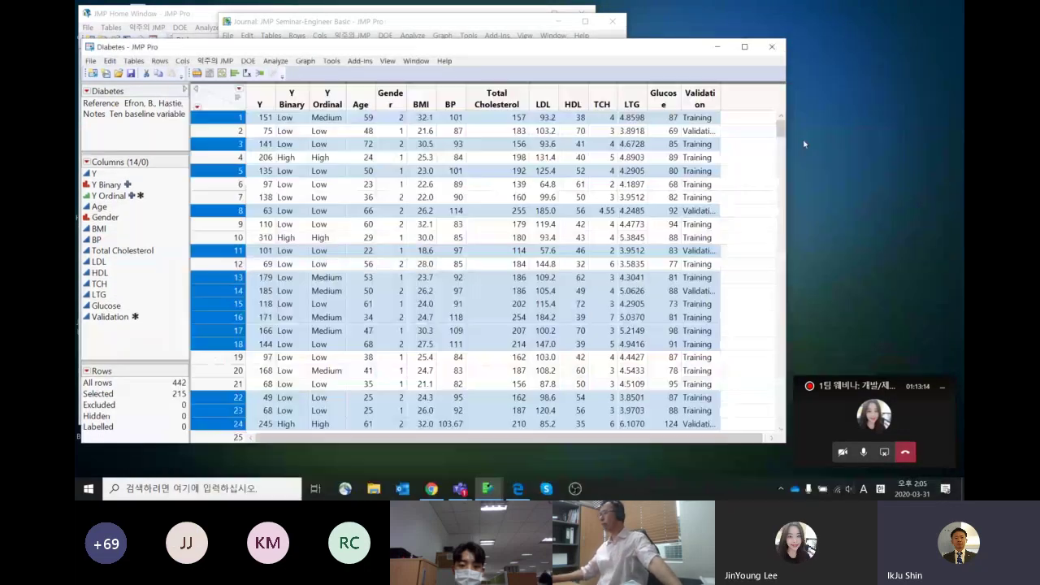
Step: Clear the row selection and show the column header graphs in the Diabetes table with columns Y through Gender selected
{"action": "left_click", "coordinate": [217, 106]}
{"action": "left_click_drag", "start_coordinate": [312, 51], "coordinate": [357, 42]}
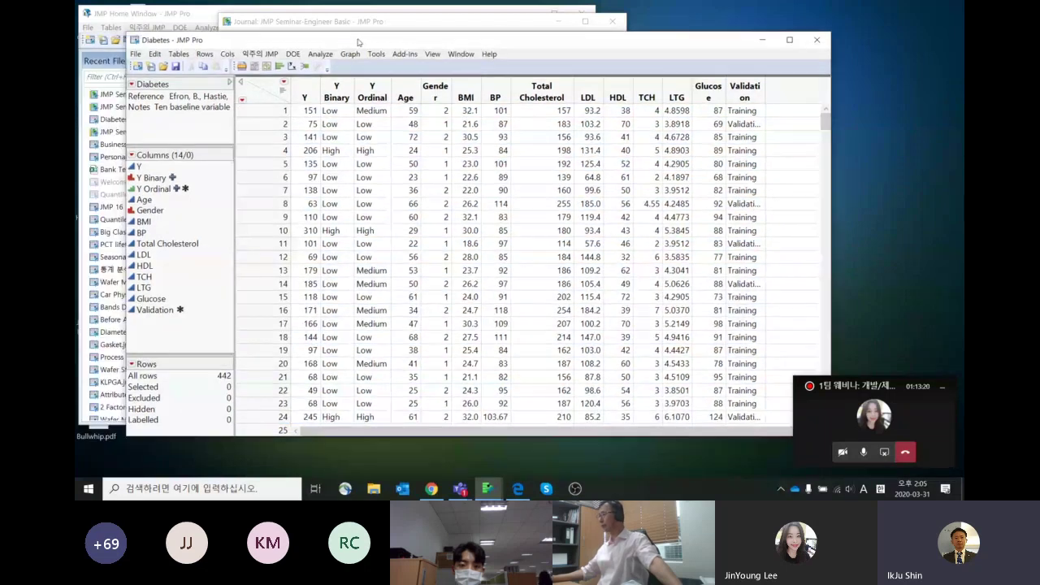
{"action": "left_click_drag", "start_coordinate": [434, 91], "coordinate": [305, 91]}
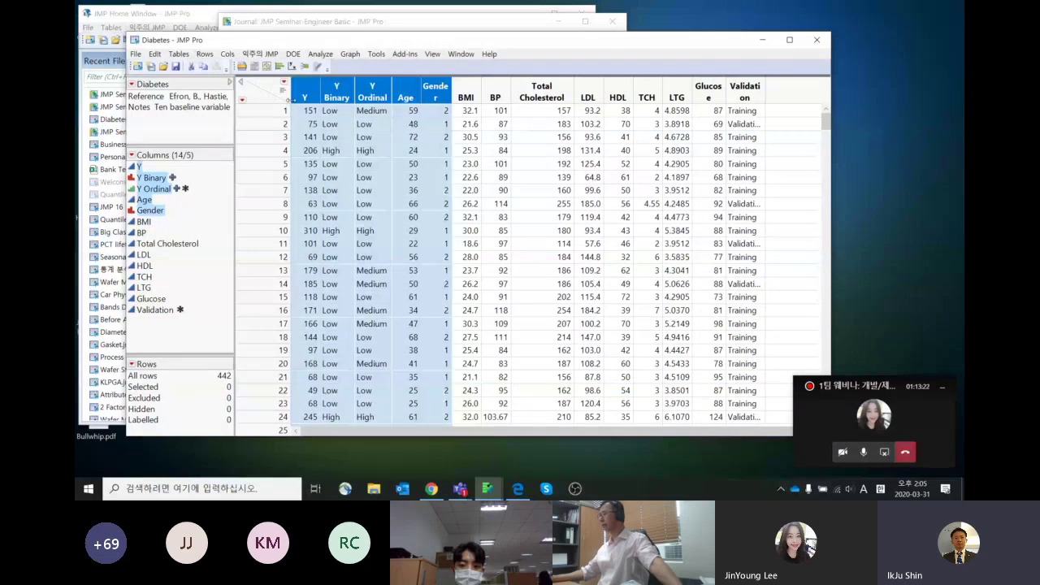
{"action": "left_click", "coordinate": [284, 96]}
Step: Select single bars and a range of bars in the Age header histogram to examine the linked rows and columns
{"action": "left_click", "coordinate": [396, 126]}
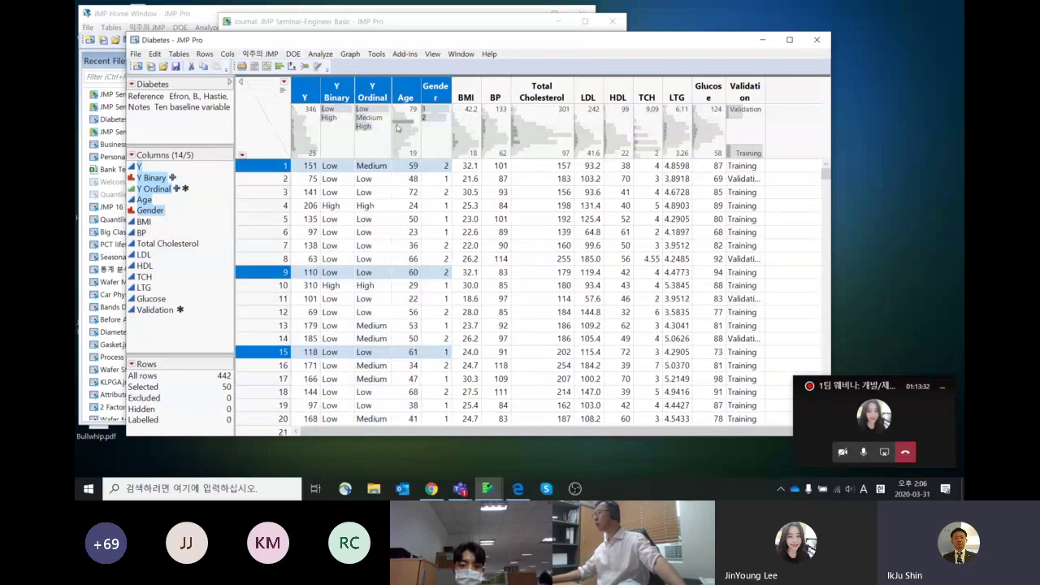
{"action": "left_click", "coordinate": [398, 140]}
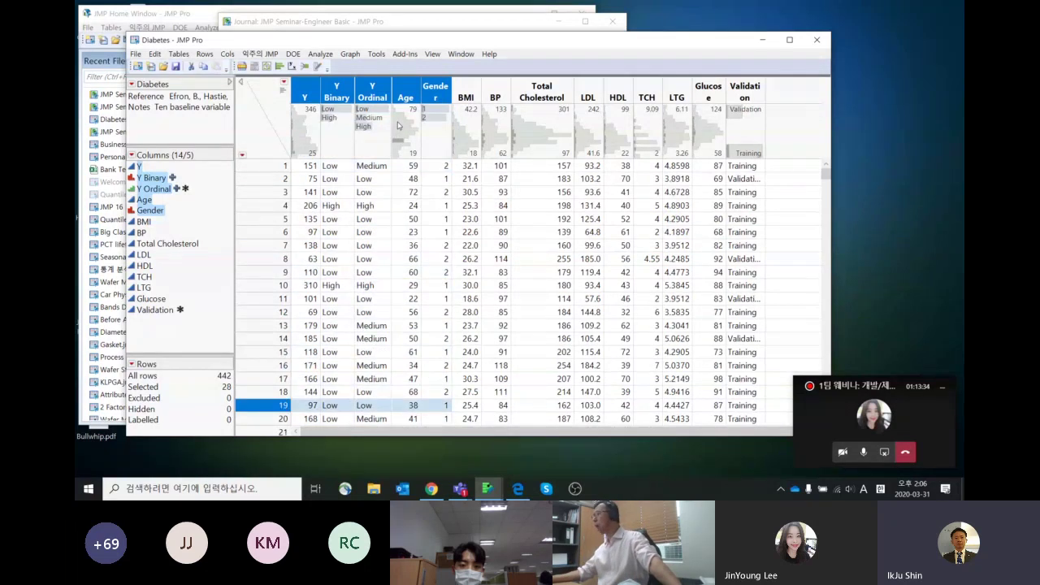
{"action": "left_click_drag", "start_coordinate": [399, 126], "coordinate": [401, 141]}
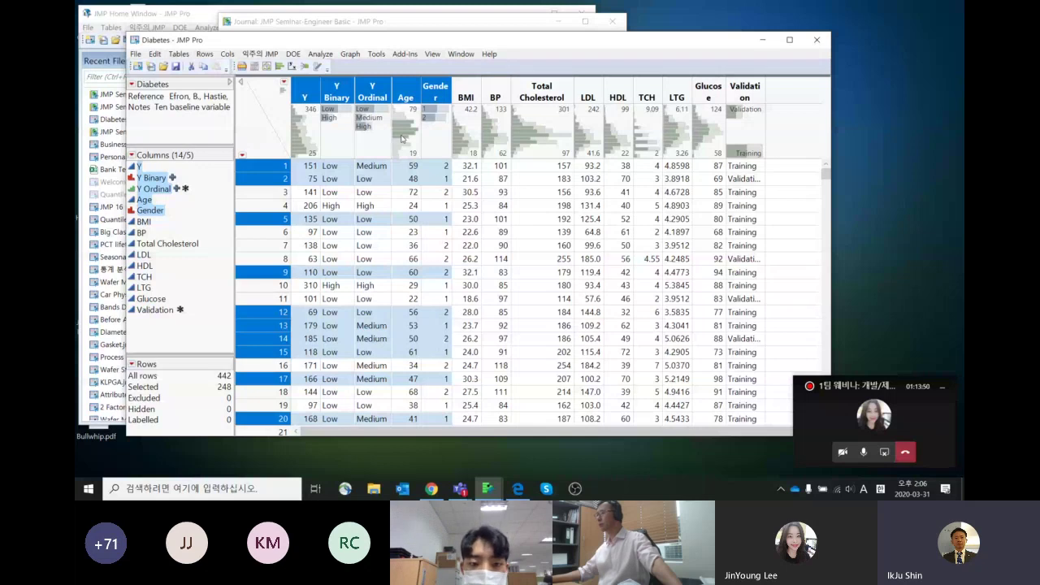
{"action": "left_click", "coordinate": [398, 120]}
{"action": "left_click", "coordinate": [398, 126]}
{"action": "left_click", "coordinate": [398, 137]}
{"action": "left_click", "coordinate": [398, 140]}
{"action": "left_click", "coordinate": [399, 133]}
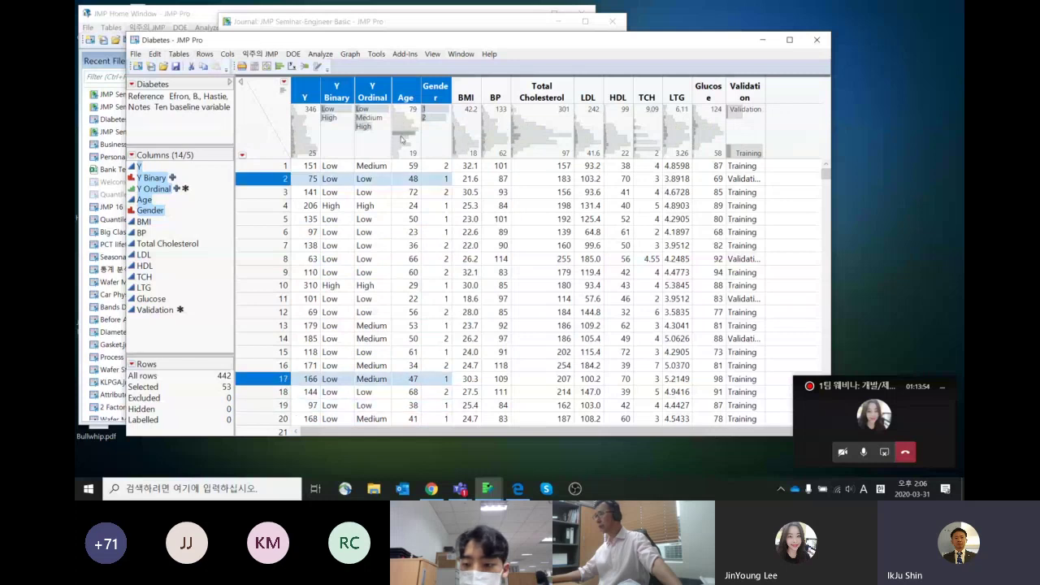
{"action": "left_click", "coordinate": [400, 143]}
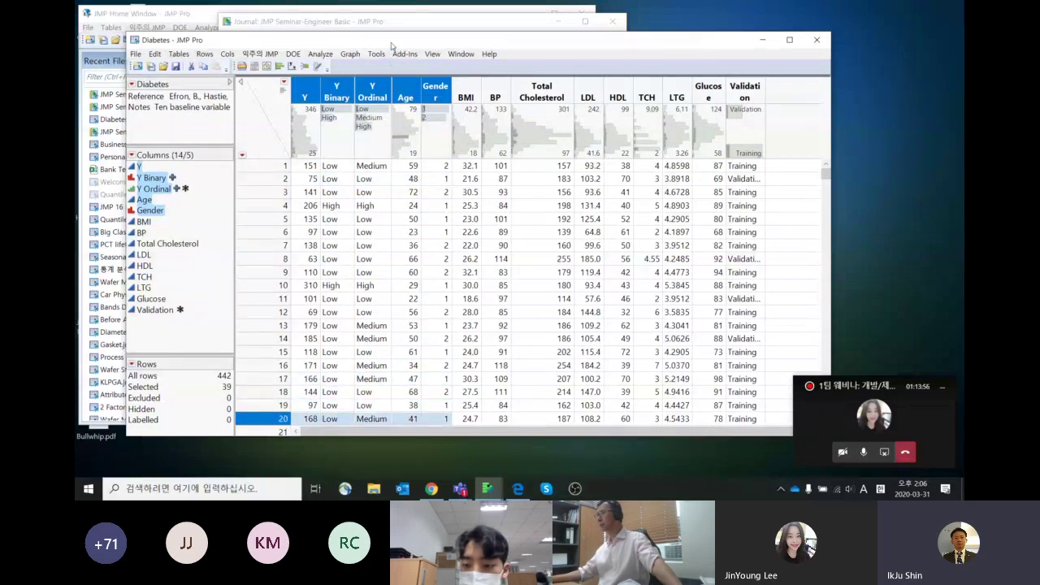
{"action": "left_click_drag", "start_coordinate": [390, 45], "coordinate": [480, 44]}
{"action": "left_click_drag", "start_coordinate": [820, 32], "coordinate": [615, 50]}
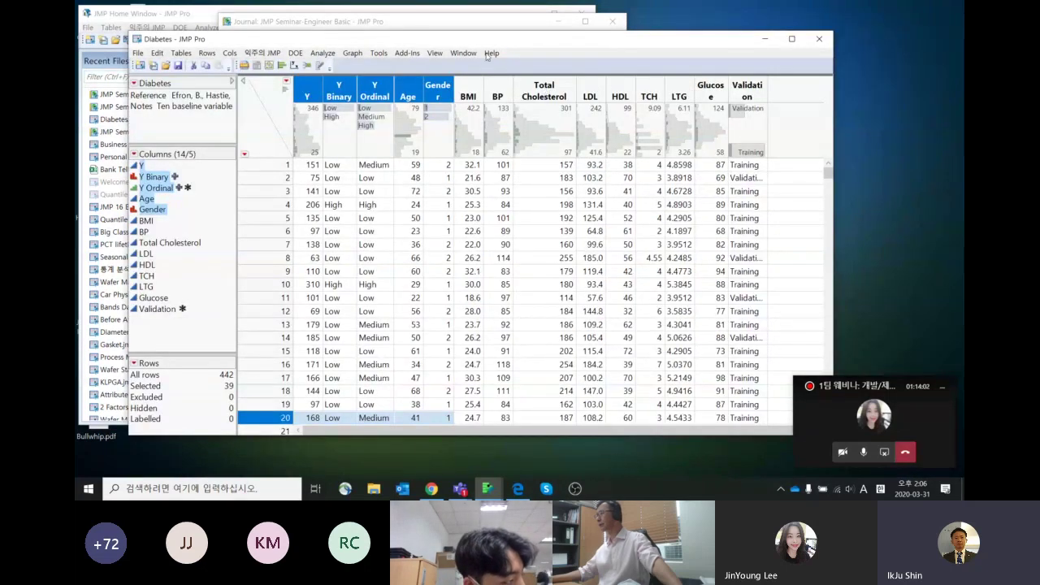
Step: Reposition the Diabetes table window, clear its column selection and hide the column header graphs
{"action": "left_click_drag", "start_coordinate": [479, 46], "coordinate": [746, 104]}
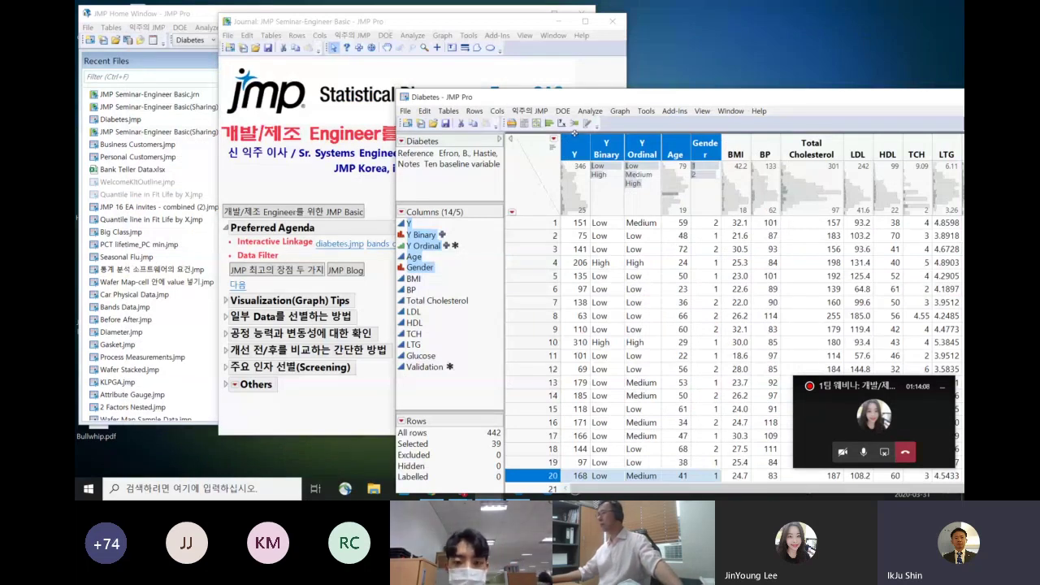
{"action": "left_click_drag", "start_coordinate": [594, 103], "coordinate": [350, 69]}
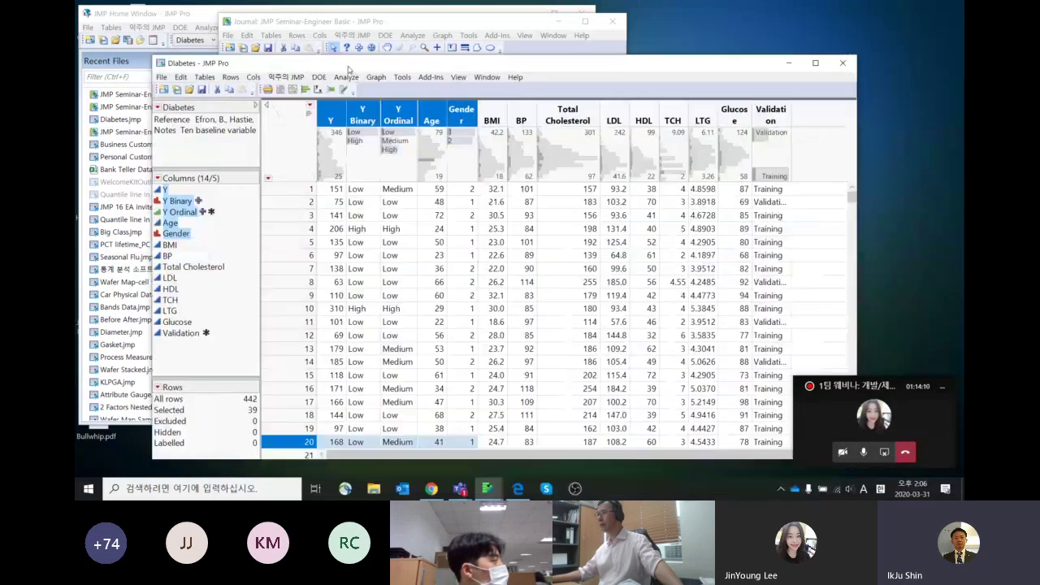
{"action": "left_click", "coordinate": [295, 132]}
{"action": "left_click", "coordinate": [309, 114]}
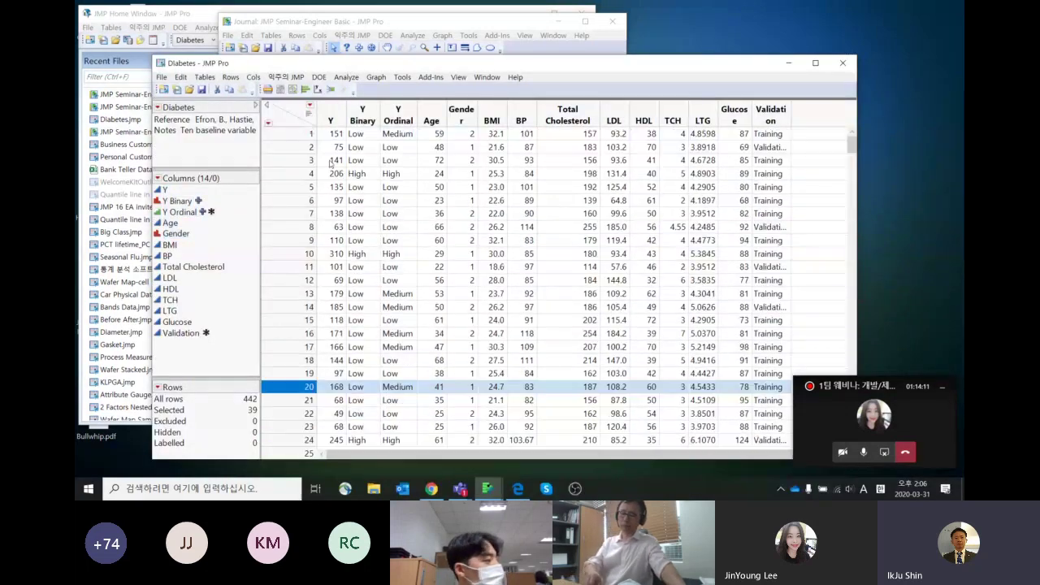
Step: Run a Multivariate analysis with Y, BMI, BP and Total Cholesterol as the Y columns
{"action": "left_click", "coordinate": [329, 116]}
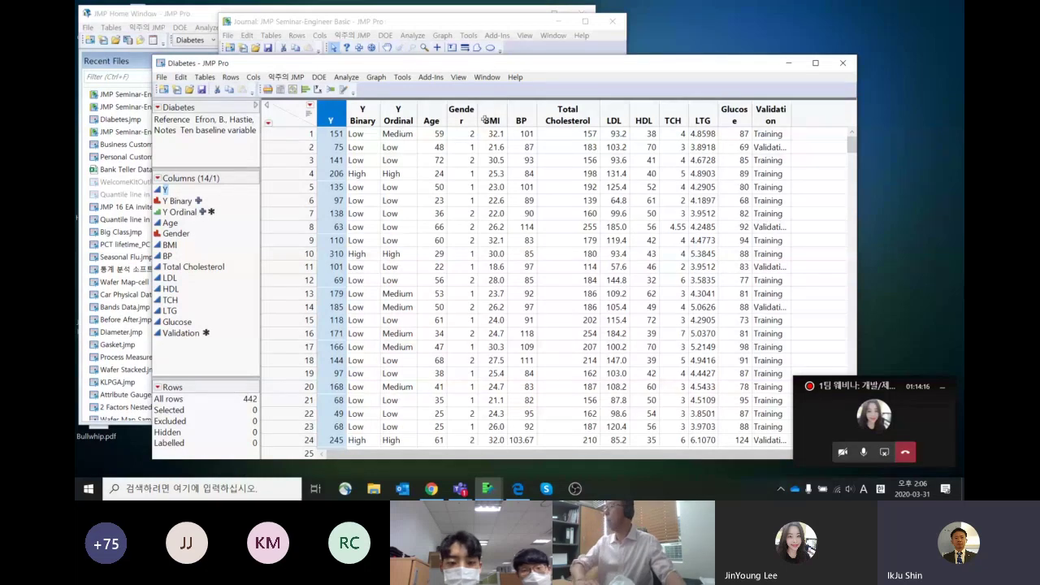
{"action": "left_click_drag", "start_coordinate": [486, 120], "coordinate": [565, 115]}
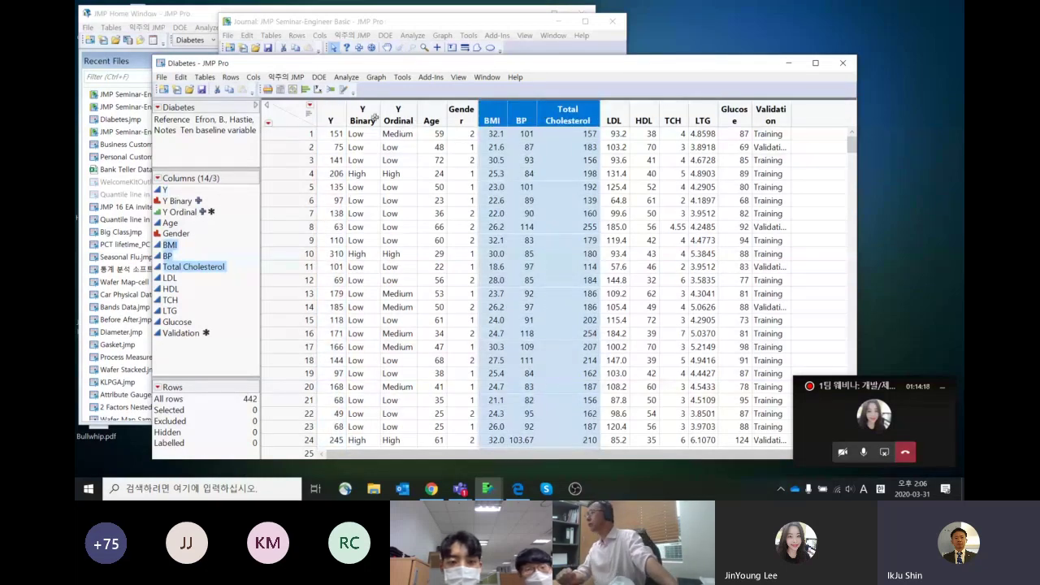
{"action": "left_click", "coordinate": [327, 115], "text": "ctrl"}
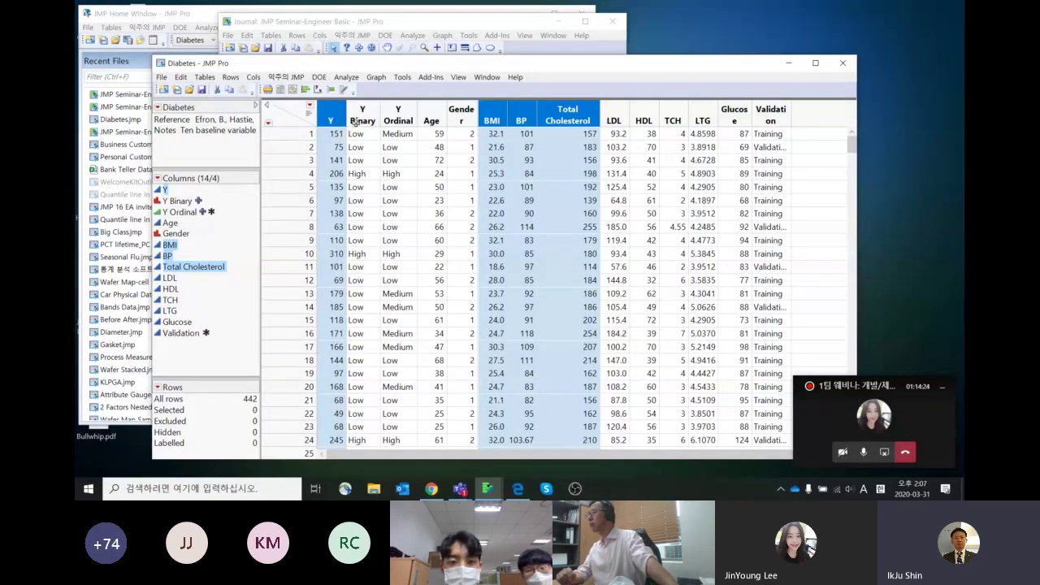
{"action": "left_click_drag", "start_coordinate": [361, 89], "coordinate": [390, 54]}
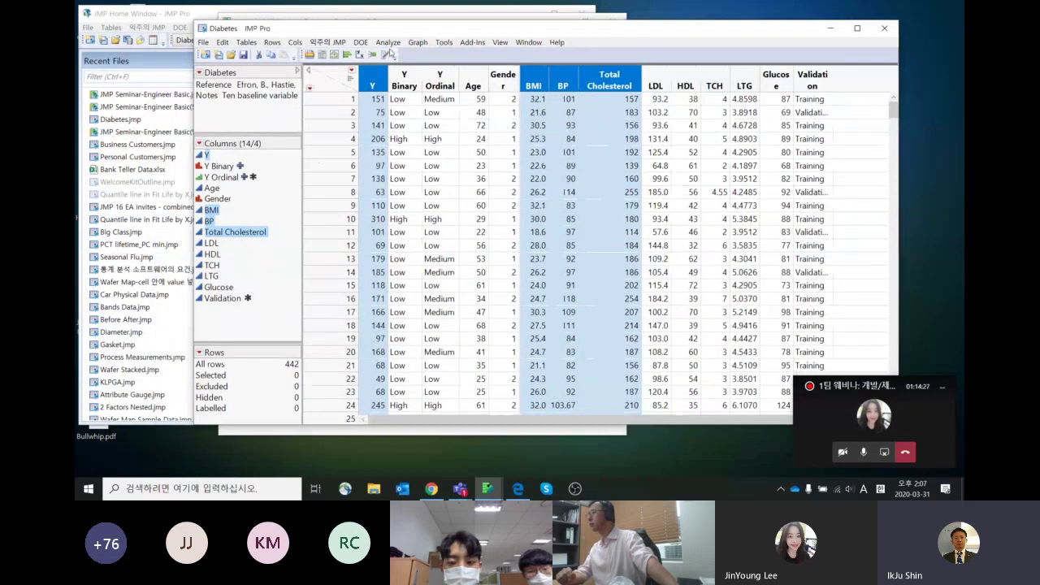
{"action": "left_click", "coordinate": [388, 42]}
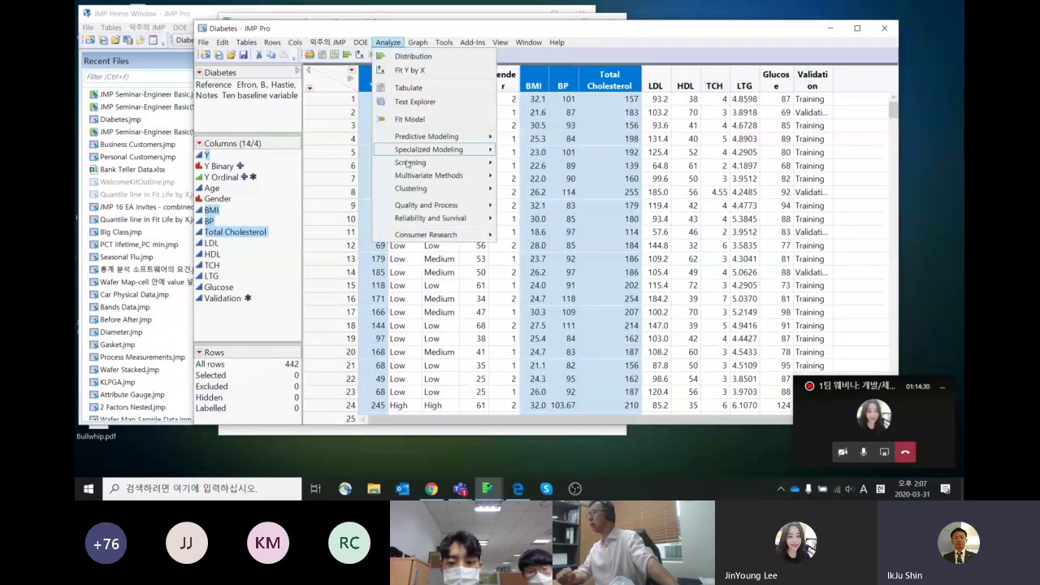
{"action": "mouse_move", "coordinate": [439, 175]}
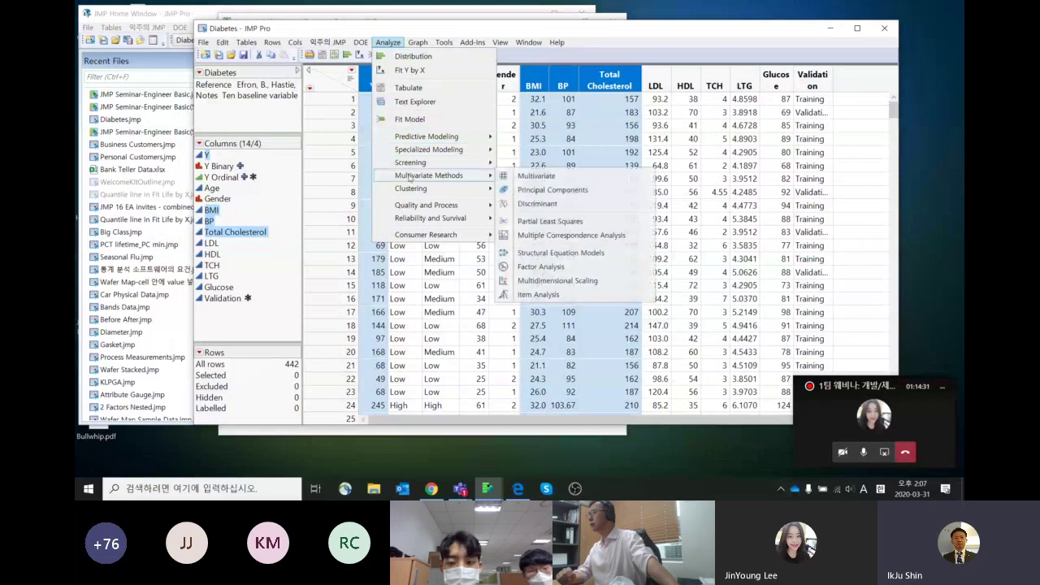
{"action": "left_click", "coordinate": [536, 175]}
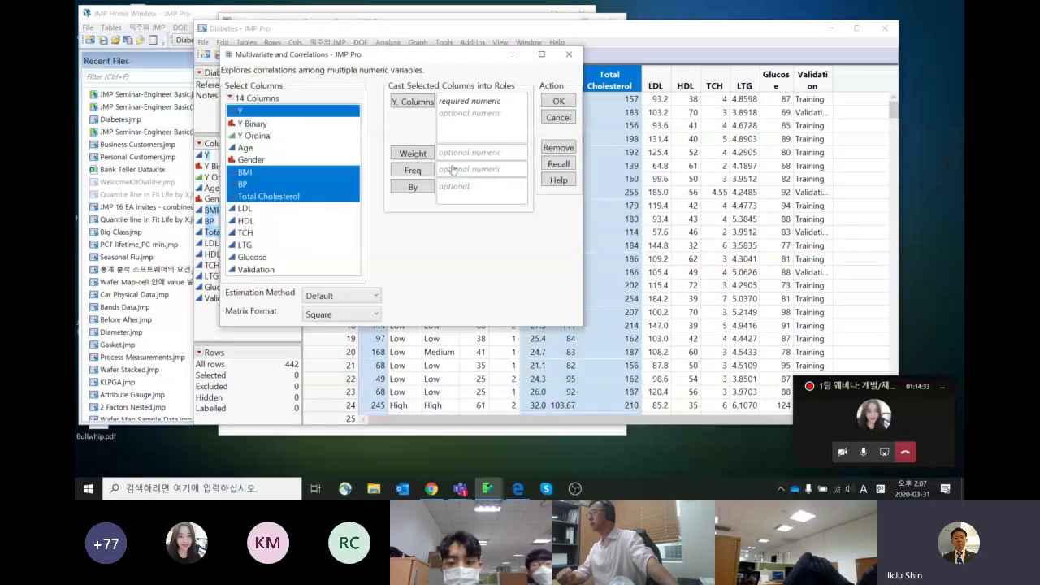
{"action": "left_click", "coordinate": [413, 102]}
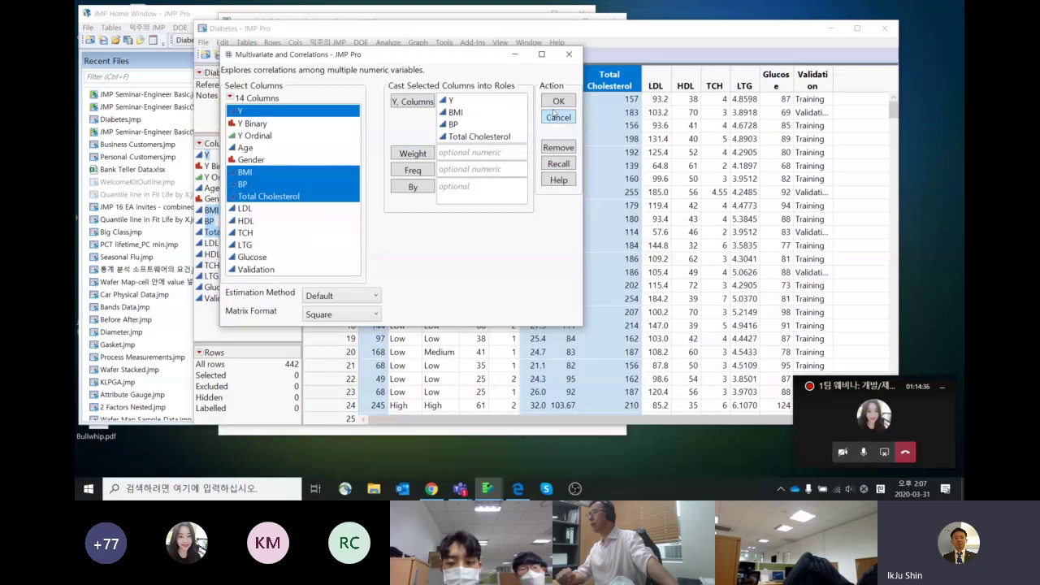
{"action": "left_click", "coordinate": [558, 104]}
{"action": "left_click_drag", "start_coordinate": [622, 43], "coordinate": [576, 51]}
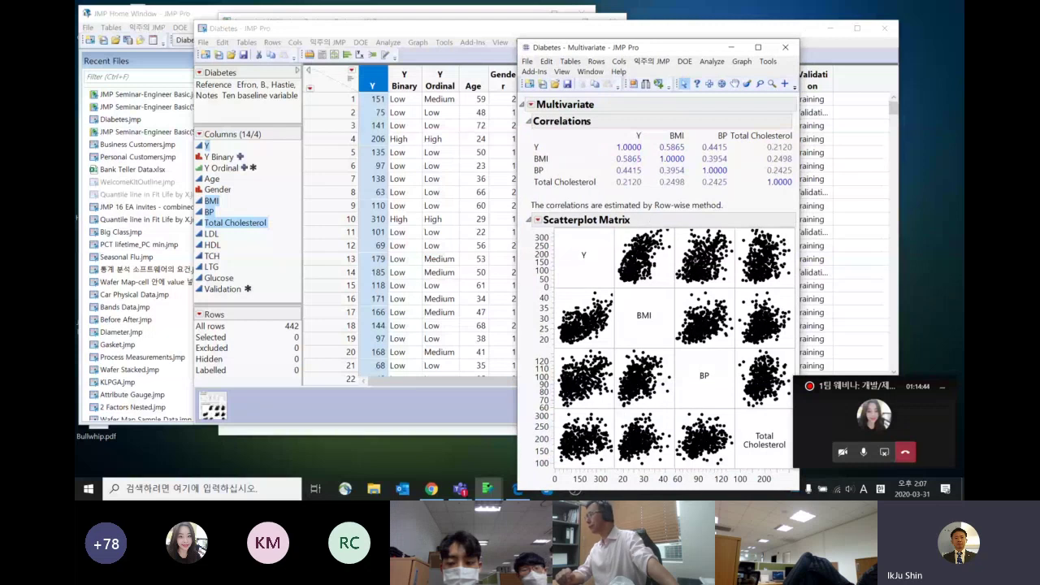
Step: Examine the correlations of Y with BMI, BP and Total Cholesterol in the Multivariate report's Correlations table
{"action": "mouse_move", "coordinate": [642, 190]}
{"action": "left_mouse_down"}
{"action": "mouse_move", "coordinate": [555, 191]}
{"action": "mouse_move", "coordinate": [526, 161]}
{"action": "mouse_move", "coordinate": [561, 131]}
{"action": "mouse_move", "coordinate": [613, 128]}
{"action": "mouse_move", "coordinate": [644, 136]}
{"action": "mouse_move", "coordinate": [647, 194]}
{"action": "left_mouse_up"}
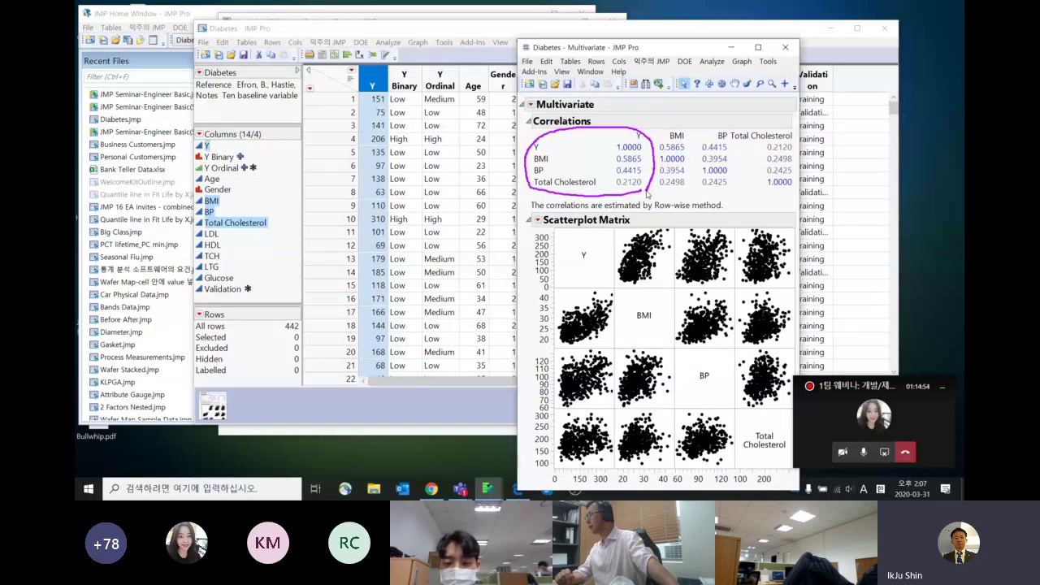
{"action": "mouse_move", "coordinate": [647, 193]}
{"action": "left_mouse_down"}
{"action": "mouse_move", "coordinate": [599, 161]}
{"action": "mouse_move", "coordinate": [606, 133]}
{"action": "mouse_move", "coordinate": [655, 145]}
{"action": "mouse_move", "coordinate": [644, 191]}
{"action": "left_mouse_up"}
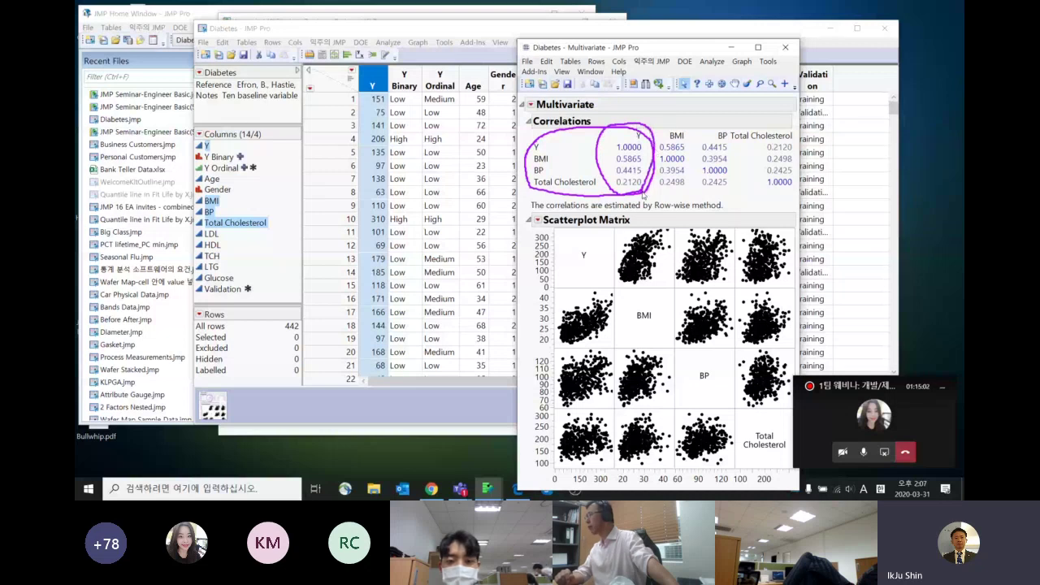
{"action": "key", "text": "Escape"}
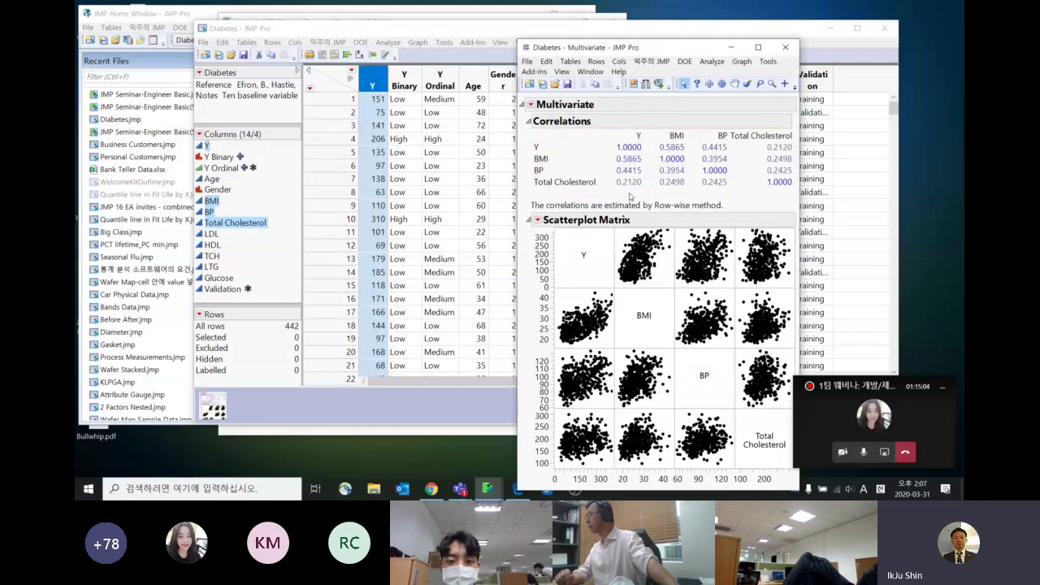
{"action": "mouse_move", "coordinate": [626, 197]}
{"action": "left_mouse_down"}
{"action": "mouse_move", "coordinate": [671, 151]}
{"action": "mouse_move", "coordinate": [635, 200]}
{"action": "left_mouse_up"}
{"action": "key", "text": "Escape"}
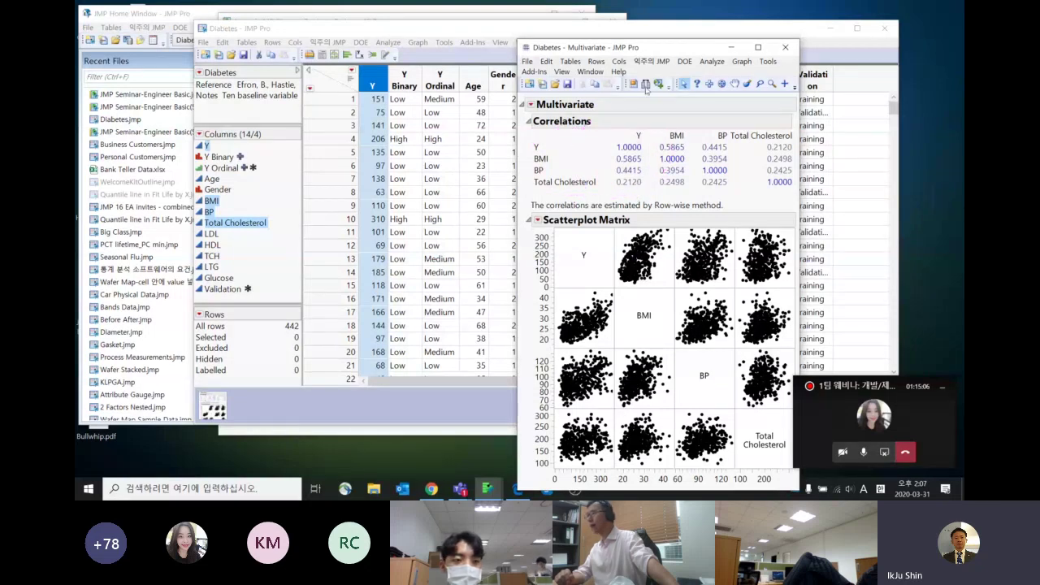
{"action": "left_click_drag", "start_coordinate": [653, 51], "coordinate": [674, 33]}
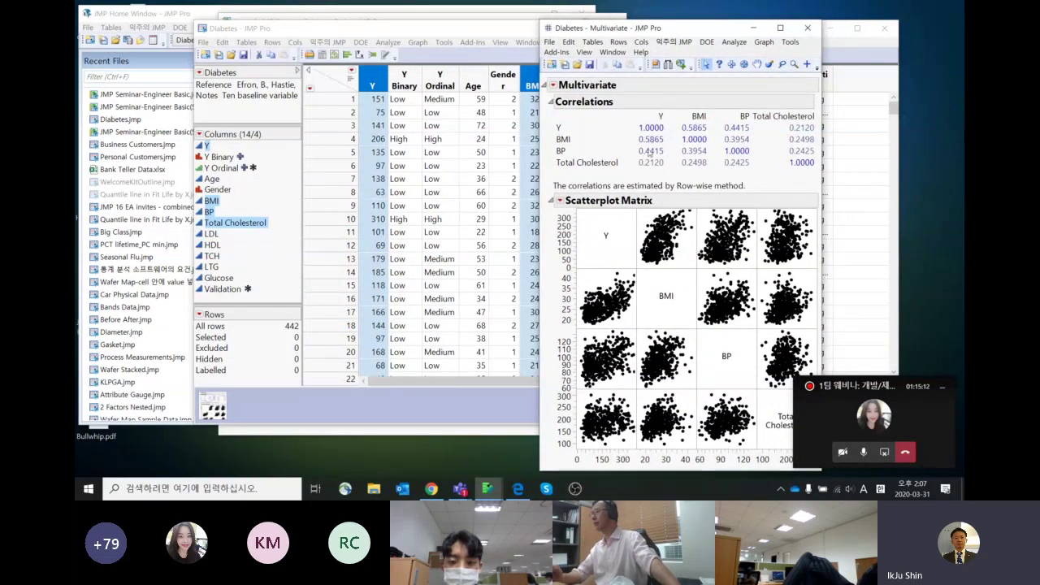
{"action": "mouse_move", "coordinate": [647, 175]}
{"action": "left_mouse_down"}
{"action": "mouse_move", "coordinate": [575, 156]}
{"action": "mouse_move", "coordinate": [623, 100]}
{"action": "left_mouse_up"}
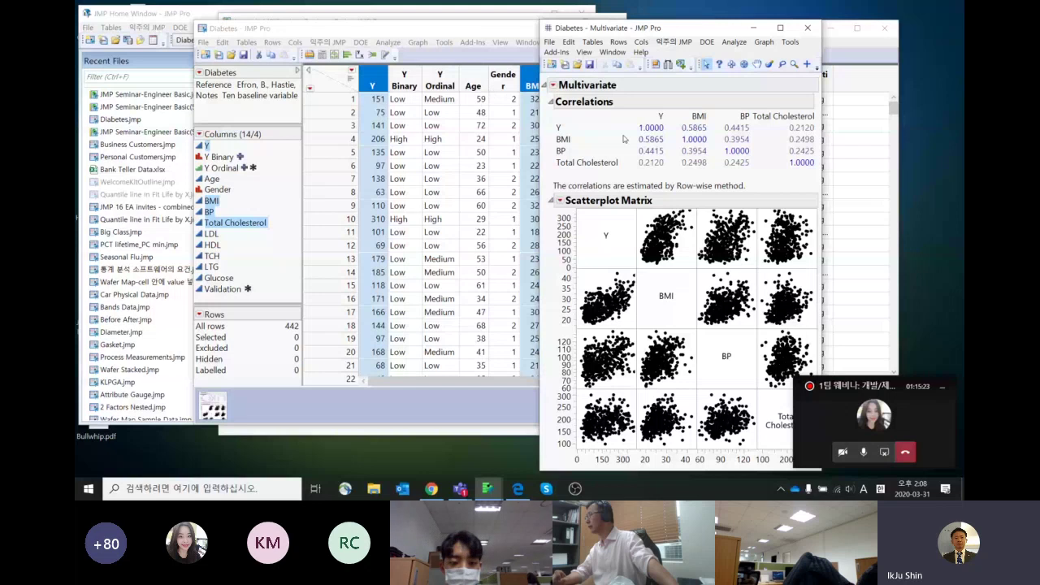
{"action": "mouse_move", "coordinate": [648, 173]}
{"action": "left_mouse_down"}
{"action": "mouse_move", "coordinate": [602, 179]}
{"action": "mouse_move", "coordinate": [577, 146]}
{"action": "mouse_move", "coordinate": [650, 106]}
{"action": "mouse_move", "coordinate": [654, 179]}
{"action": "left_mouse_up"}
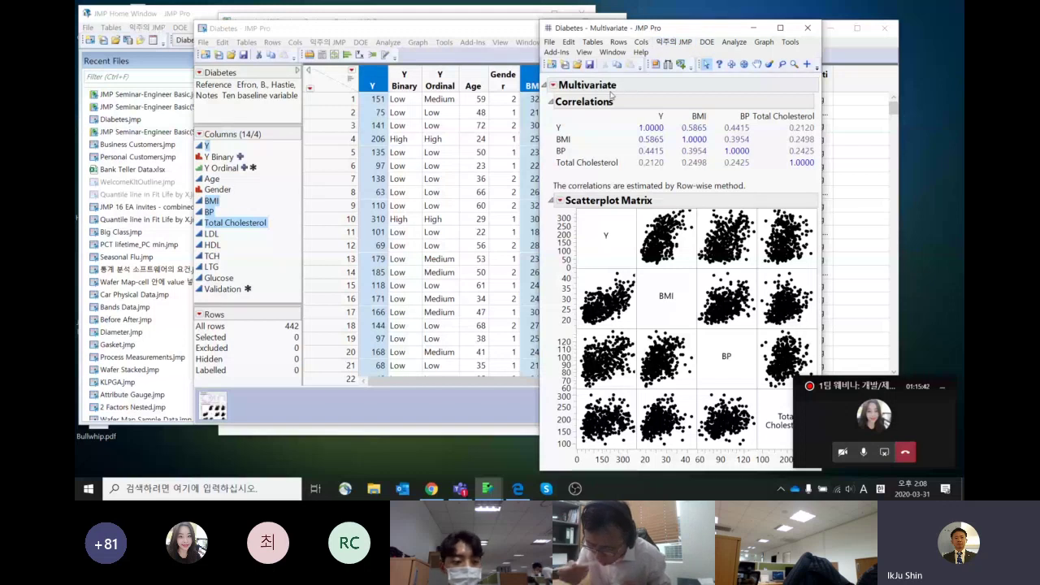
Step: Add a Local Data Filter to the Multivariate report with Age and Gender as filter columns
{"action": "mouse_move", "coordinate": [615, 91]}
{"action": "left_mouse_down"}
{"action": "mouse_move", "coordinate": [580, 95]}
{"action": "mouse_move", "coordinate": [627, 81]}
{"action": "left_mouse_up"}
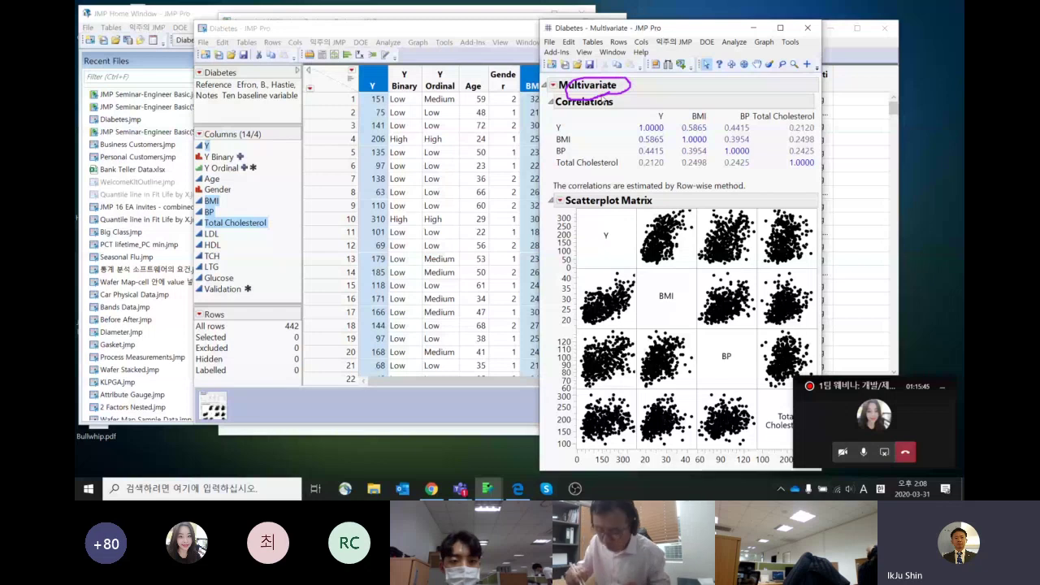
{"action": "key", "text": "Escape"}
{"action": "left_click", "coordinate": [553, 85]}
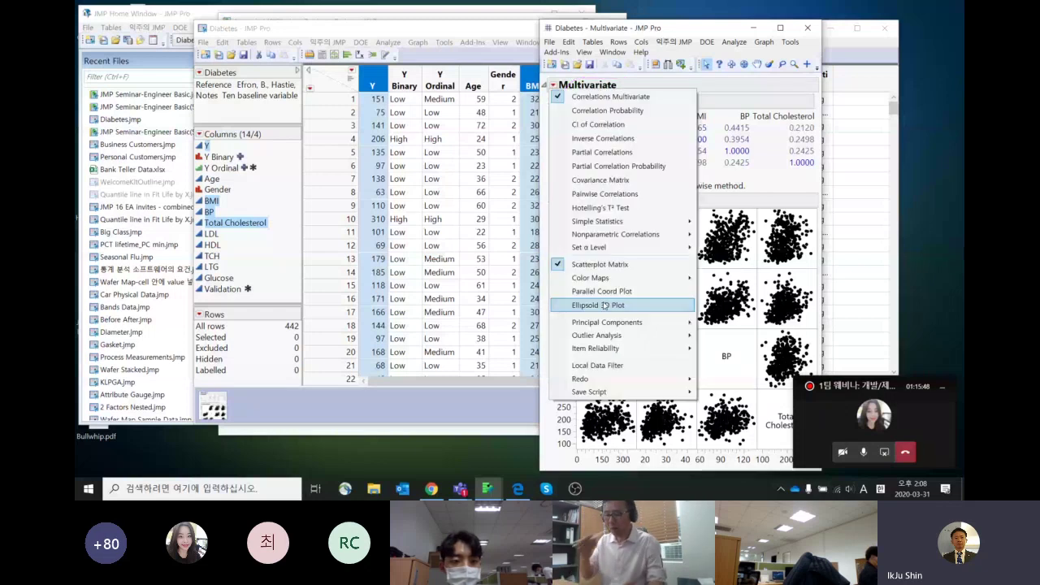
{"action": "left_click", "coordinate": [599, 370]}
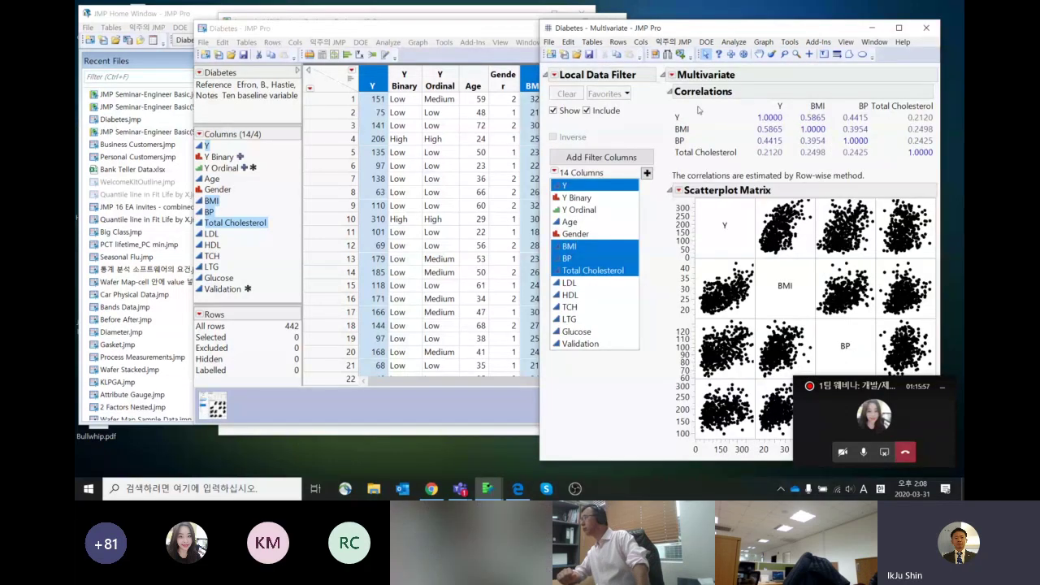
{"action": "left_click_drag", "start_coordinate": [691, 27], "coordinate": [549, 37]}
{"action": "left_click_drag", "start_coordinate": [797, 224], "coordinate": [878, 223]}
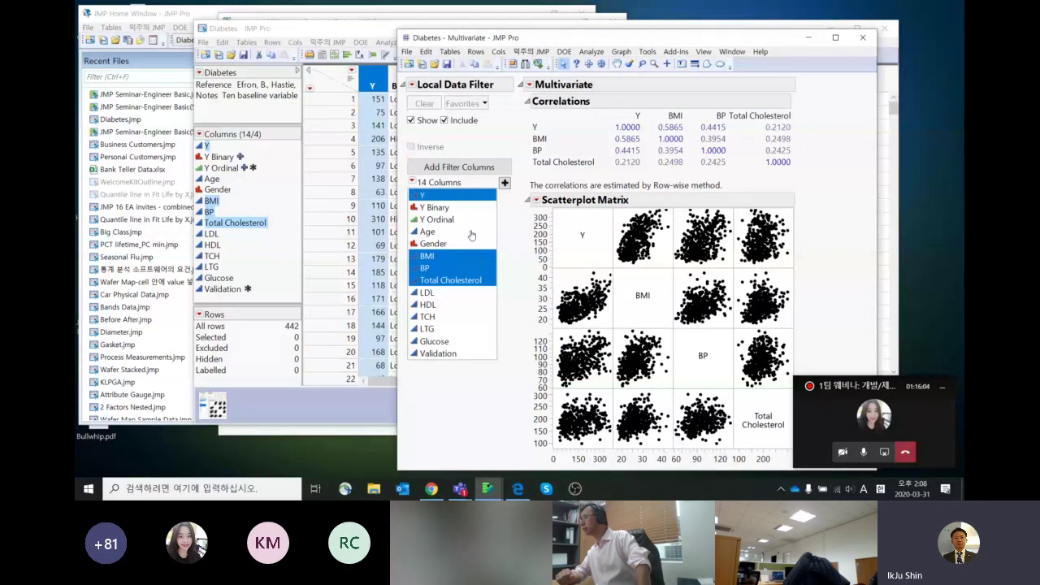
{"action": "left_click_drag", "start_coordinate": [469, 236], "coordinate": [468, 246]}
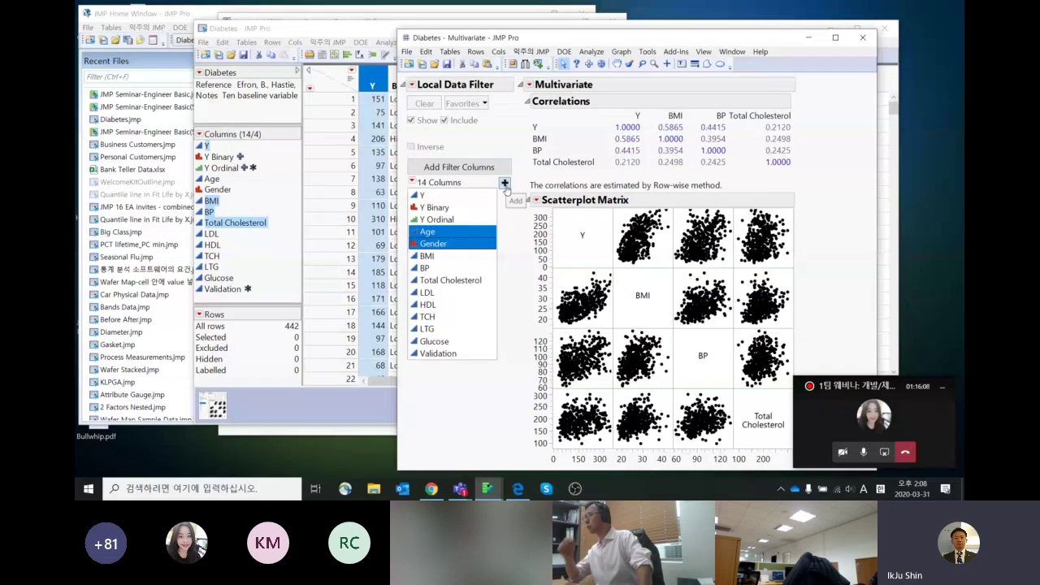
{"action": "left_click", "coordinate": [505, 184]}
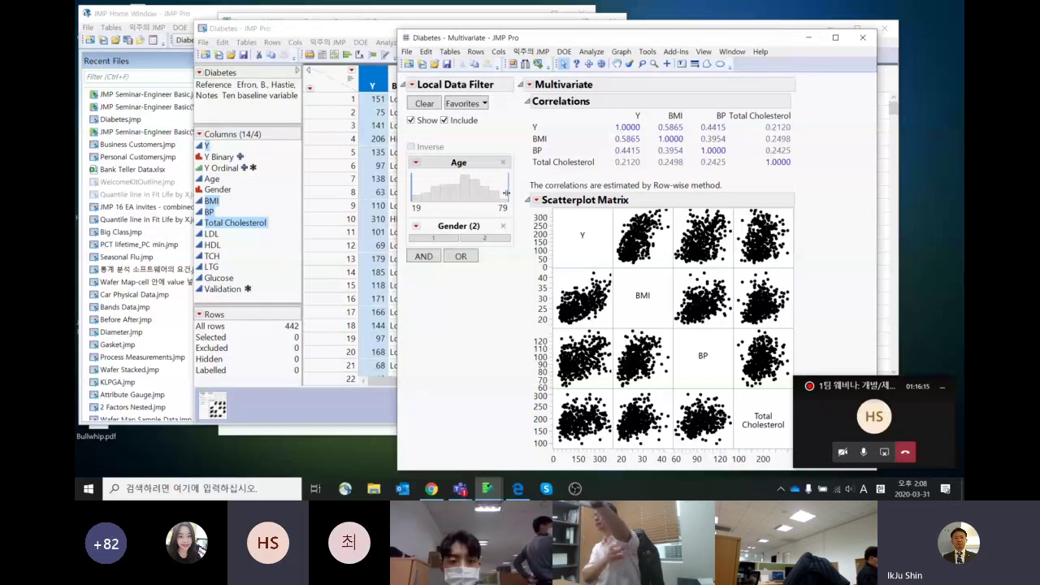
Step: Narrow the Age filter from both ends to a range of about 25.4 to 66.9
{"action": "left_click_drag", "start_coordinate": [505, 192], "coordinate": [490, 187]}
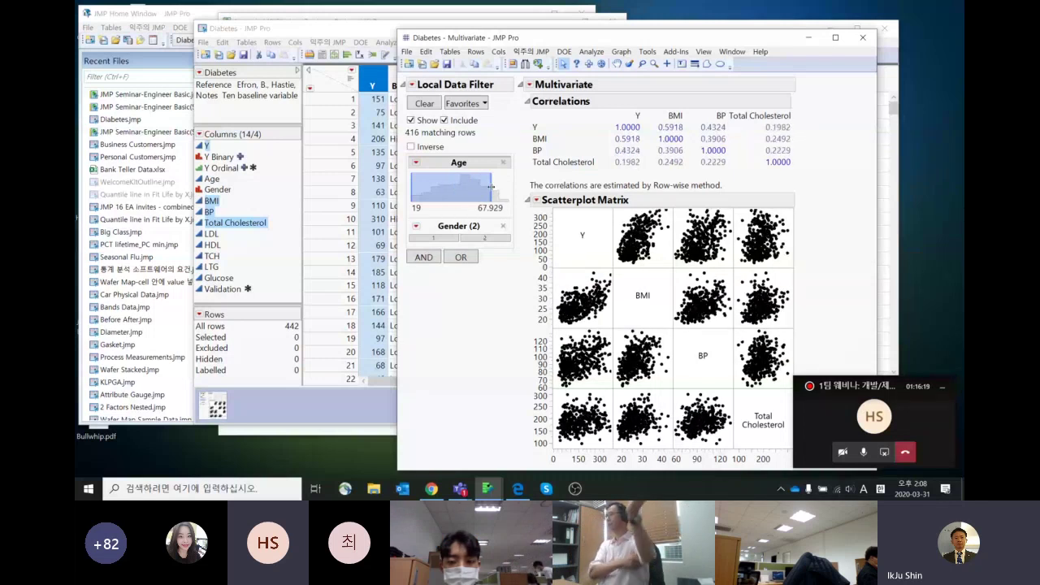
{"action": "mouse_move", "coordinate": [490, 187]}
{"action": "left_mouse_down"}
{"action": "mouse_move", "coordinate": [468, 189]}
{"action": "mouse_move", "coordinate": [478, 188]}
{"action": "left_mouse_up"}
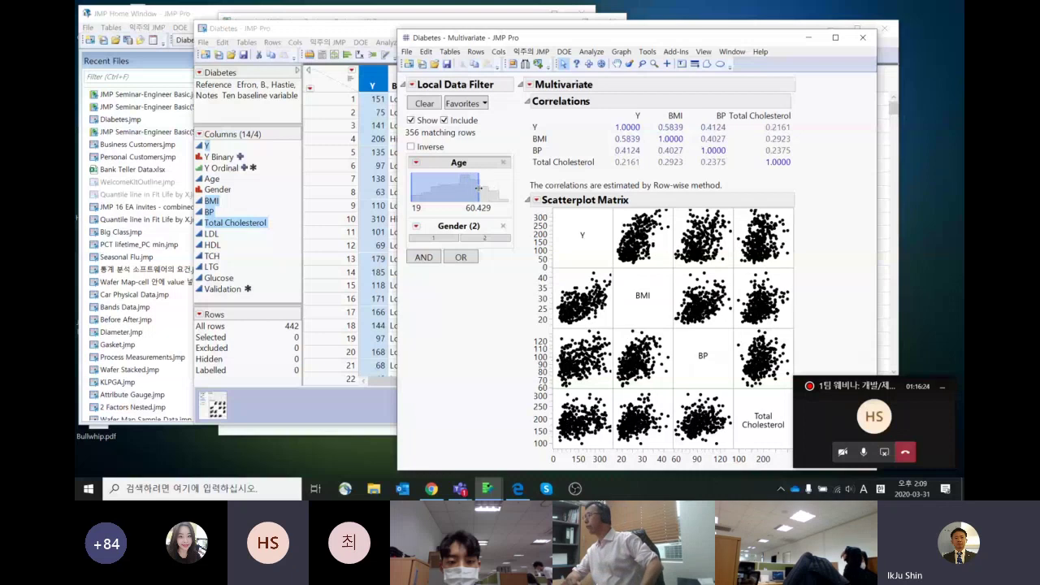
{"action": "left_click_drag", "start_coordinate": [453, 189], "coordinate": [478, 199]}
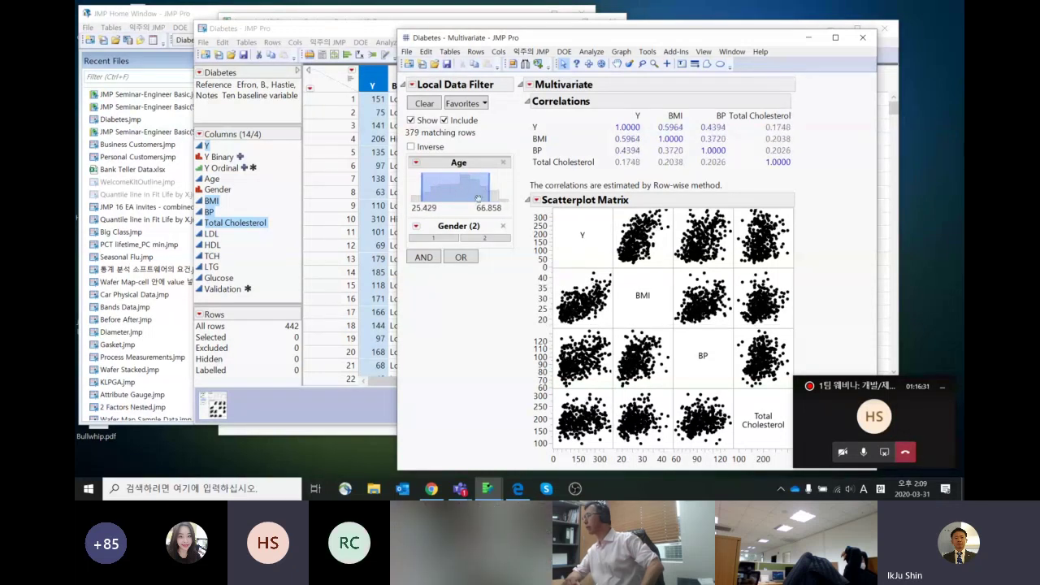
Step: Filter the report to Gender 1 and slide a narrower Age range across the histogram to about 34.4 to 60.1
{"action": "left_click", "coordinate": [449, 238]}
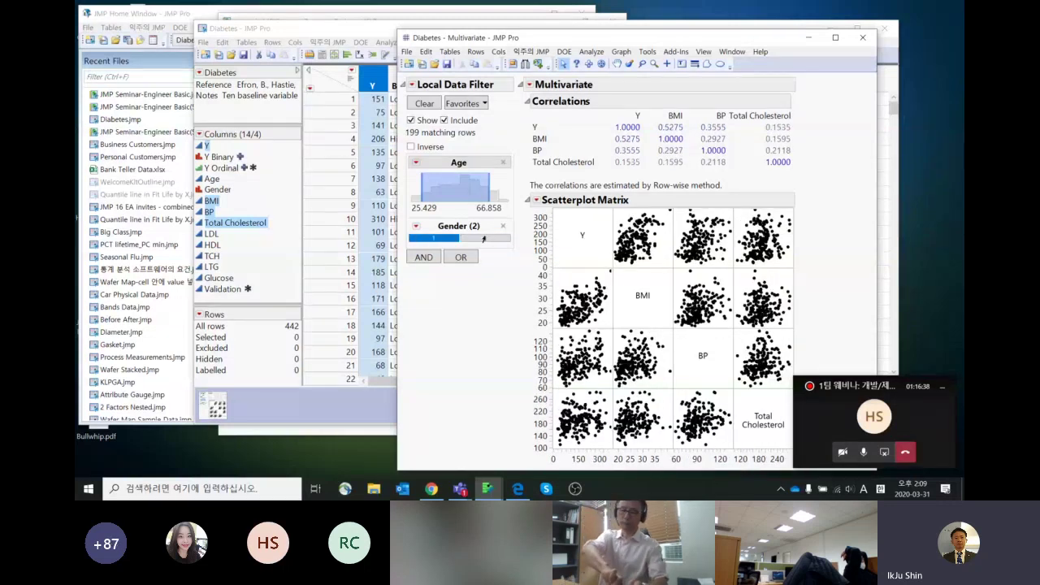
{"action": "left_click_drag", "start_coordinate": [489, 194], "coordinate": [436, 192]}
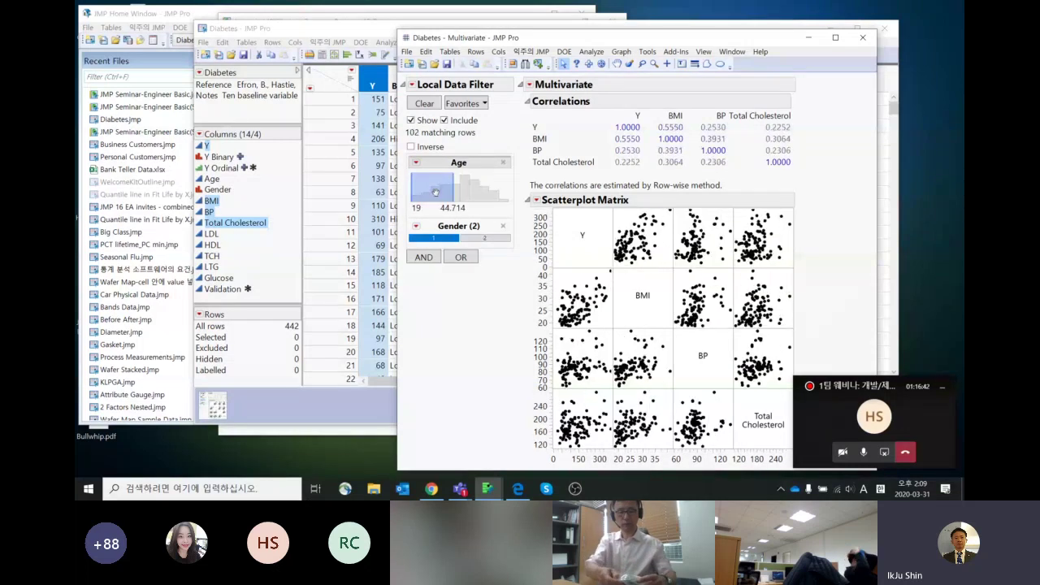
{"action": "left_click_drag", "start_coordinate": [435, 192], "coordinate": [466, 192]}
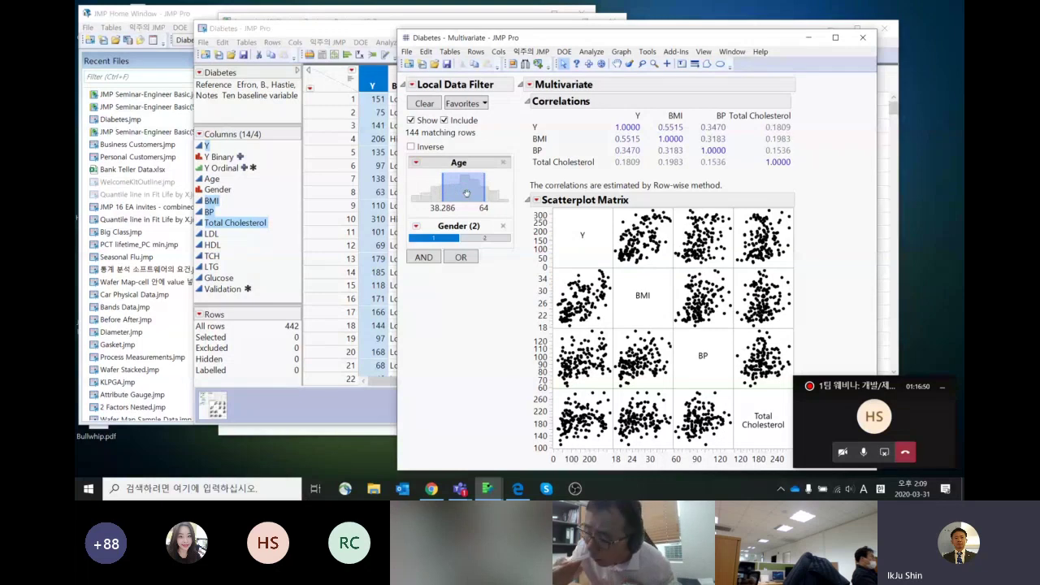
{"action": "left_click_drag", "start_coordinate": [466, 193], "coordinate": [461, 195]}
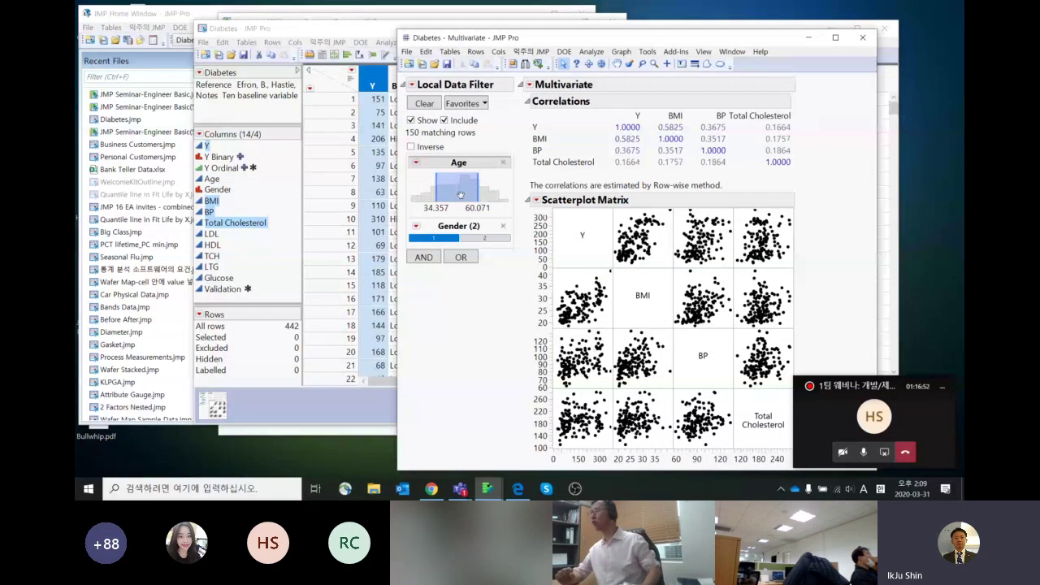
Step: Close the Multivariate report and the Diabetes data table without saving changes, returning to the seminar journal
{"action": "left_click", "coordinate": [862, 38]}
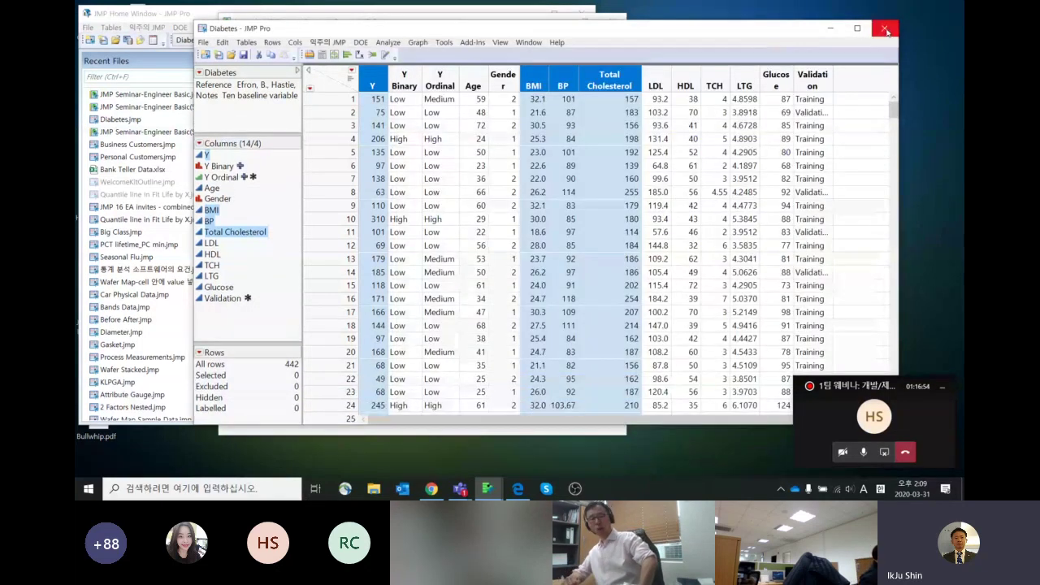
{"action": "left_click", "coordinate": [886, 31]}
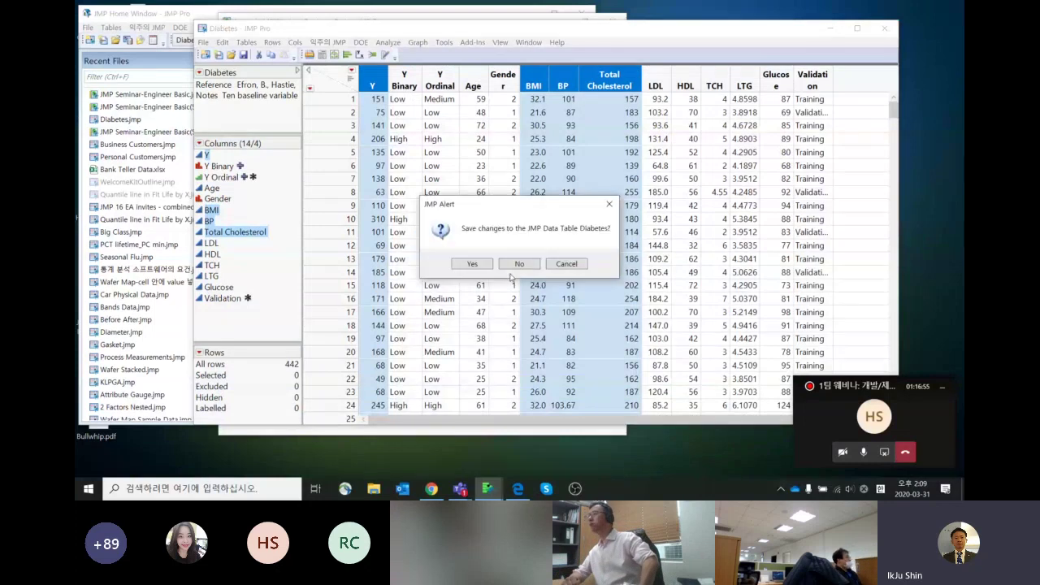
{"action": "left_click", "coordinate": [515, 265]}
{"action": "mouse_move", "coordinate": [435, 296]}
{"action": "left_mouse_down"}
{"action": "mouse_move", "coordinate": [356, 236]}
{"action": "mouse_move", "coordinate": [466, 271]}
{"action": "mouse_move", "coordinate": [440, 302]}
{"action": "left_mouse_up"}
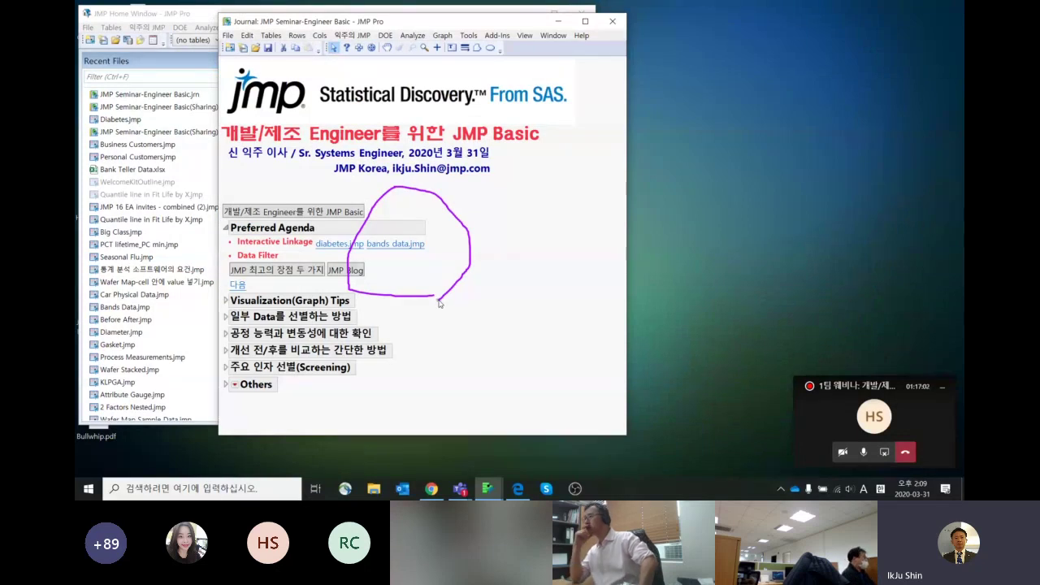
Step: Advance the seminar journal from Preferred Agenda to the Visualization(Graph) Tips section
{"action": "key", "text": "Escape"}
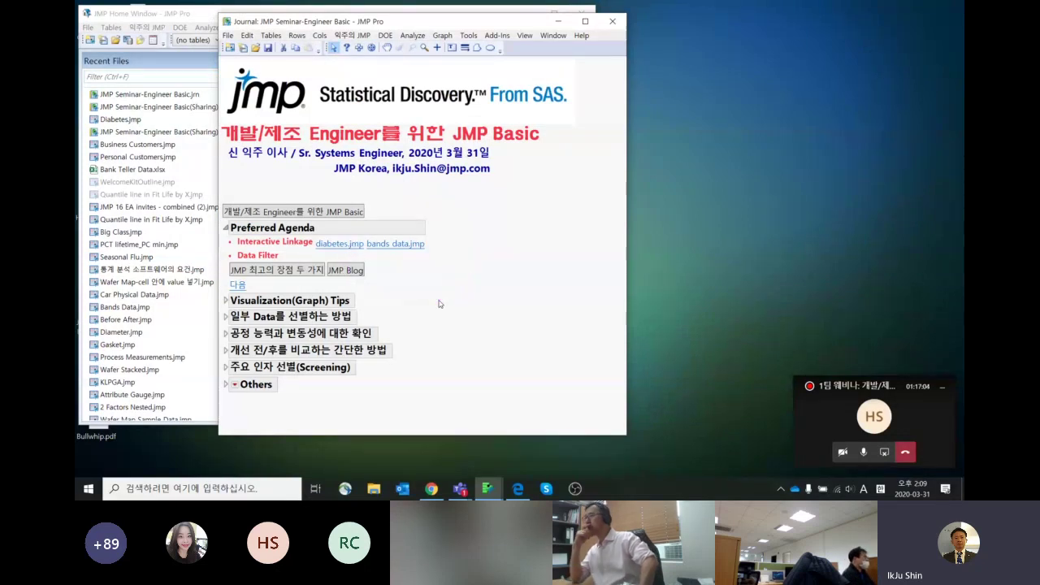
{"action": "left_click_drag", "start_coordinate": [480, 27], "coordinate": [498, 19]}
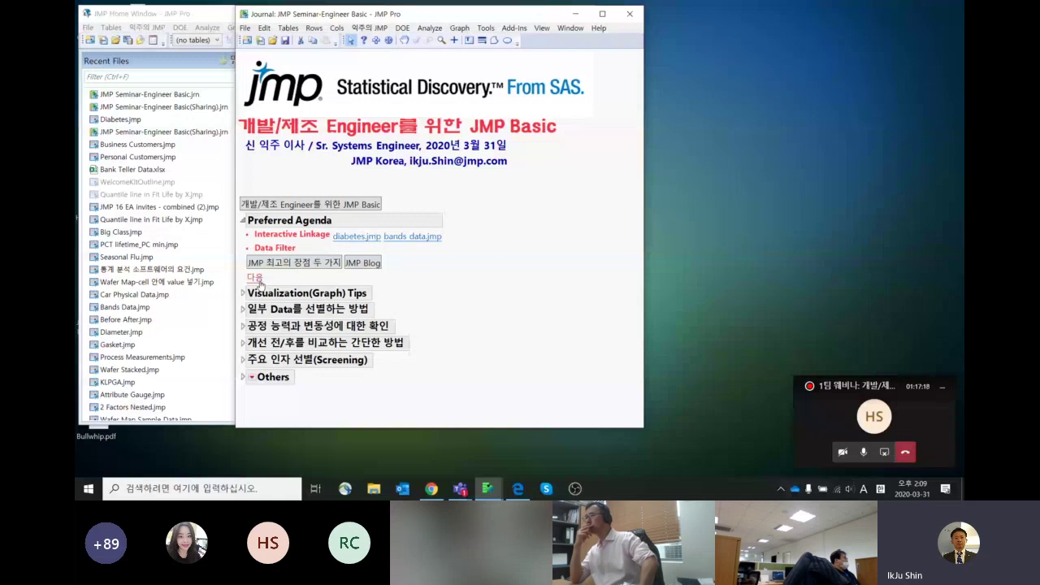
{"action": "left_click", "coordinate": [255, 278]}
{"action": "scroll", "coordinate": [351, 248], "scroll_direction": "down", "scroll_amount": 2}
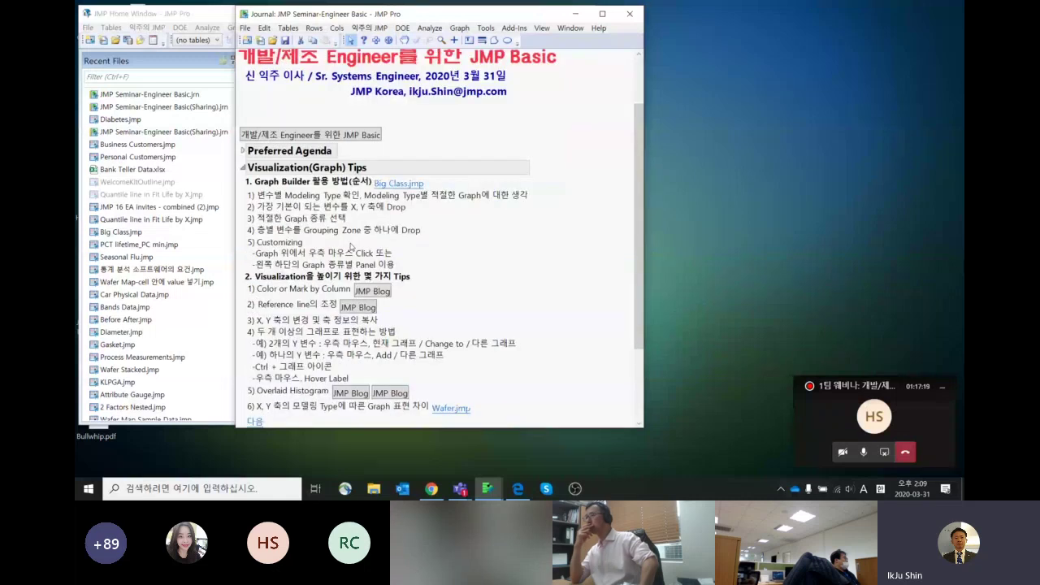
{"action": "scroll", "coordinate": [352, 248], "scroll_direction": "down", "scroll_amount": 1}
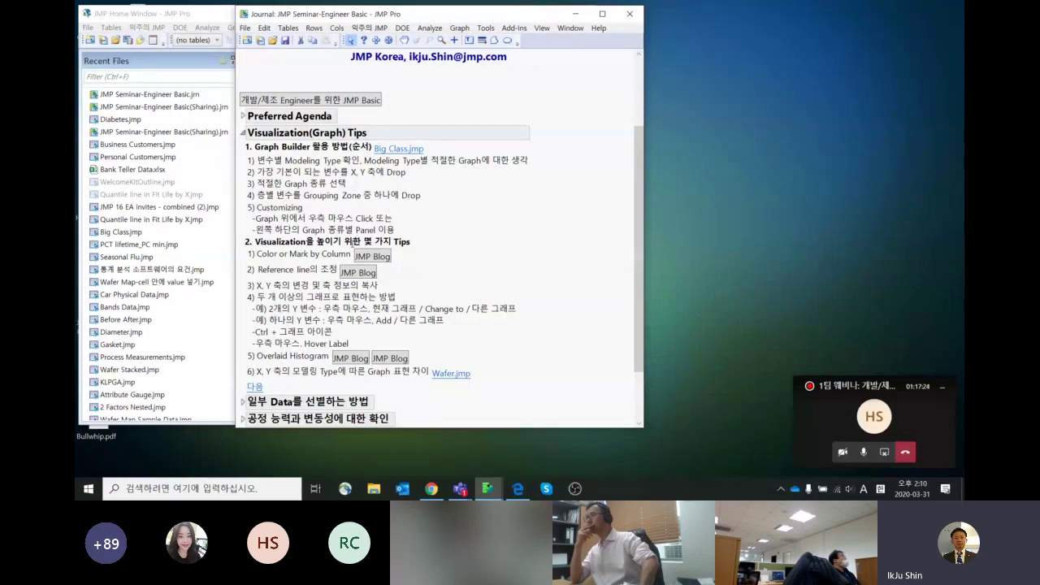
Step: Open the Big Class.jmp table from the journal's Graph Builder tip and adjust the heights of its side panels
{"action": "left_click", "coordinate": [460, 28]}
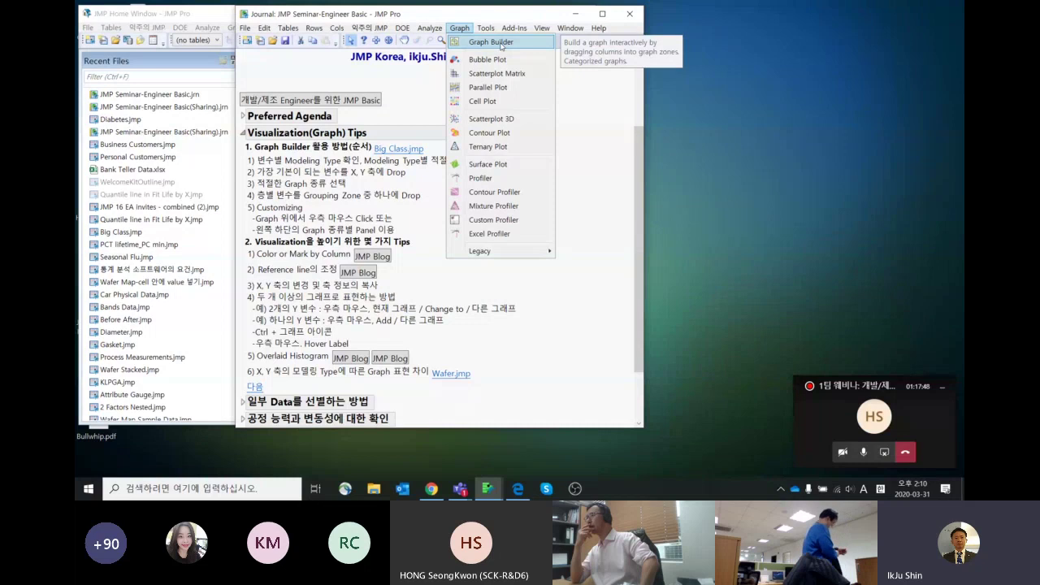
{"action": "left_click", "coordinate": [577, 132]}
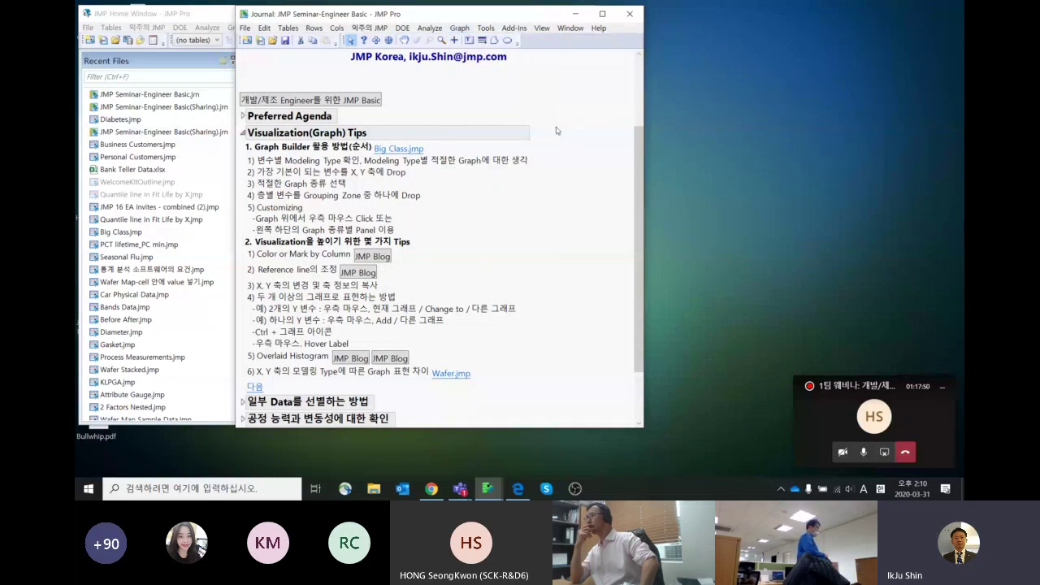
{"action": "left_click_drag", "start_coordinate": [418, 21], "coordinate": [333, 22]}
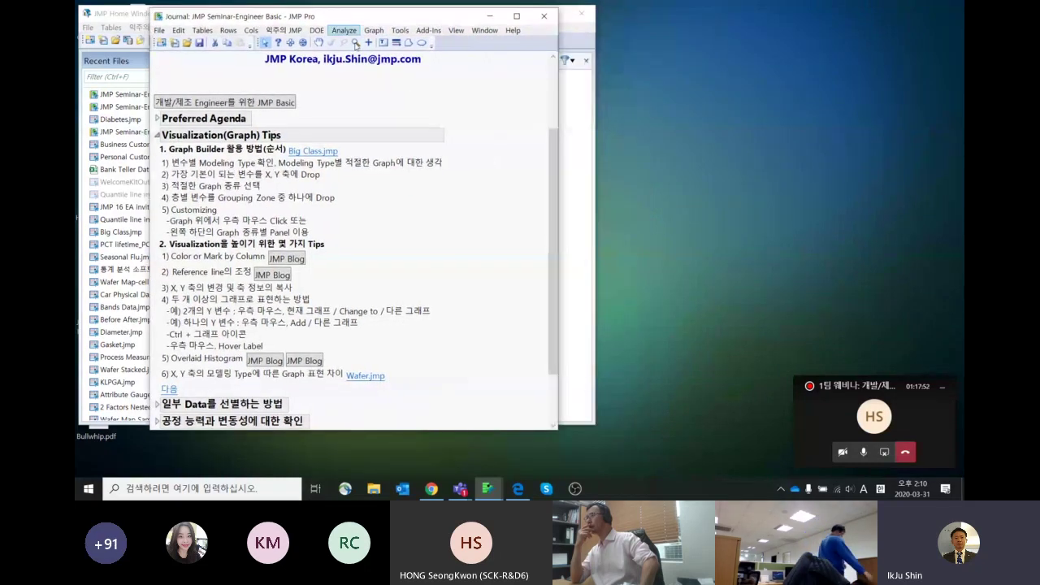
{"action": "left_click", "coordinate": [329, 152]}
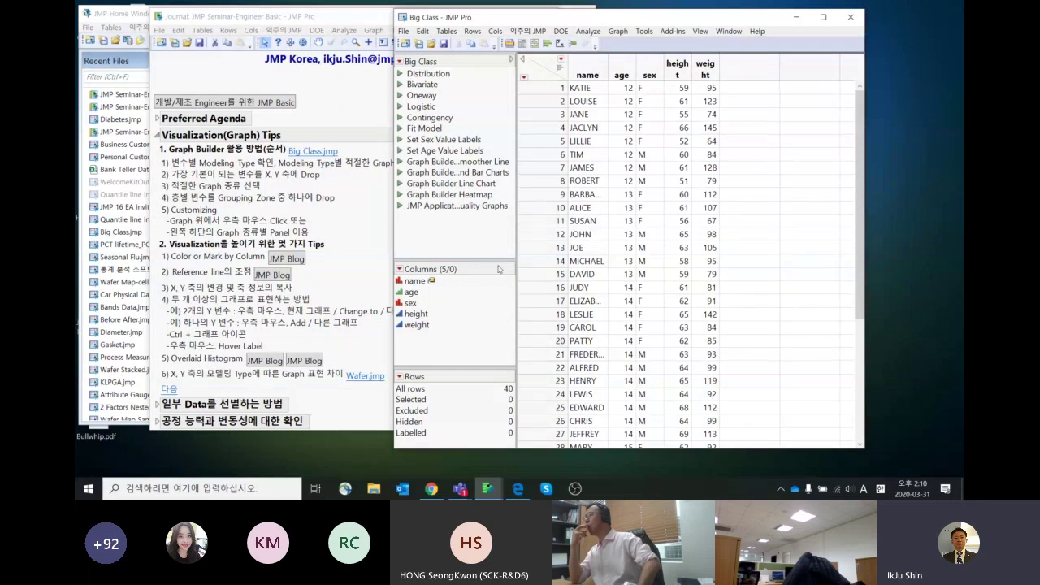
{"action": "left_click_drag", "start_coordinate": [496, 257], "coordinate": [491, 223]}
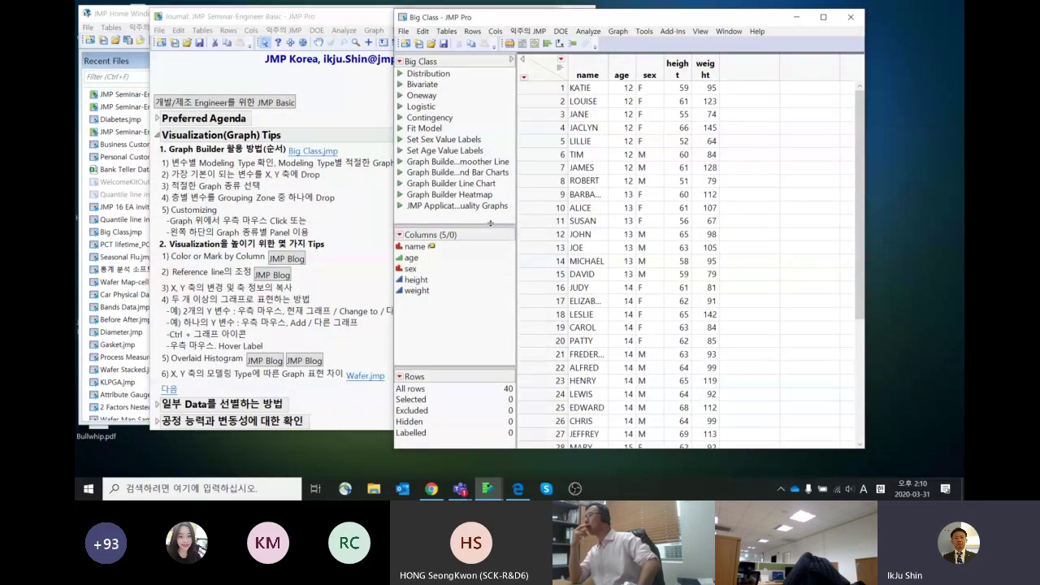
{"action": "left_click_drag", "start_coordinate": [493, 368], "coordinate": [490, 333]}
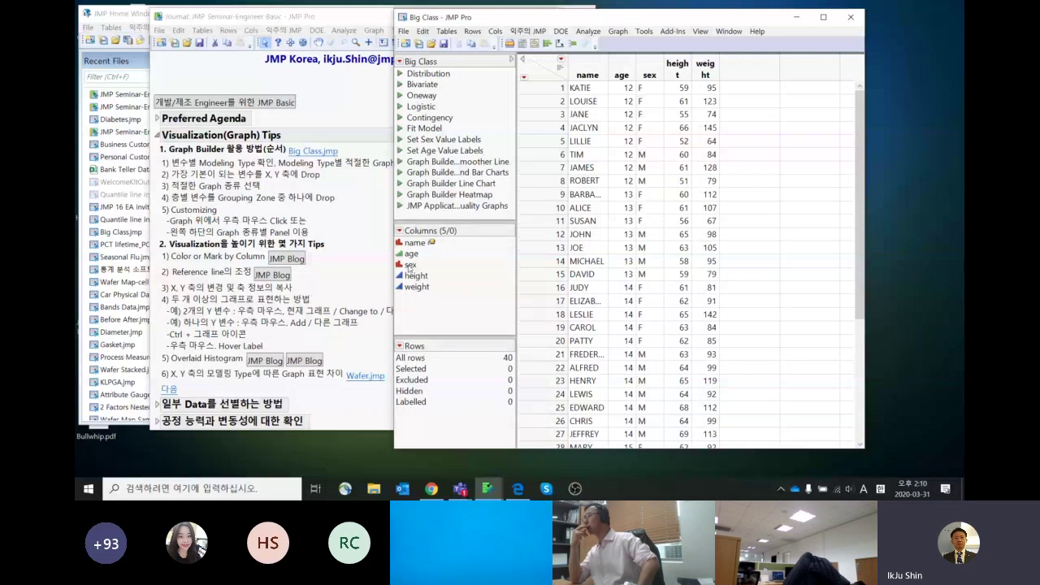
Step: Place the Big Class table beside the journal so that the Graph Builder tips remain readable
{"action": "left_click", "coordinate": [281, 162]}
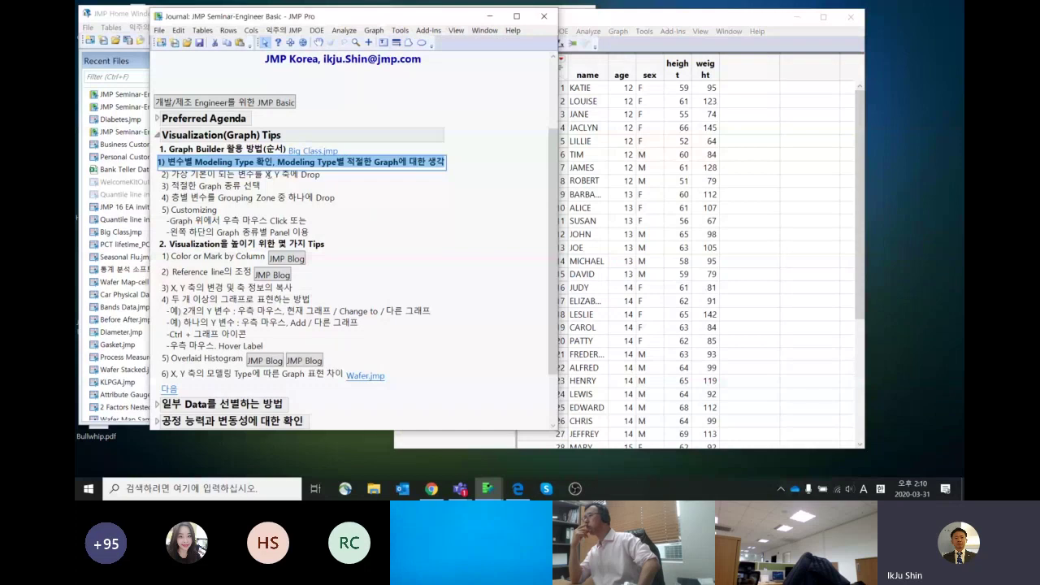
{"action": "left_click", "coordinate": [384, 201]}
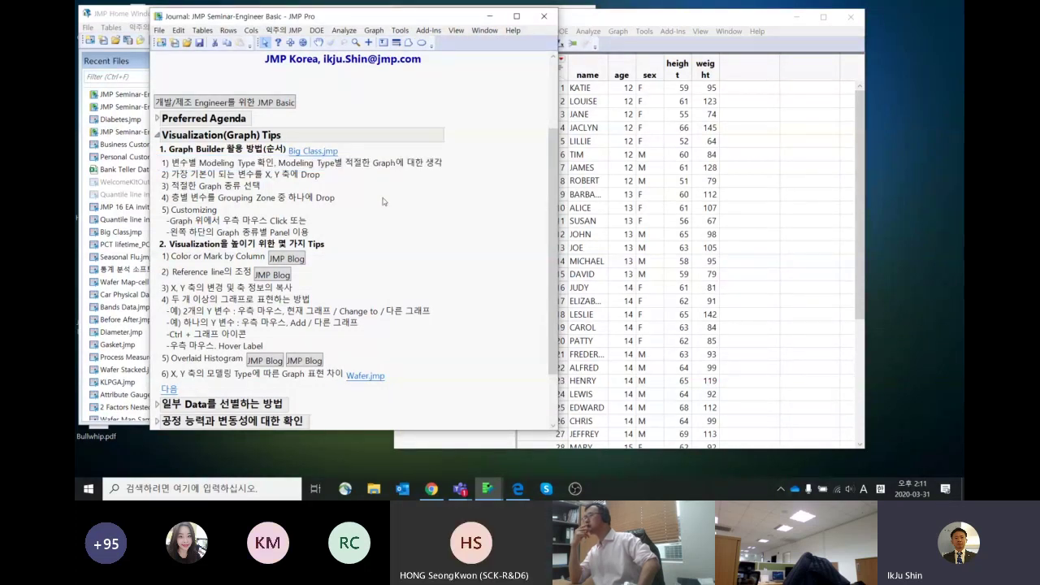
{"action": "left_click_drag", "start_coordinate": [628, 22], "coordinate": [693, 18]}
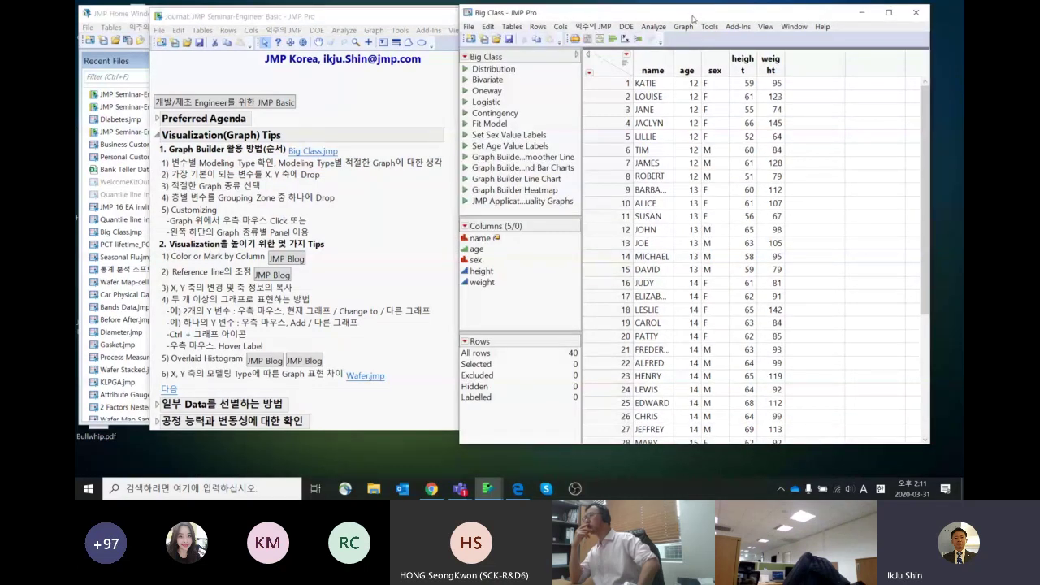
{"action": "left_click_drag", "start_coordinate": [693, 18], "coordinate": [677, 23]}
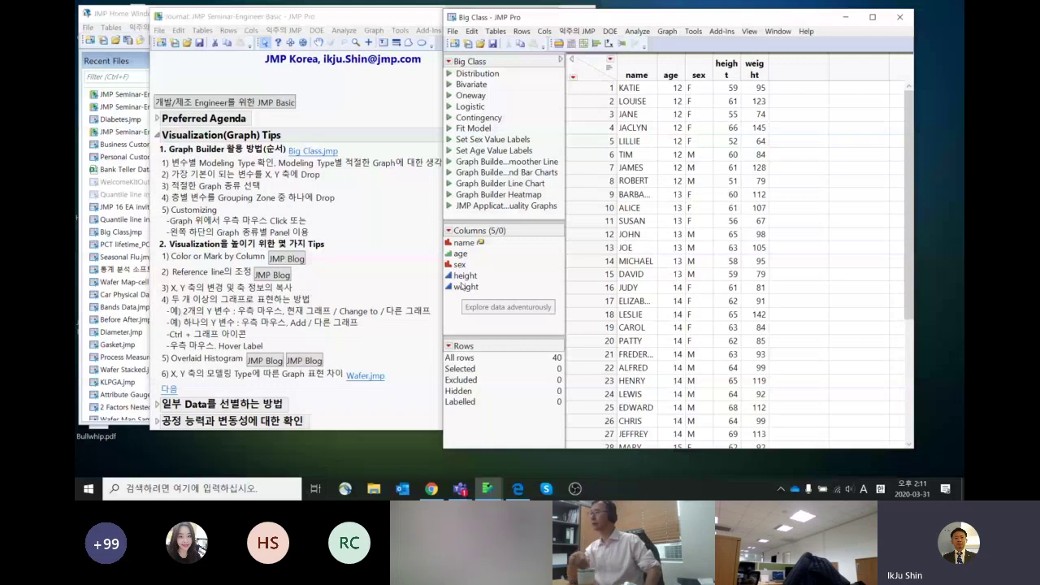
Step: Launch Graph Builder for Big Class and plot weight on the Y axis against height on the X axis
{"action": "left_click", "coordinate": [667, 31]}
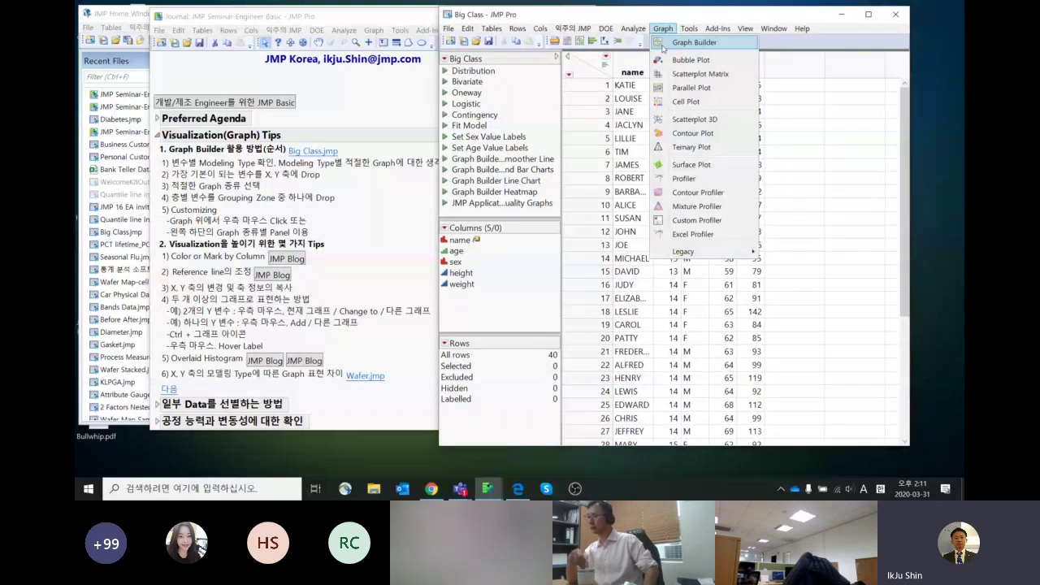
{"action": "left_click", "coordinate": [685, 42]}
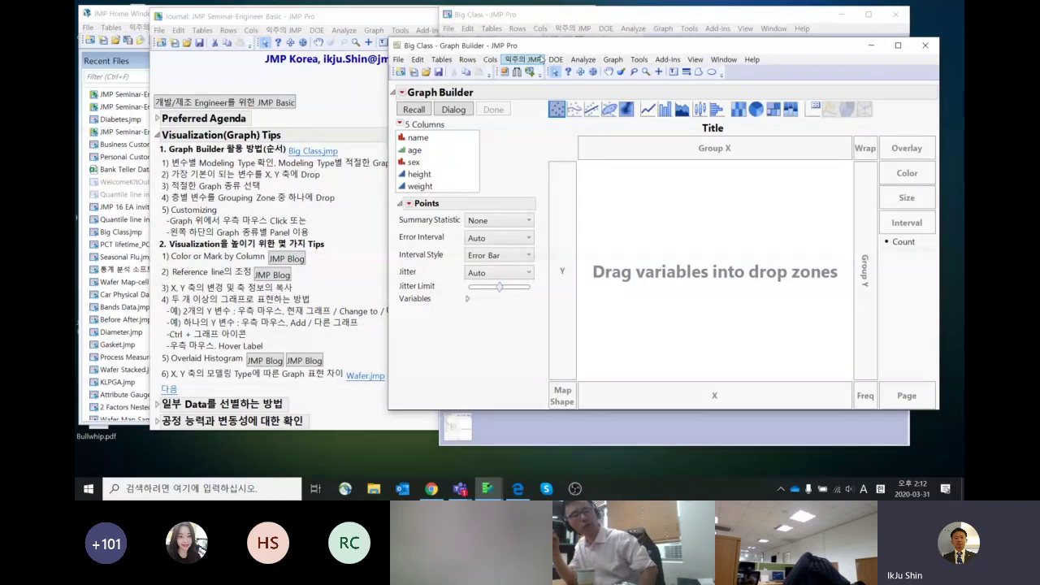
{"action": "left_click", "coordinate": [441, 187]}
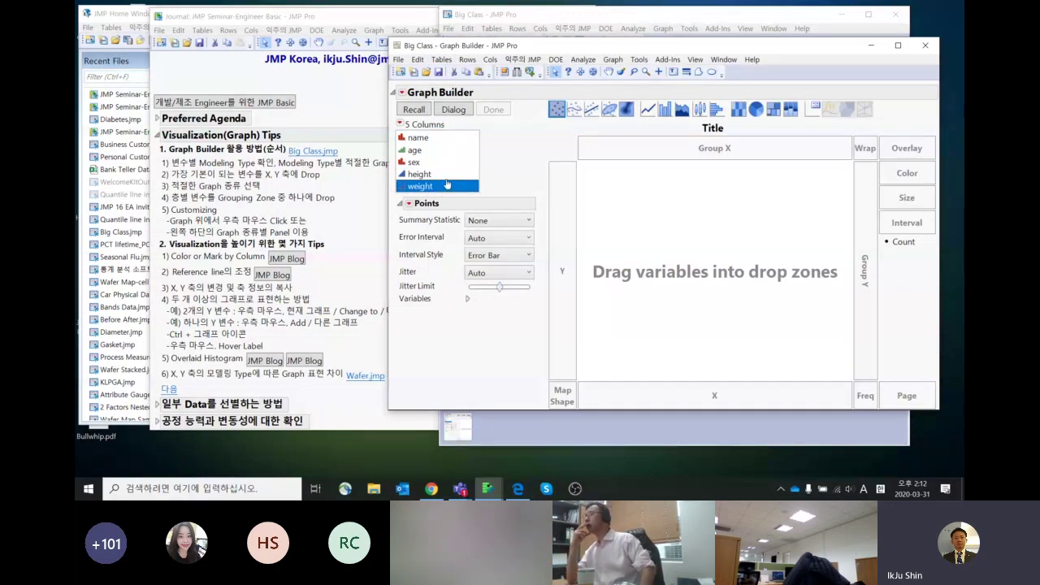
{"action": "left_click_drag", "start_coordinate": [445, 174], "coordinate": [697, 399]}
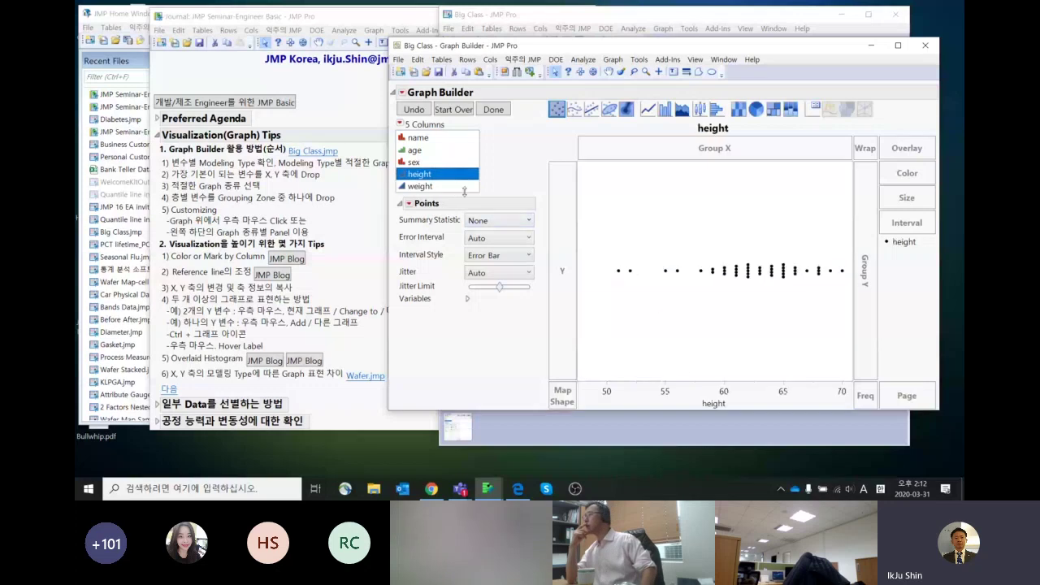
{"action": "left_click_drag", "start_coordinate": [438, 186], "coordinate": [559, 223]}
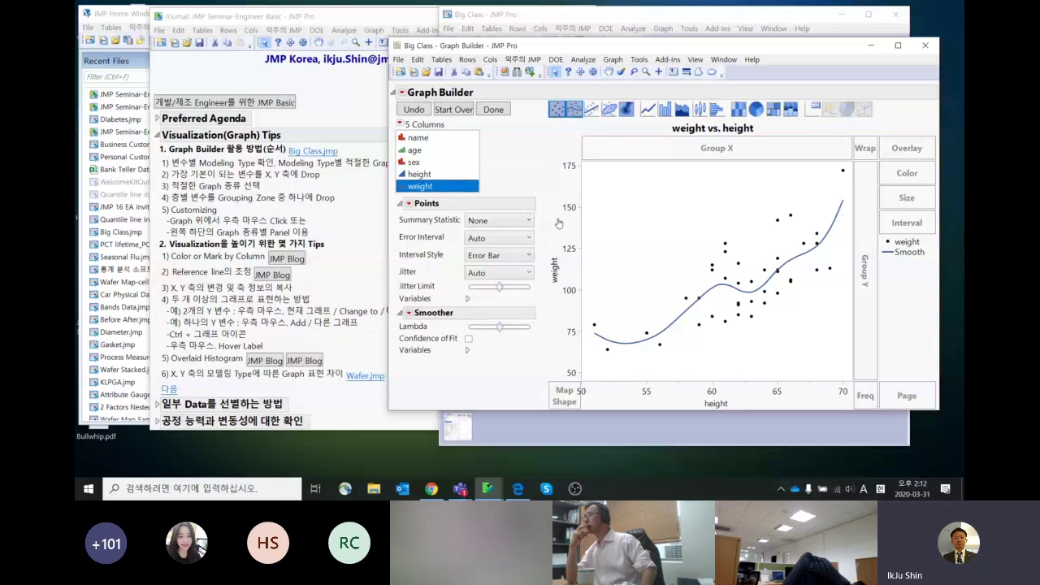
Step: Try the Line of Fit, Ellipse and Contour elements on the weight vs. height graph
{"action": "mouse_move", "coordinate": [555, 134]}
{"action": "left_mouse_down"}
{"action": "mouse_move", "coordinate": [658, 88]}
{"action": "mouse_move", "coordinate": [881, 109]}
{"action": "mouse_move", "coordinate": [743, 139]}
{"action": "mouse_move", "coordinate": [562, 141]}
{"action": "left_mouse_up"}
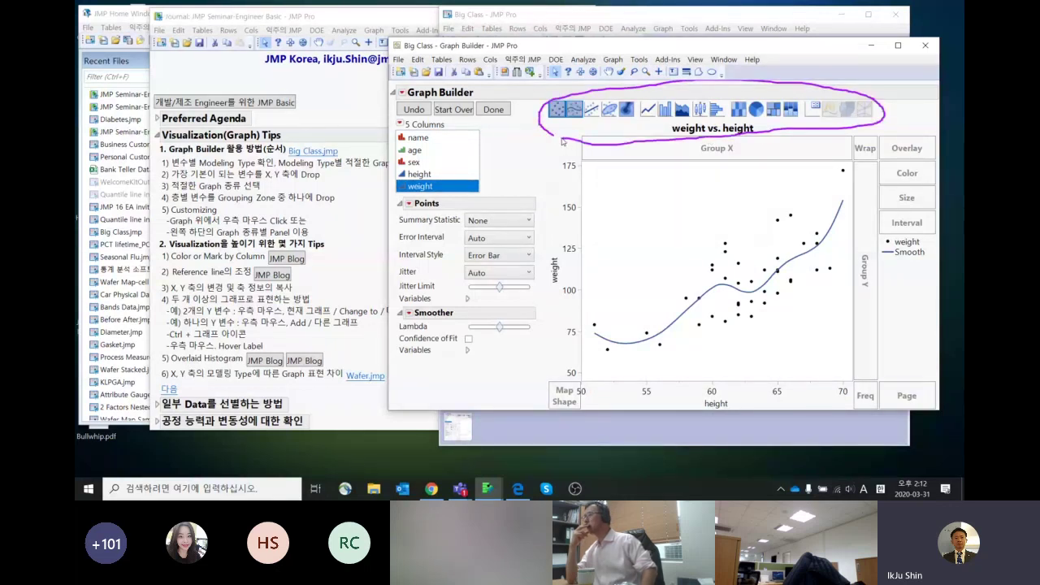
{"action": "left_click", "coordinate": [590, 112]}
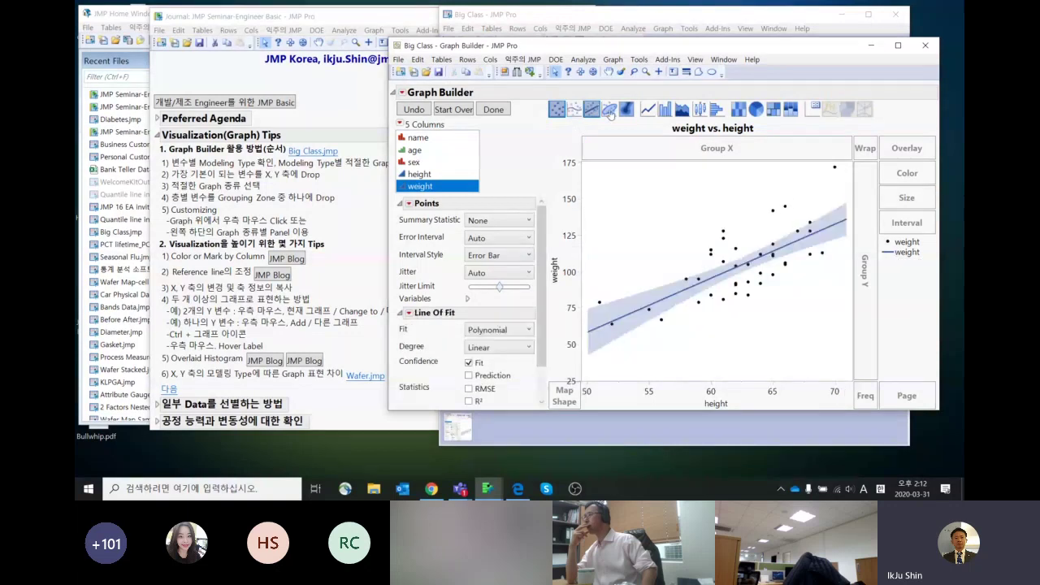
{"action": "left_click", "coordinate": [610, 112]}
{"action": "left_click", "coordinate": [626, 112]}
{"action": "left_click", "coordinate": [609, 112]}
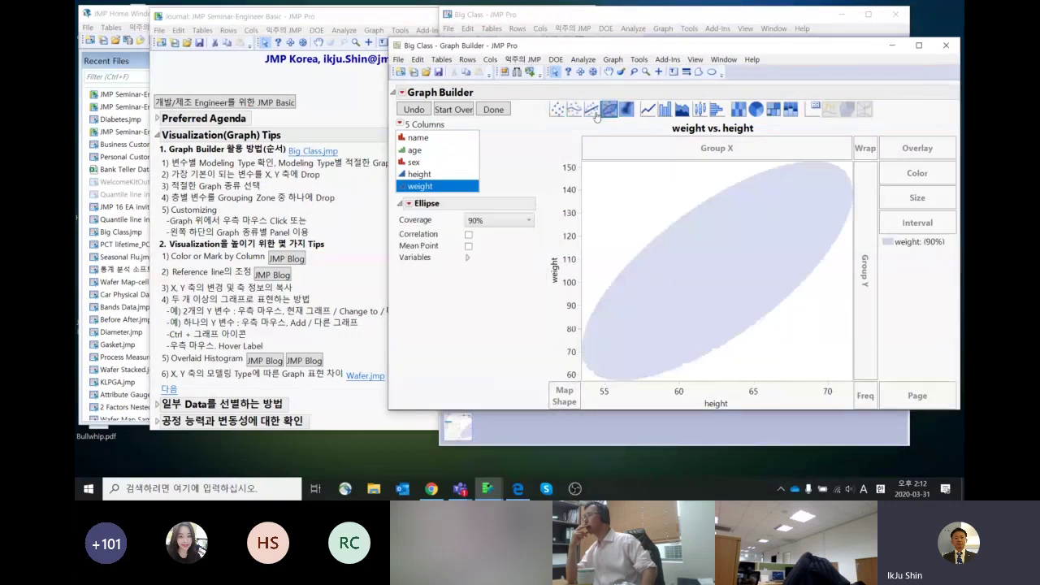
{"action": "left_click", "coordinate": [591, 114]}
Step: Show the weight vs. height graph as a Smoother with Points and an Ellipse combined
{"action": "left_click", "coordinate": [575, 111]}
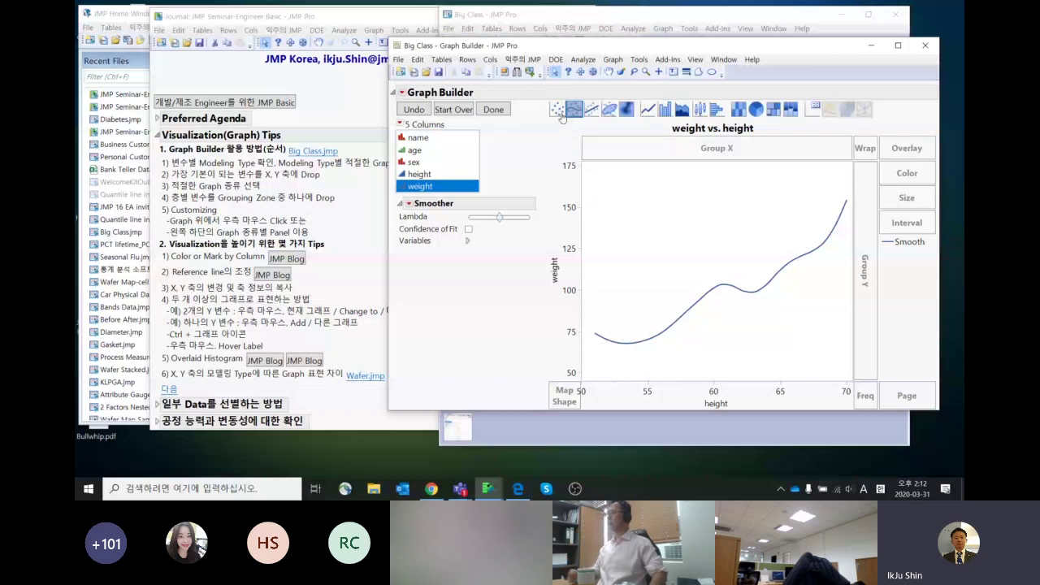
{"action": "left_click", "coordinate": [558, 109], "text": "shift"}
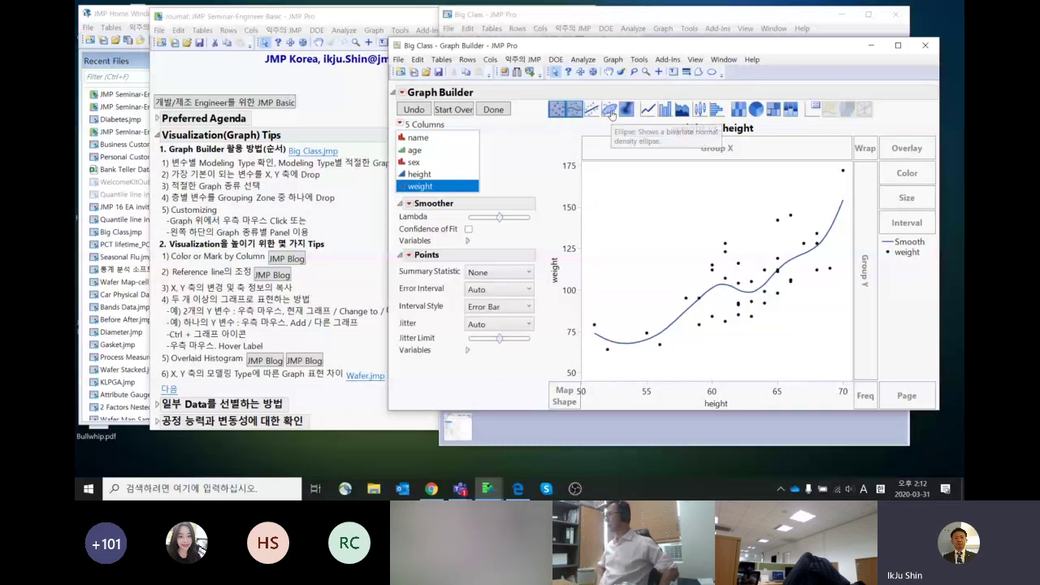
{"action": "left_click", "coordinate": [609, 111], "text": "shift"}
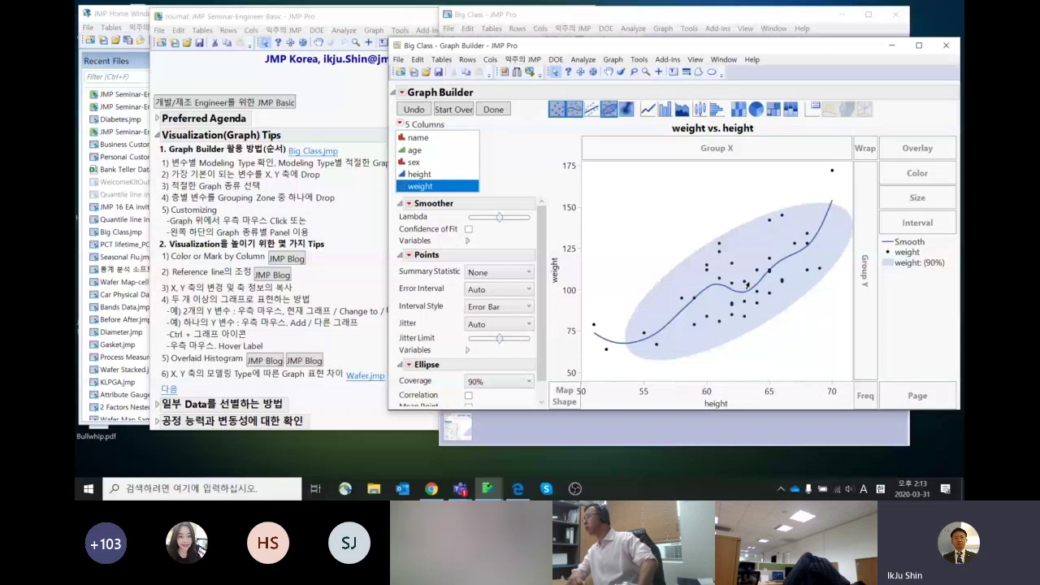
Step: Select the sex column and reposition and enlarge the Graph Builder window
{"action": "left_click", "coordinate": [447, 162]}
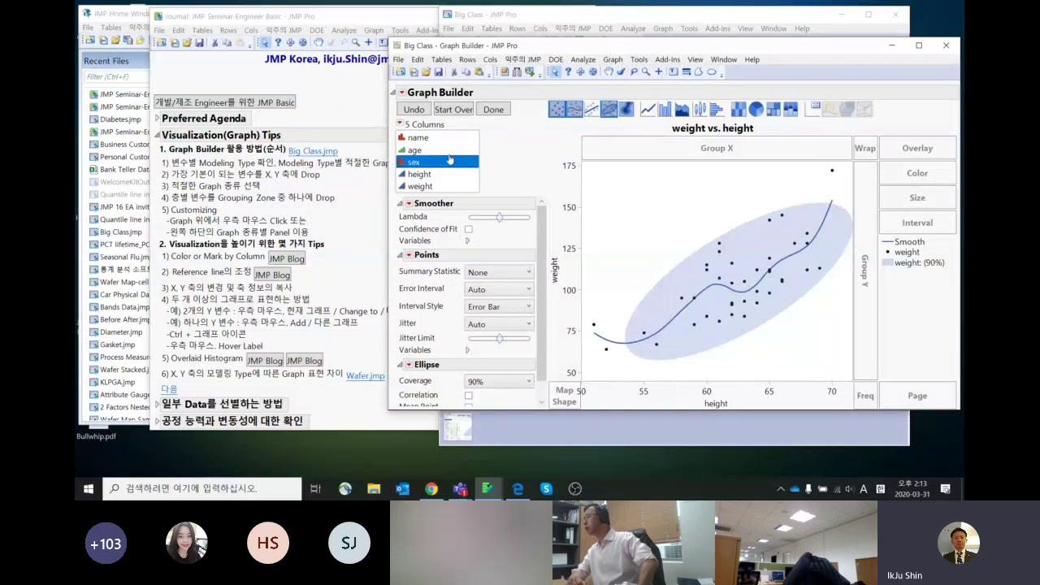
{"action": "left_click_drag", "start_coordinate": [605, 50], "coordinate": [514, 44]}
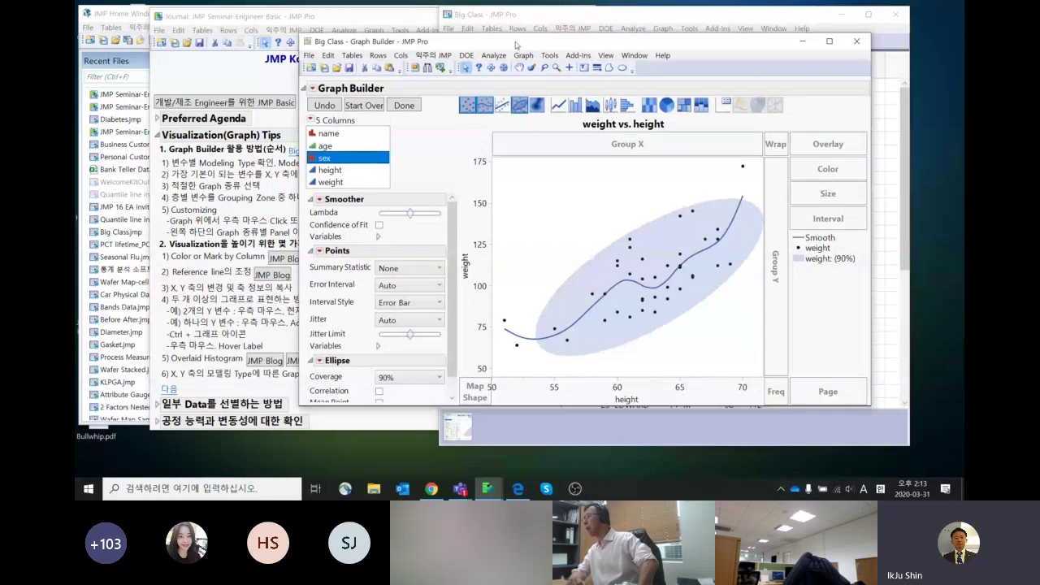
{"action": "left_click_drag", "start_coordinate": [870, 404], "coordinate": [889, 427]}
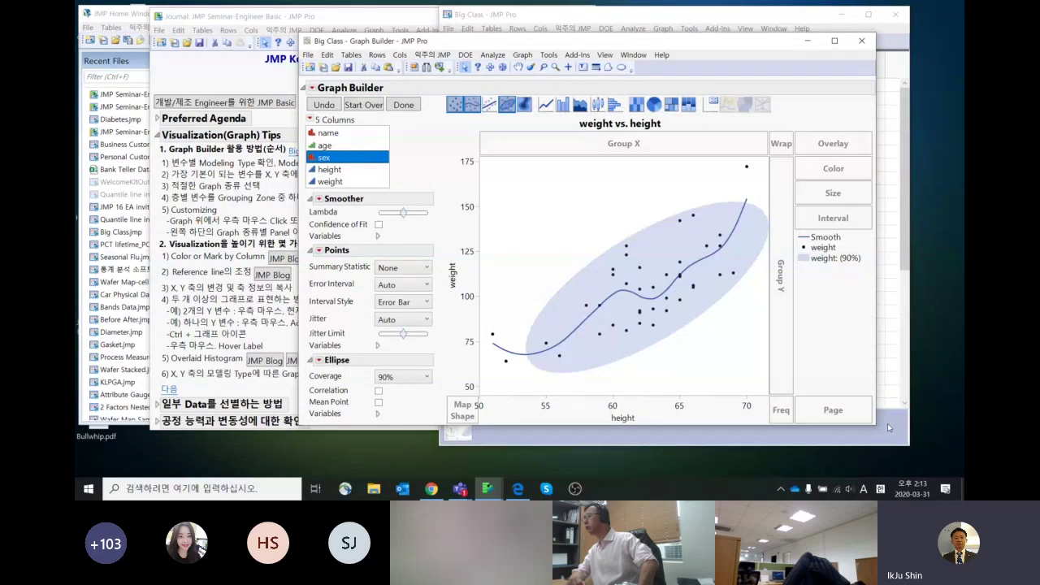
{"action": "mouse_move", "coordinate": [820, 297]}
{"action": "left_mouse_down"}
{"action": "mouse_move", "coordinate": [582, 220]}
{"action": "mouse_move", "coordinate": [636, 119]}
{"action": "mouse_move", "coordinate": [734, 106]}
{"action": "mouse_move", "coordinate": [860, 260]}
{"action": "mouse_move", "coordinate": [823, 294]}
{"action": "left_mouse_up"}
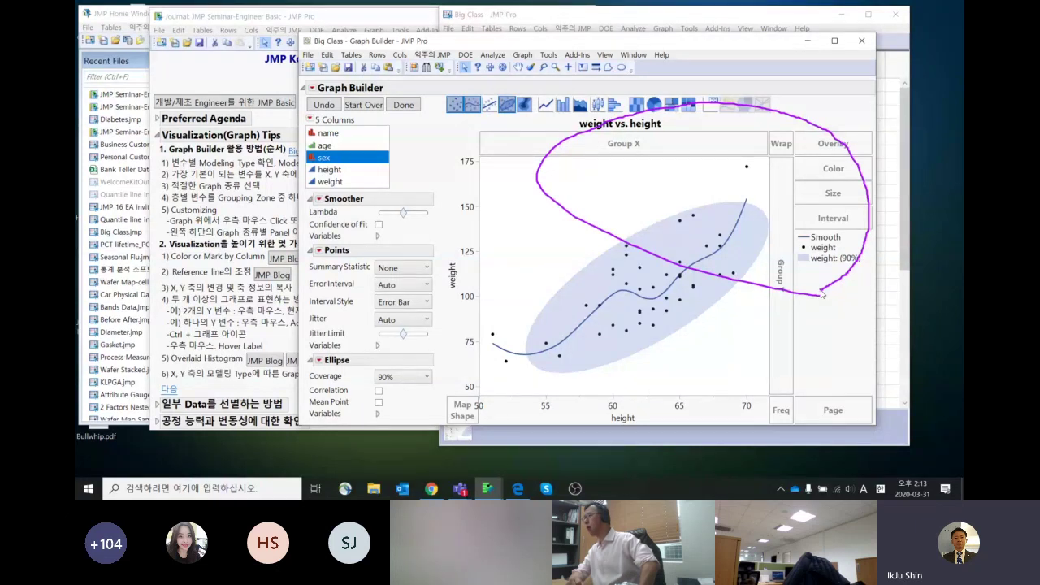
{"action": "key", "text": "Escape"}
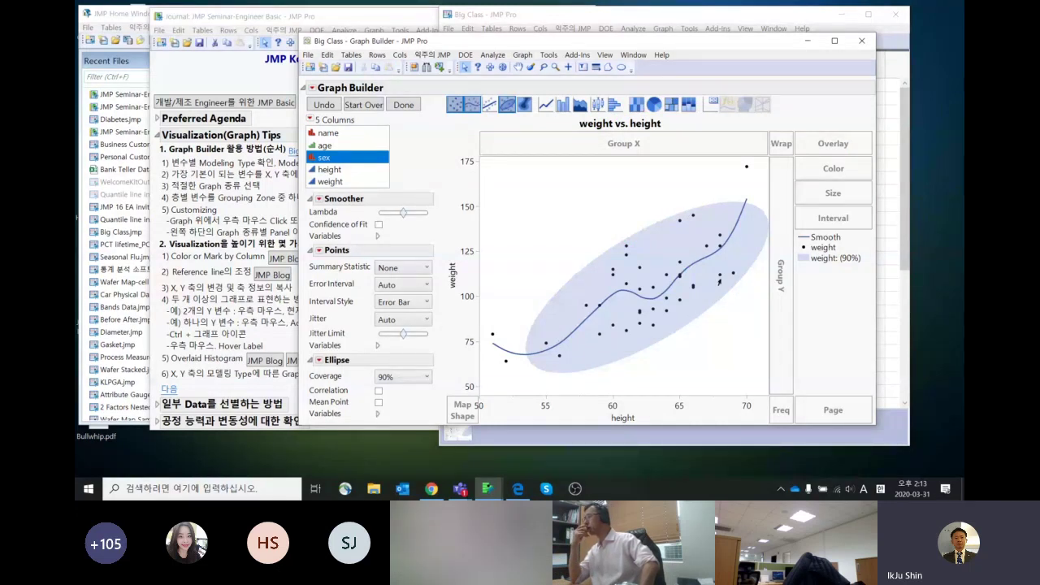
{"action": "mouse_move", "coordinate": [849, 292]}
{"action": "left_mouse_down"}
{"action": "mouse_move", "coordinate": [642, 101]}
{"action": "mouse_move", "coordinate": [863, 188]}
{"action": "mouse_move", "coordinate": [862, 227]}
{"action": "mouse_move", "coordinate": [821, 286]}
{"action": "left_mouse_up"}
{"action": "key", "text": "Escape"}
Step: Overlay the graph by sex after previewing that column as Group X and Wrap, and enlarge the graph window further
{"action": "left_click_drag", "start_coordinate": [360, 162], "coordinate": [605, 150]}
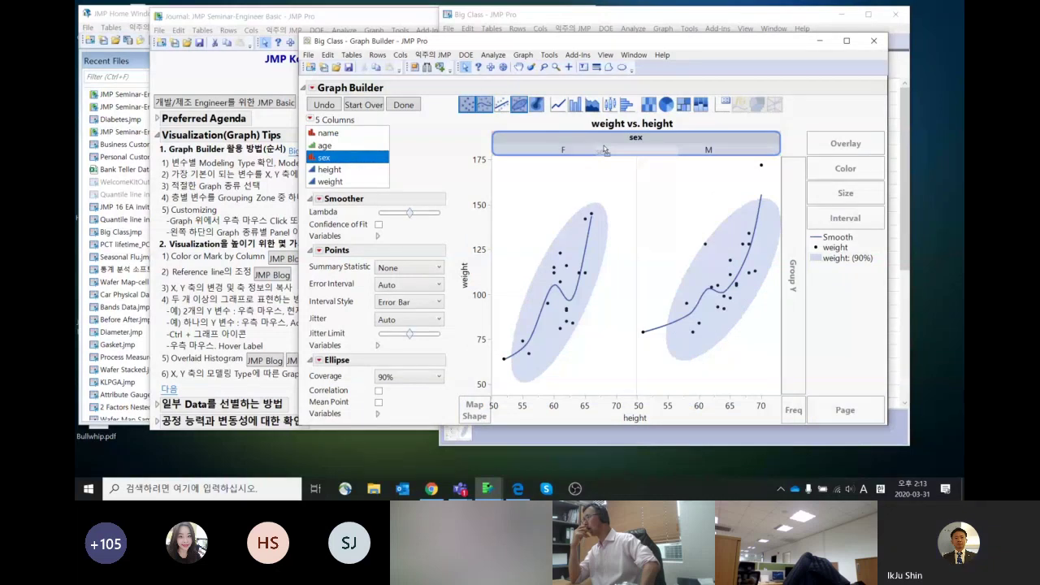
{"action": "mouse_move", "coordinate": [790, 147]}
{"action": "left_mouse_down"}
{"action": "mouse_move", "coordinate": [842, 144]}
{"action": "mouse_move", "coordinate": [839, 168]}
{"action": "mouse_move", "coordinate": [795, 151]}
{"action": "left_mouse_up"}
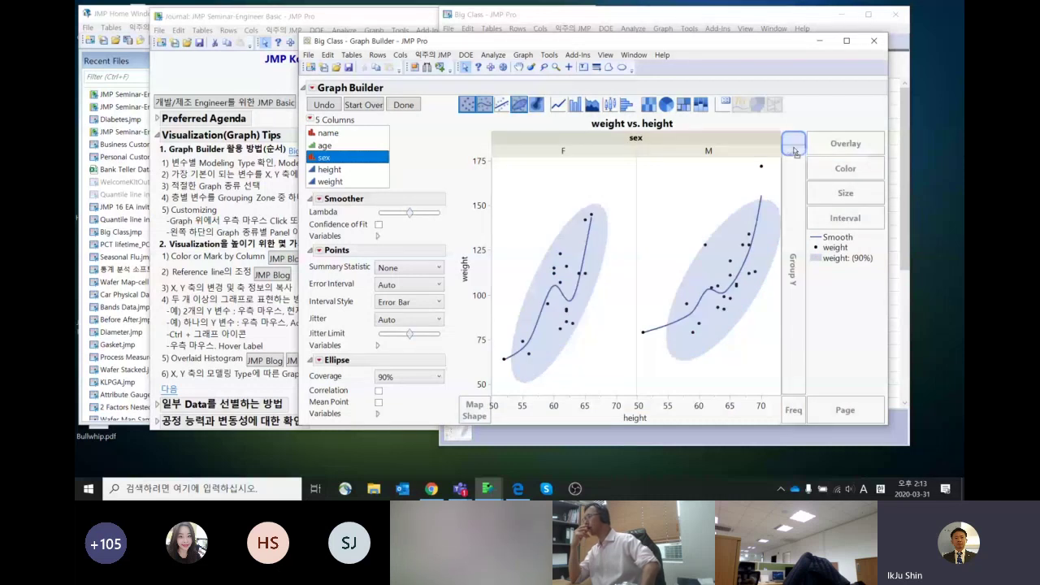
{"action": "left_click_drag", "start_coordinate": [795, 152], "coordinate": [820, 146]}
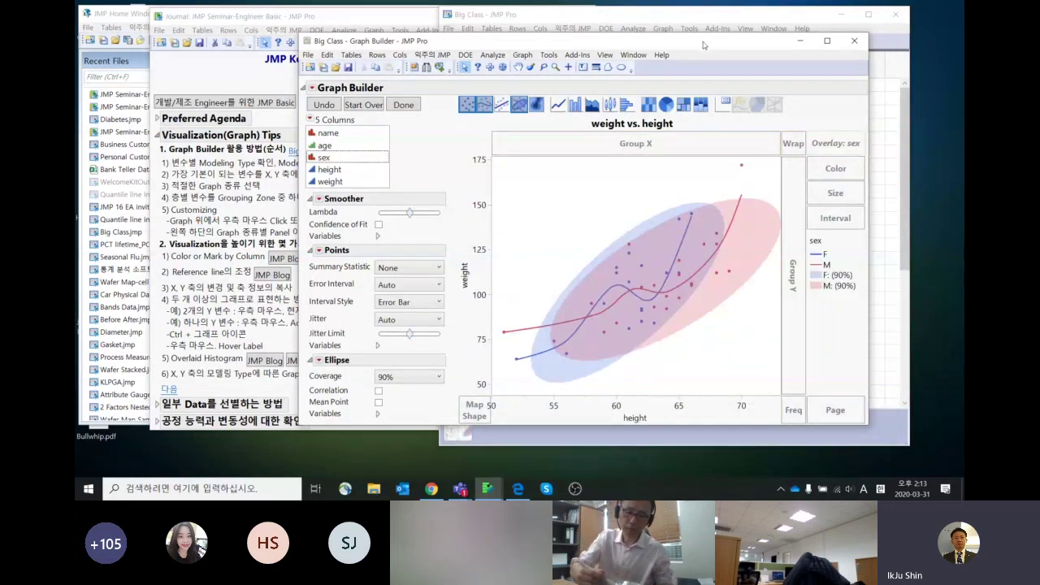
{"action": "left_click_drag", "start_coordinate": [705, 42], "coordinate": [716, 20]}
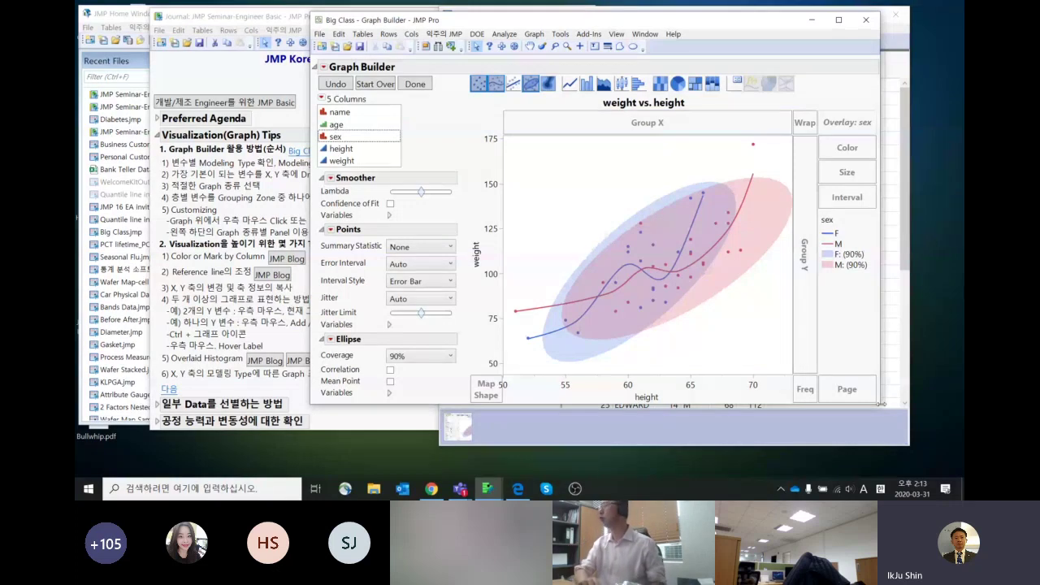
{"action": "left_click_drag", "start_coordinate": [880, 403], "coordinate": [903, 439]}
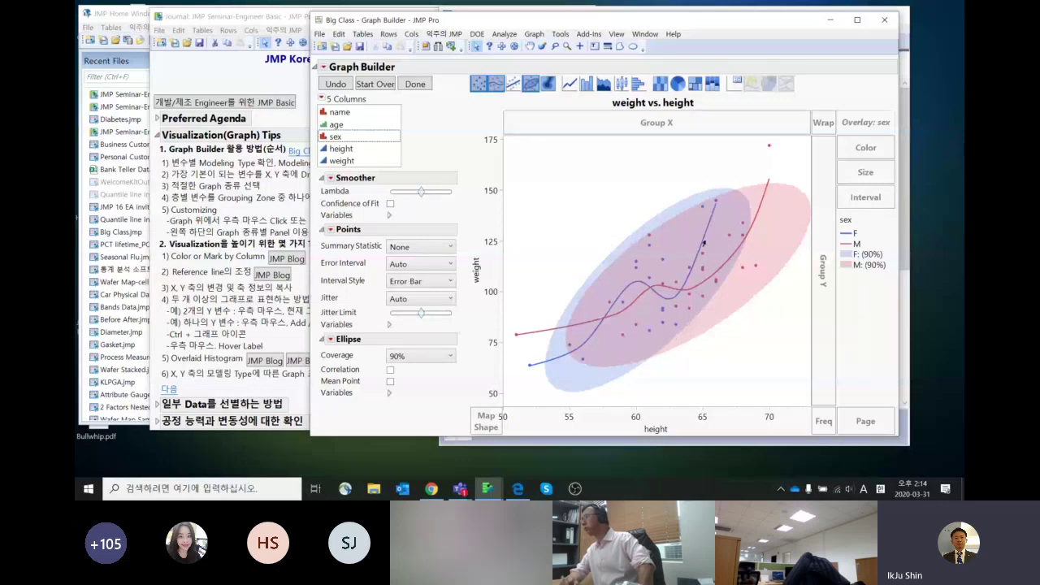
{"action": "right_click", "coordinate": [656, 259]}
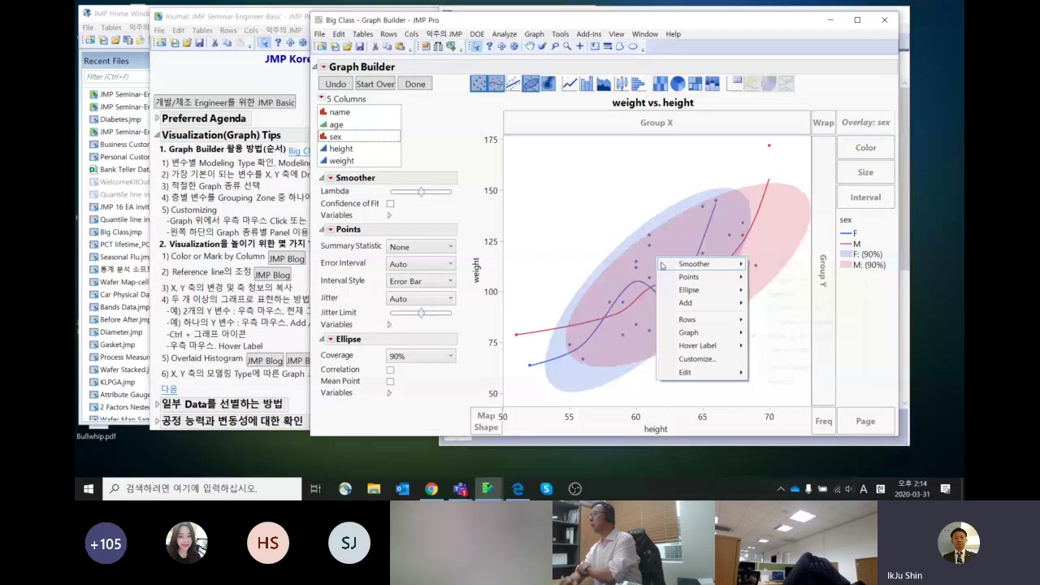
{"action": "mouse_move", "coordinate": [671, 291]}
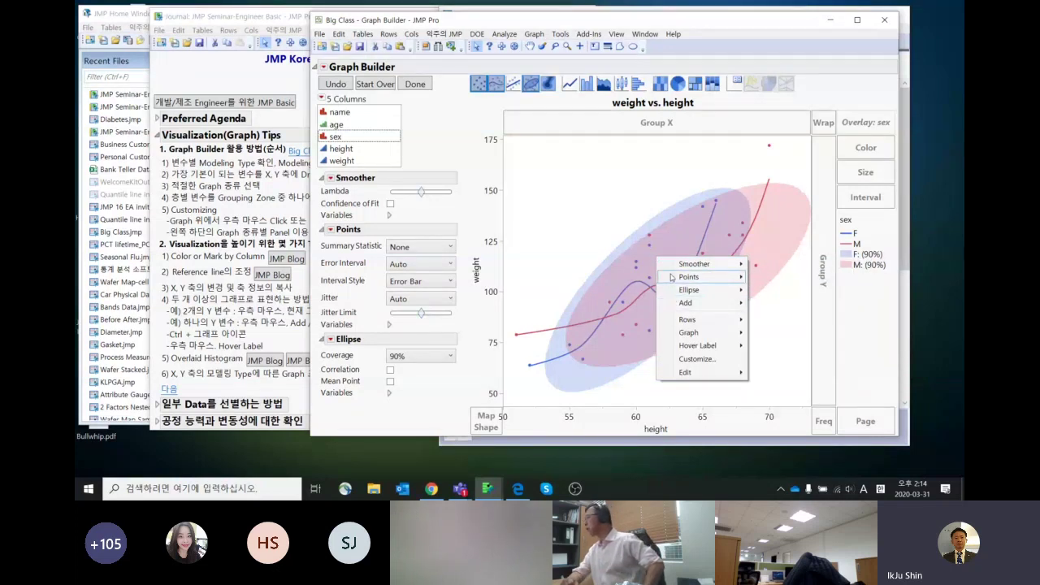
{"action": "left_click", "coordinate": [633, 275]}
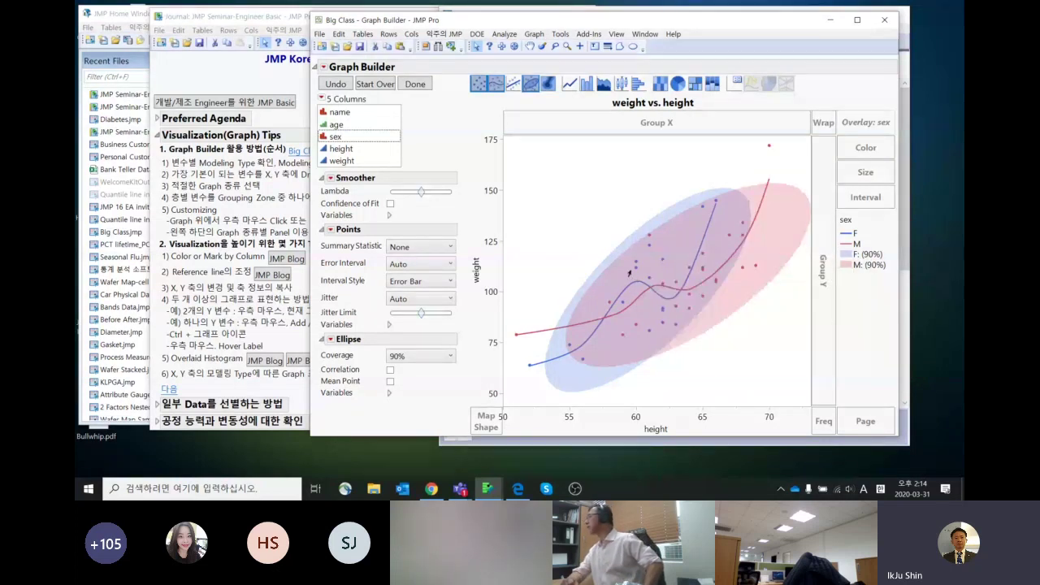
{"action": "right_click", "coordinate": [630, 273]}
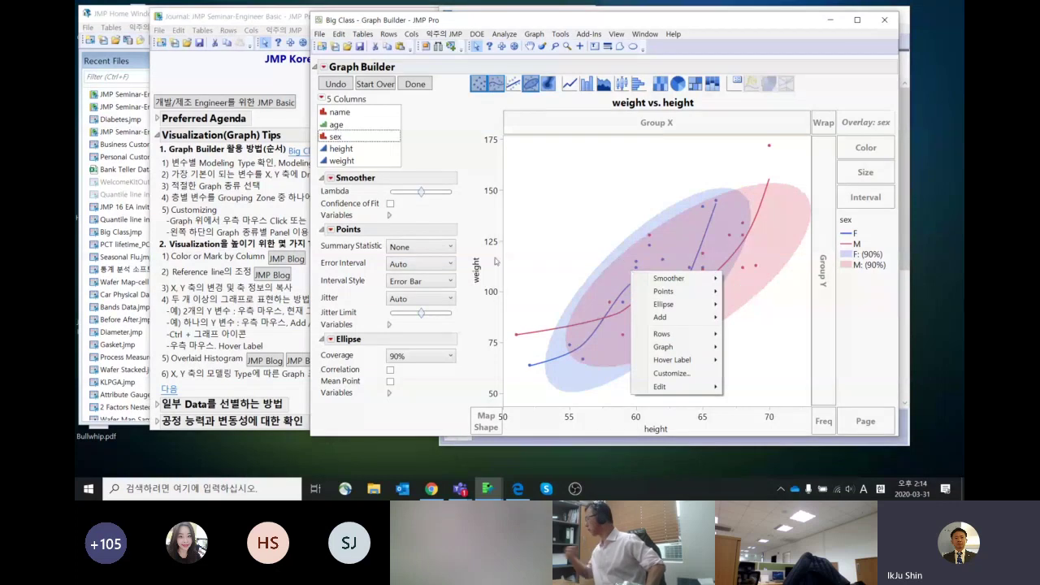
{"action": "left_click", "coordinate": [467, 243]}
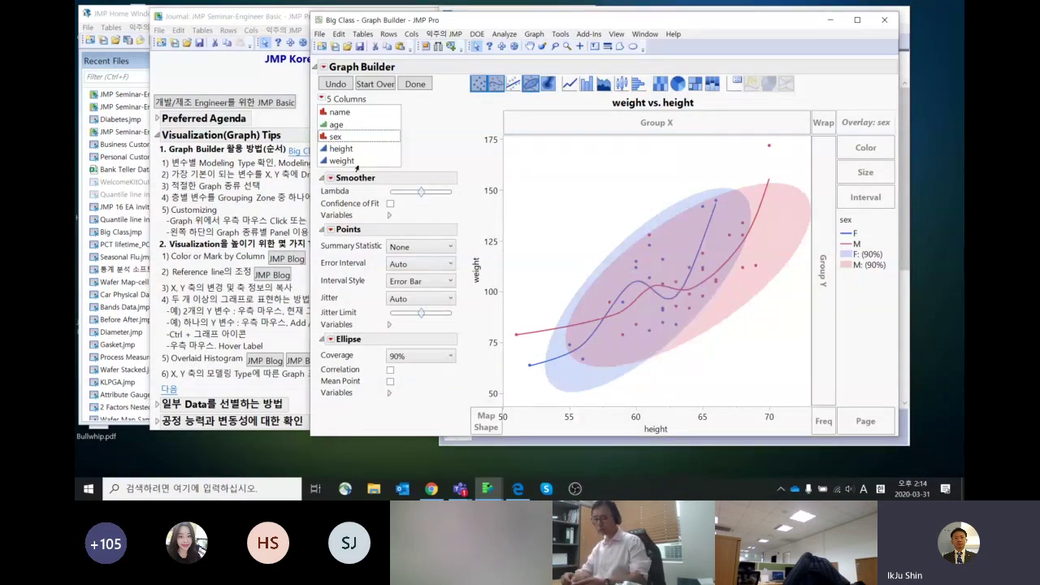
{"action": "mouse_move", "coordinate": [447, 384]}
{"action": "left_mouse_down"}
{"action": "mouse_move", "coordinate": [460, 376]}
{"action": "mouse_move", "coordinate": [382, 215]}
{"action": "mouse_move", "coordinate": [436, 212]}
{"action": "mouse_move", "coordinate": [502, 325]}
{"action": "mouse_move", "coordinate": [469, 382]}
{"action": "mouse_move", "coordinate": [407, 386]}
{"action": "mouse_move", "coordinate": [347, 325]}
{"action": "mouse_move", "coordinate": [510, 320]}
{"action": "mouse_move", "coordinate": [475, 382]}
{"action": "left_mouse_up"}
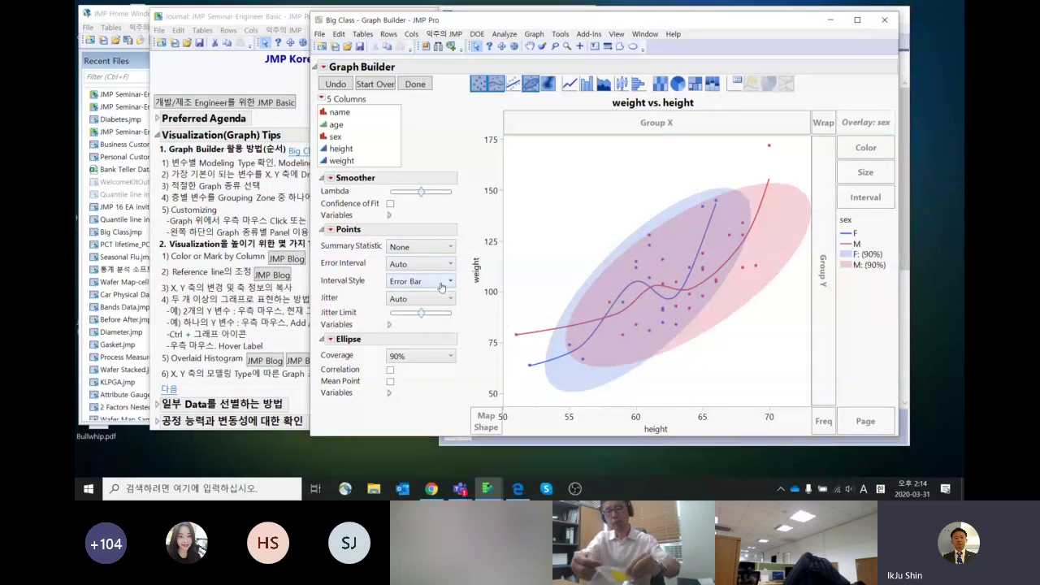
Step: Set the points' interval style to Band, and close the Big Class Graph Builder window
{"action": "left_click", "coordinate": [442, 284]}
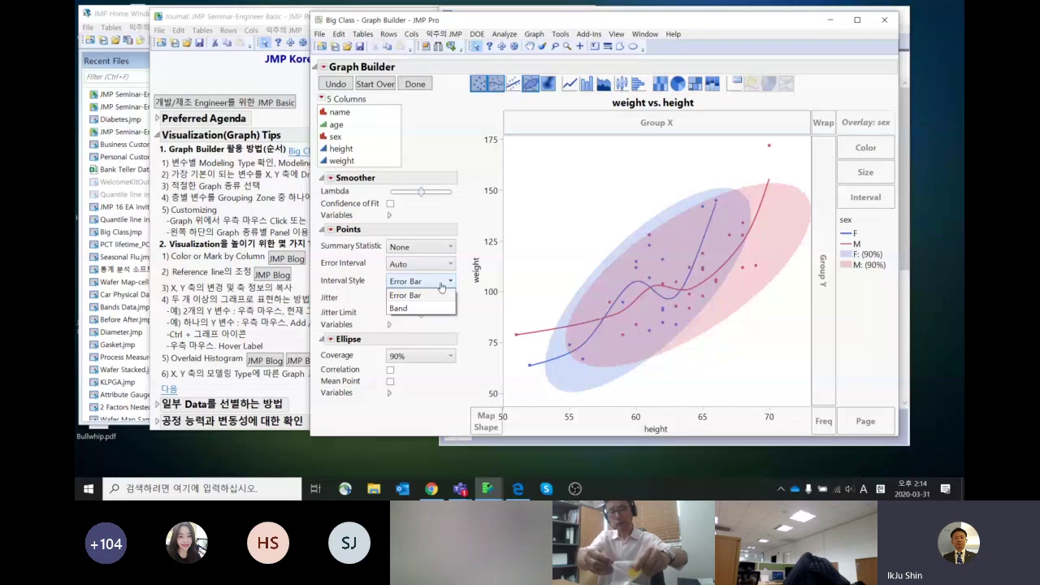
{"action": "left_click", "coordinate": [439, 308]}
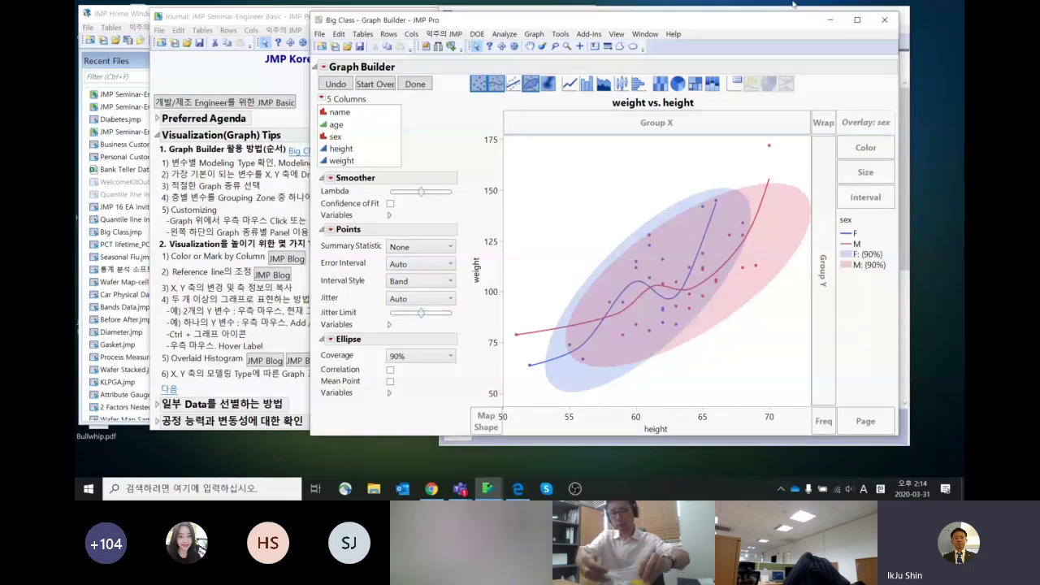
{"action": "left_click", "coordinate": [884, 21]}
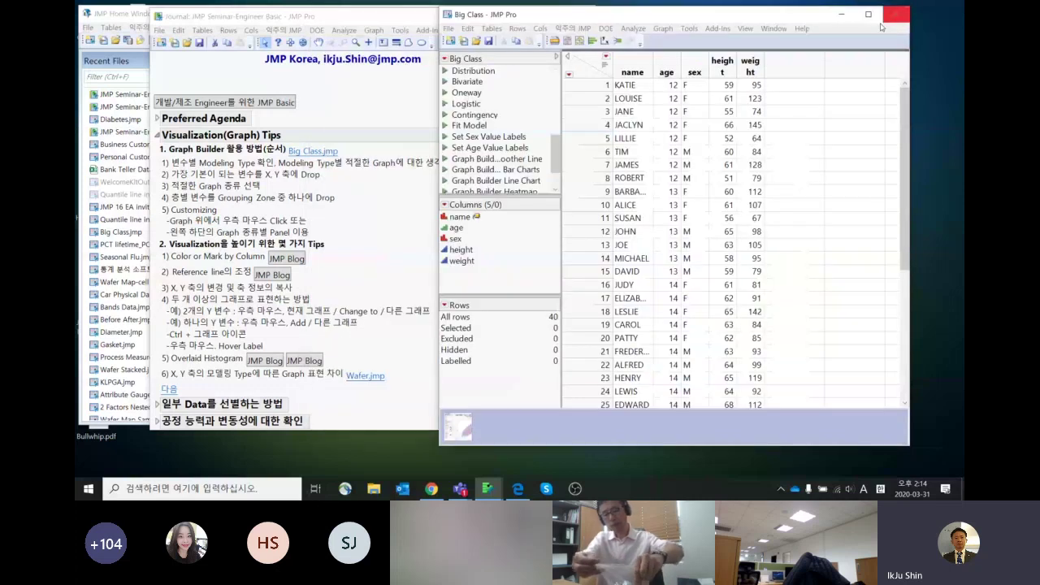
Step: Review the journal's Graph Builder procedure and visualization tips, marking each section with temporary on-screen ink
{"action": "mouse_move", "coordinate": [357, 246]}
{"action": "left_mouse_down"}
{"action": "mouse_move", "coordinate": [374, 193]}
{"action": "mouse_move", "coordinate": [370, 246]}
{"action": "left_mouse_up"}
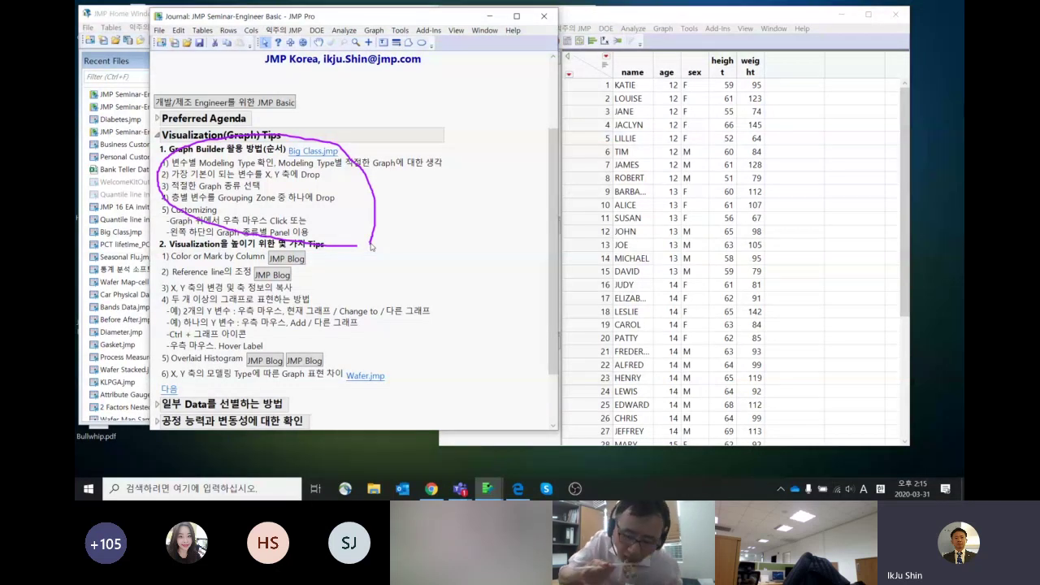
{"action": "key", "text": "Escape"}
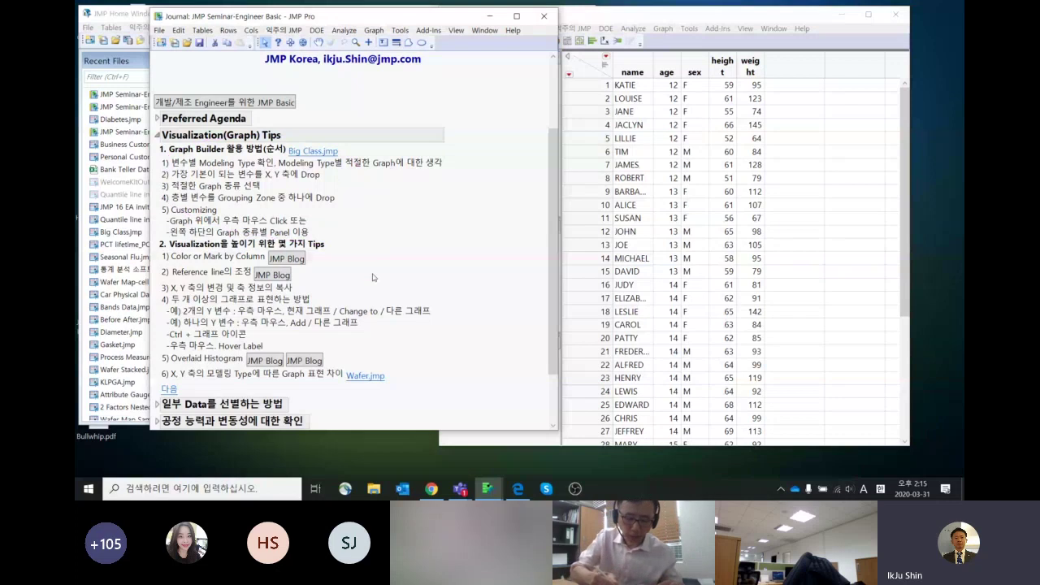
{"action": "scroll", "coordinate": [373, 277], "scroll_direction": "down", "scroll_amount": 2}
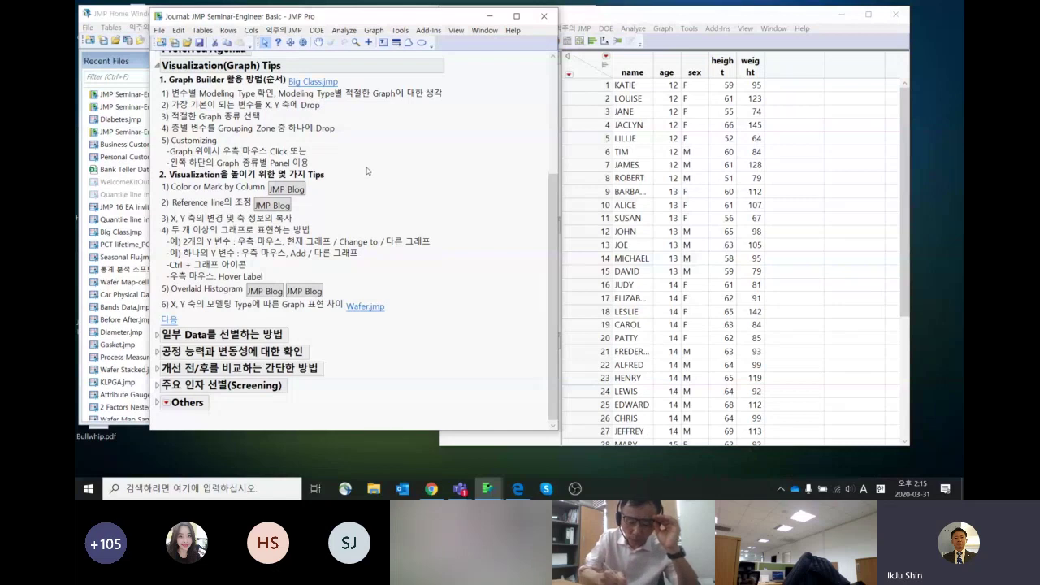
{"action": "mouse_move", "coordinate": [364, 181]}
{"action": "left_mouse_down"}
{"action": "mouse_move", "coordinate": [256, 195]}
{"action": "mouse_move", "coordinate": [221, 174]}
{"action": "mouse_move", "coordinate": [329, 174]}
{"action": "mouse_move", "coordinate": [452, 296]}
{"action": "mouse_move", "coordinate": [391, 302]}
{"action": "mouse_move", "coordinate": [379, 268]}
{"action": "mouse_move", "coordinate": [474, 226]}
{"action": "mouse_move", "coordinate": [488, 269]}
{"action": "mouse_move", "coordinate": [448, 278]}
{"action": "left_mouse_up"}
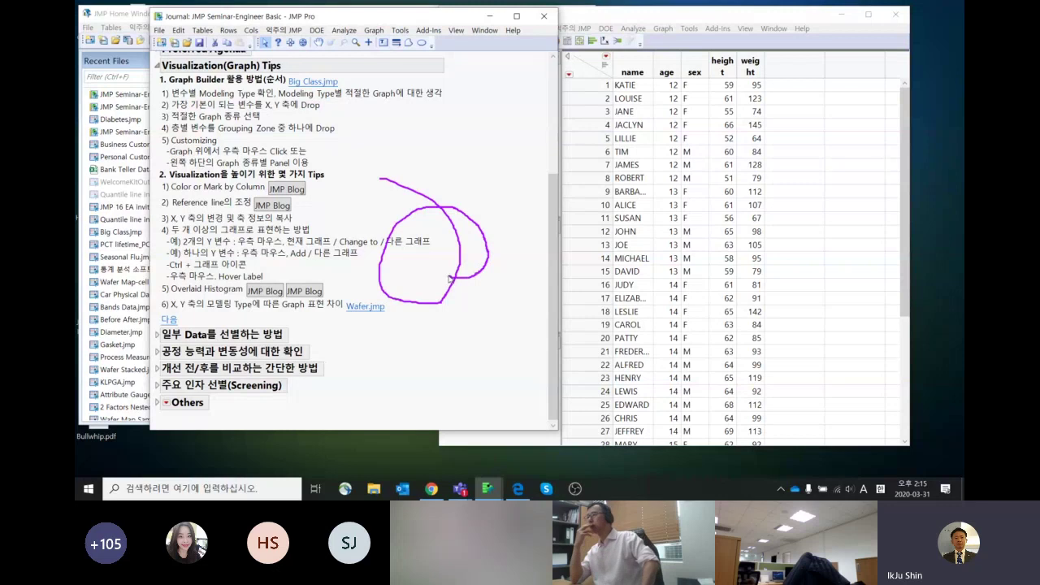
Step: Bring the Big Class data table forward and reposition it, then select all five columns and clear the selection
{"action": "left_click_drag", "start_coordinate": [618, 19], "coordinate": [639, 18]}
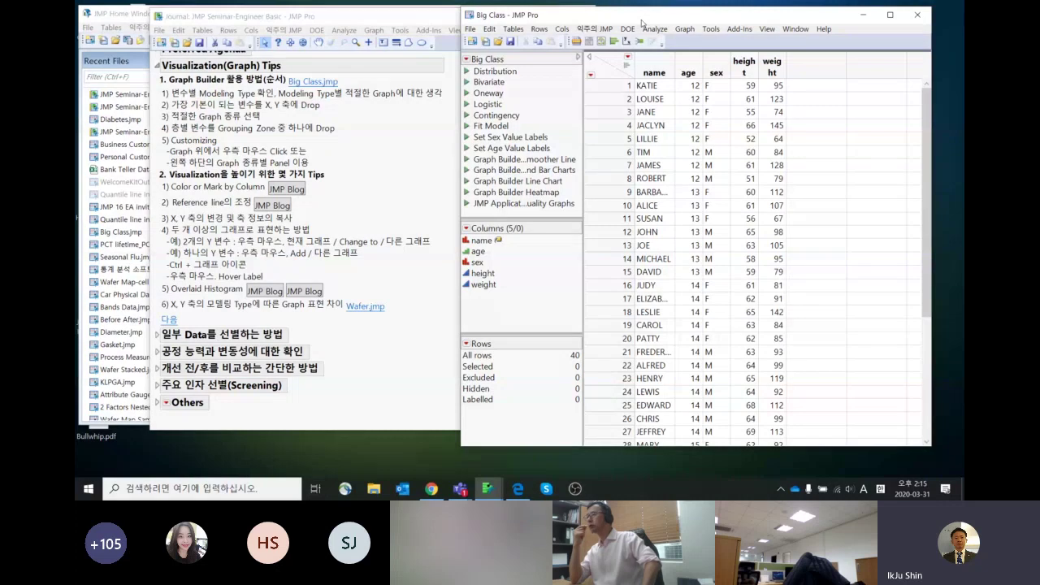
{"action": "left_click_drag", "start_coordinate": [643, 18], "coordinate": [624, 29]}
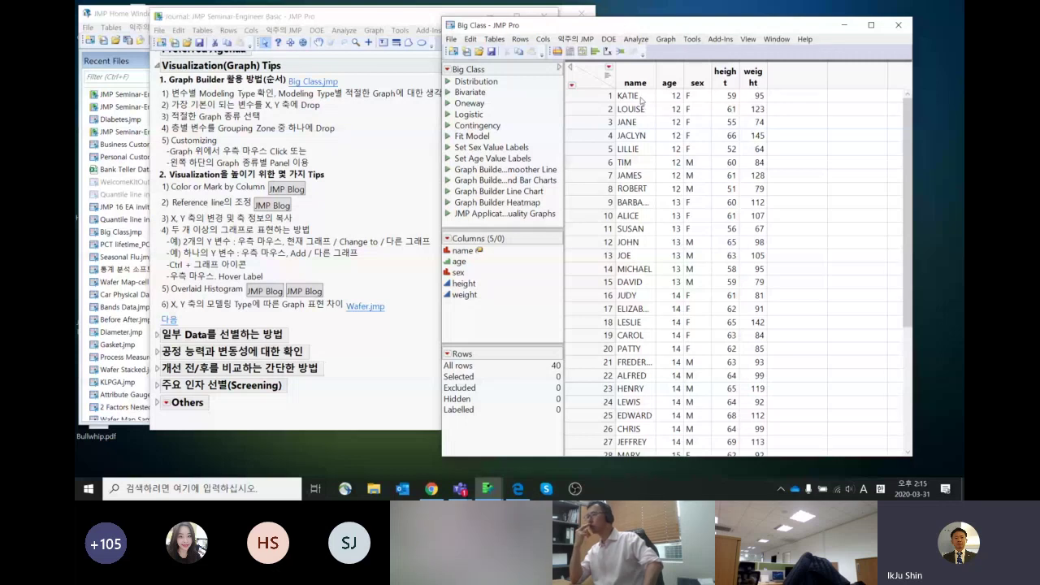
{"action": "left_click_drag", "start_coordinate": [636, 82], "coordinate": [753, 82]}
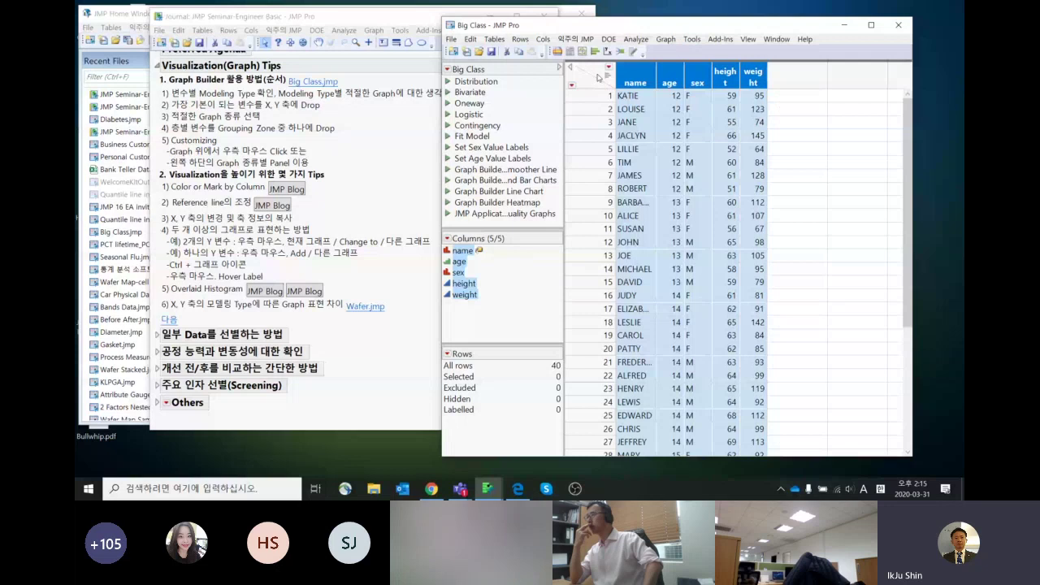
{"action": "left_click", "coordinate": [598, 77]}
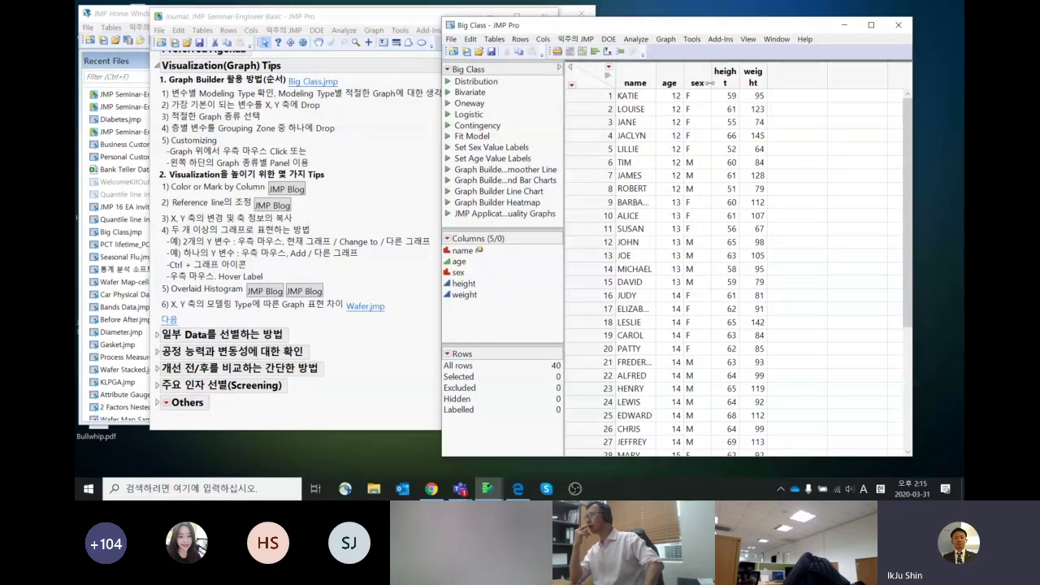
Step: Color the Big Class rows by the sex column with the JMP Default colors and clear the table selection
{"action": "left_click", "coordinate": [697, 80]}
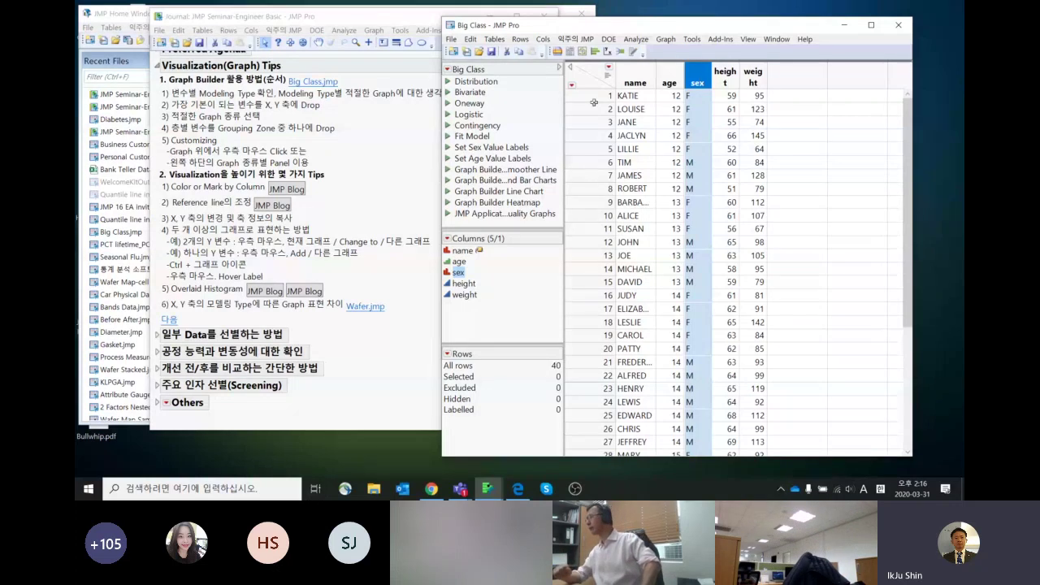
{"action": "left_click", "coordinate": [521, 40]}
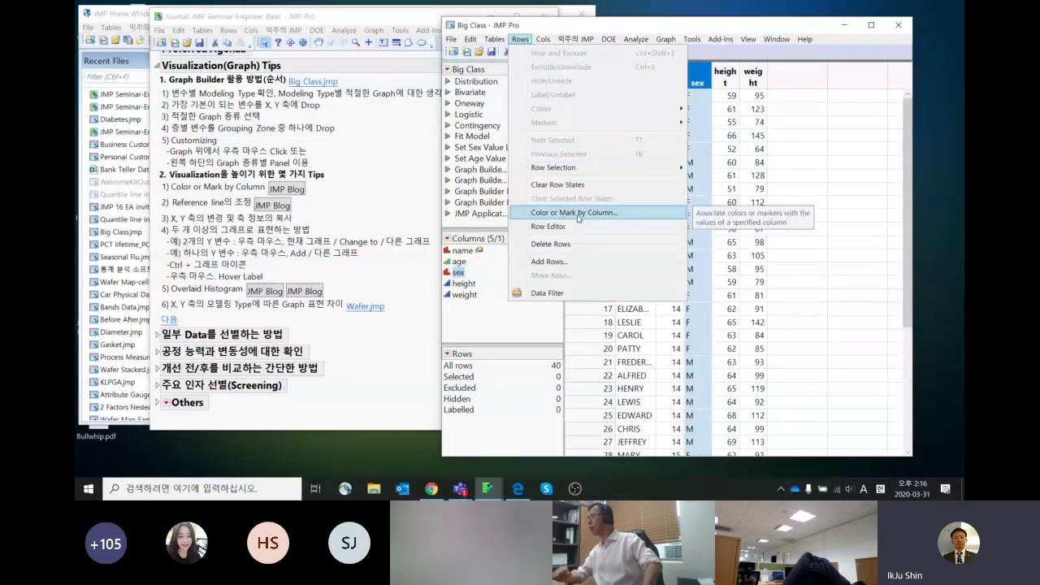
{"action": "left_click", "coordinate": [522, 40]}
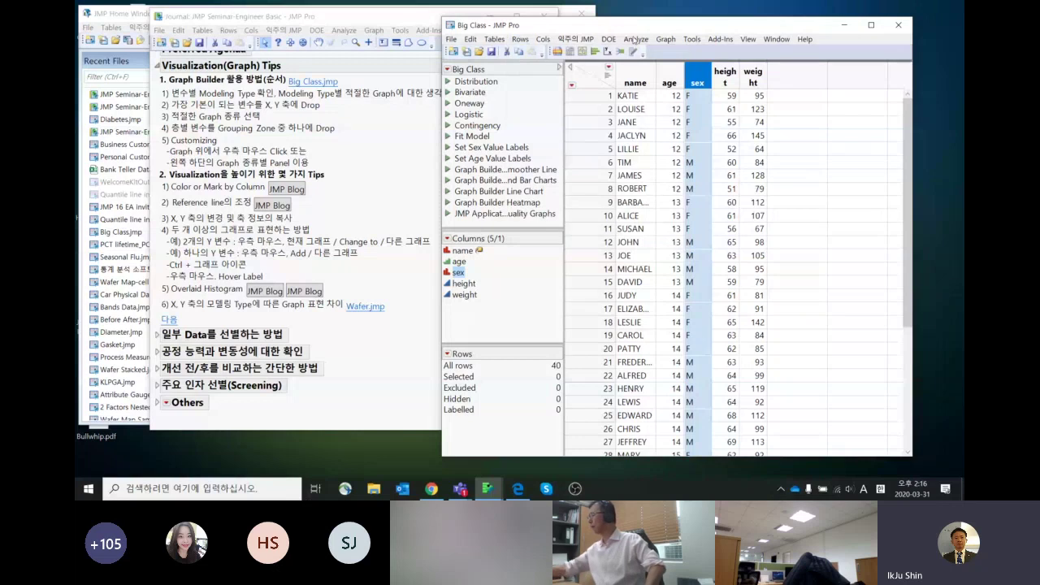
{"action": "right_click", "coordinate": [587, 87]}
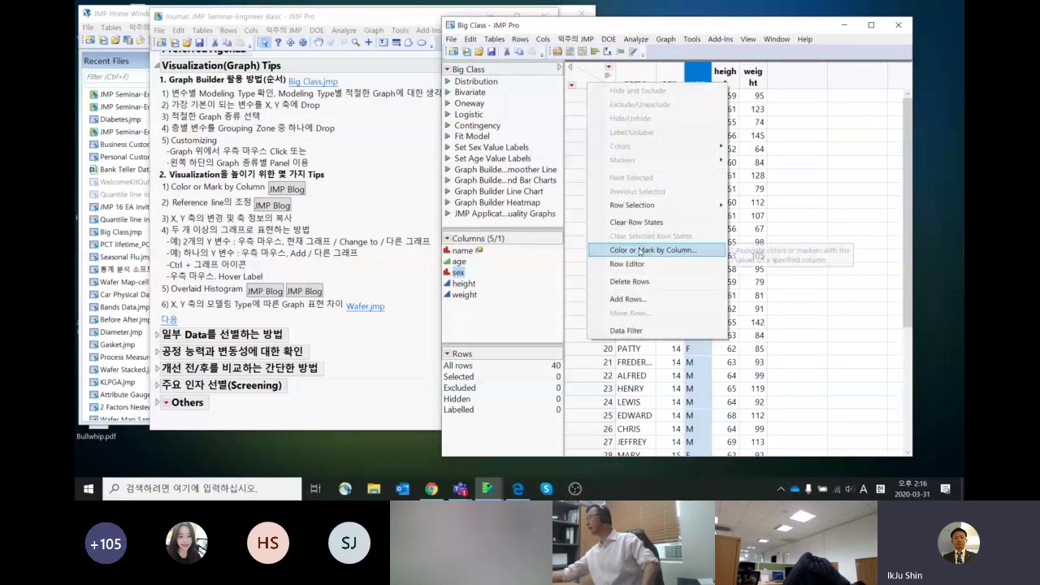
{"action": "left_click", "coordinate": [641, 252]}
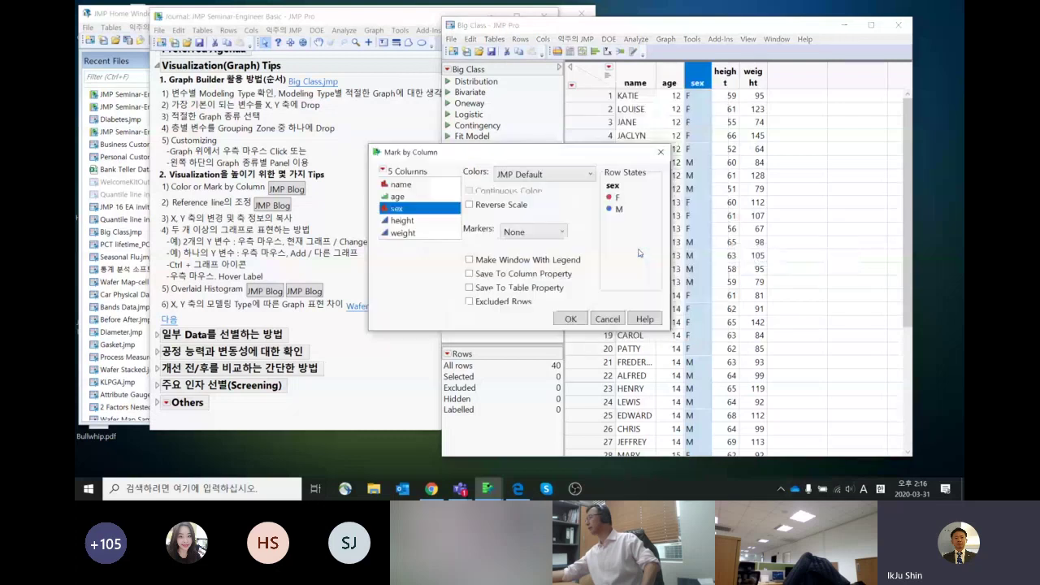
{"action": "left_click_drag", "start_coordinate": [575, 152], "coordinate": [594, 150]}
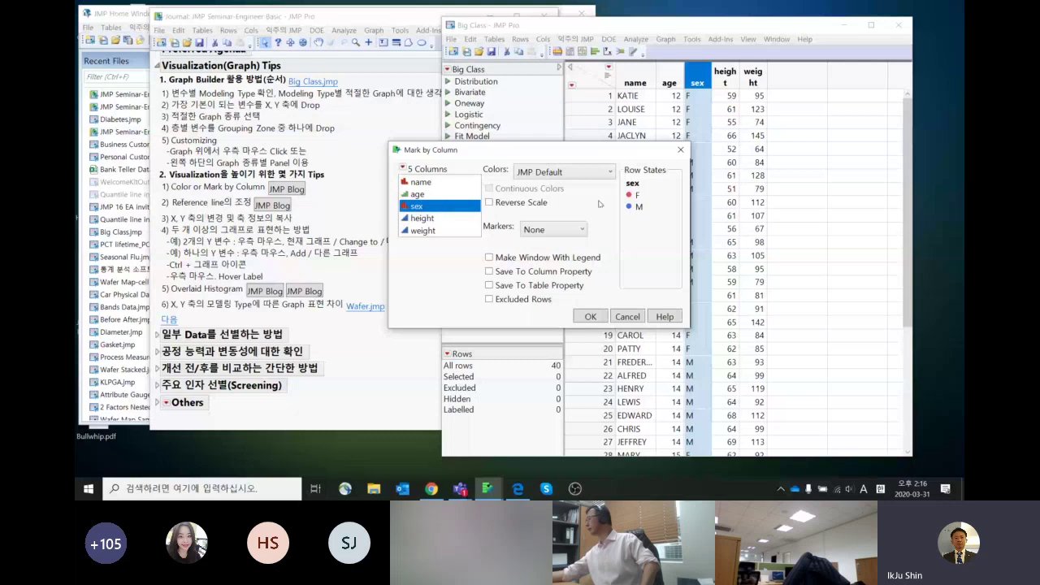
{"action": "left_click", "coordinate": [574, 179]}
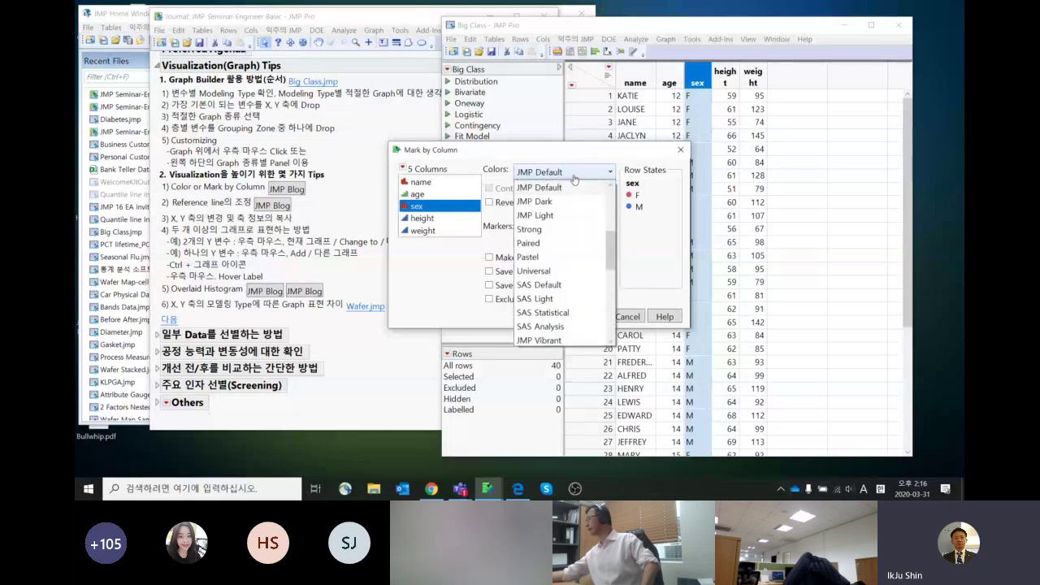
{"action": "left_click", "coordinate": [575, 179]}
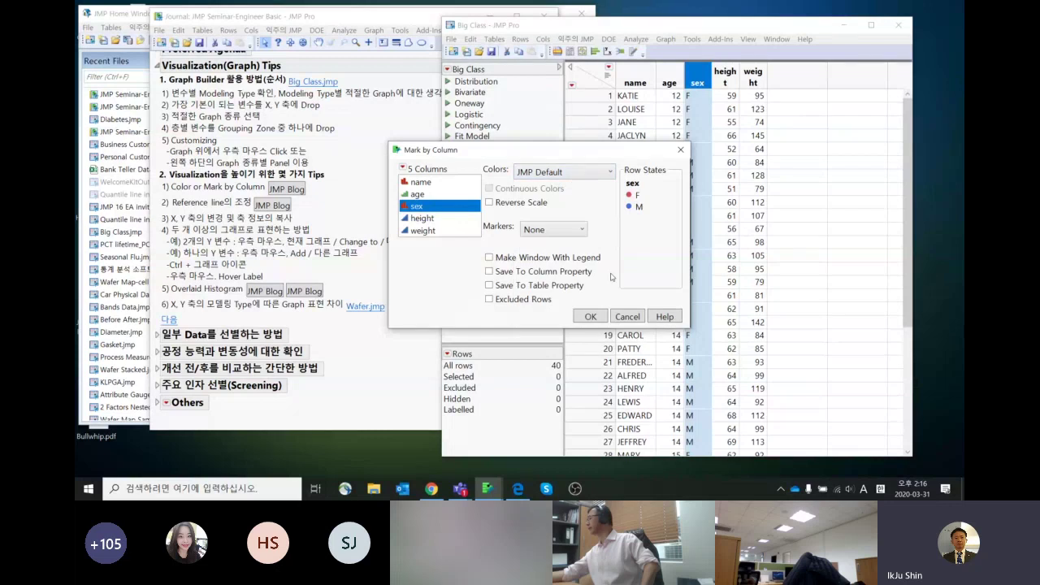
{"action": "left_click", "coordinate": [599, 316]}
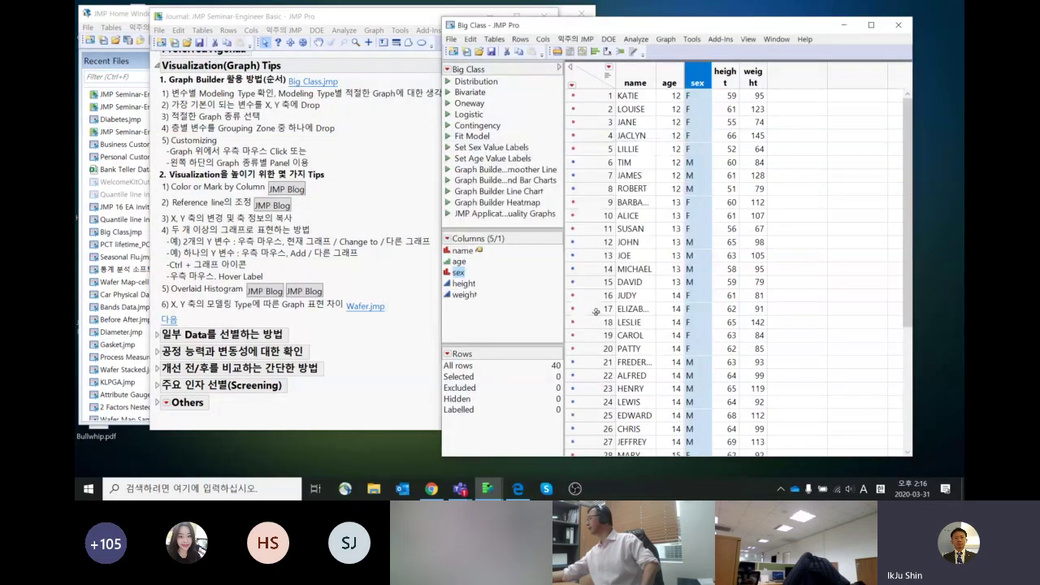
{"action": "left_click_drag", "start_coordinate": [589, 96], "coordinate": [587, 255]}
{"action": "left_click", "coordinate": [592, 79]}
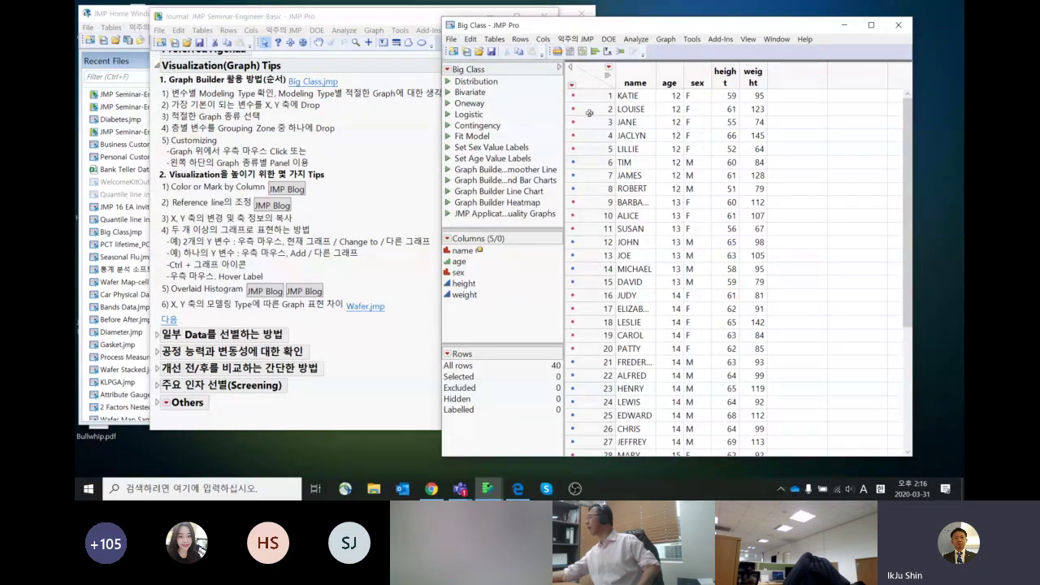
Step: Create a new Graph Builder plot of weight on Y against height on X, and reposition its window
{"action": "left_click", "coordinate": [668, 41]}
{"action": "left_click", "coordinate": [670, 54]}
{"action": "left_click_drag", "start_coordinate": [512, 33], "coordinate": [845, 35]}
{"action": "left_click_drag", "start_coordinate": [460, 159], "coordinate": [656, 234]}
{"action": "left_click_drag", "start_coordinate": [699, 363], "coordinate": [704, 379]}
{"action": "left_click", "coordinate": [520, 171]}
{"action": "left_click_drag", "start_coordinate": [520, 173], "coordinate": [614, 256]}
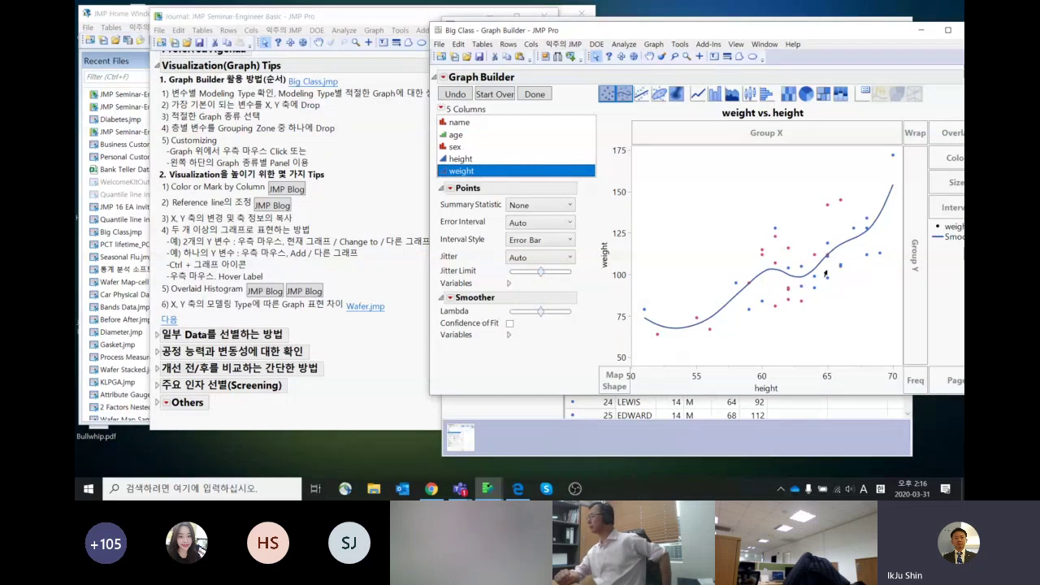
{"action": "mouse_move", "coordinate": [816, 270]}
{"action": "left_click_drag", "start_coordinate": [757, 35], "coordinate": [692, 45]}
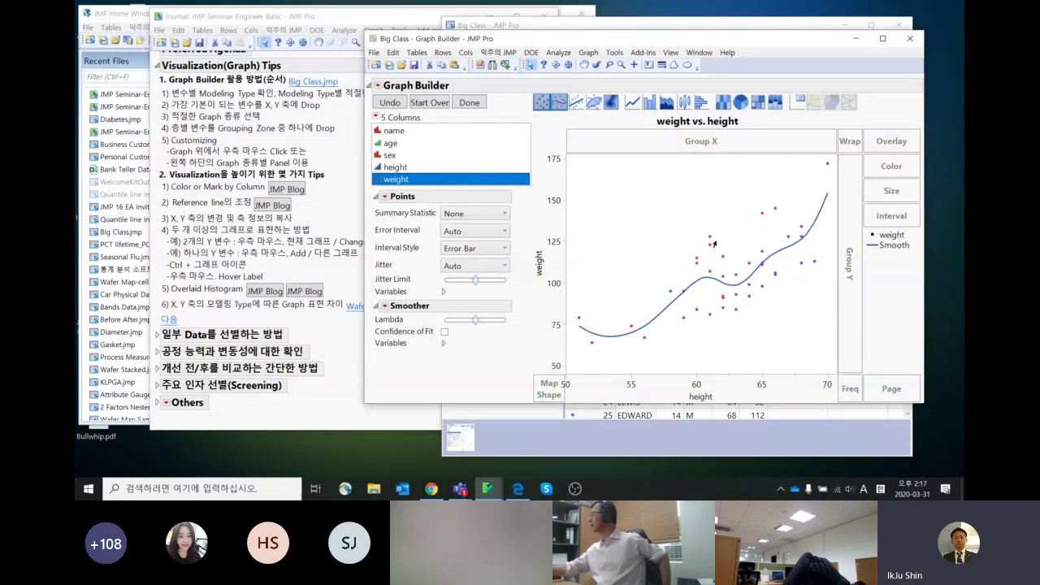
Step: Add a reference line at 125 labelled "기준선" to the weight axis
{"action": "double_click", "coordinate": [552, 244]}
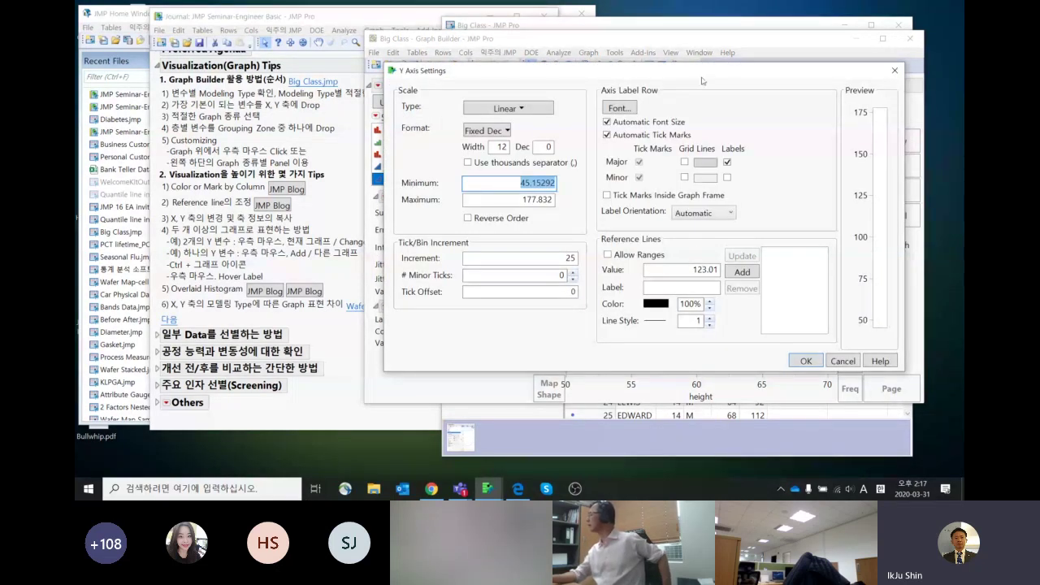
{"action": "left_click_drag", "start_coordinate": [702, 73], "coordinate": [621, 70]}
{"action": "mouse_move", "coordinate": [628, 351]}
{"action": "left_mouse_down"}
{"action": "mouse_move", "coordinate": [519, 321]}
{"action": "mouse_move", "coordinate": [685, 269]}
{"action": "mouse_move", "coordinate": [650, 354]}
{"action": "left_mouse_up"}
{"action": "key", "text": "Escape"}
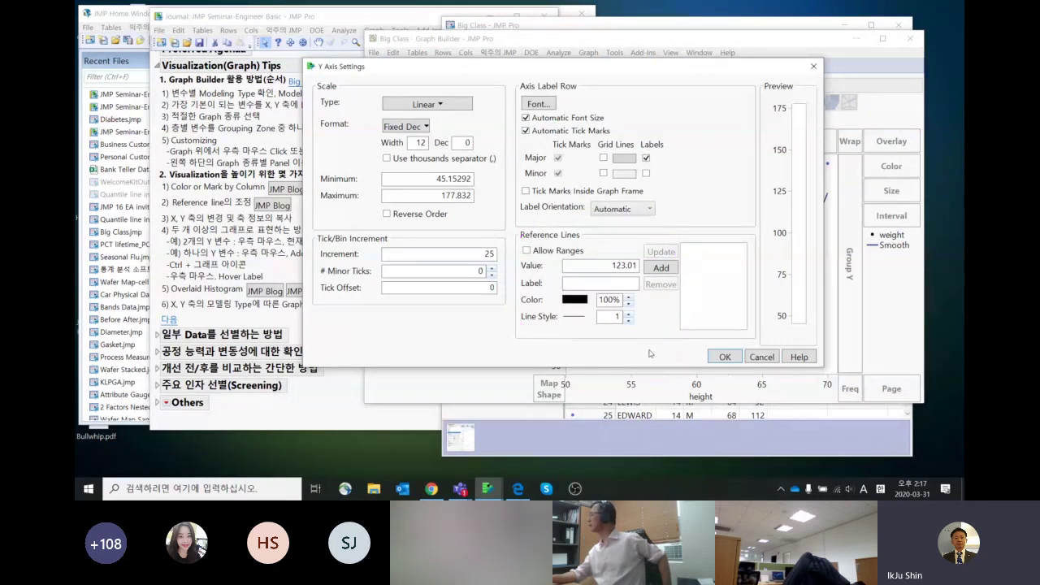
{"action": "double_click", "coordinate": [634, 267]}
{"action": "type", "text": "125"}
{"action": "left_click", "coordinate": [625, 289]}
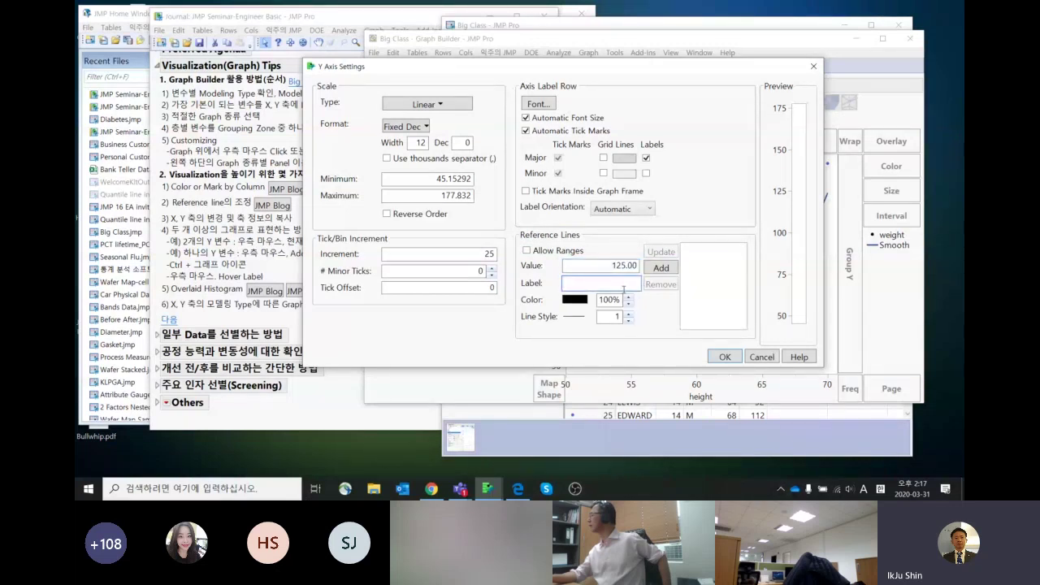
{"action": "key", "text": "Hangul"}
{"action": "type", "text": "깃"}
{"action": "type", "text": "준선"}
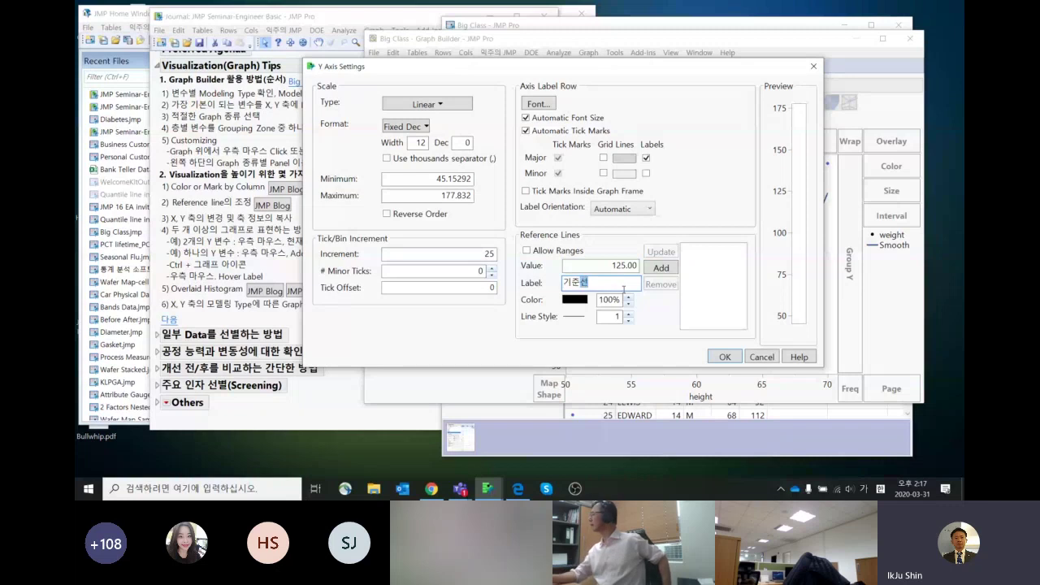
{"action": "left_click", "coordinate": [660, 267]}
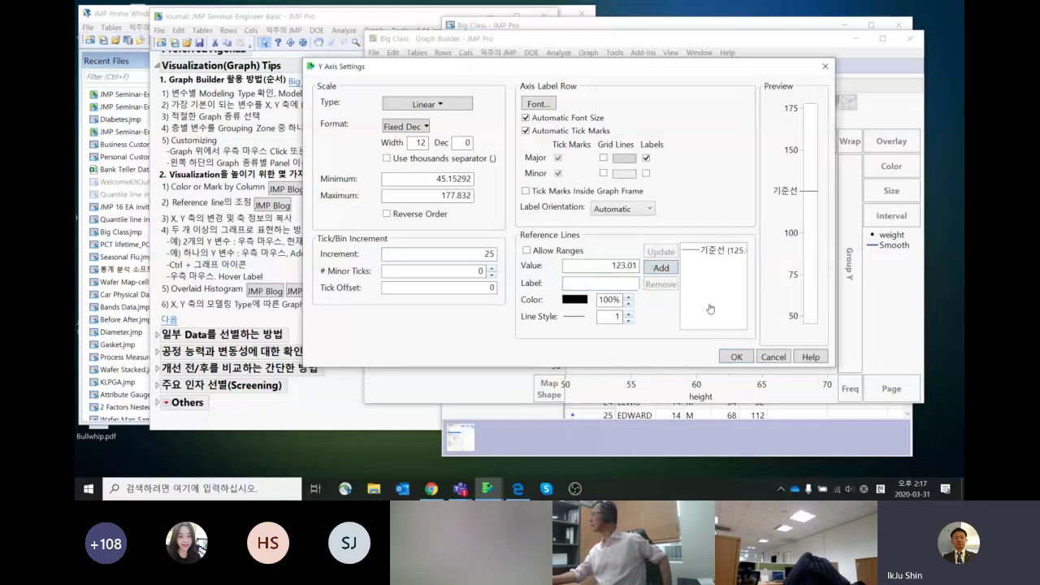
{"action": "left_click", "coordinate": [727, 356]}
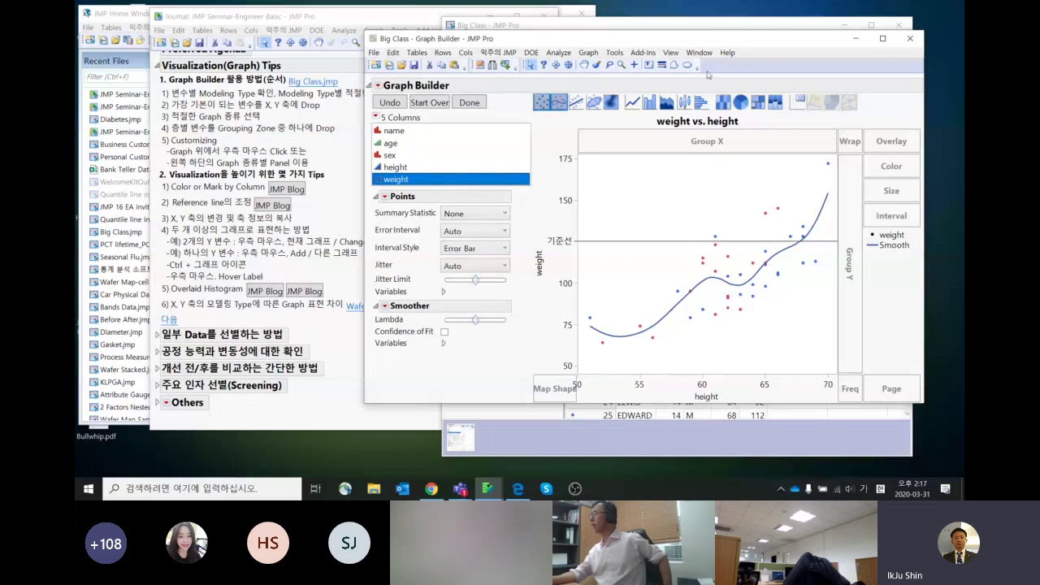
Step: Reposition and enlarge the Graph Builder window, and swap the weight axis with height
{"action": "left_click_drag", "start_coordinate": [700, 38], "coordinate": [695, 22]}
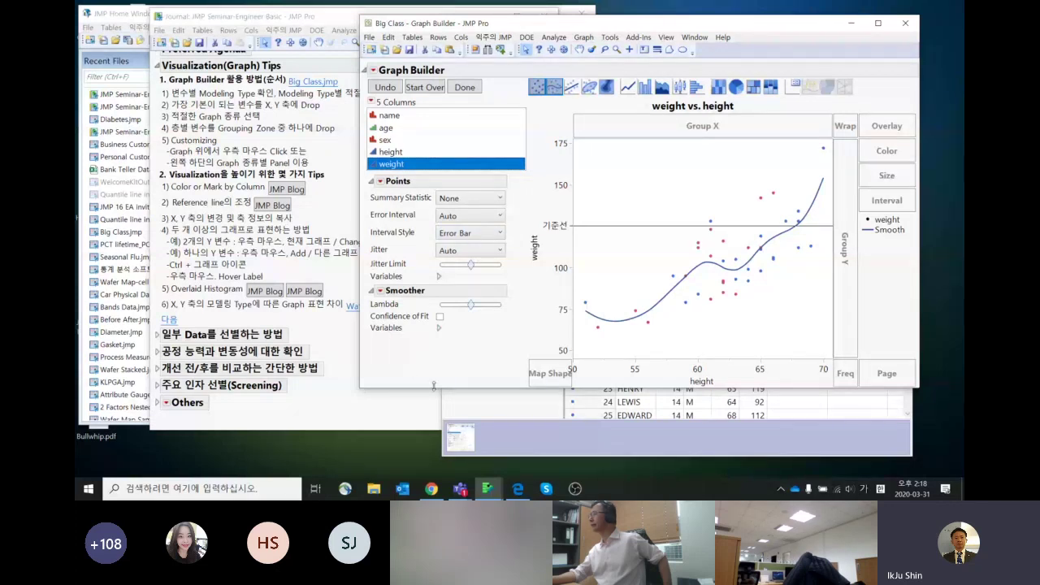
{"action": "left_click_drag", "start_coordinate": [360, 388], "coordinate": [358, 410]}
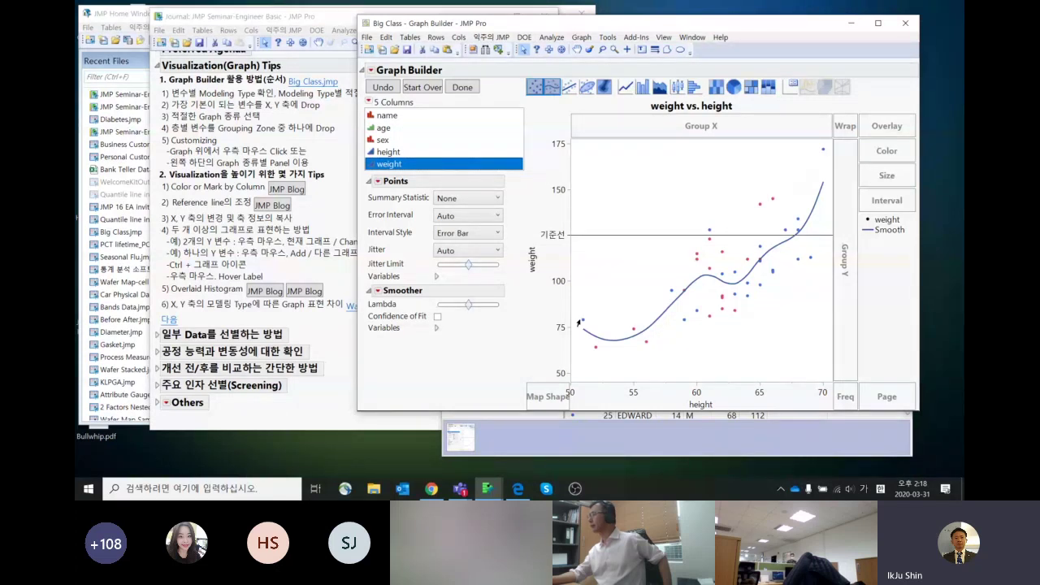
{"action": "right_click", "coordinate": [559, 218]}
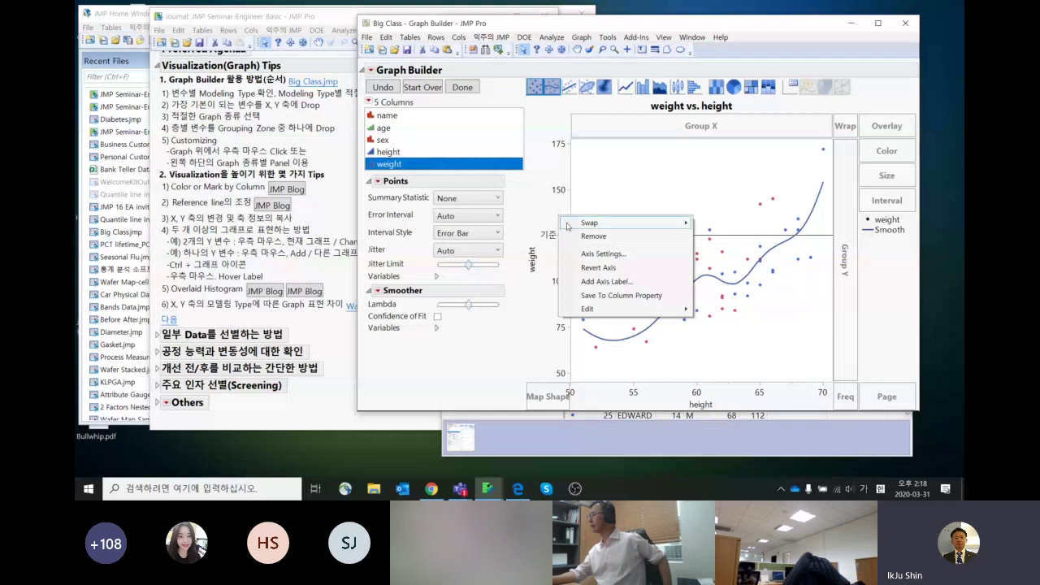
{"action": "mouse_move", "coordinate": [567, 224]}
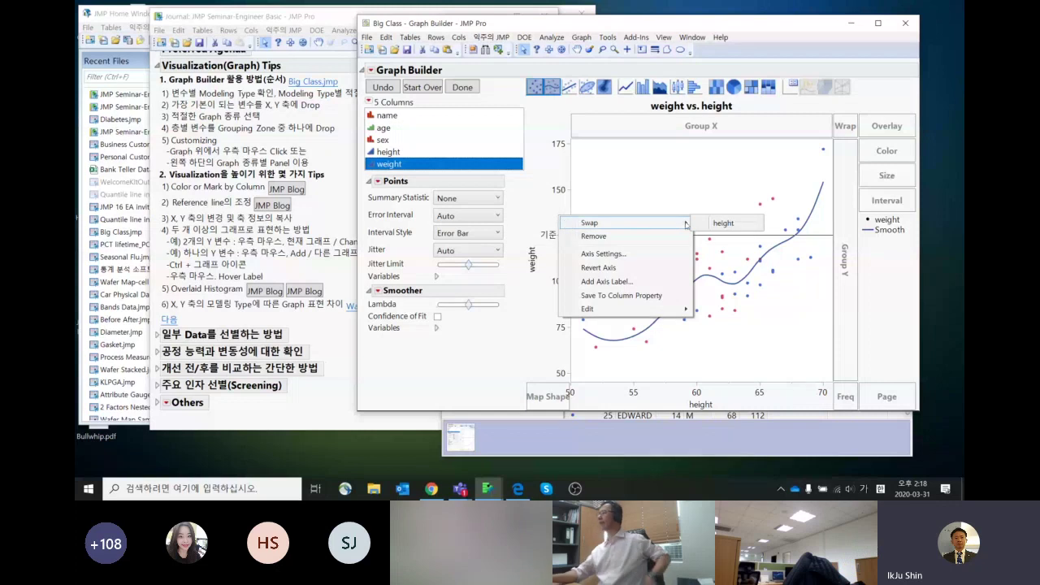
{"action": "left_click", "coordinate": [730, 225]}
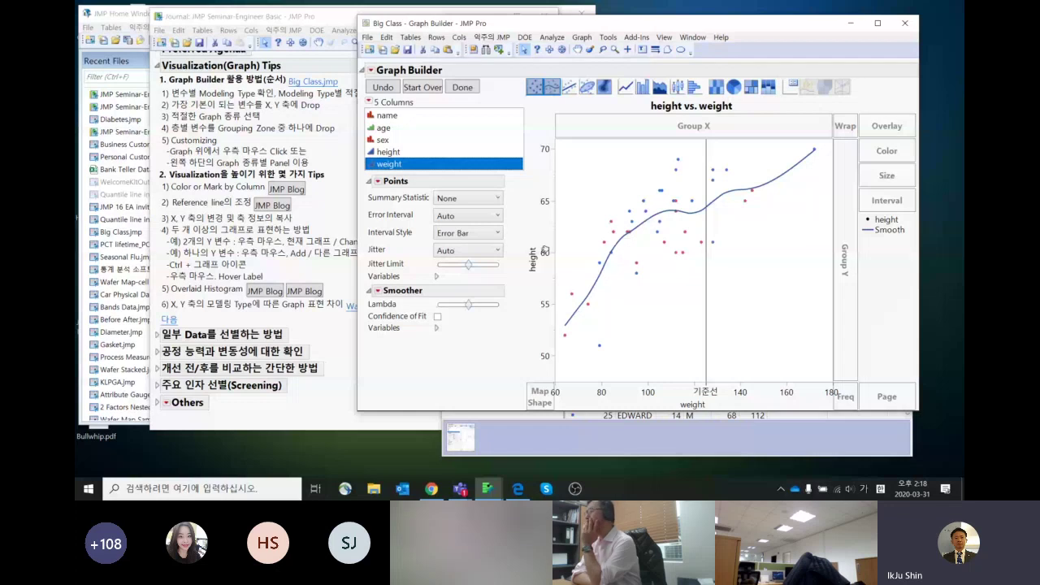
Step: Copy the axis settings of the height axis and paste them onto the weight axis
{"action": "right_click", "coordinate": [545, 250]}
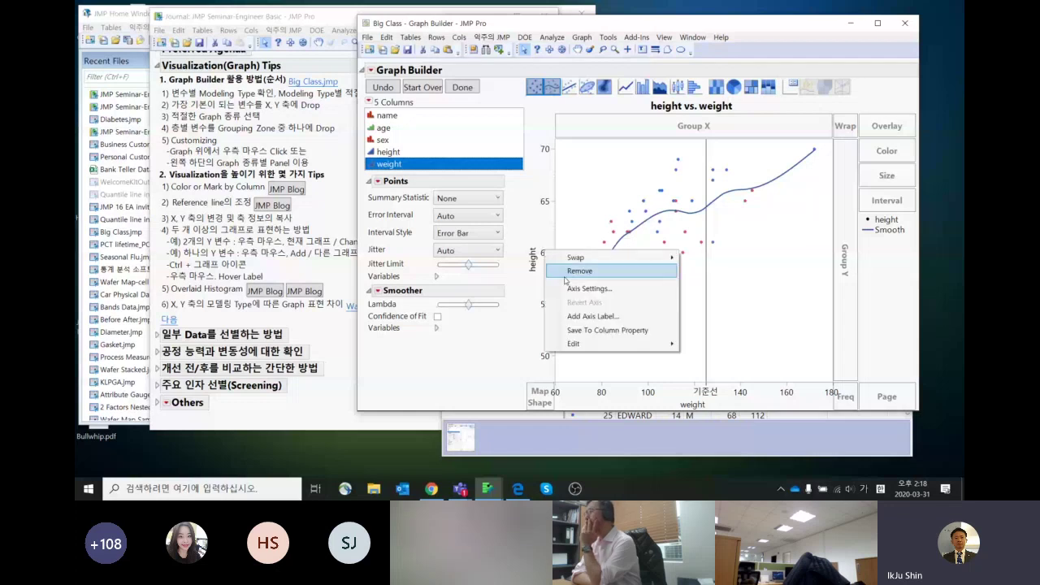
{"action": "mouse_move", "coordinate": [573, 344]}
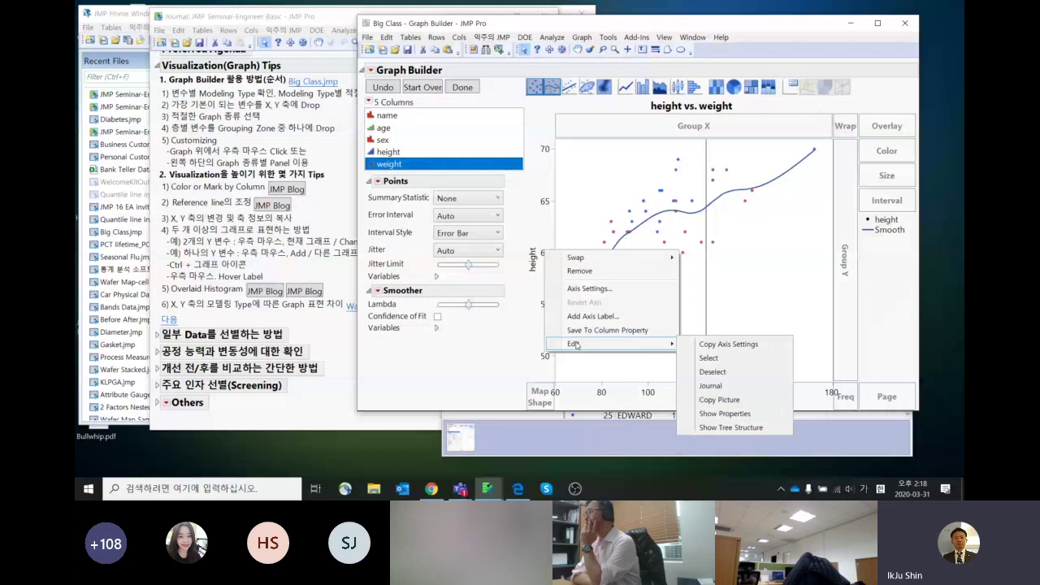
{"action": "left_click", "coordinate": [735, 345]}
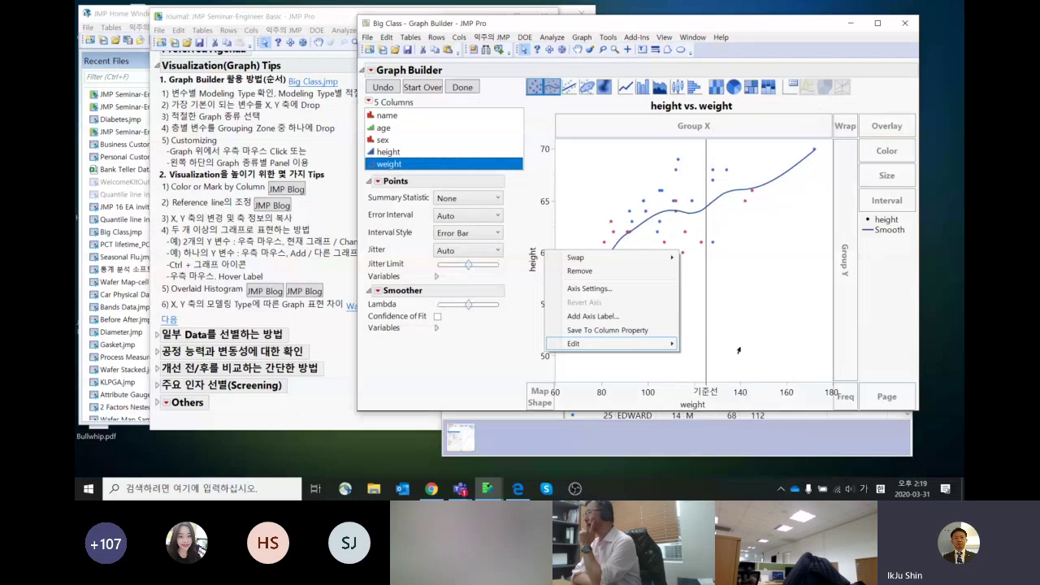
{"action": "right_click", "coordinate": [722, 393]}
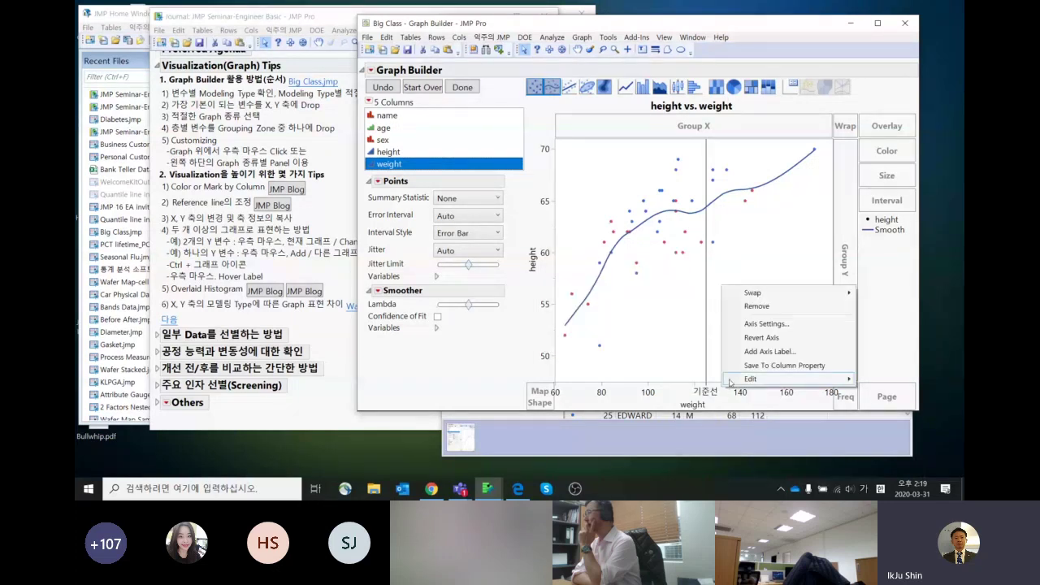
{"action": "left_click", "coordinate": [730, 381]}
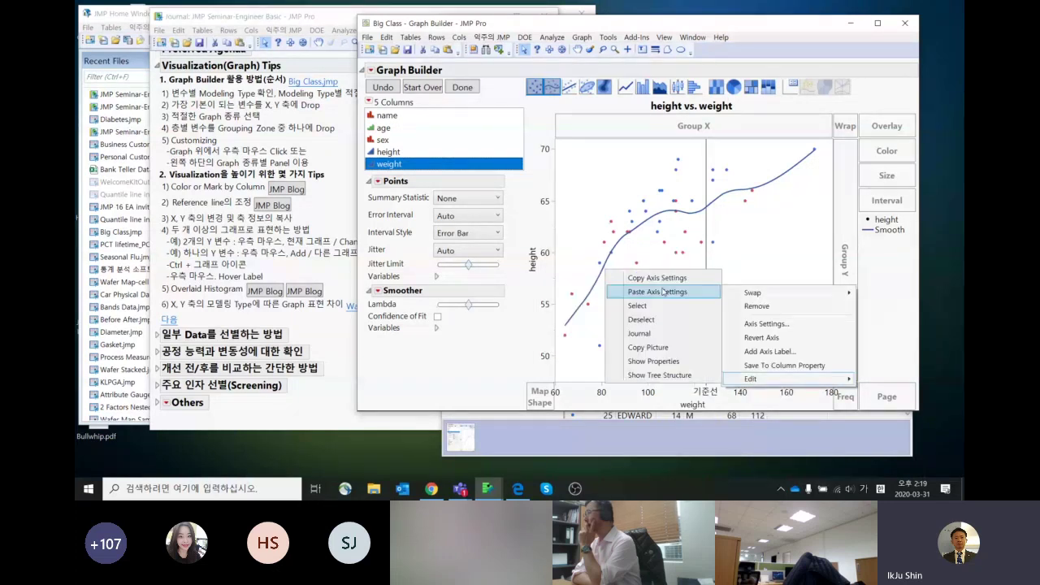
{"action": "left_click", "coordinate": [663, 292]}
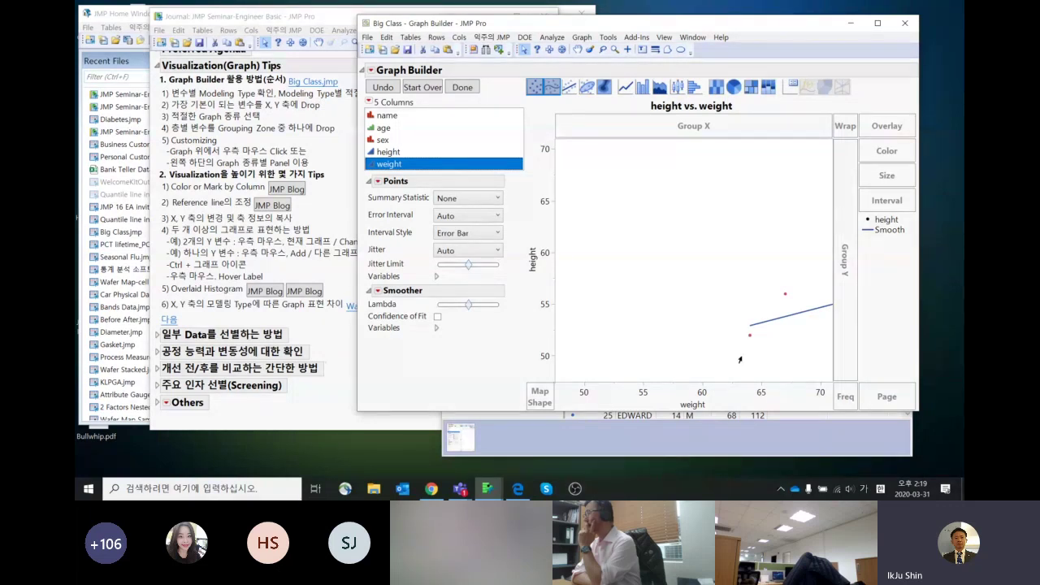
Step: Clear the Graph Builder plot to start over, check the seminar journal, and reposition the Graph Builder window over it
{"action": "left_click", "coordinate": [422, 88]}
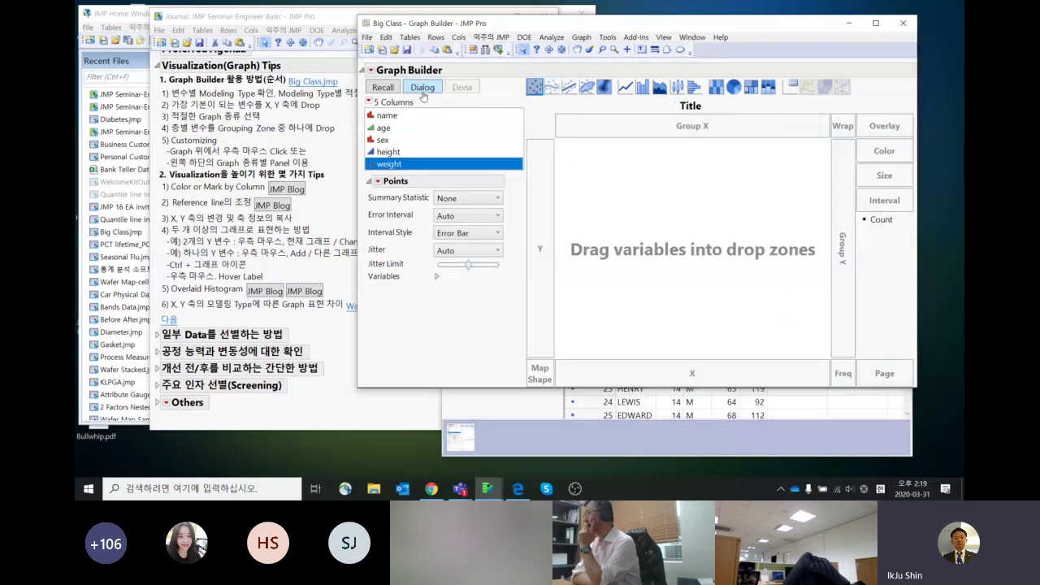
{"action": "left_click", "coordinate": [252, 233]}
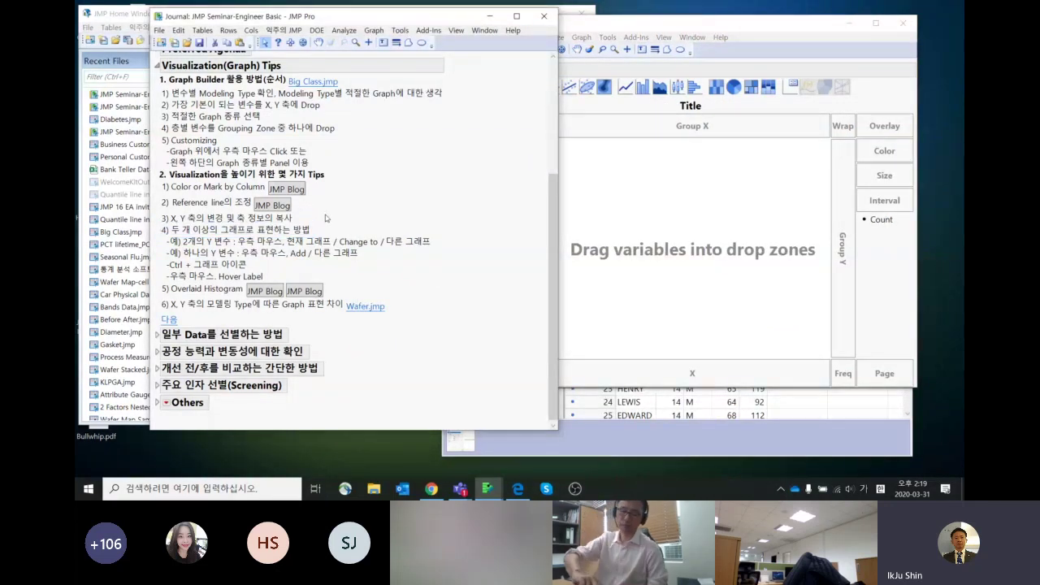
{"action": "mouse_move", "coordinate": [325, 217]}
{"action": "left_mouse_down"}
{"action": "mouse_move", "coordinate": [237, 230]}
{"action": "mouse_move", "coordinate": [216, 273]}
{"action": "mouse_move", "coordinate": [285, 271]}
{"action": "mouse_move", "coordinate": [326, 220]}
{"action": "left_mouse_up"}
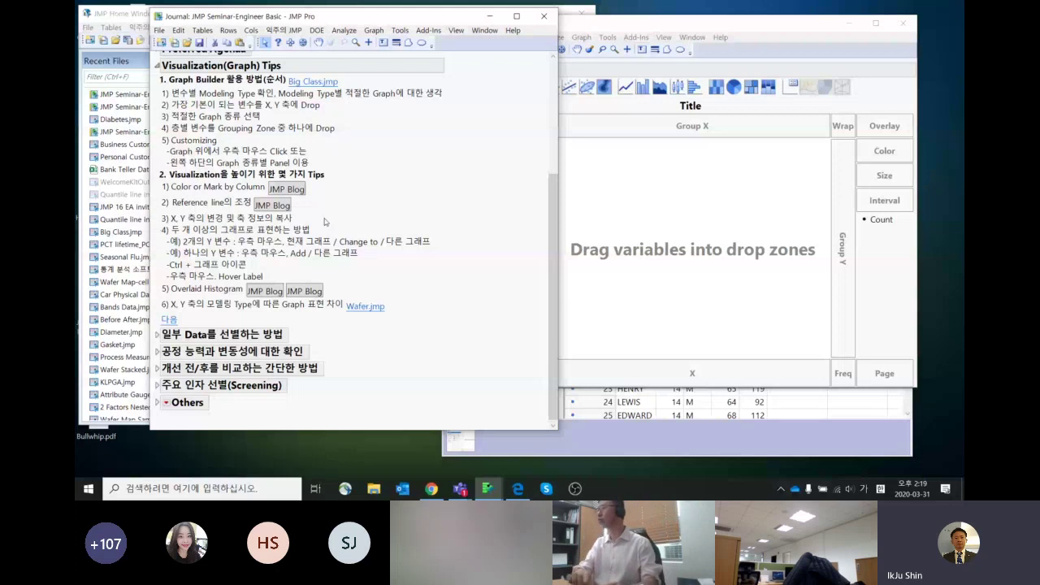
{"action": "left_click", "coordinate": [658, 29]}
{"action": "left_click_drag", "start_coordinate": [658, 29], "coordinate": [681, 33]}
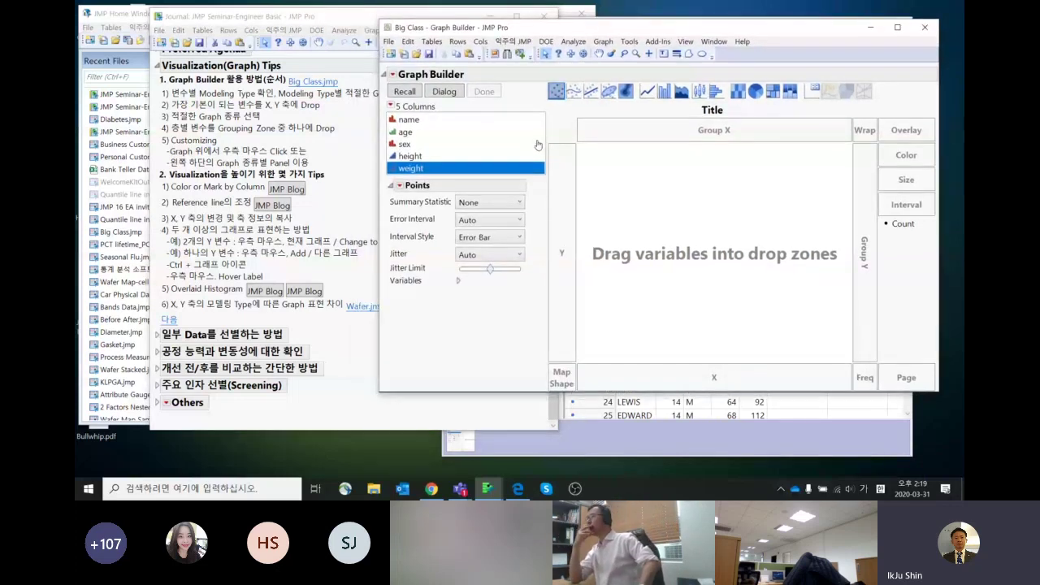
Step: Plot height on Y against sex on X, and add height a second time as a separate panel above the first
{"action": "left_click", "coordinate": [497, 148]}
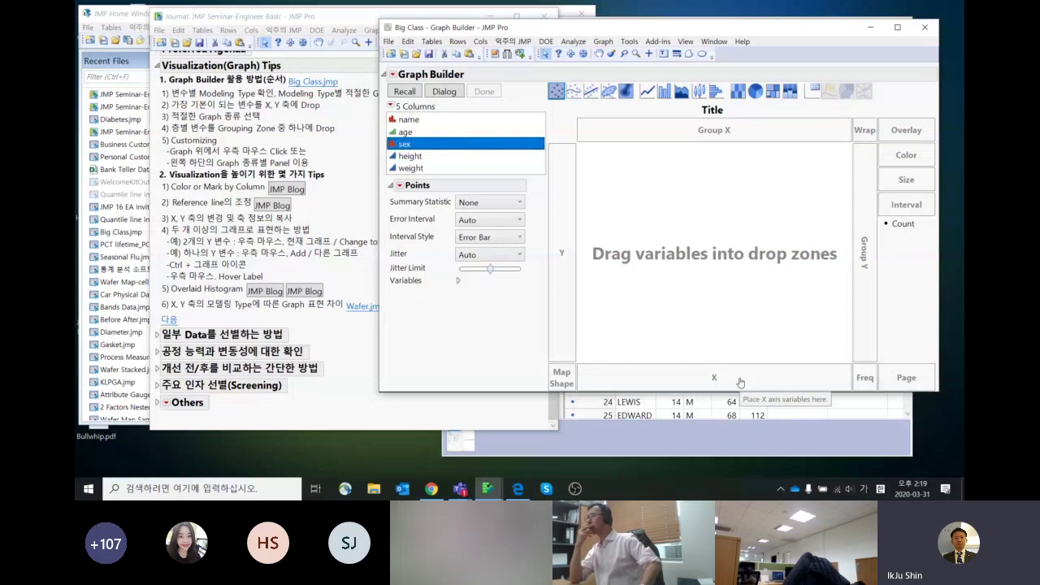
{"action": "left_click", "coordinate": [741, 381]}
{"action": "left_click", "coordinate": [474, 158]}
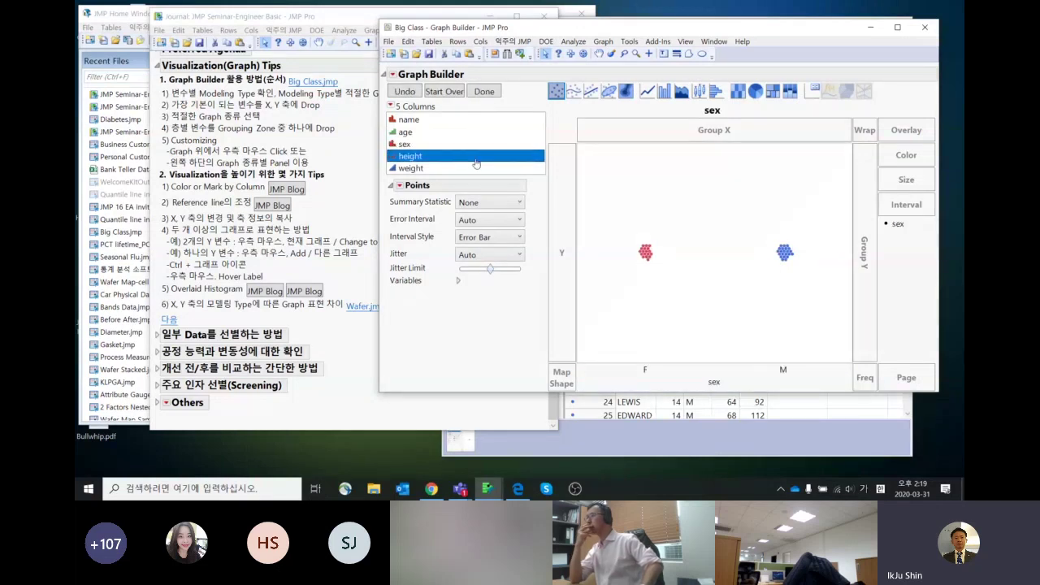
{"action": "left_click", "coordinate": [560, 224]}
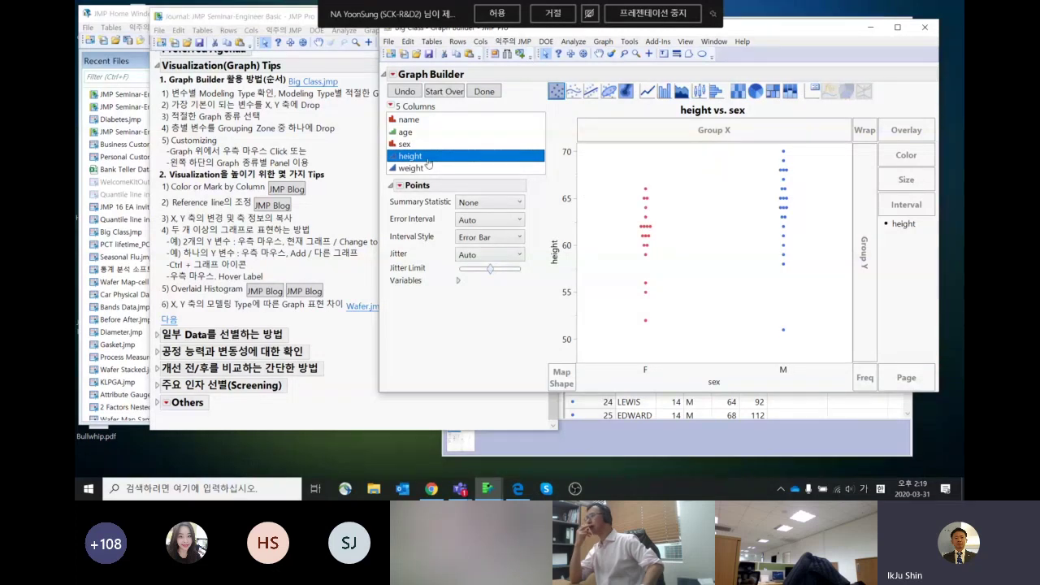
{"action": "left_click_drag", "start_coordinate": [426, 159], "coordinate": [569, 181]}
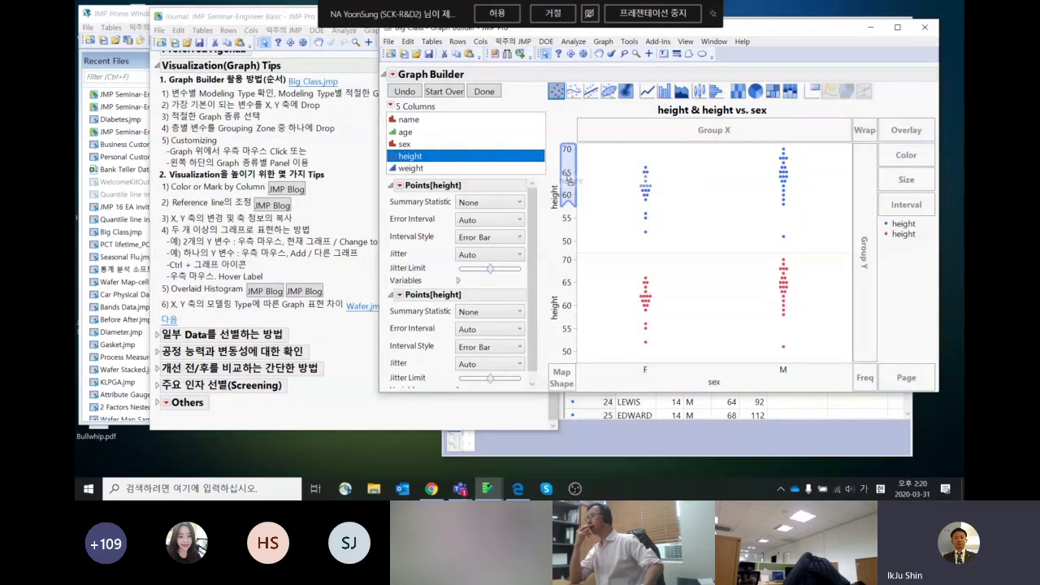
{"action": "left_click_drag", "start_coordinate": [569, 180], "coordinate": [573, 180]}
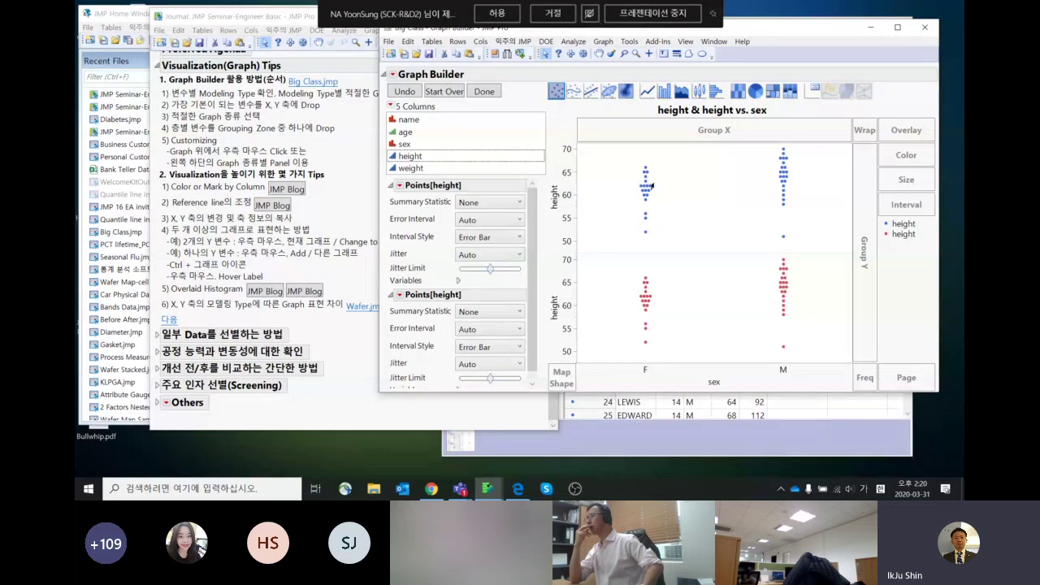
Step: Change the points in the upper height panel to a box plot
{"action": "right_click", "coordinate": [646, 188]}
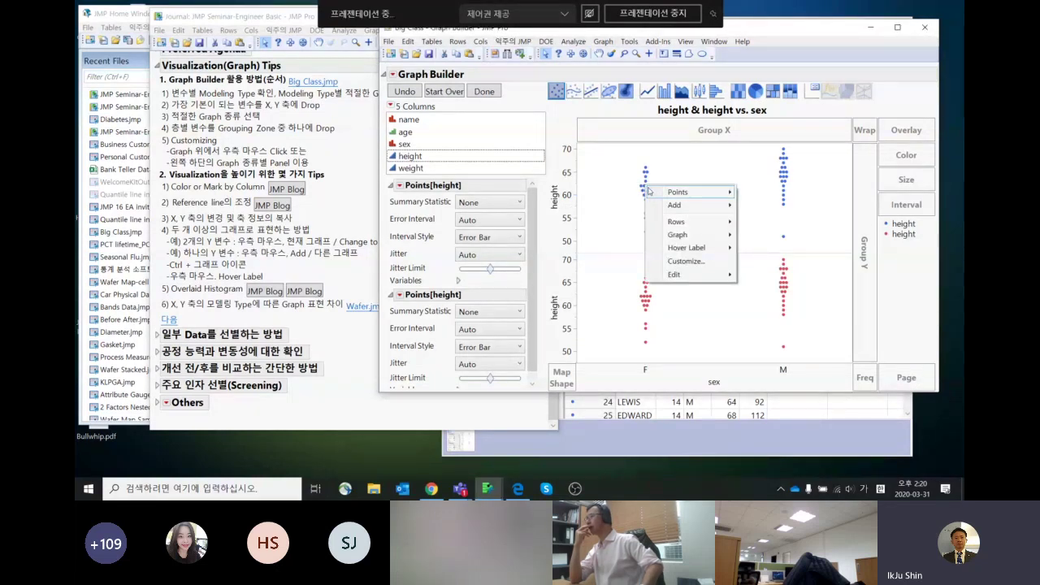
{"action": "mouse_move", "coordinate": [649, 190]}
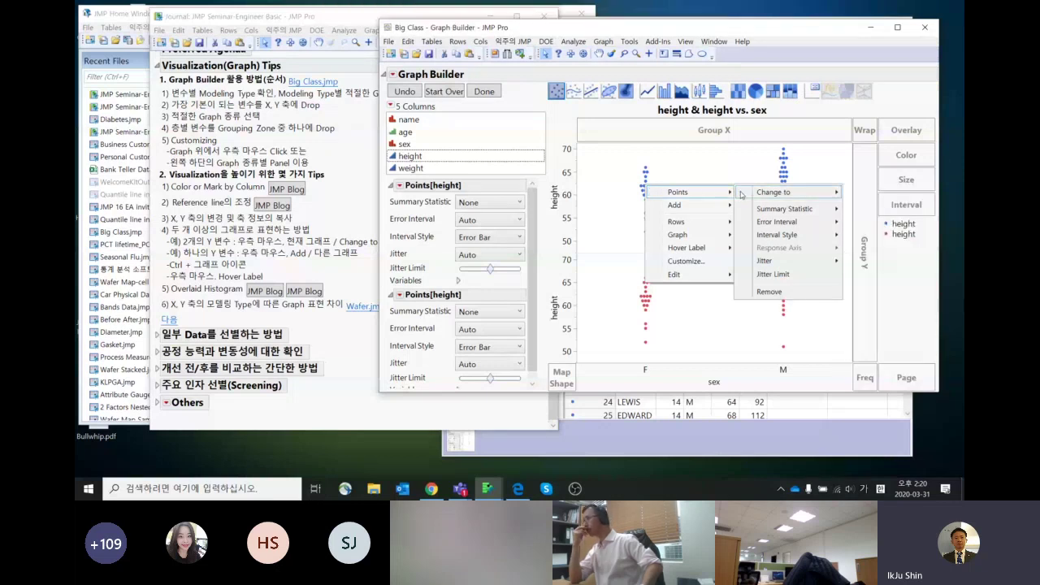
{"action": "mouse_move", "coordinate": [742, 194]}
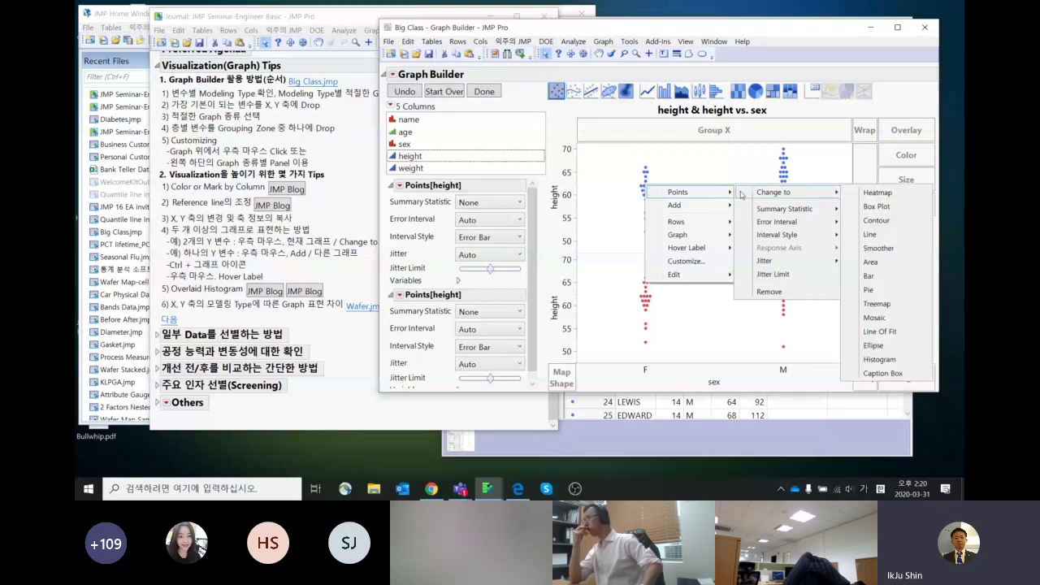
{"action": "left_click", "coordinate": [876, 206]}
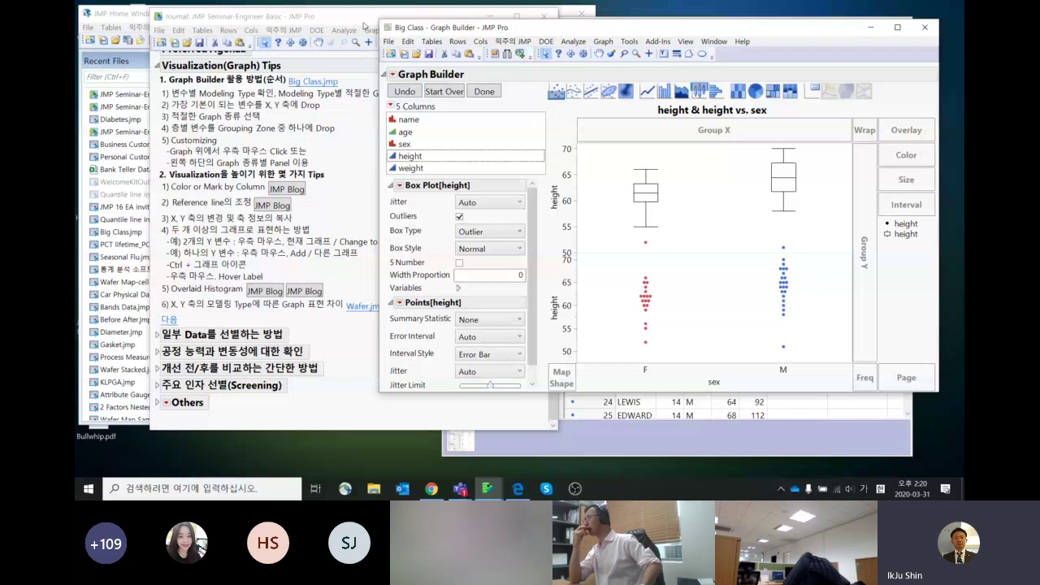
Step: Start the graph over and build a bar chart of height on Y by sex on X
{"action": "left_click", "coordinate": [444, 93]}
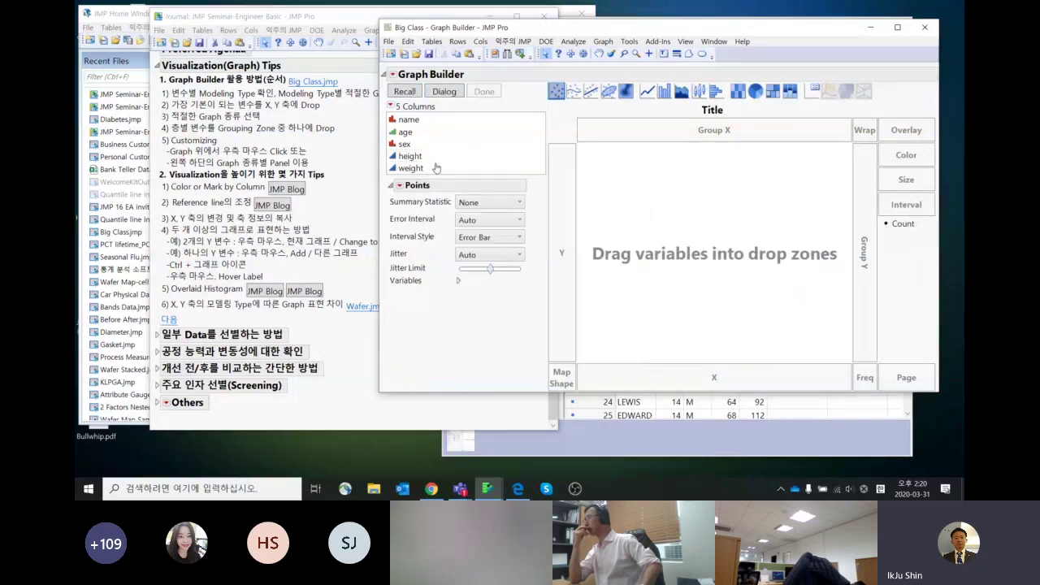
{"action": "left_click", "coordinate": [437, 167]}
{"action": "left_click_drag", "start_coordinate": [445, 151], "coordinate": [663, 376]}
{"action": "left_click_drag", "start_coordinate": [475, 159], "coordinate": [562, 199]}
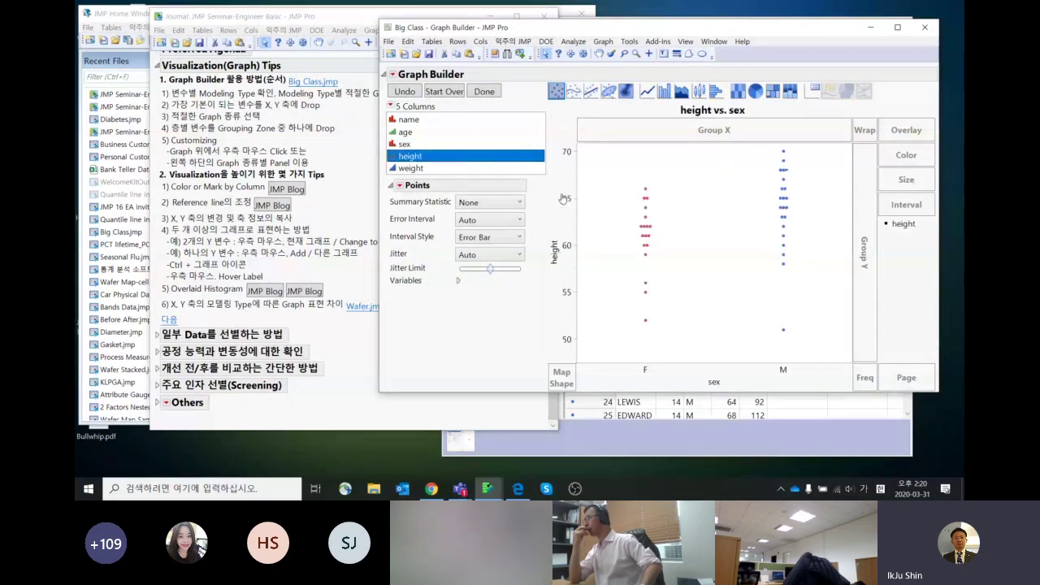
{"action": "left_click", "coordinate": [665, 91]}
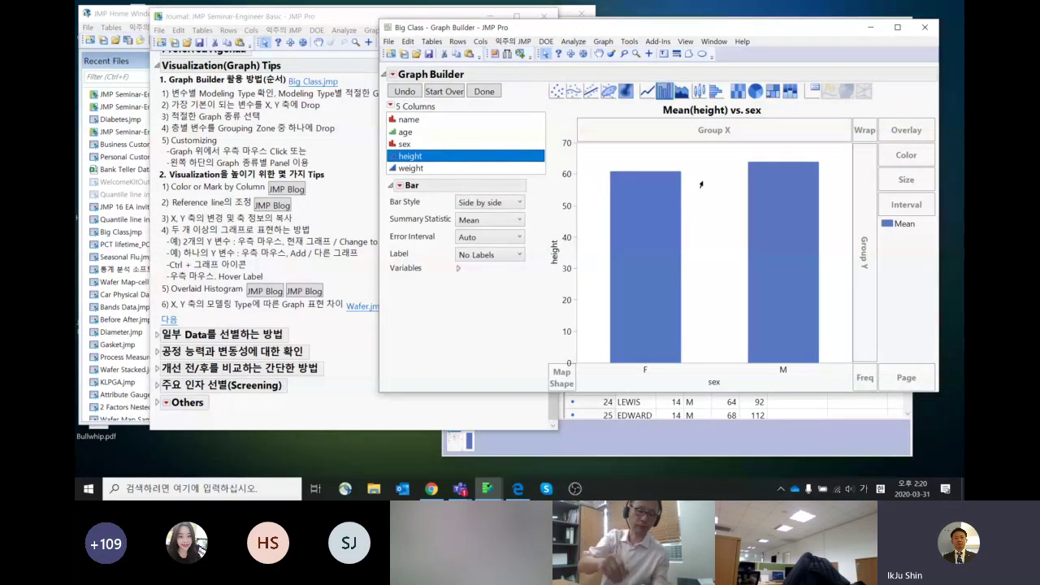
Step: Add a Box Plot hover label to the height by sex bar chart
{"action": "mouse_move", "coordinate": [518, 218]}
{"action": "left_mouse_down"}
{"action": "mouse_move", "coordinate": [470, 217]}
{"action": "mouse_move", "coordinate": [530, 220]}
{"action": "left_mouse_up"}
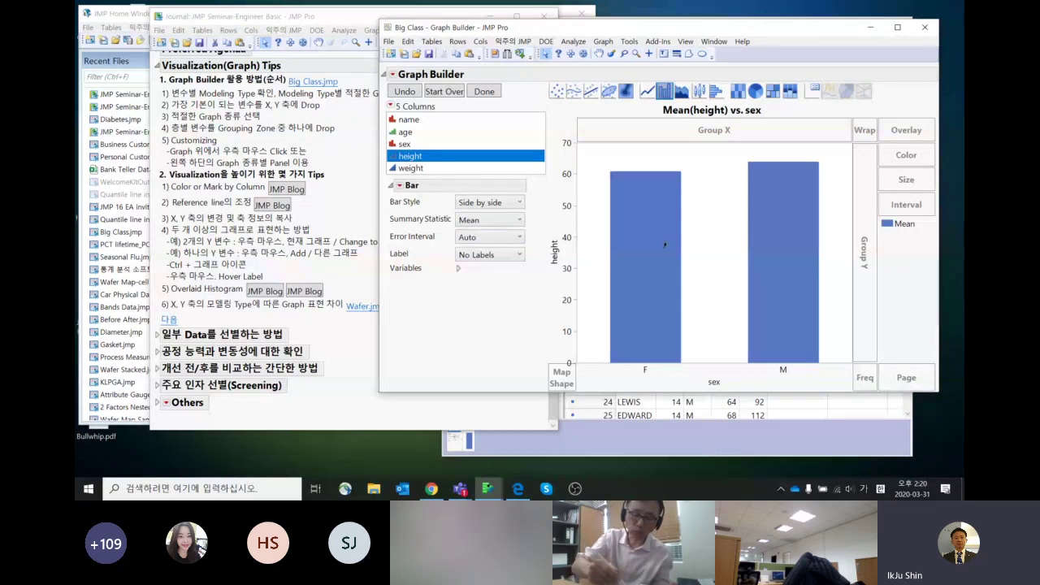
{"action": "mouse_move", "coordinate": [665, 244]}
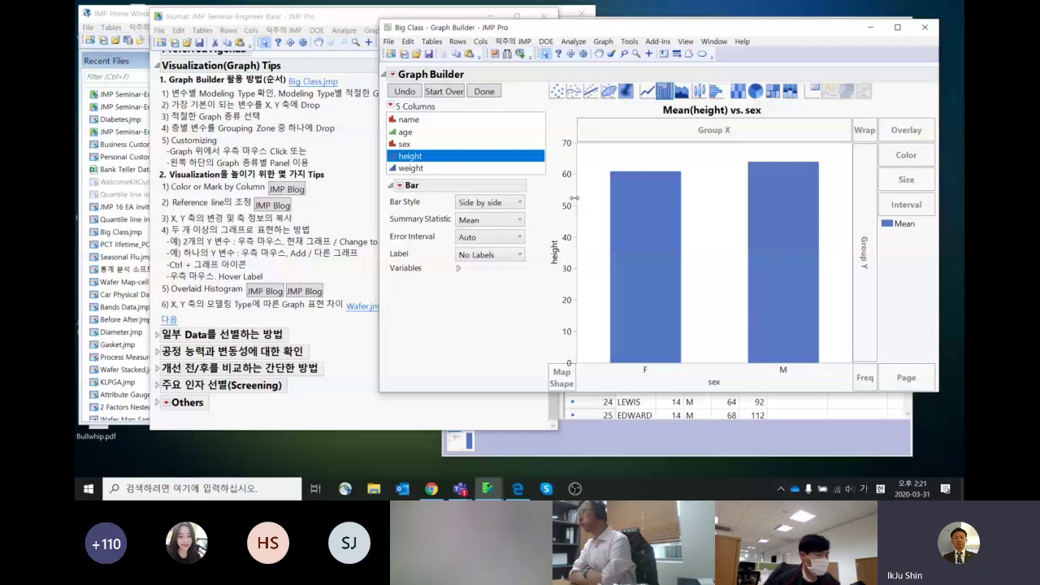
{"action": "right_click", "coordinate": [640, 229]}
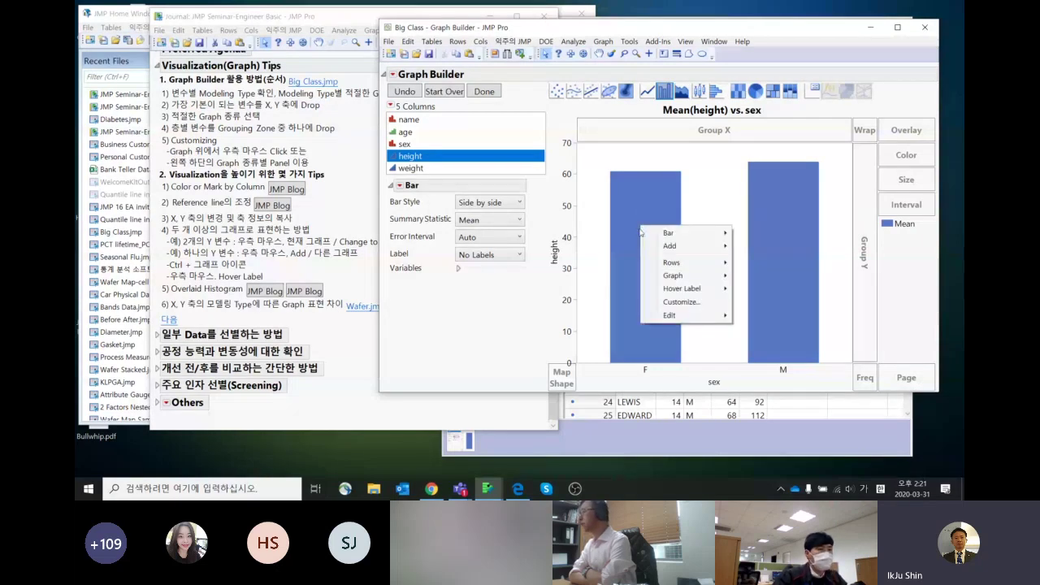
{"action": "mouse_move", "coordinate": [668, 291]}
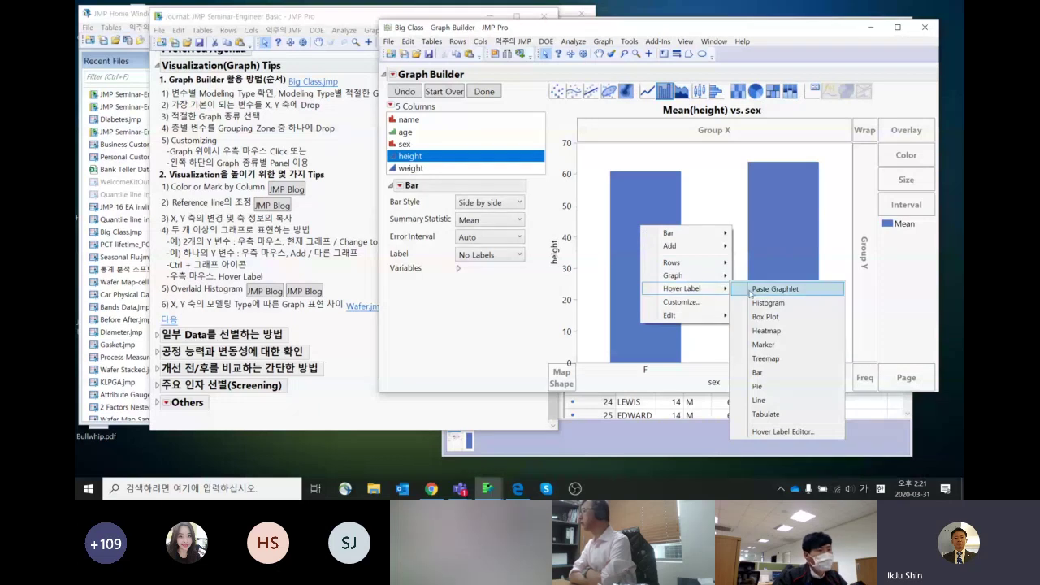
{"action": "left_click", "coordinate": [766, 317]}
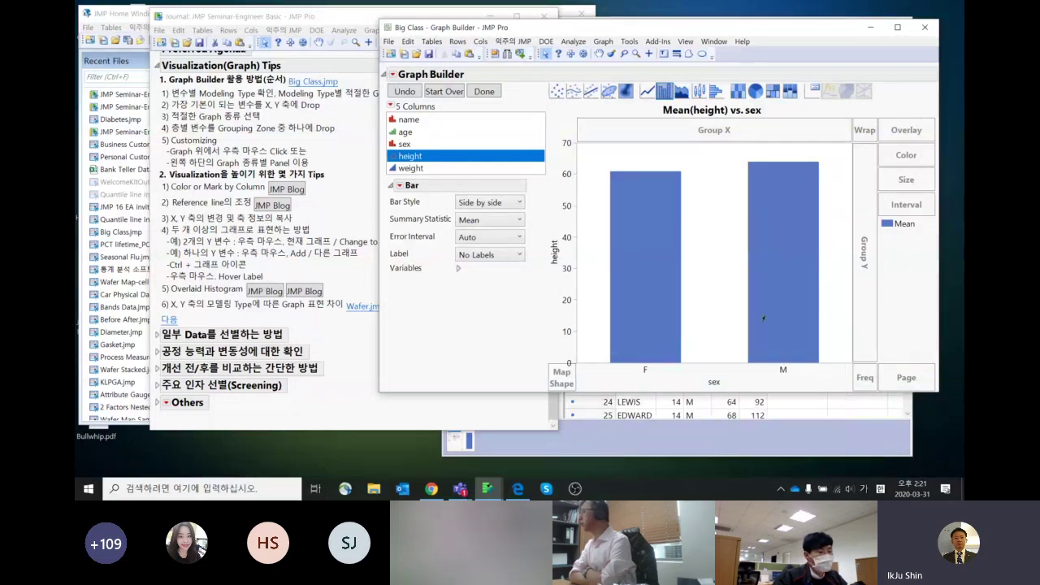
{"action": "mouse_move", "coordinate": [766, 319]}
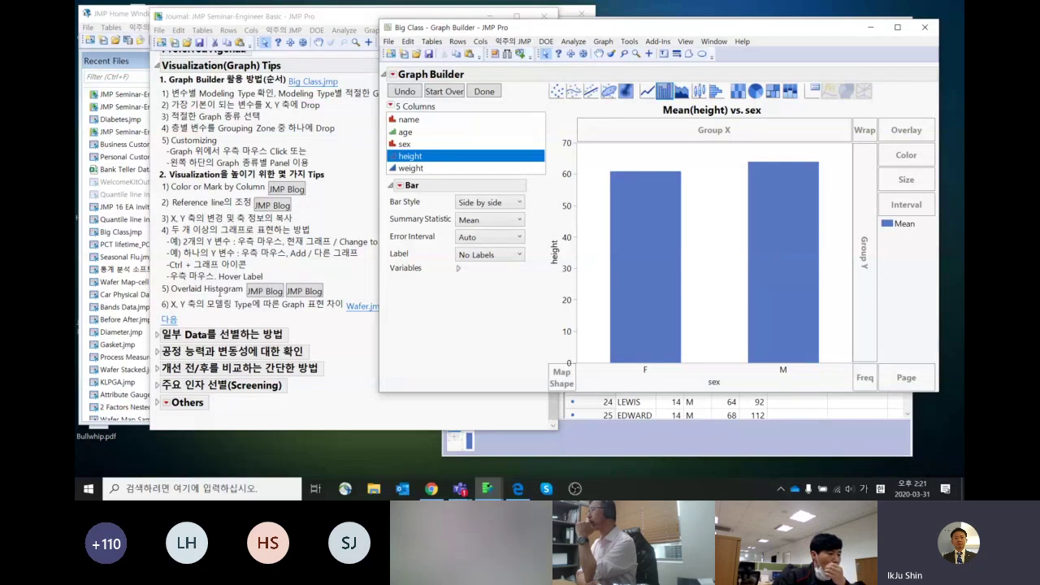
Step: Bring the seminar journal forward at the Overlaid Histogram tip and clear the text selection
{"action": "left_click", "coordinate": [219, 291]}
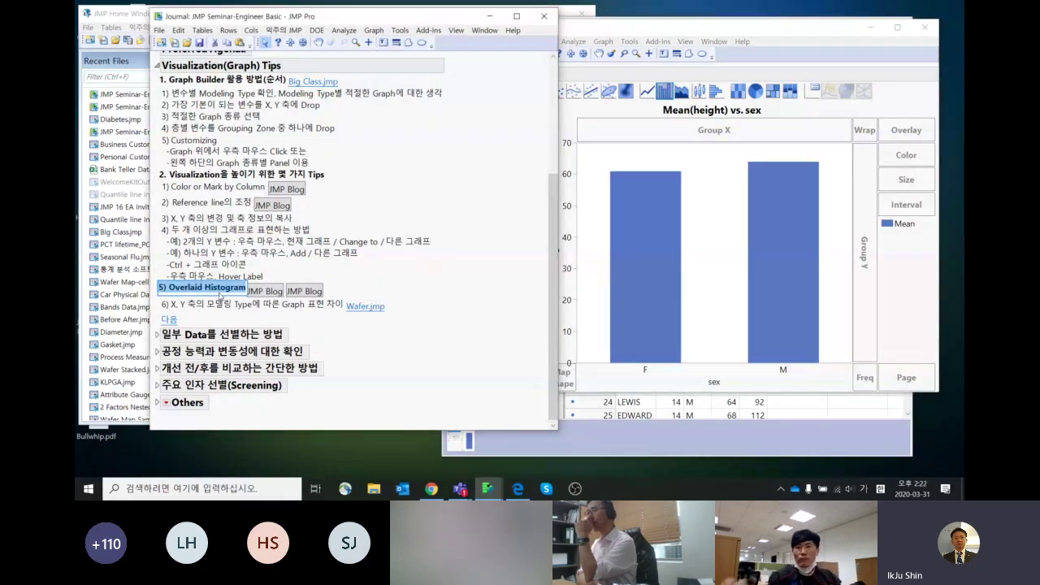
{"action": "left_click", "coordinate": [483, 283]}
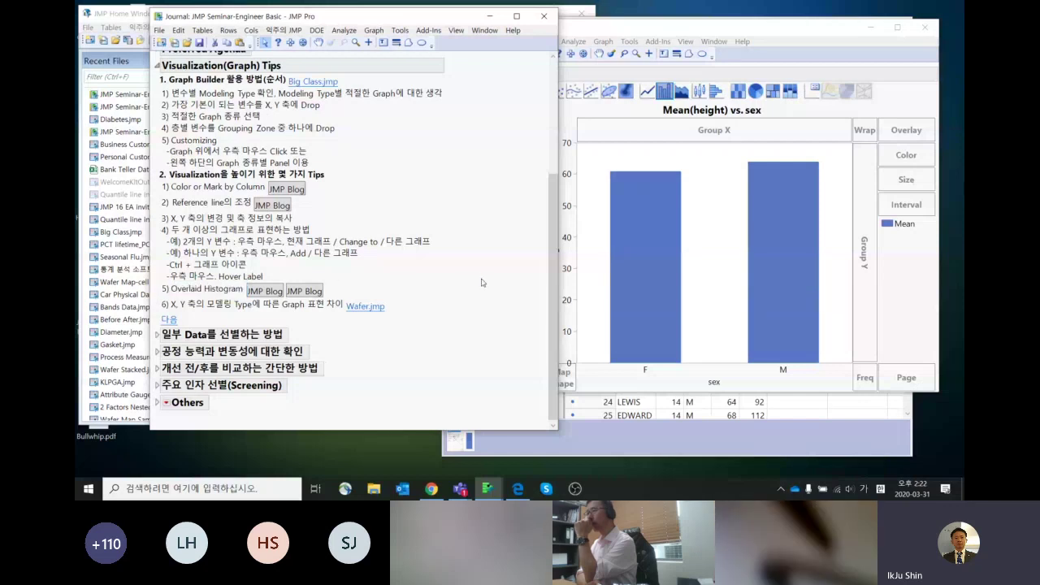
Step: Start the graph over and build a histogram of height on Y, overlaid by sex
{"action": "left_click", "coordinate": [604, 113]}
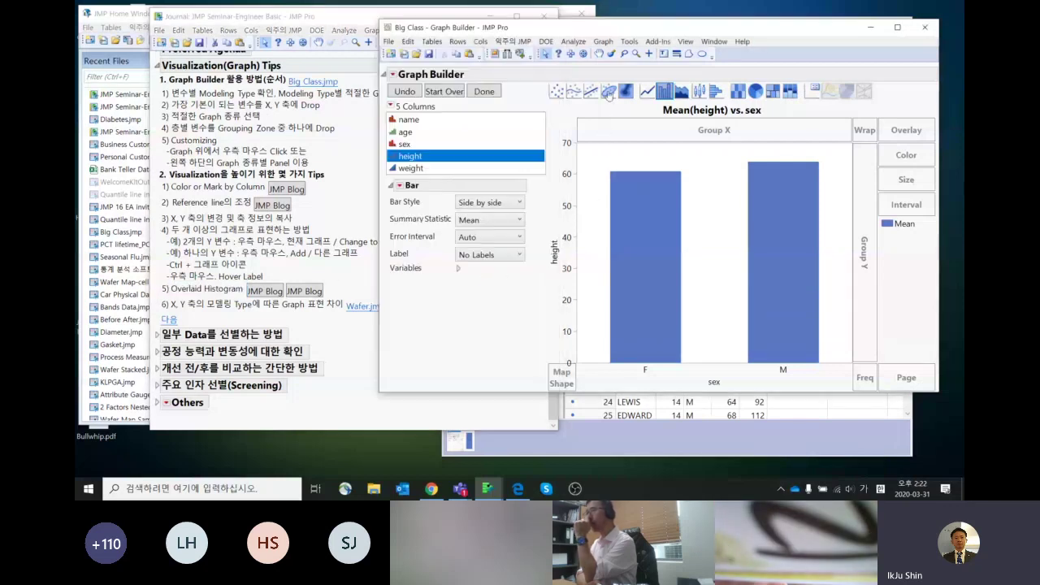
{"action": "left_click", "coordinate": [445, 91]}
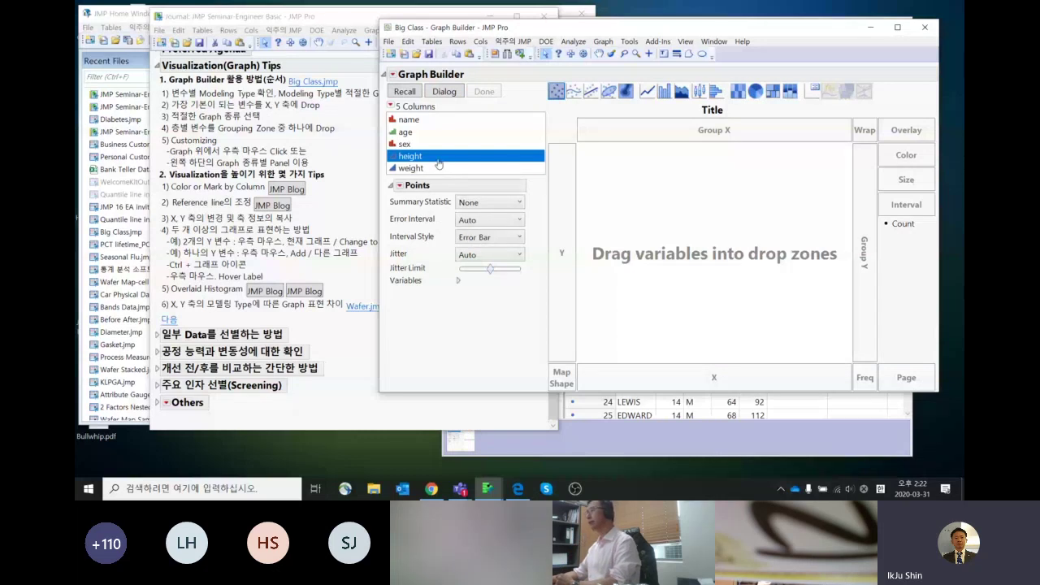
{"action": "left_click_drag", "start_coordinate": [439, 157], "coordinate": [567, 223]}
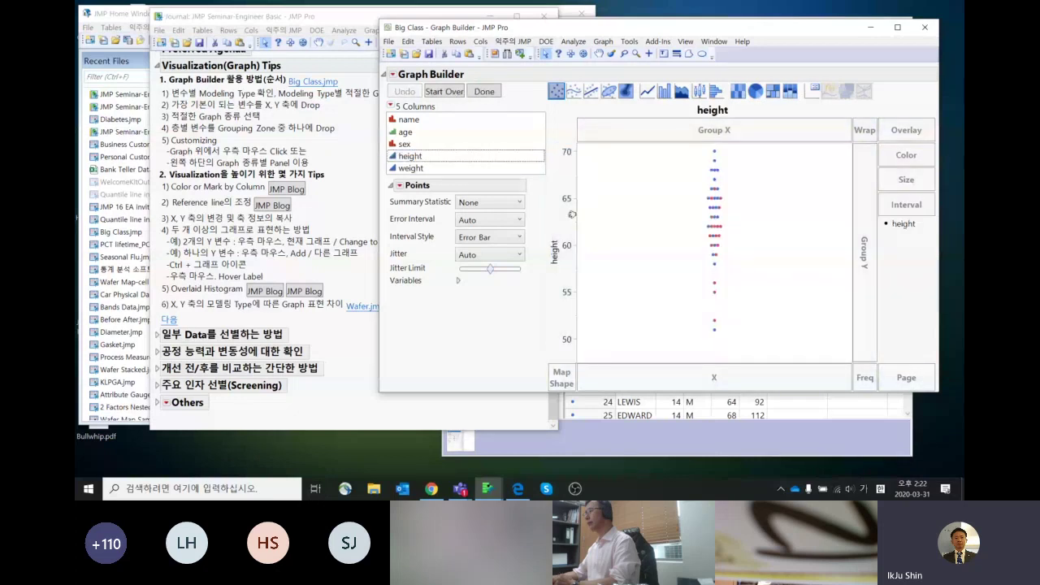
{"action": "left_click", "coordinate": [716, 92]}
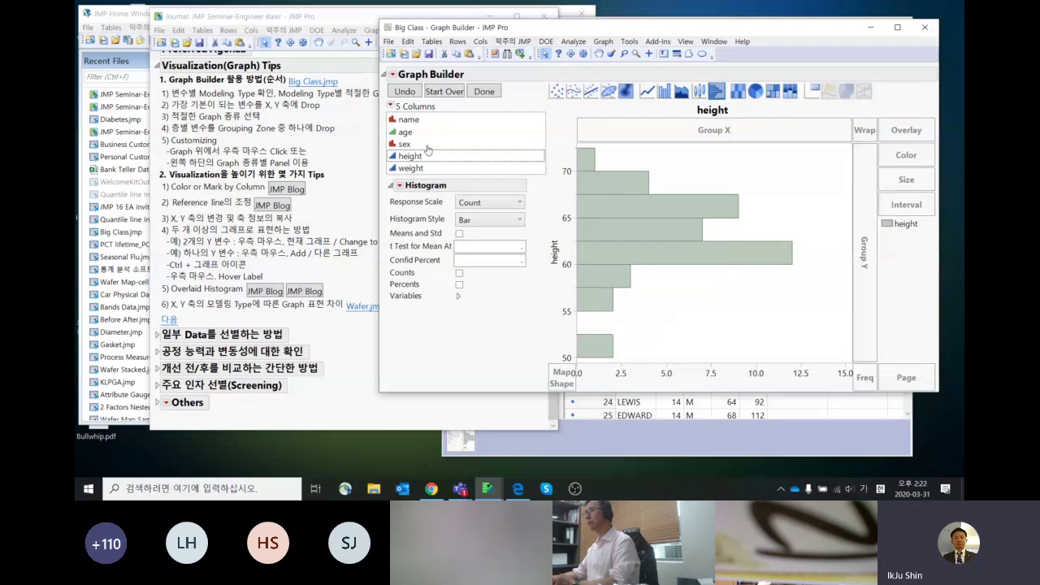
{"action": "left_click", "coordinate": [460, 146]}
{"action": "left_click_drag", "start_coordinate": [460, 147], "coordinate": [898, 144]}
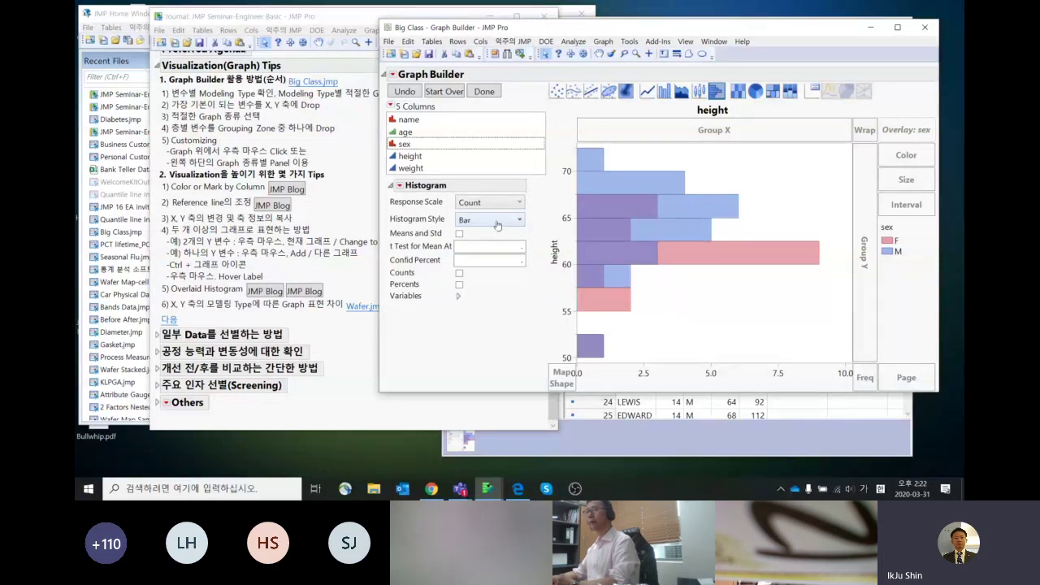
Step: Try the Polygon histogram style, switch it to Kernel Density, and close the Big Class graph
{"action": "mouse_move", "coordinate": [534, 213]}
{"action": "left_mouse_down"}
{"action": "mouse_move", "coordinate": [427, 218]}
{"action": "mouse_move", "coordinate": [574, 230]}
{"action": "left_mouse_up"}
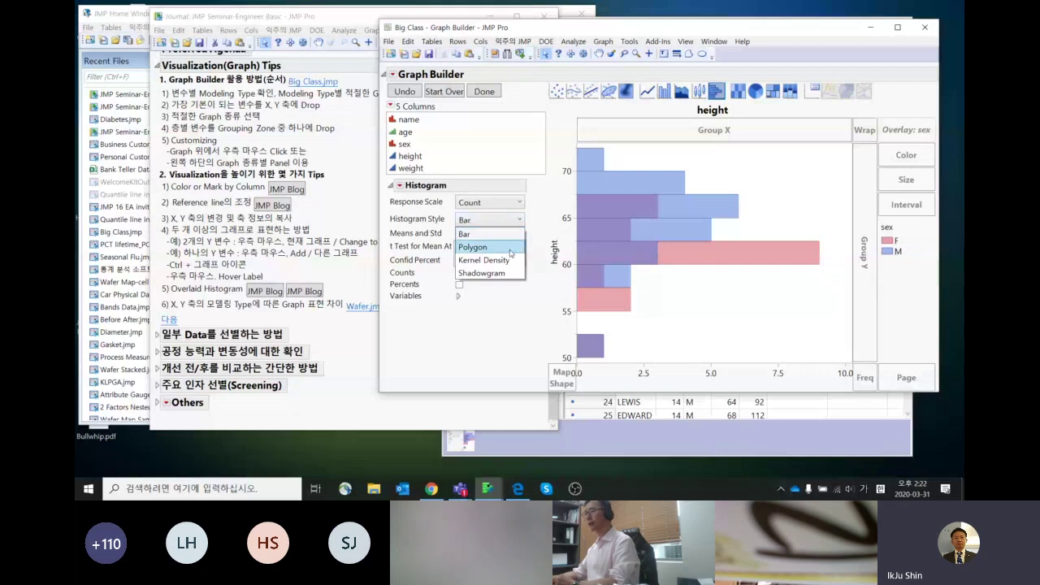
{"action": "left_click", "coordinate": [510, 248]}
{"action": "left_click", "coordinate": [509, 228]}
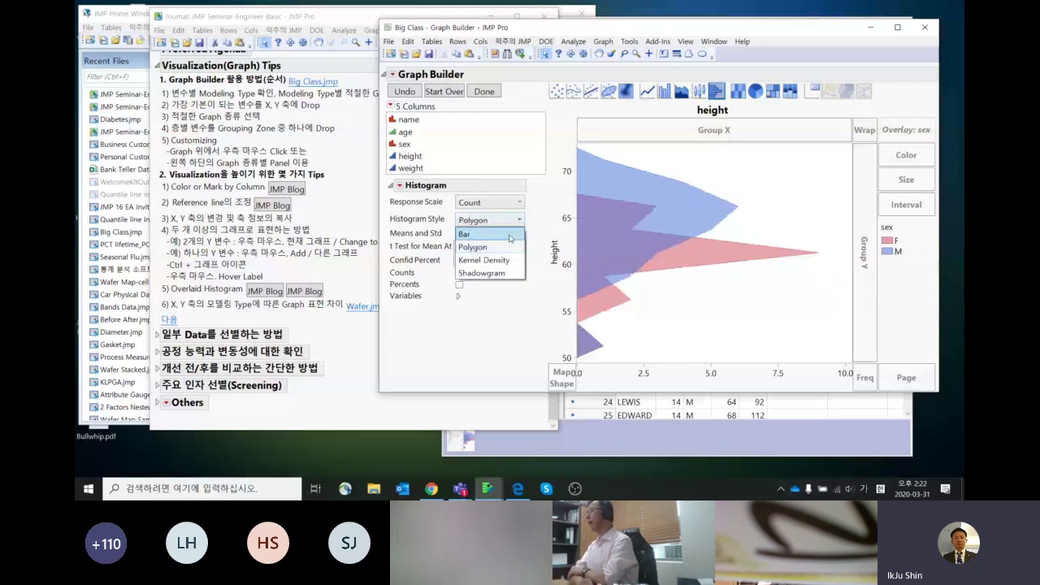
{"action": "left_click", "coordinate": [511, 256]}
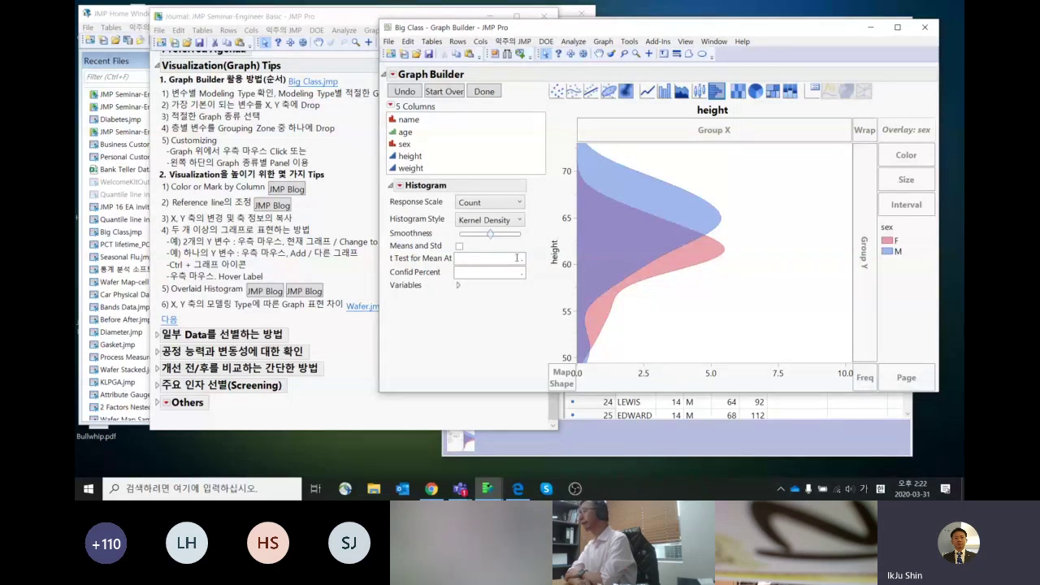
{"action": "left_click", "coordinate": [925, 28]}
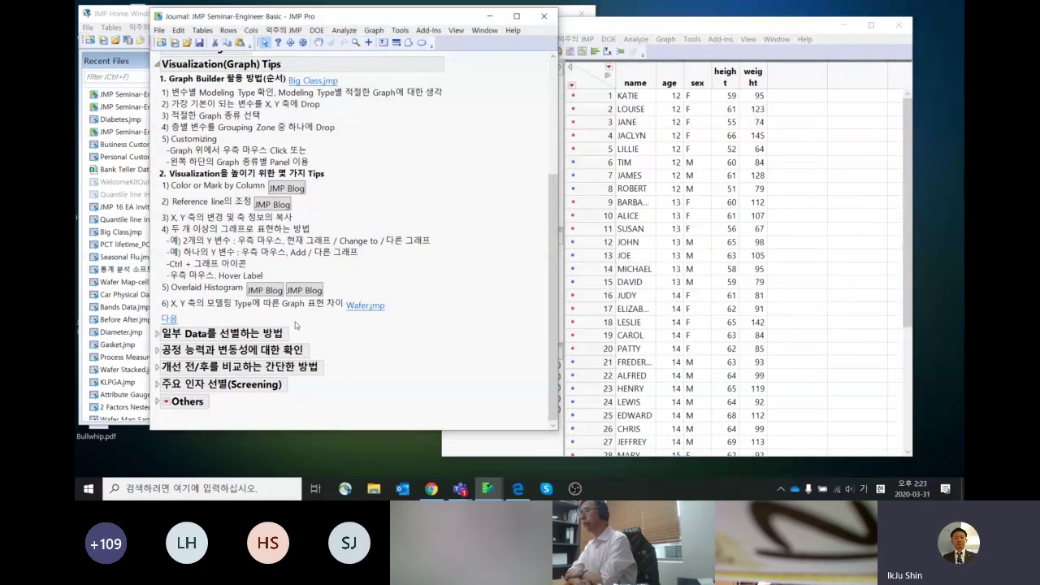
Step: Open the Wafer.jmp table from the journal's modeling type tip, and move and enlarge its window
{"action": "left_click_drag", "start_coordinate": [284, 291], "coordinate": [282, 310]}
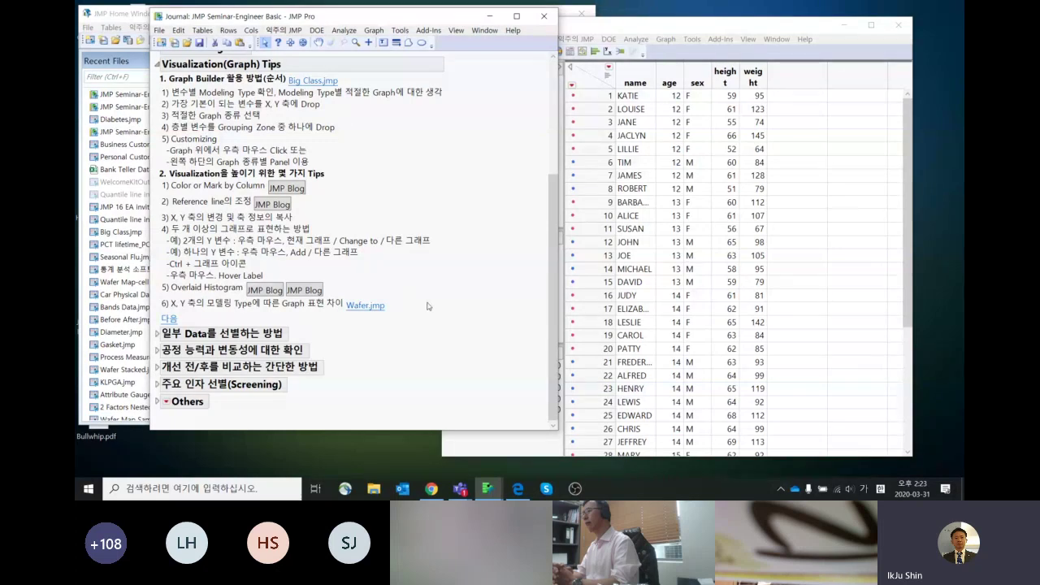
{"action": "left_click", "coordinate": [378, 308]}
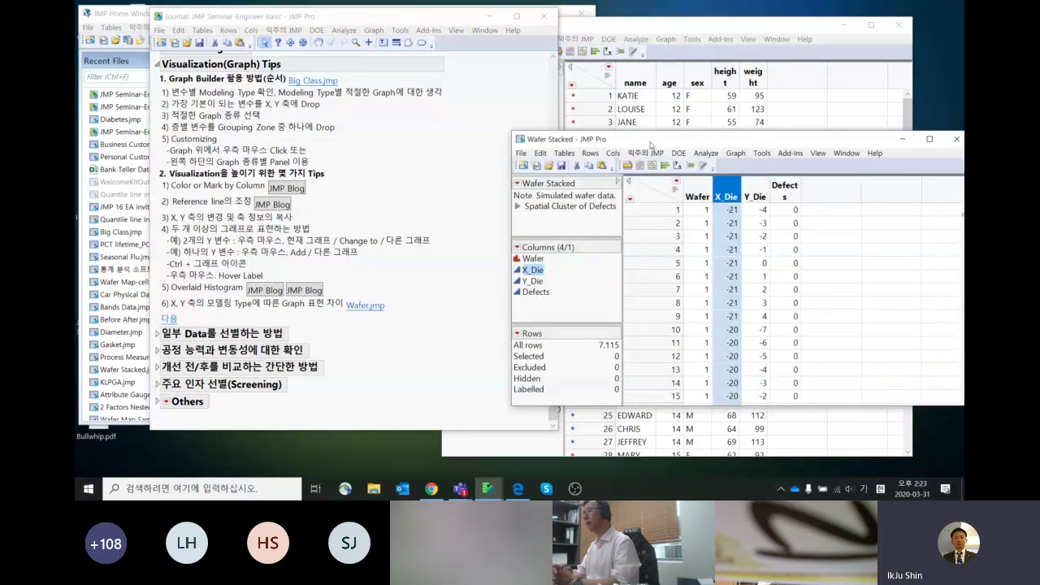
{"action": "left_click_drag", "start_coordinate": [650, 145], "coordinate": [495, 67]}
{"action": "left_click_drag", "start_coordinate": [818, 330], "coordinate": [860, 423]}
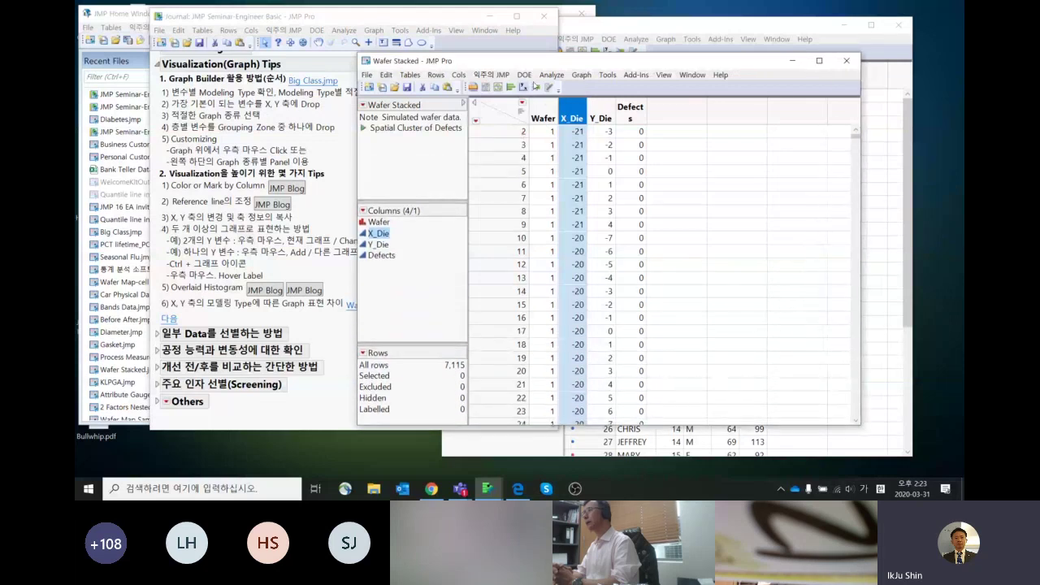
Step: Highlight the X_Die, Y_Die and Defects columns of the wafer table and widen Defects to fit its heading
{"action": "left_click", "coordinate": [598, 109]}
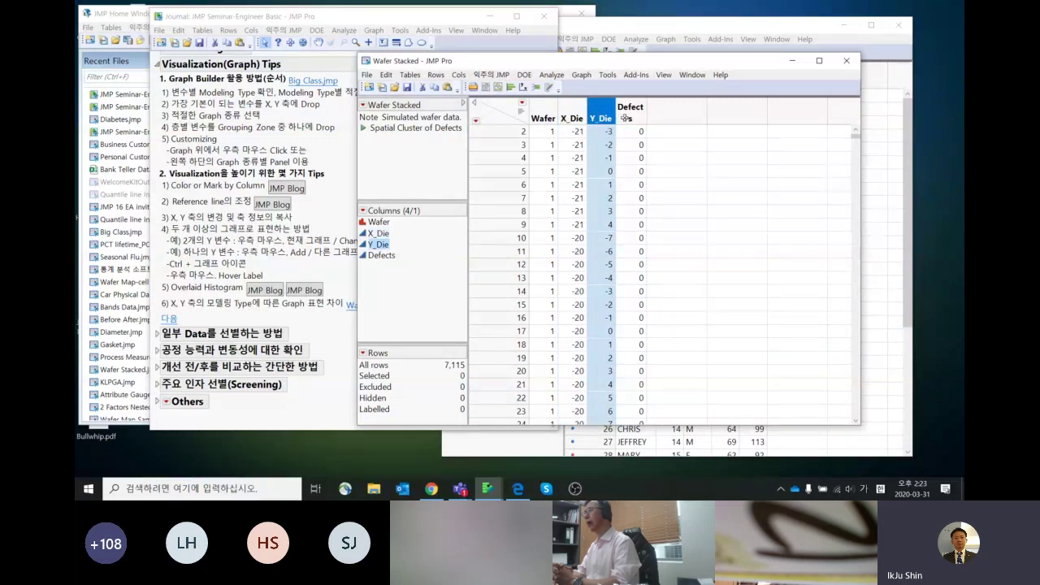
{"action": "left_click", "coordinate": [582, 115], "text": "shift"}
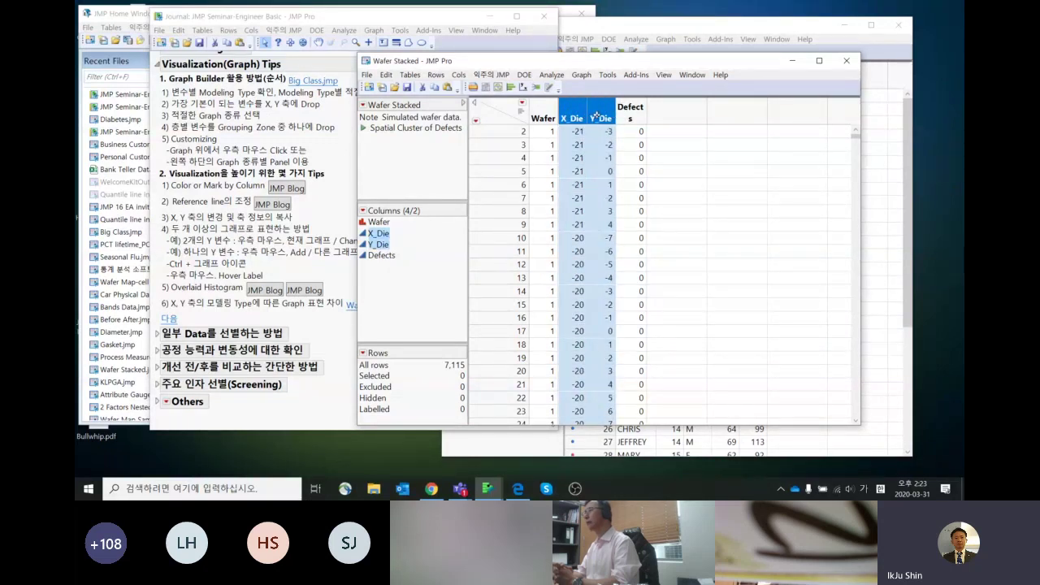
{"action": "left_click", "coordinate": [631, 113]}
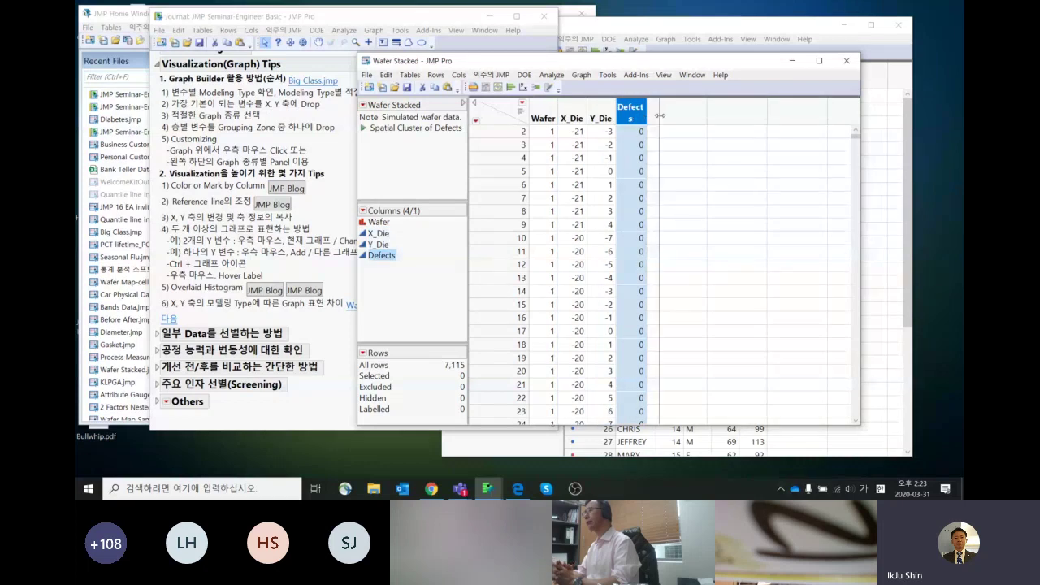
{"action": "left_click_drag", "start_coordinate": [660, 116], "coordinate": [663, 118]}
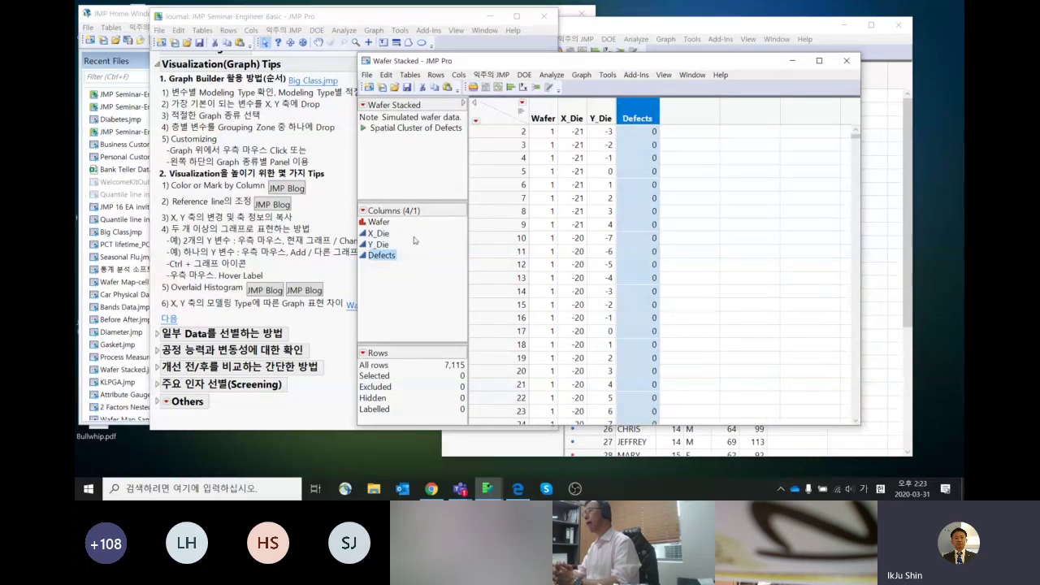
{"action": "left_click", "coordinate": [380, 245]}
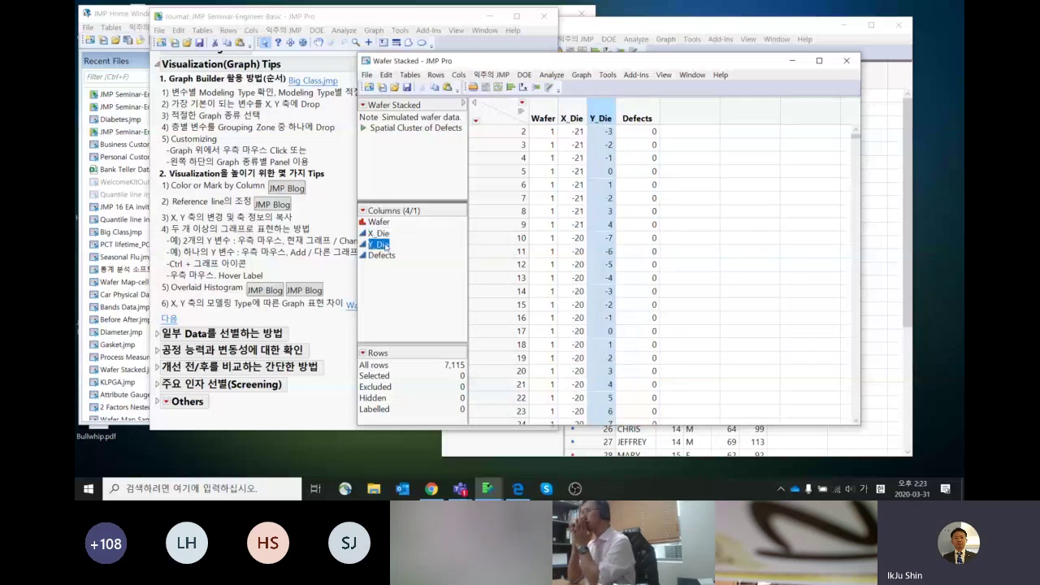
{"action": "left_click", "coordinate": [381, 234]}
{"action": "left_click", "coordinate": [374, 243]}
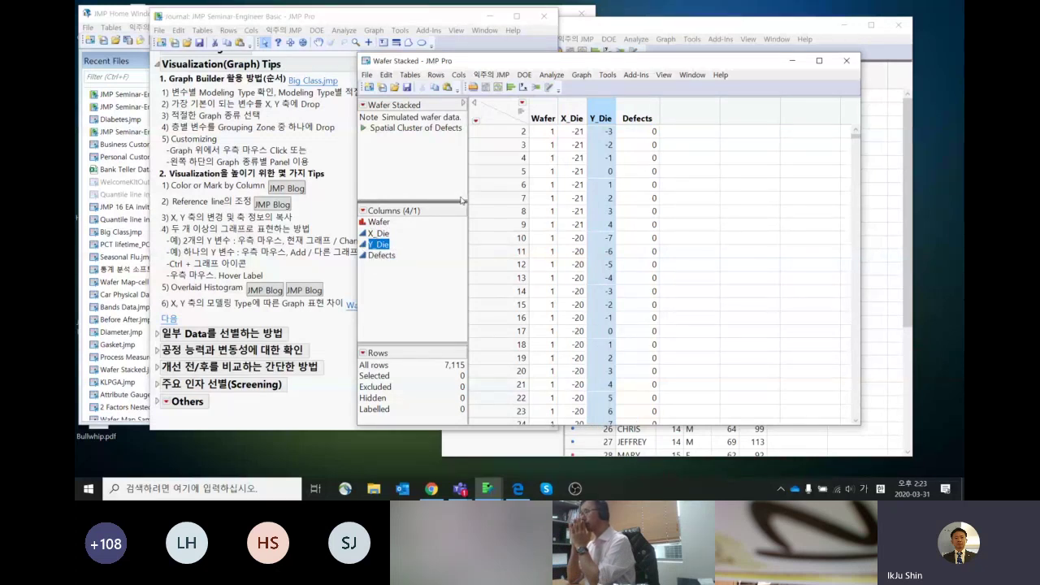
Step: Open Graph Builder for the wafer table and plot Y_Die on Y against X_Die on X
{"action": "left_click", "coordinate": [578, 79]}
{"action": "left_click", "coordinate": [580, 86]}
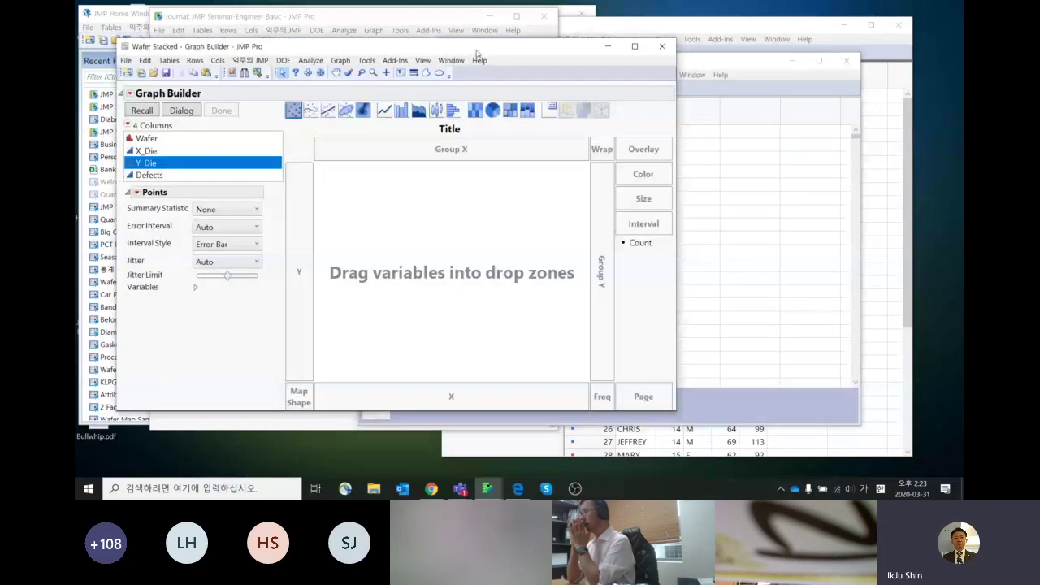
{"action": "left_click_drag", "start_coordinate": [479, 54], "coordinate": [615, 70]}
{"action": "left_click", "coordinate": [316, 142]}
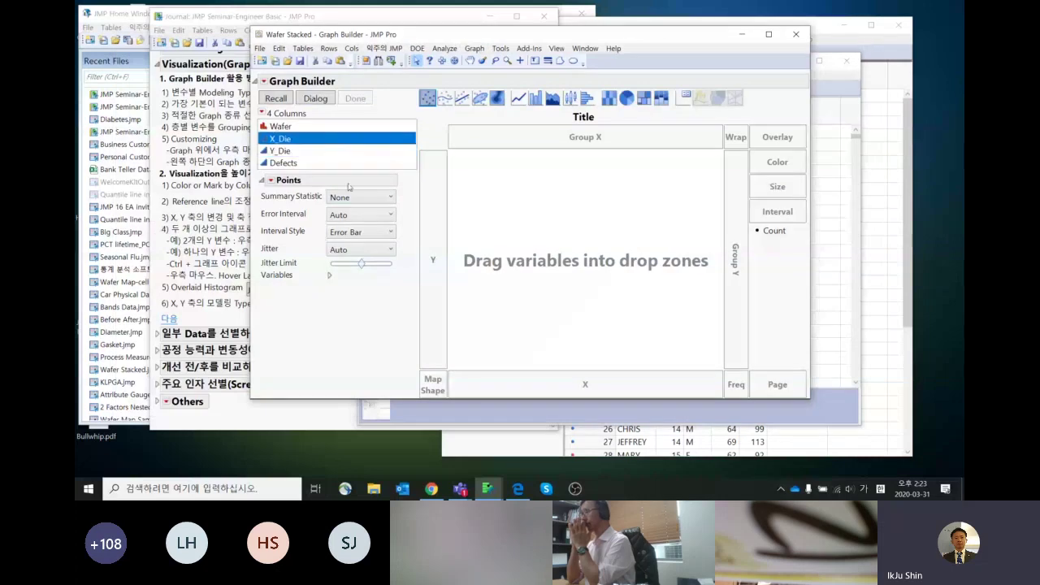
{"action": "left_click", "coordinate": [575, 393]}
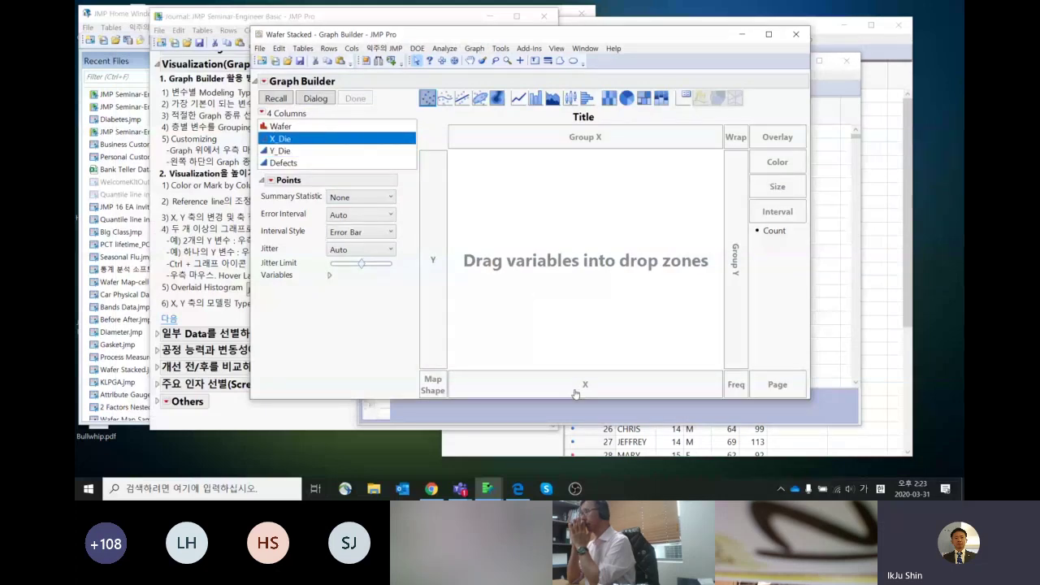
{"action": "left_click", "coordinate": [292, 151]}
{"action": "left_click", "coordinate": [431, 240]}
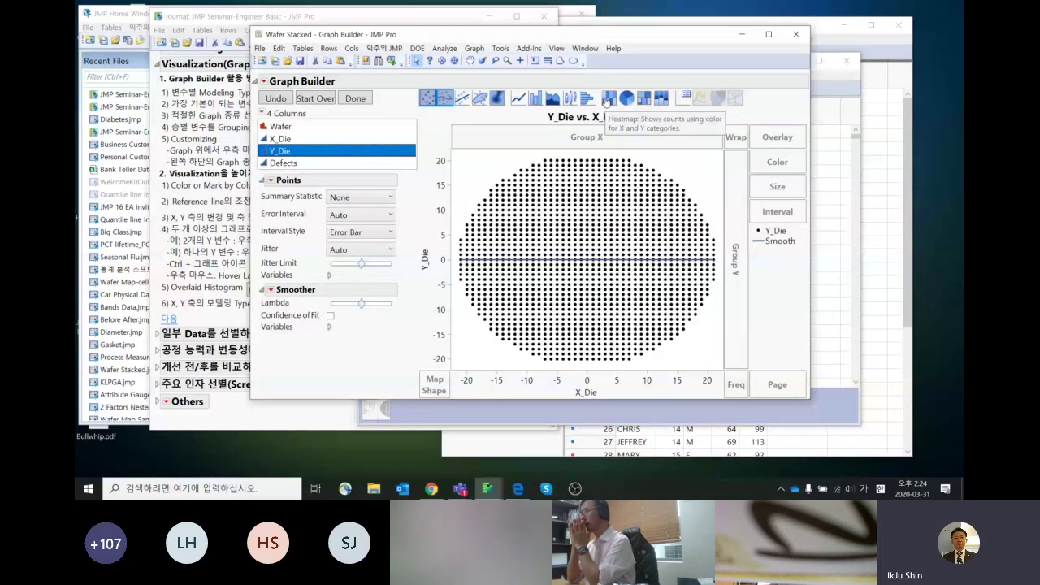
Step: Change the wafer graph to a heatmap colored by Defects and enlarge the graph window
{"action": "left_click", "coordinate": [608, 98]}
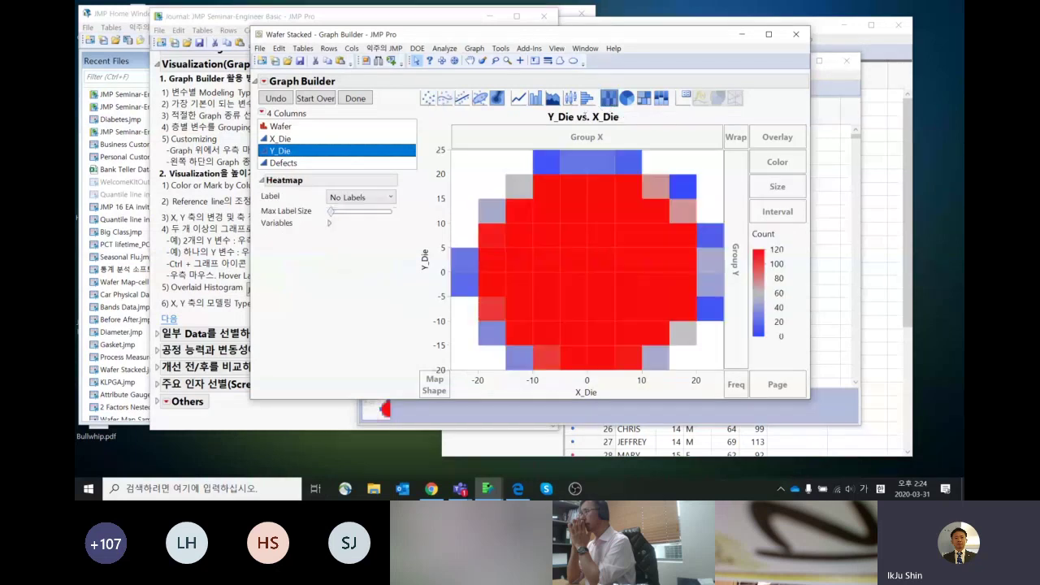
{"action": "left_click_drag", "start_coordinate": [309, 165], "coordinate": [777, 164]}
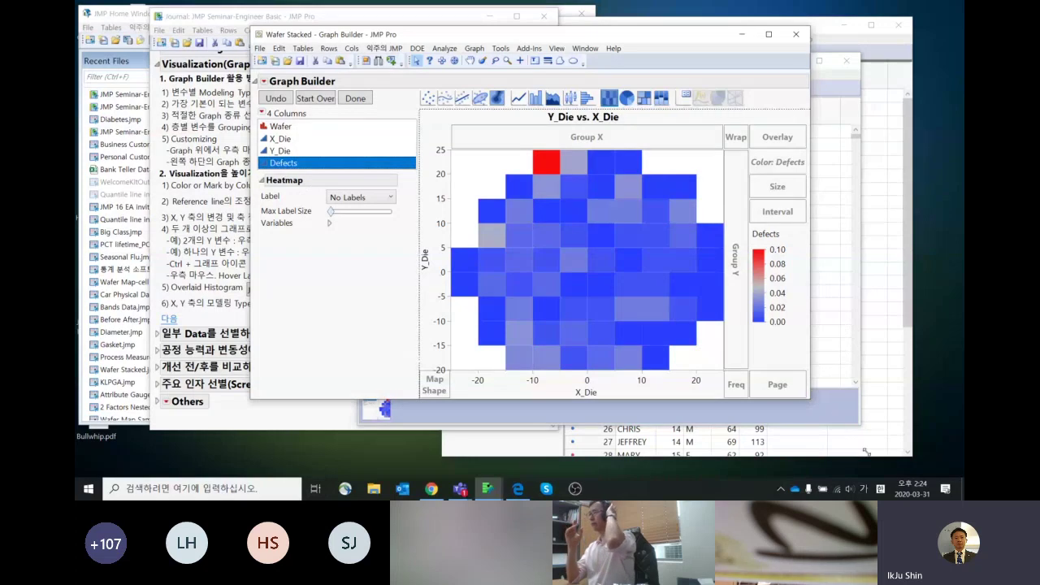
{"action": "left_click_drag", "start_coordinate": [815, 403], "coordinate": [874, 459]}
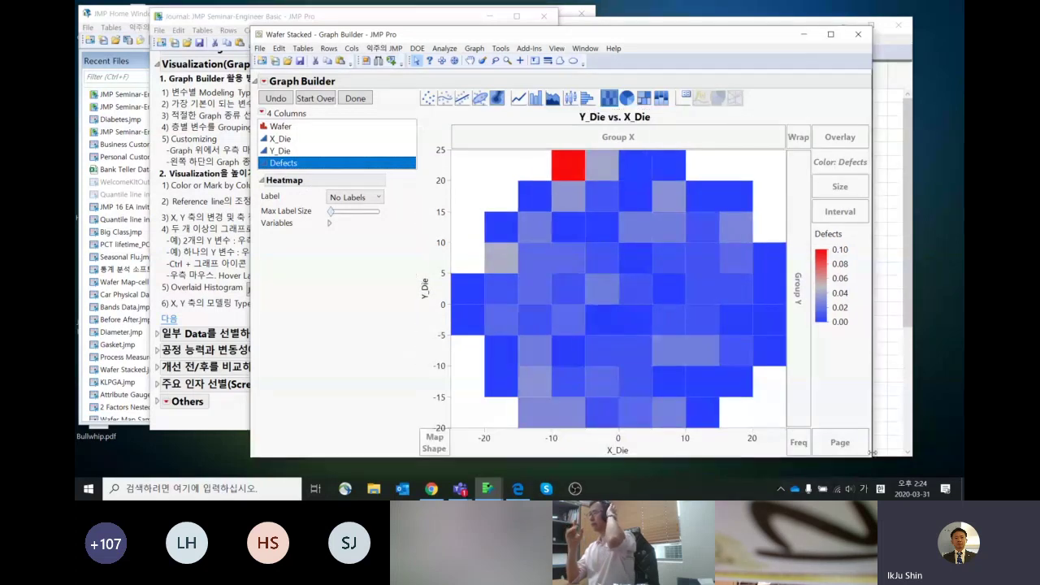
Step: Set the tick increment of both the Y_Die and X_Die axes to 1
{"action": "double_click", "coordinate": [441, 256]}
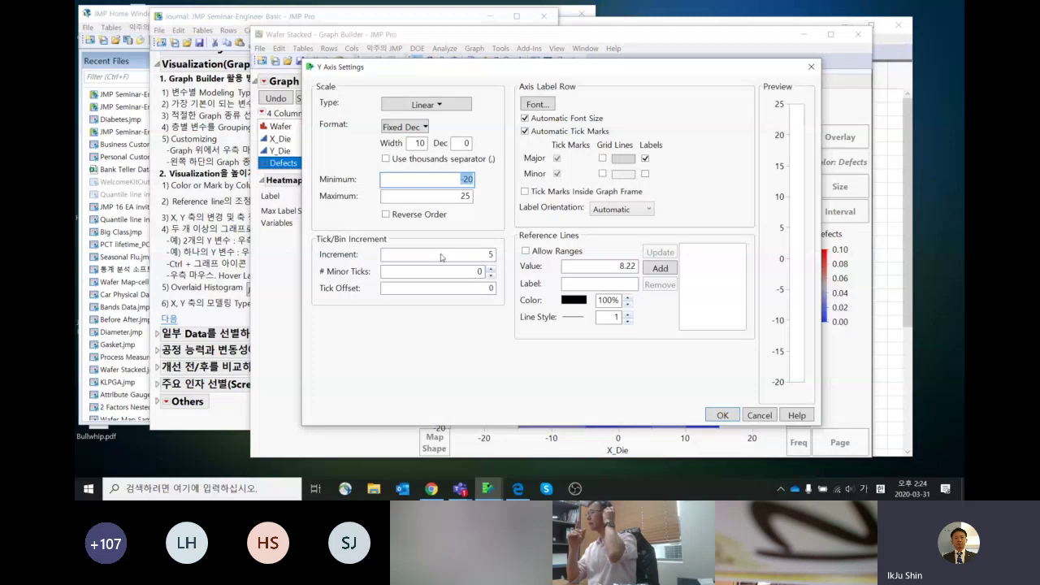
{"action": "left_click", "coordinate": [456, 257]}
{"action": "type", "text": "2"}
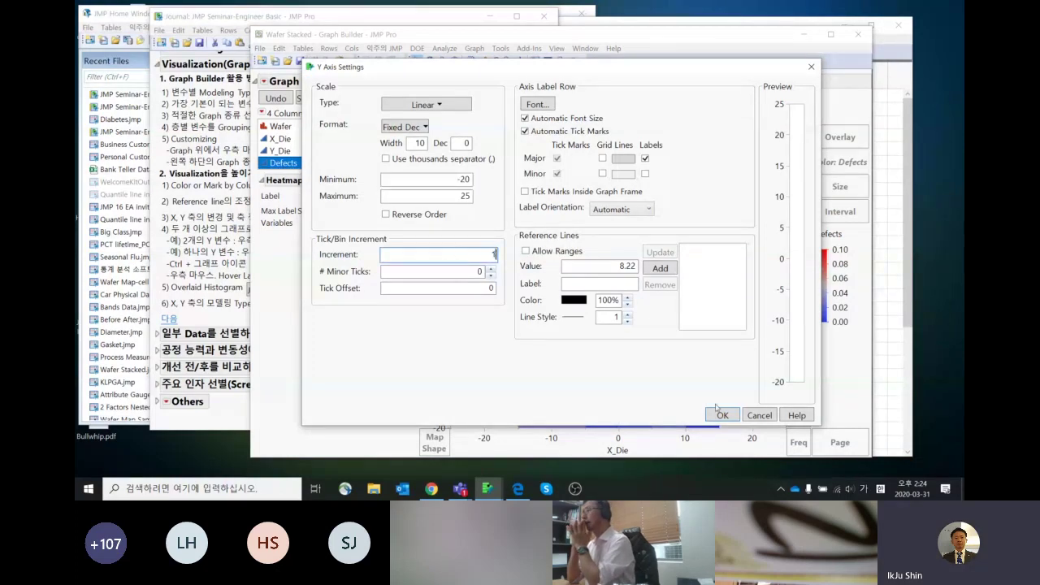
{"action": "left_click", "coordinate": [720, 413]}
{"action": "double_click", "coordinate": [693, 436]}
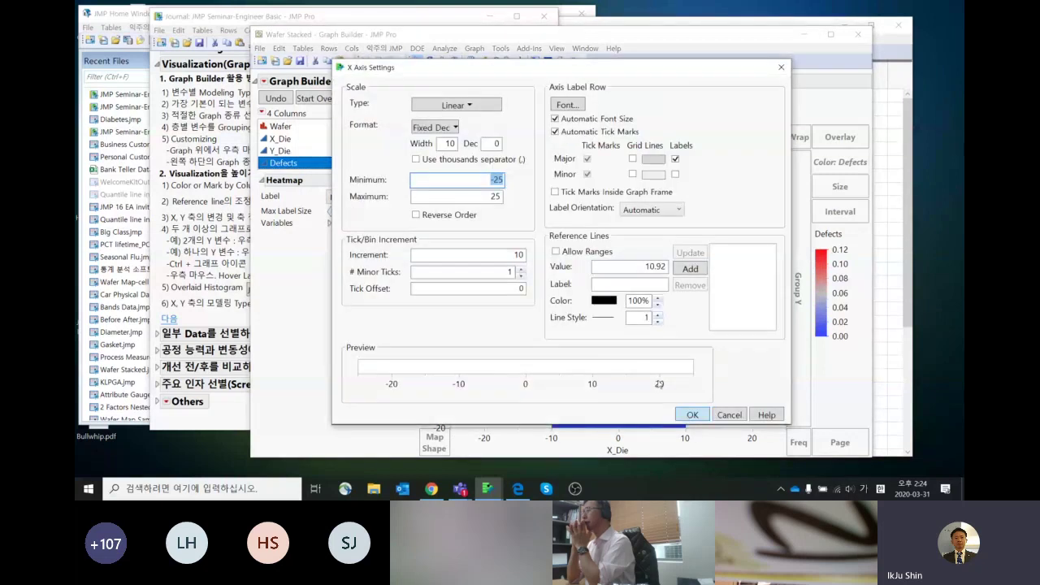
{"action": "left_click", "coordinate": [464, 254]}
{"action": "type", "text": "3"}
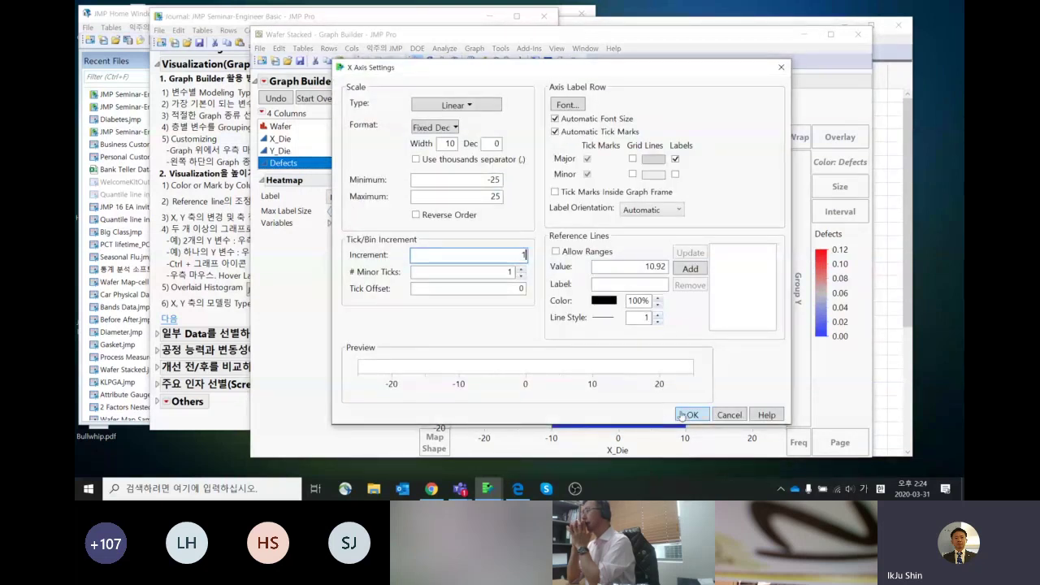
{"action": "left_click", "coordinate": [692, 414]}
{"action": "mouse_move", "coordinate": [685, 359]}
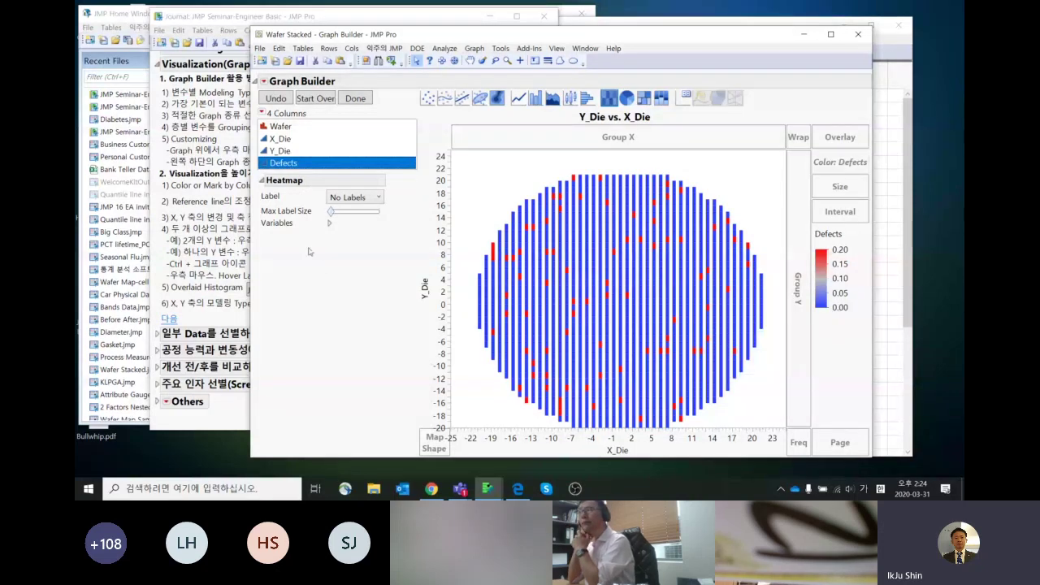
Step: Close the wafer heatmap and change the modeling type of X_Die to Ordinal in the data table
{"action": "left_click", "coordinate": [303, 139]}
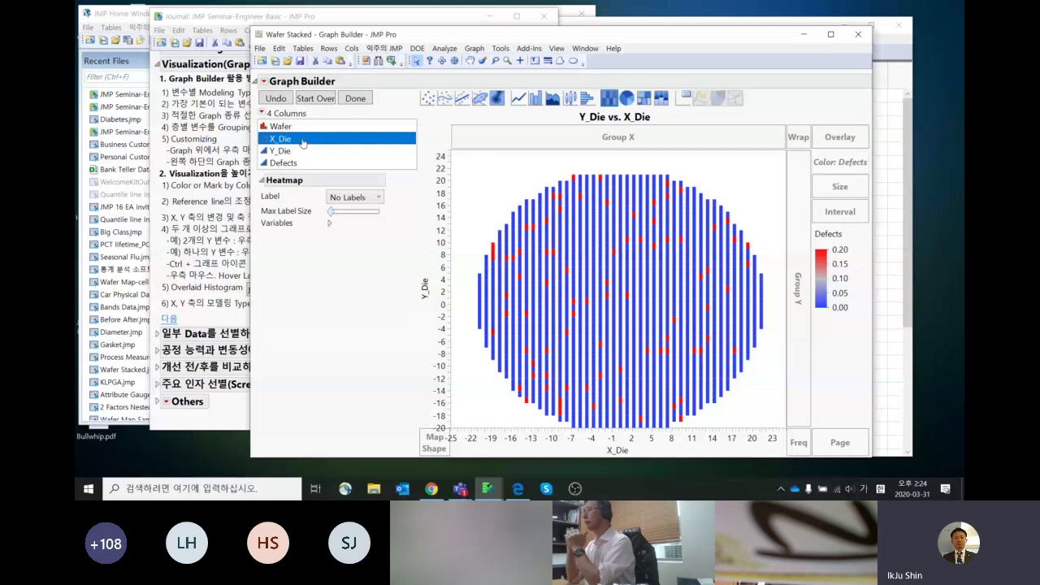
{"action": "left_click", "coordinate": [304, 151]}
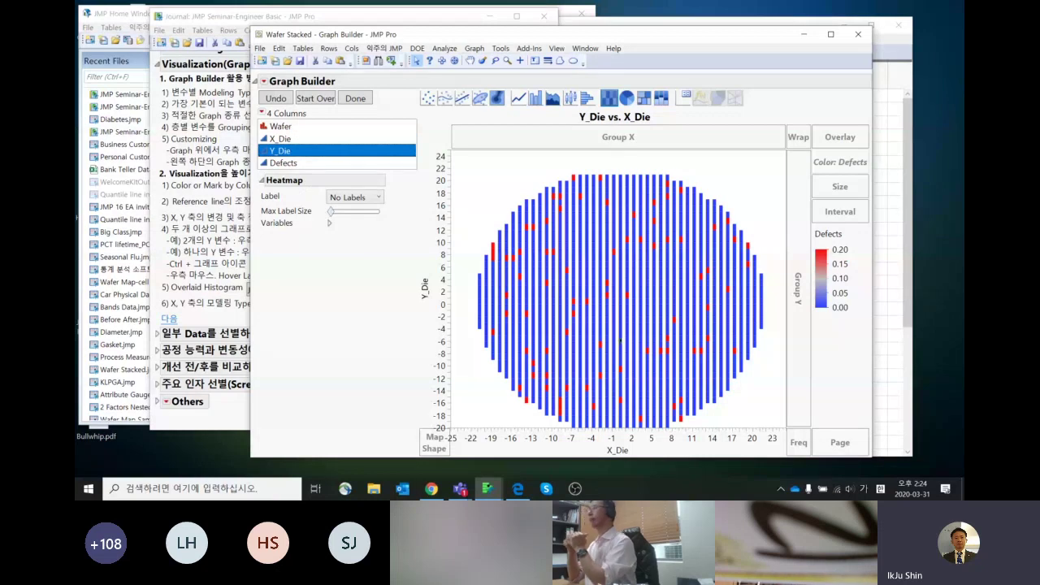
{"action": "left_click", "coordinate": [857, 34]}
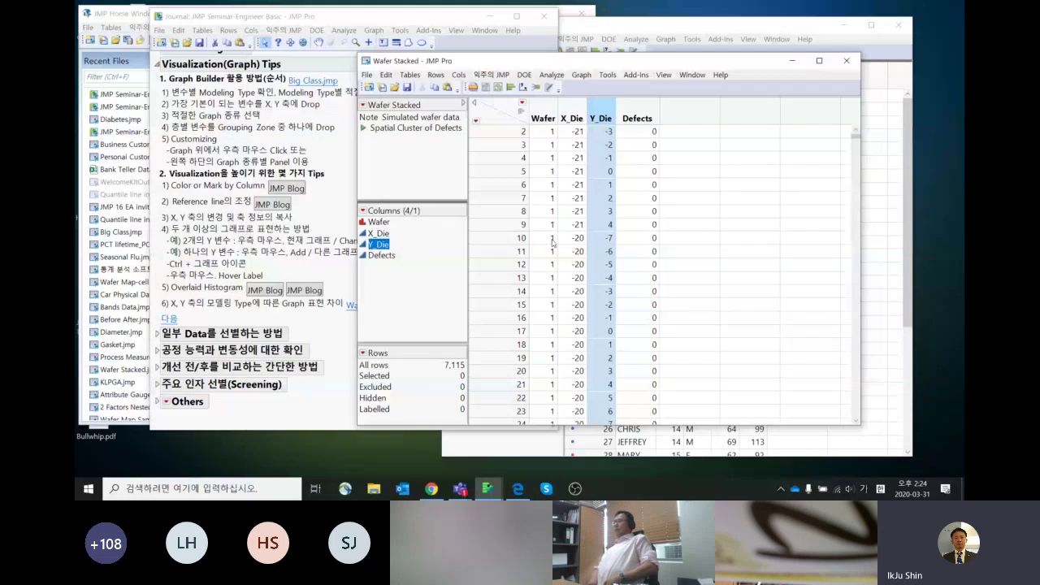
{"action": "left_click", "coordinate": [364, 234]}
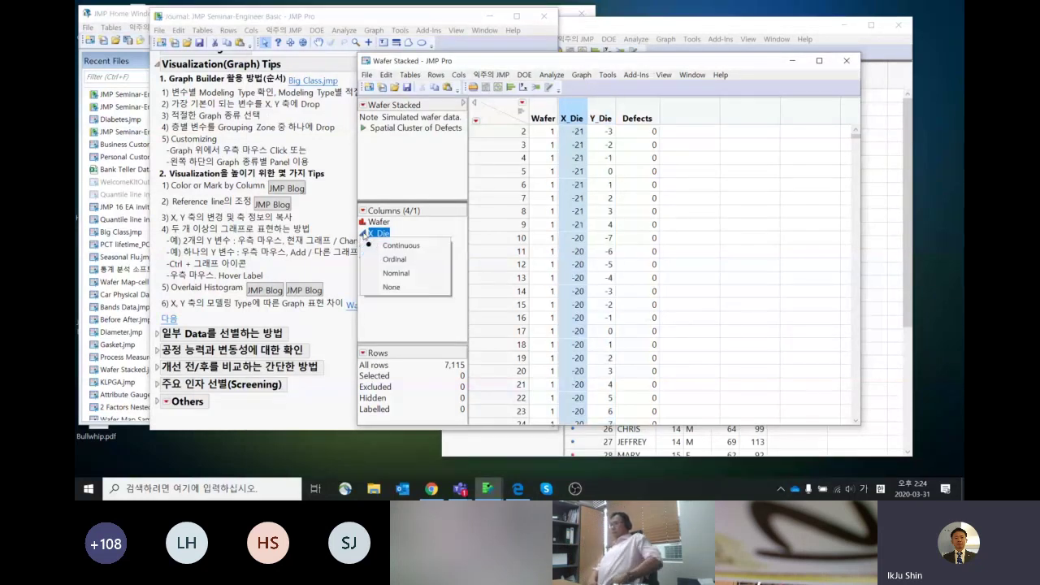
{"action": "left_click", "coordinate": [394, 260]}
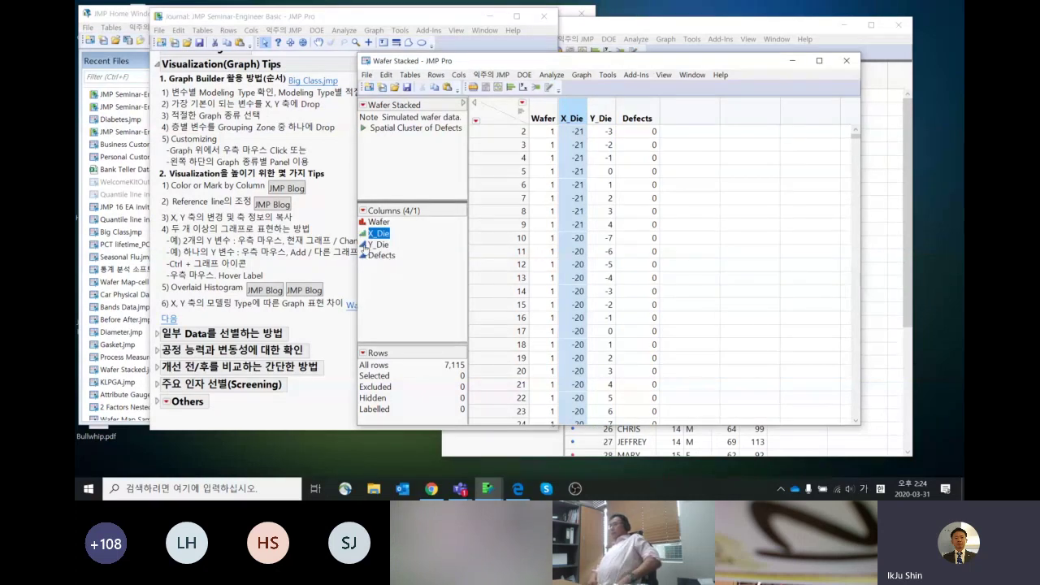
Step: Set the modeling type of Y_Die to Ordinal and plot Y_Die on Y against X_Die on X in a new Graph Builder
{"action": "left_click", "coordinate": [364, 245]}
{"action": "left_click", "coordinate": [390, 274]}
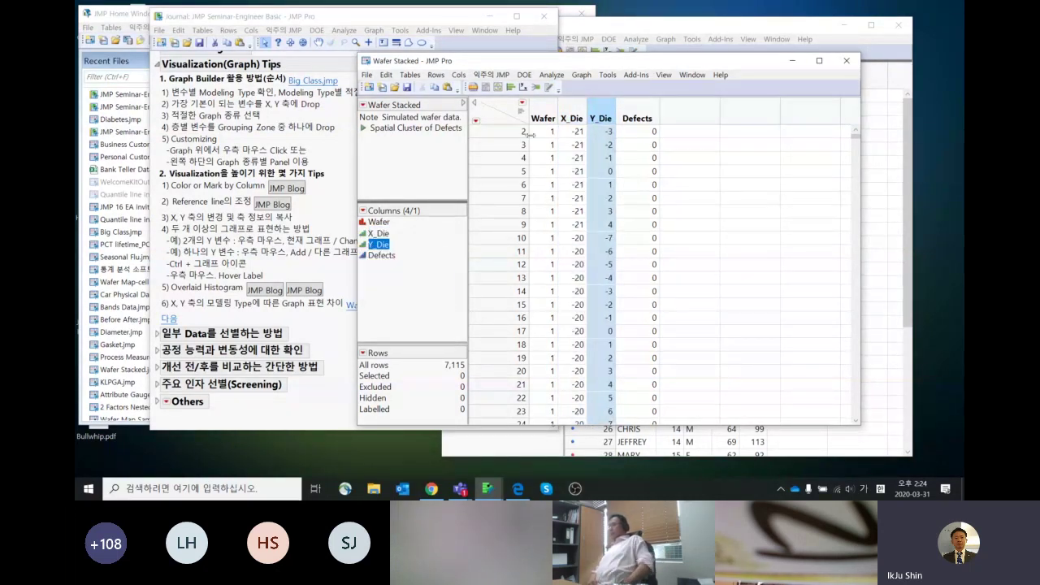
{"action": "left_click", "coordinate": [581, 75]}
{"action": "left_click", "coordinate": [601, 89]}
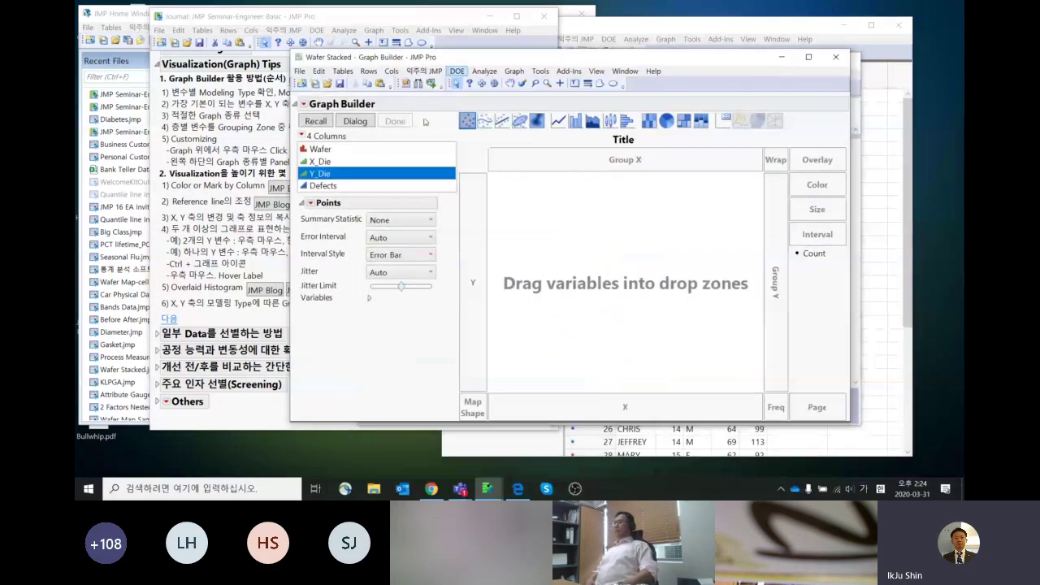
{"action": "left_click_drag", "start_coordinate": [376, 162], "coordinate": [517, 405]}
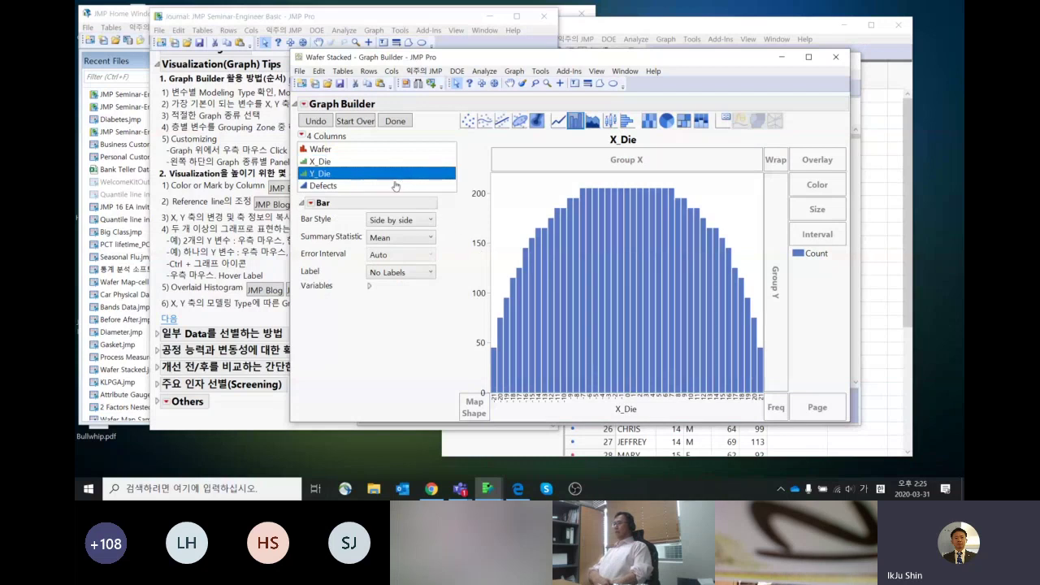
{"action": "left_click_drag", "start_coordinate": [364, 175], "coordinate": [475, 249]}
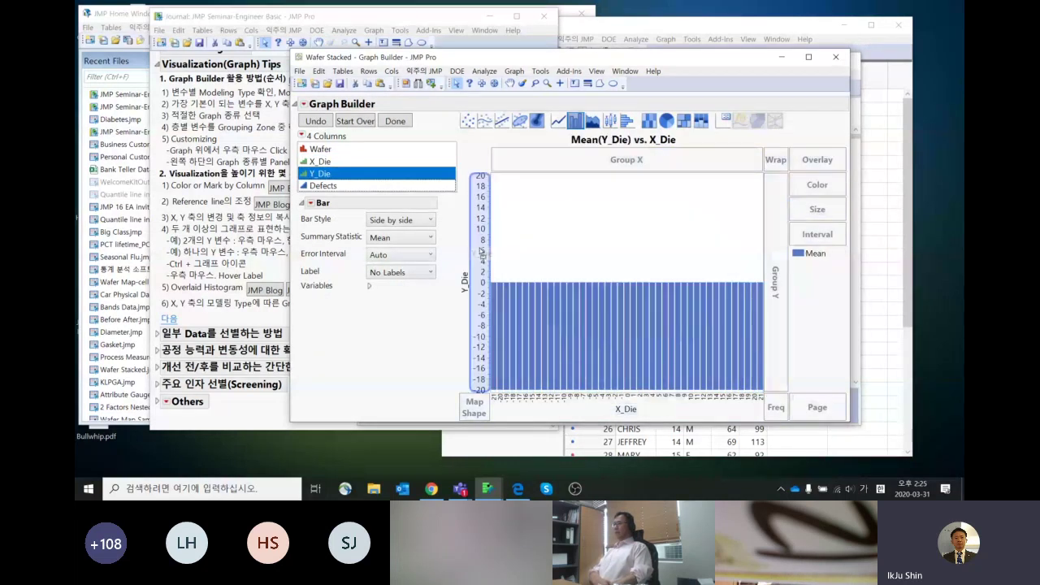
Step: Change the Y_Die versus X_Die graph to a heatmap and color it by Defects
{"action": "left_click", "coordinate": [648, 121]}
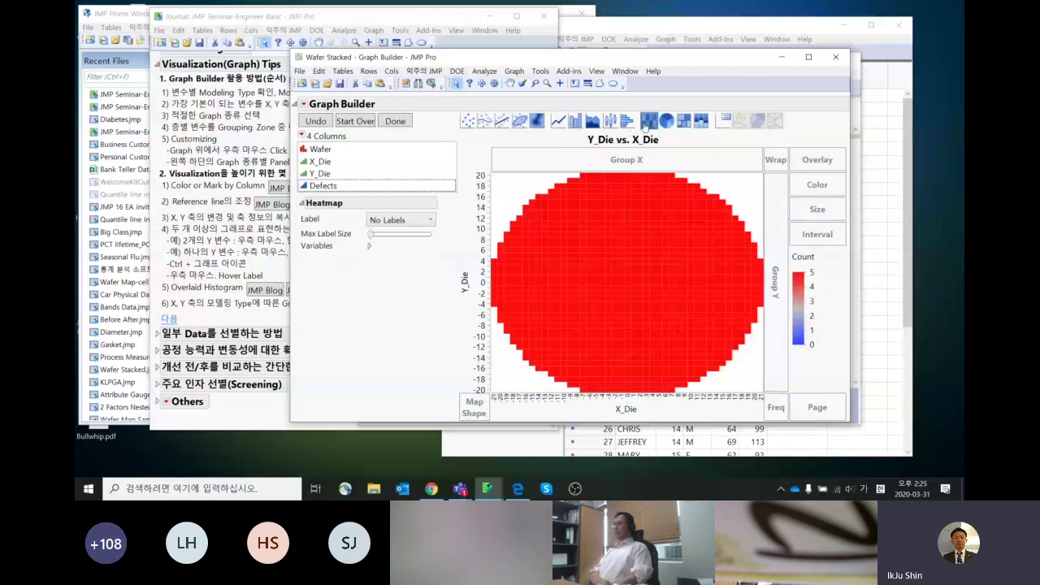
{"action": "left_click", "coordinate": [358, 187]}
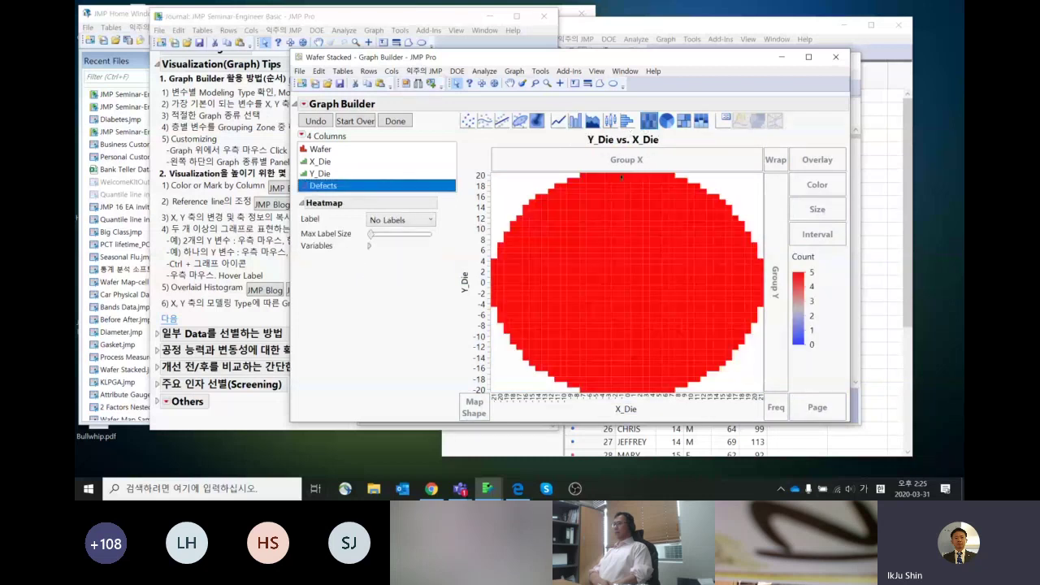
{"action": "left_click_drag", "start_coordinate": [622, 176], "coordinate": [799, 188]}
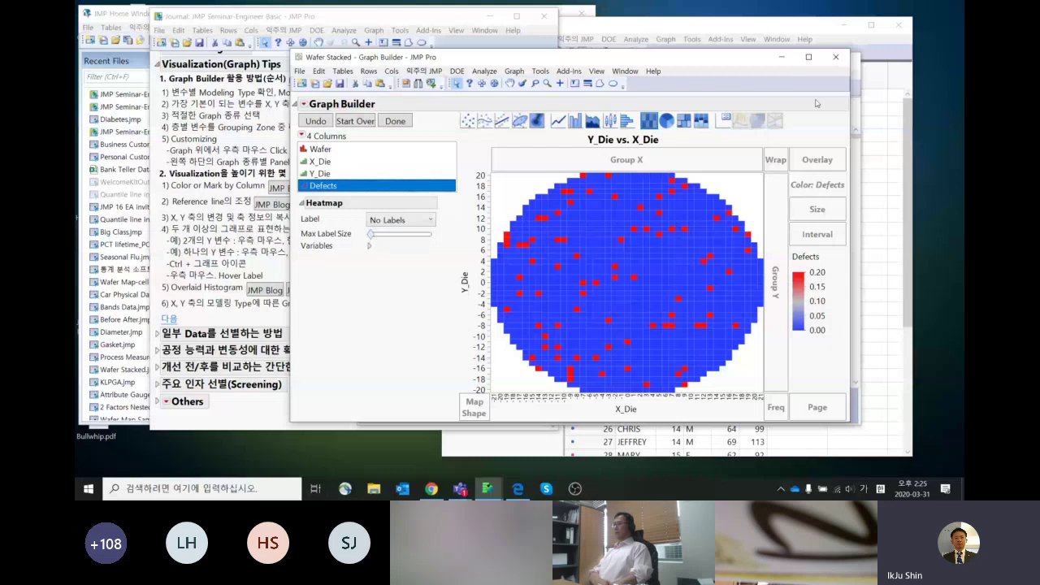
Step: Close the wafer heatmap and both the Wafer Stacked and Big Class data tables without saving changes
{"action": "left_click", "coordinate": [836, 57]}
{"action": "left_click", "coordinate": [846, 61]}
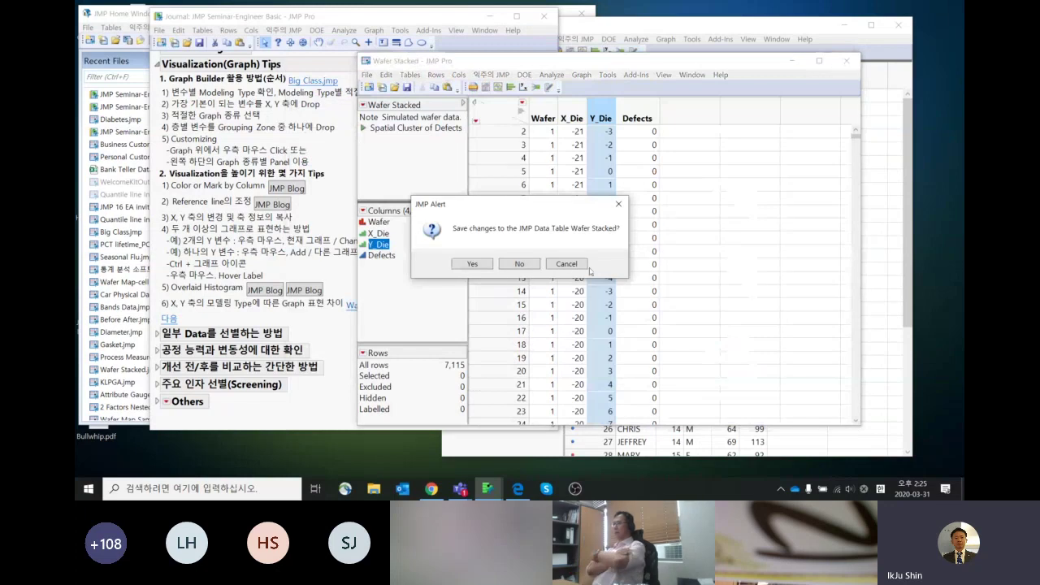
{"action": "left_click", "coordinate": [519, 264]}
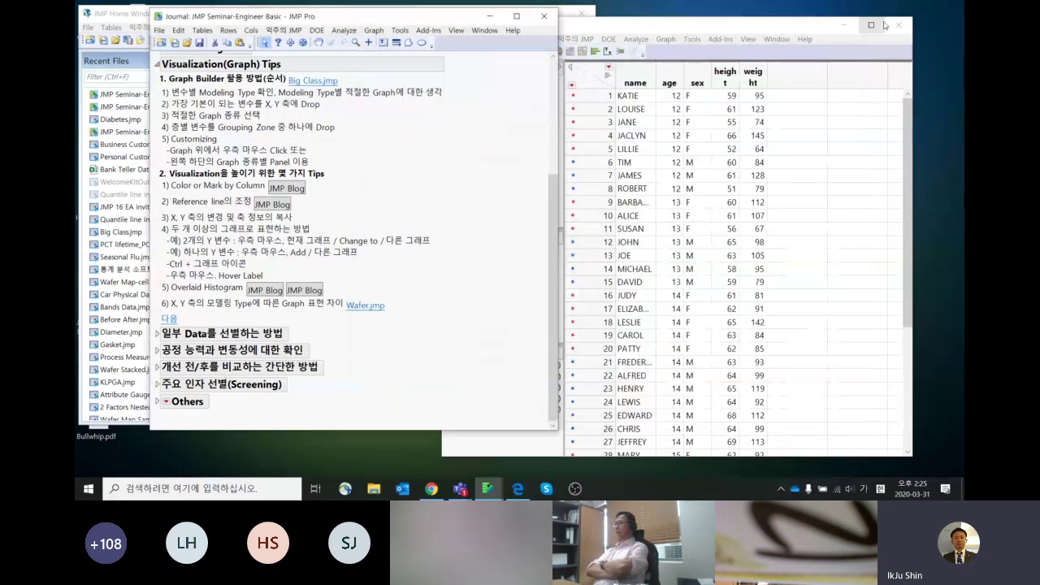
{"action": "left_click", "coordinate": [885, 25]}
{"action": "left_click", "coordinate": [529, 263]}
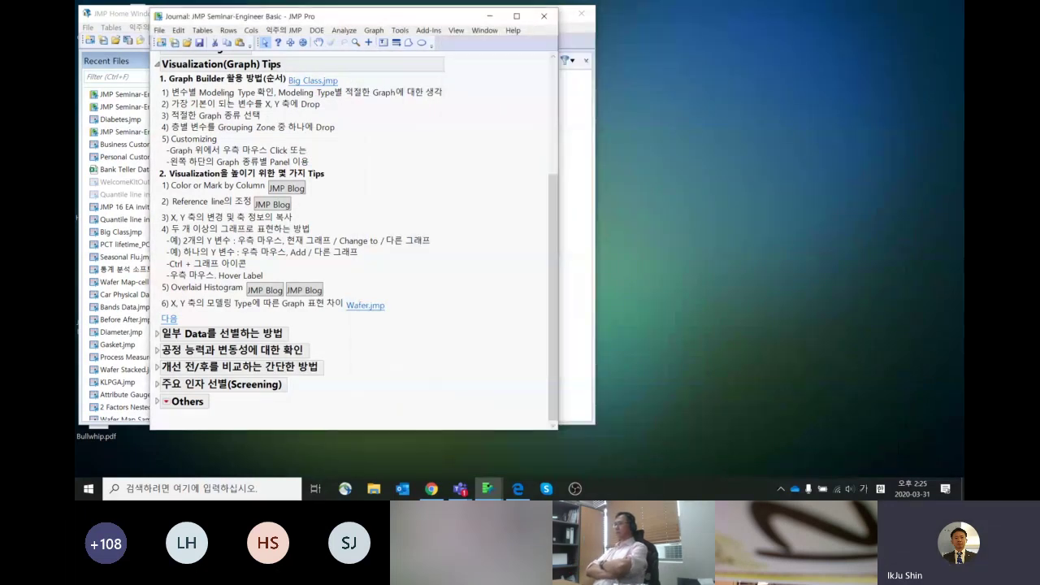
Step: Mark the modeling type tip and the Wafer.jmp item in the journal, clear the marks, and advance to the section on selecting partial data
{"action": "left_click", "coordinate": [226, 101]}
{"action": "left_click", "coordinate": [240, 92]}
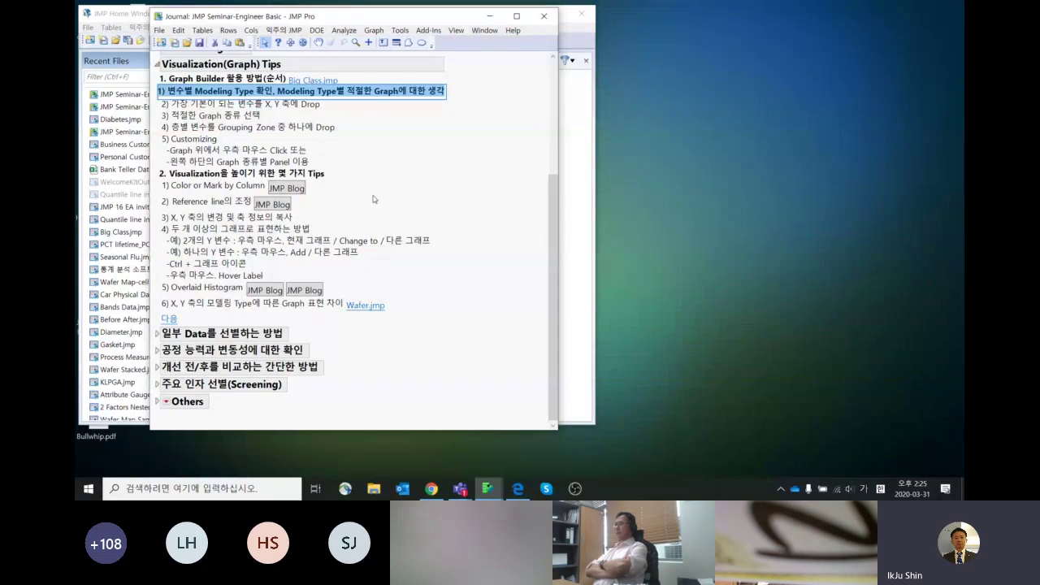
{"action": "mouse_move", "coordinate": [439, 305]}
{"action": "left_mouse_down"}
{"action": "mouse_move", "coordinate": [299, 314]}
{"action": "mouse_move", "coordinate": [443, 310]}
{"action": "mouse_move", "coordinate": [440, 325]}
{"action": "left_mouse_up"}
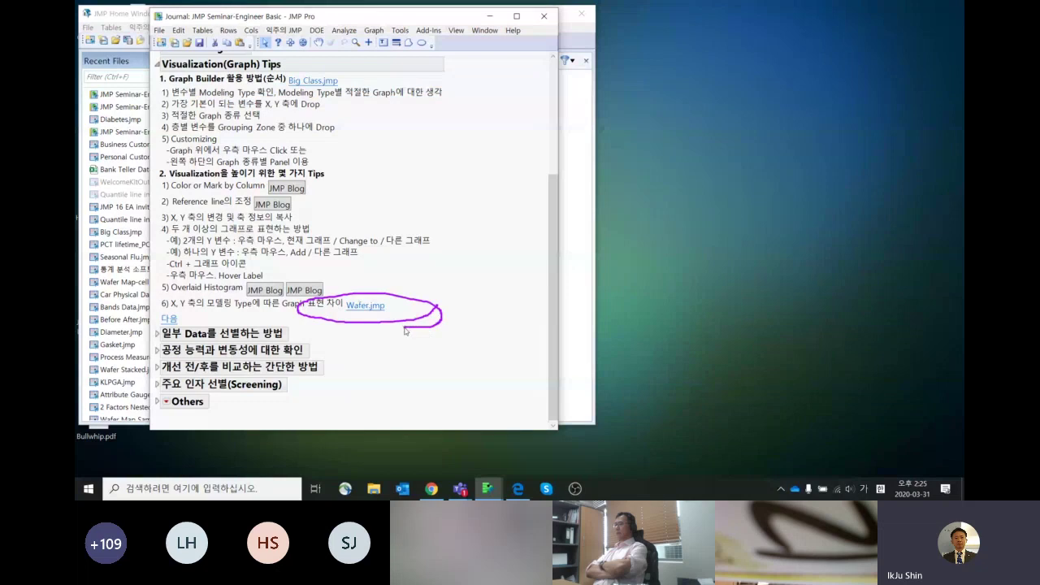
{"action": "key", "text": "Escape"}
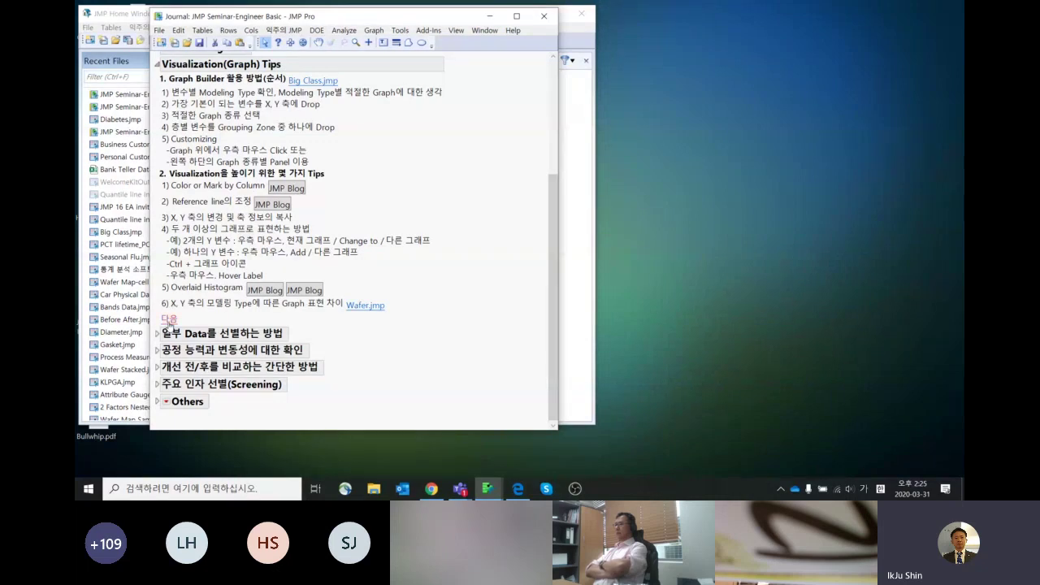
{"action": "left_click", "coordinate": [169, 320]}
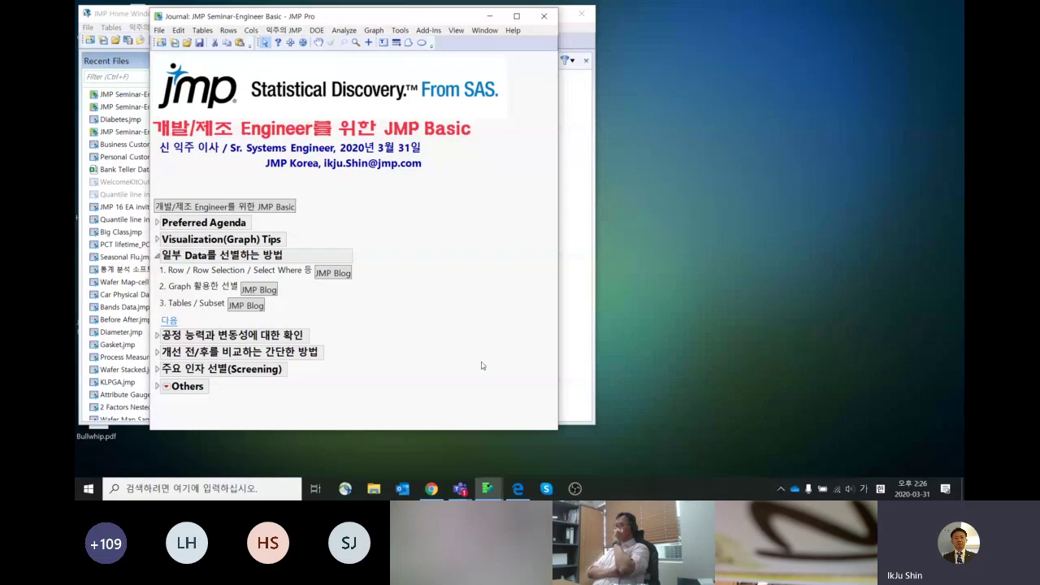
{"action": "left_click", "coordinate": [487, 488]}
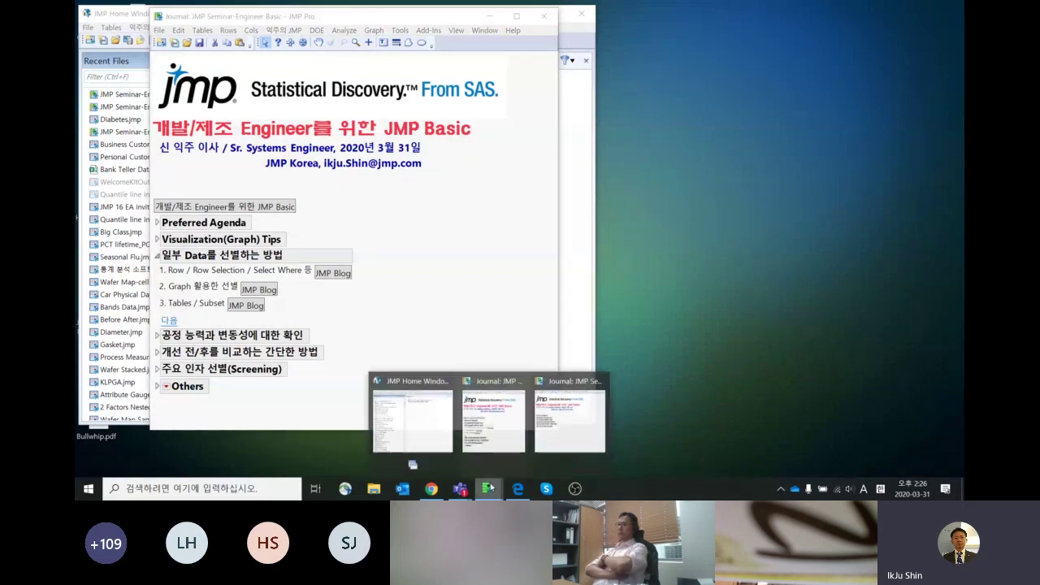
{"action": "left_click", "coordinate": [487, 298]}
{"action": "left_click_drag", "start_coordinate": [386, 255], "coordinate": [394, 326]}
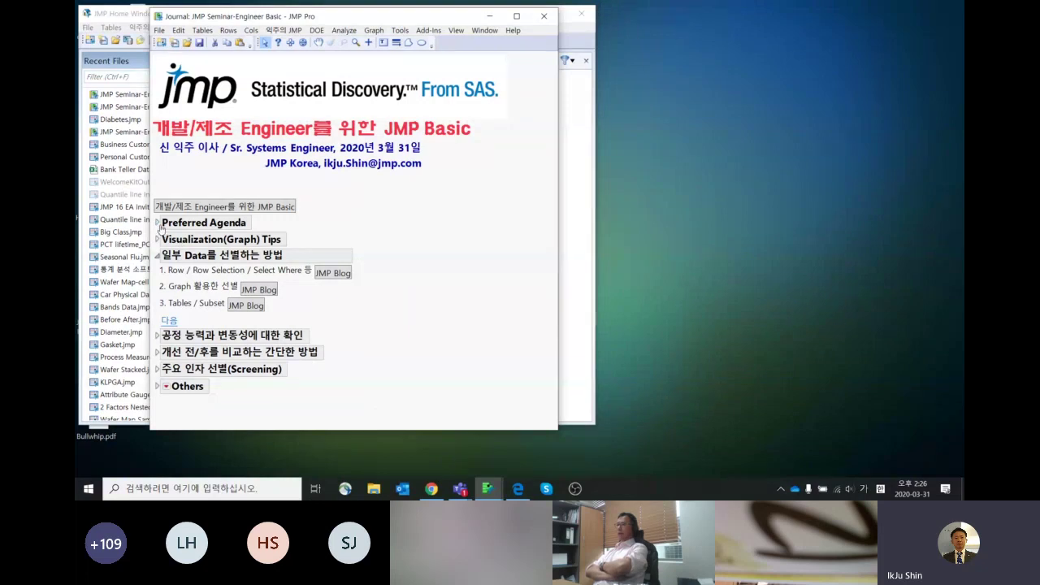
Step: Open Big Class.jmp from the journal's Visualization(Graph) Tips section, collapse that section, and position the table beside the section on selecting data
{"action": "left_click", "coordinate": [159, 226]}
{"action": "left_click", "coordinate": [159, 228]}
{"action": "left_click", "coordinate": [159, 240]}
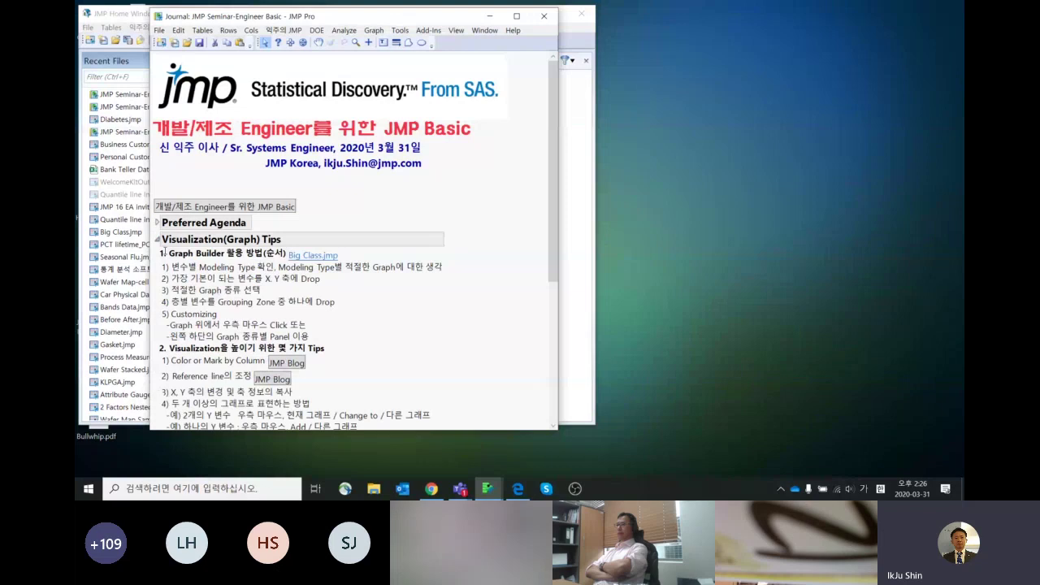
{"action": "left_click", "coordinate": [312, 255]}
{"action": "left_click_drag", "start_coordinate": [435, 70], "coordinate": [722, 37]}
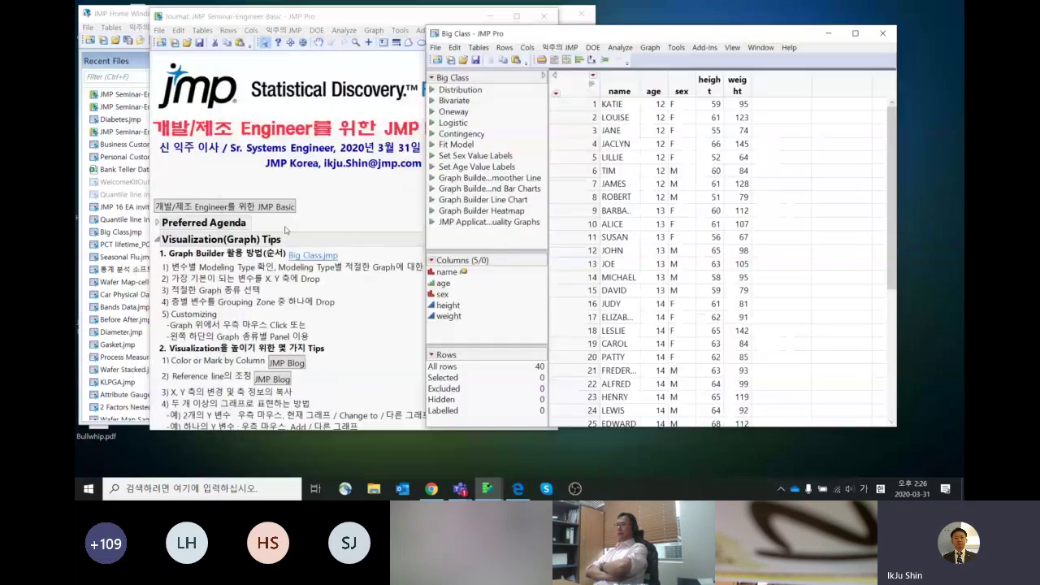
{"action": "left_click", "coordinate": [201, 244]}
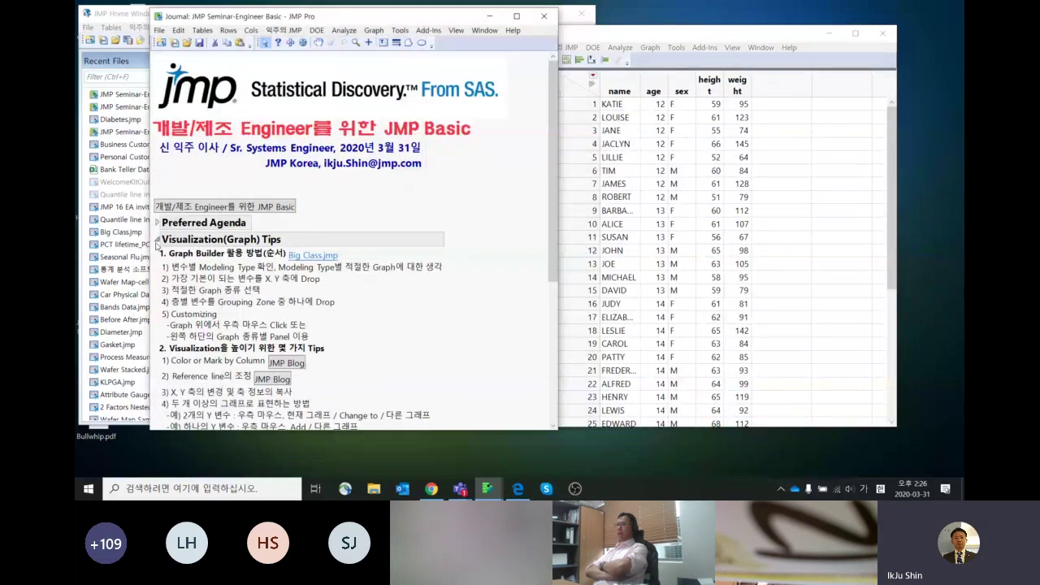
{"action": "left_click", "coordinate": [158, 240]}
{"action": "left_click_drag", "start_coordinate": [639, 38], "coordinate": [591, 26]}
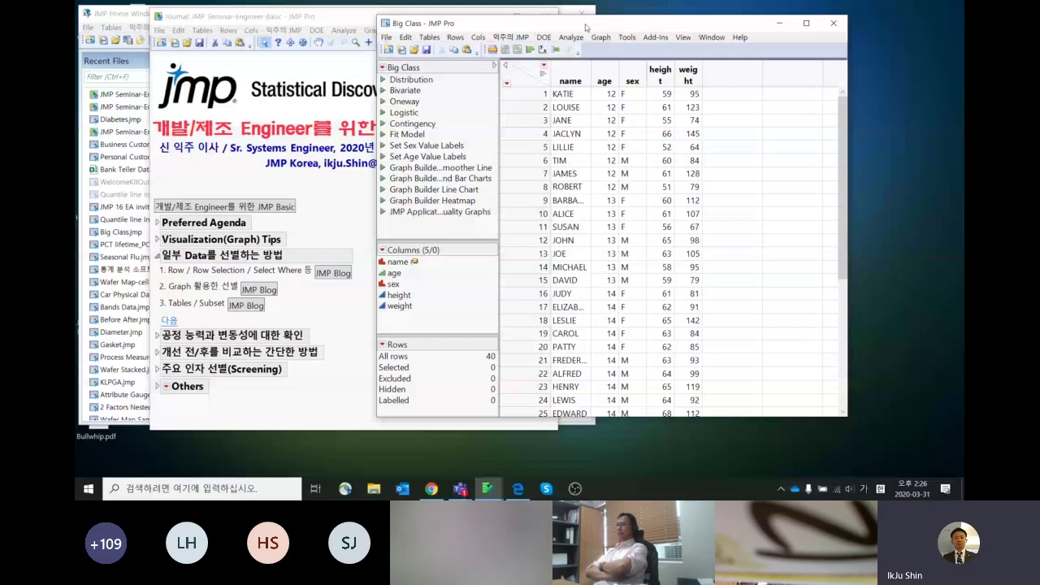
Step: Select the height and weight columns in Big Class and show the available Row Selection commands
{"action": "left_click", "coordinate": [661, 72]}
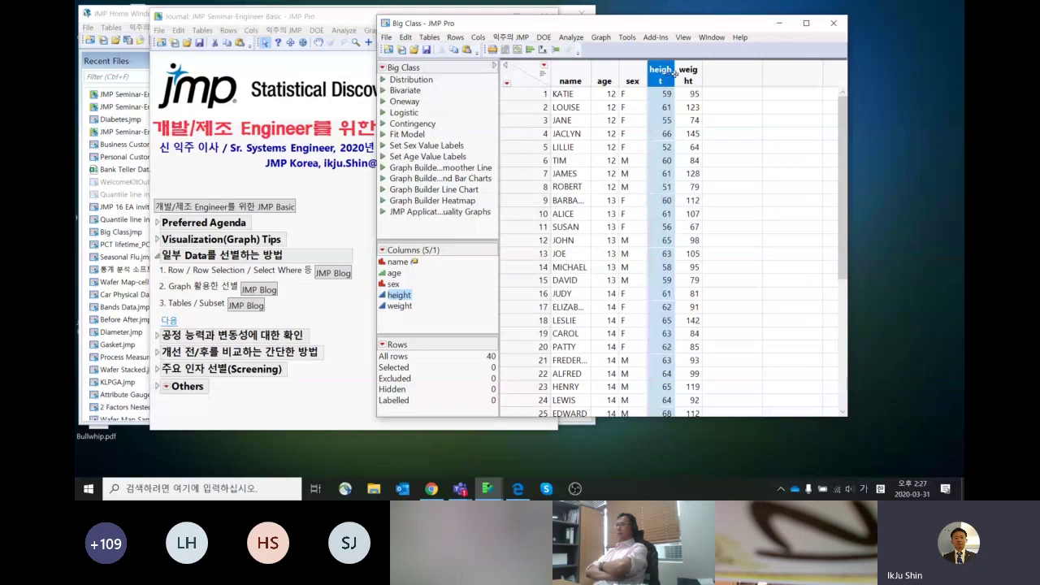
{"action": "left_click", "coordinate": [682, 73], "text": "shift"}
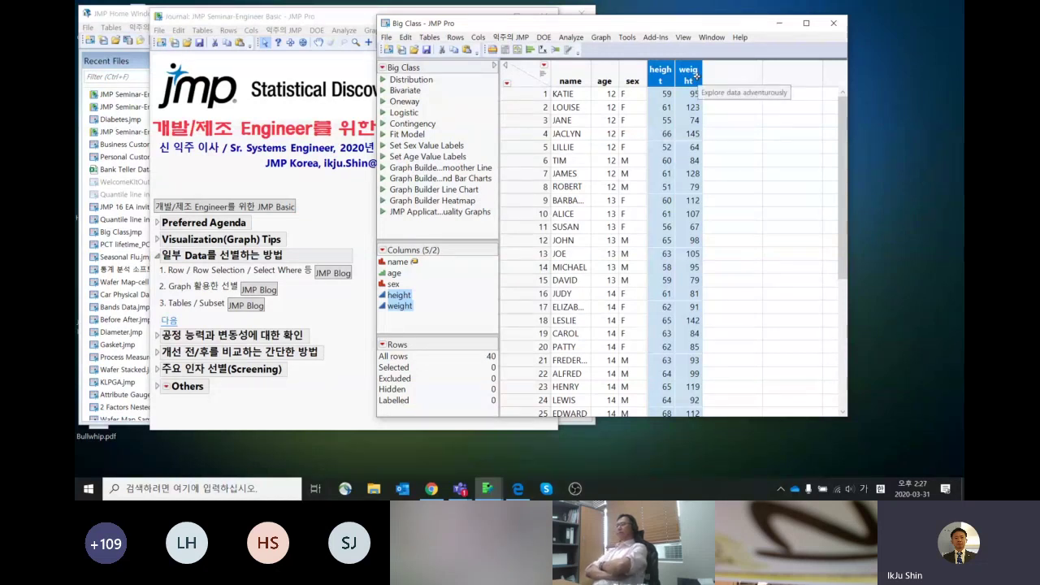
{"action": "left_click_drag", "start_coordinate": [661, 24], "coordinate": [672, 20]}
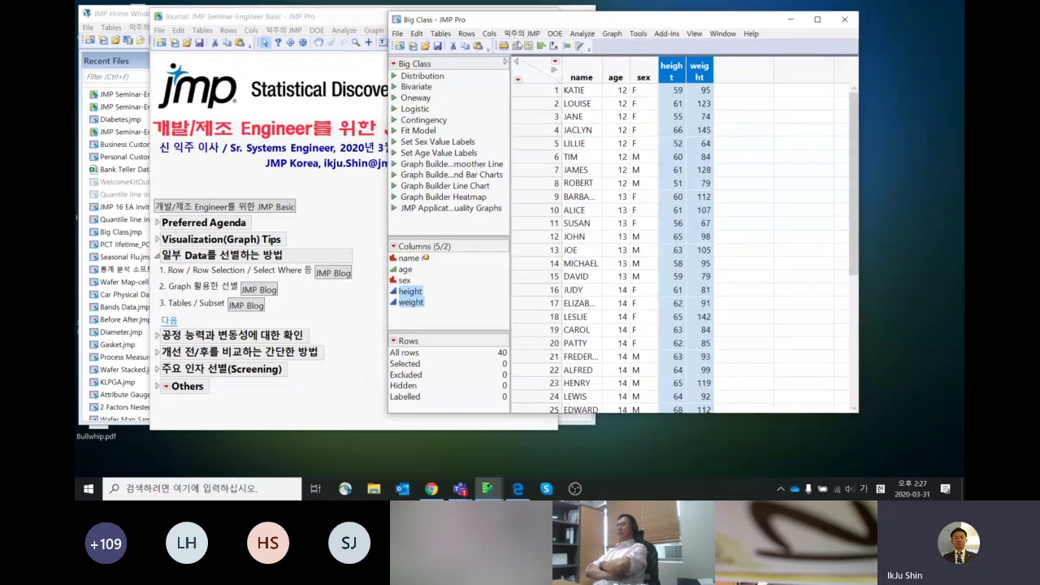
{"action": "left_click", "coordinate": [467, 33]}
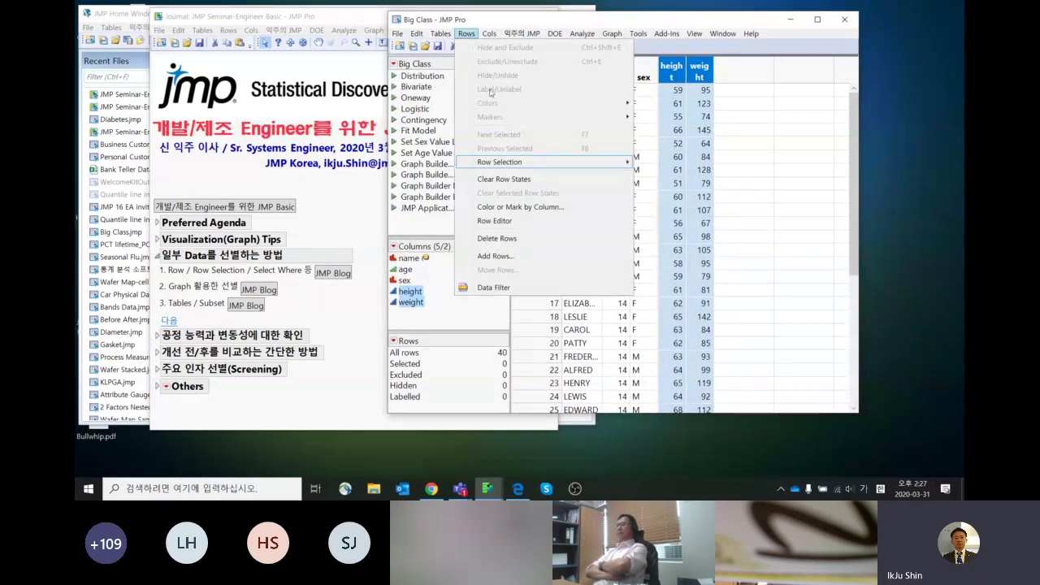
{"action": "mouse_move", "coordinate": [506, 166]}
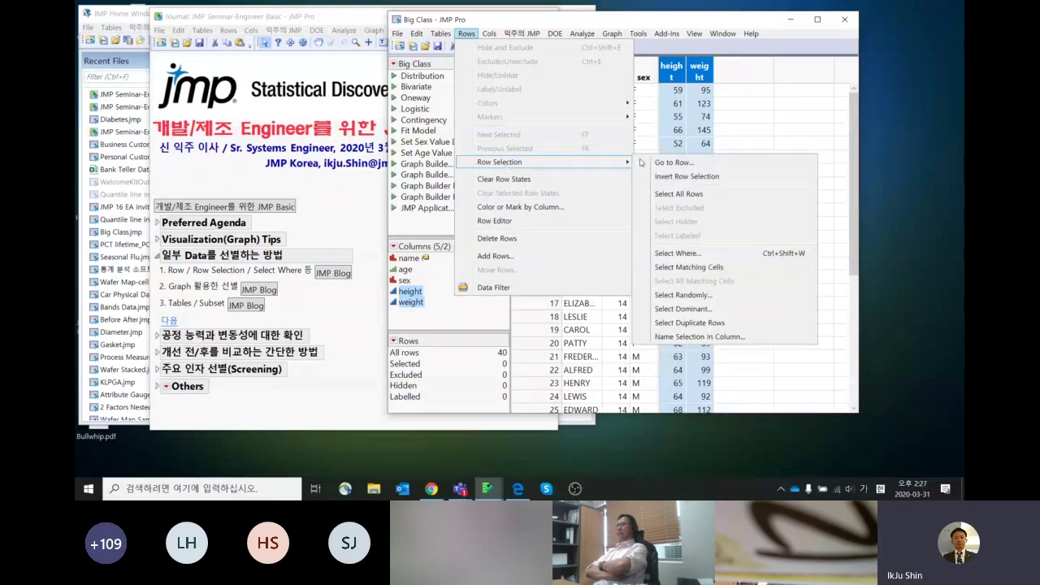
Step: Start a Select Where row selection and add the condition that height is greater than or equal to 60
{"action": "left_click", "coordinate": [705, 260]}
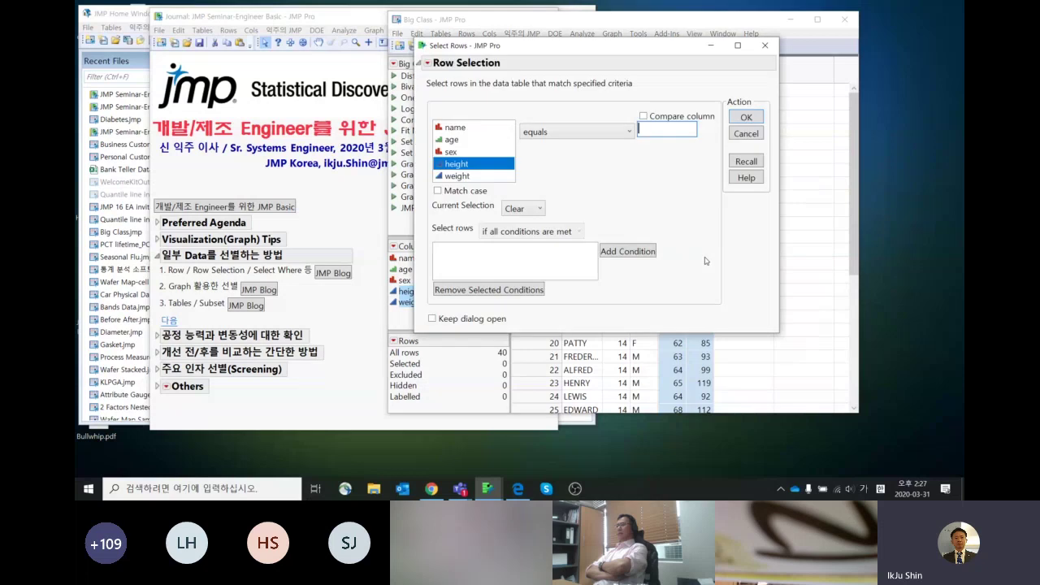
{"action": "left_click_drag", "start_coordinate": [625, 54], "coordinate": [467, 59]}
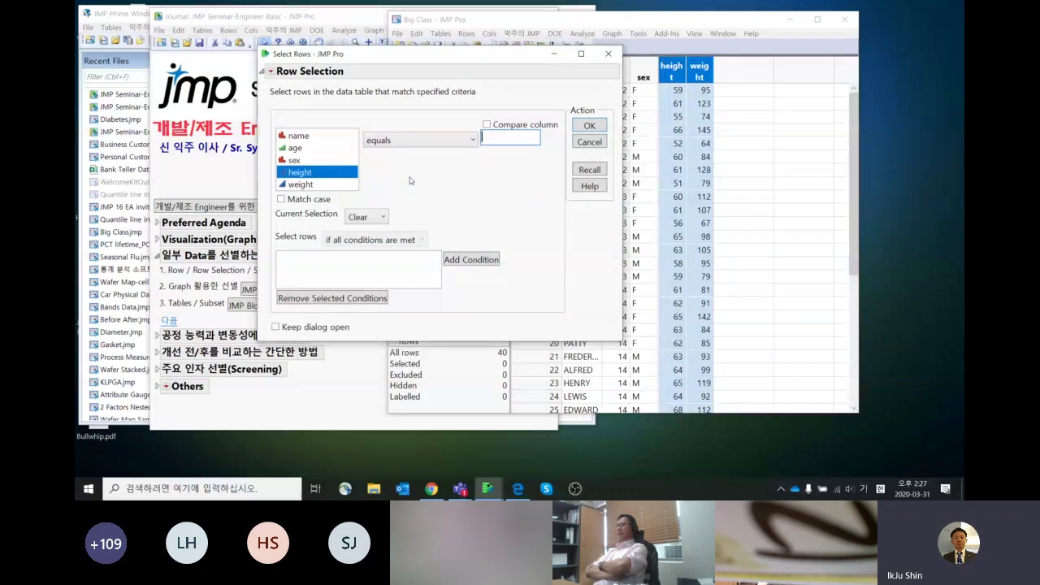
{"action": "left_click", "coordinate": [445, 143]}
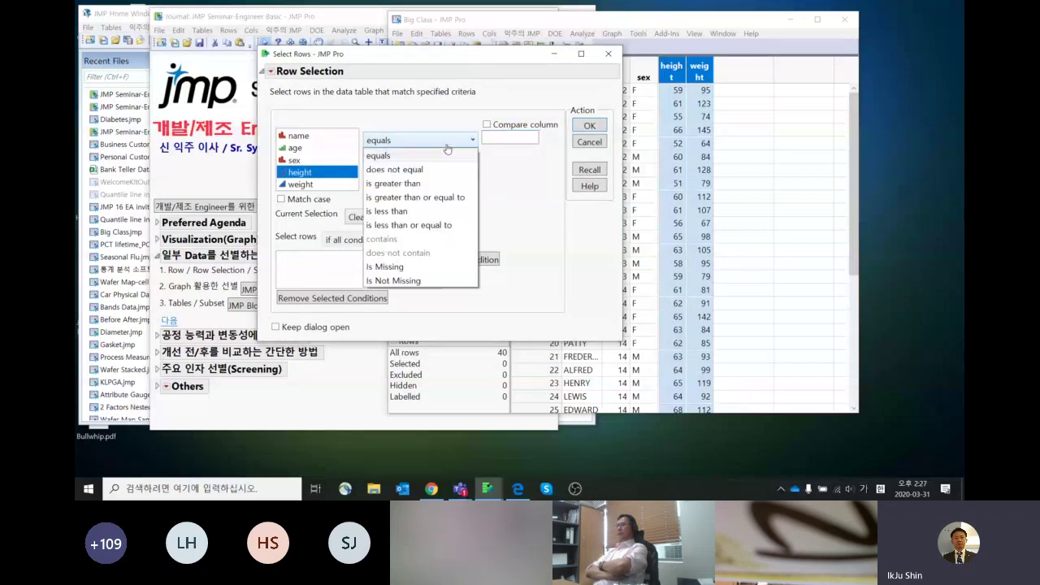
{"action": "left_click", "coordinate": [444, 198]}
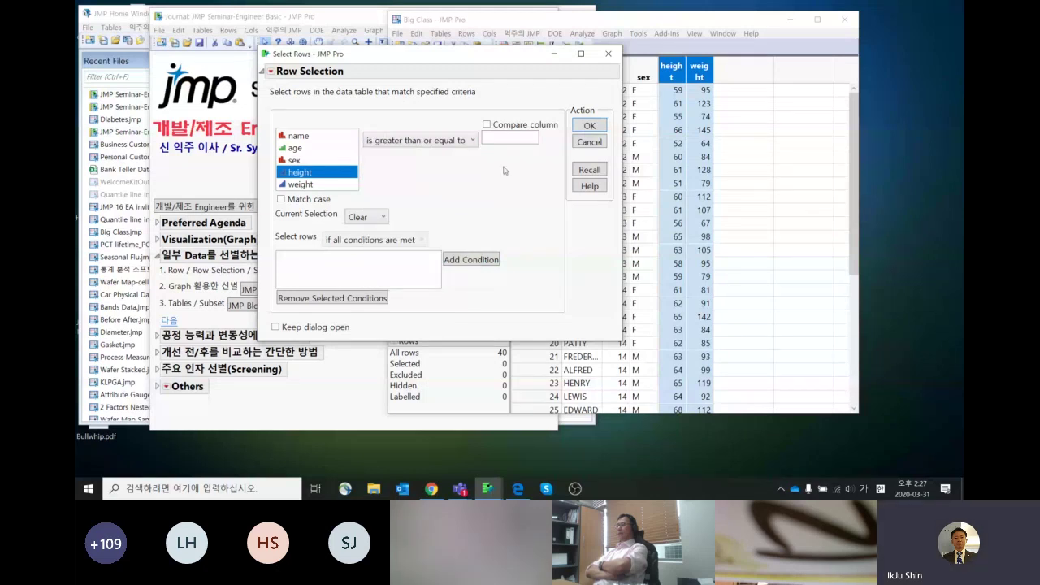
{"action": "type", "text": "60"}
{"action": "left_click", "coordinate": [476, 261]}
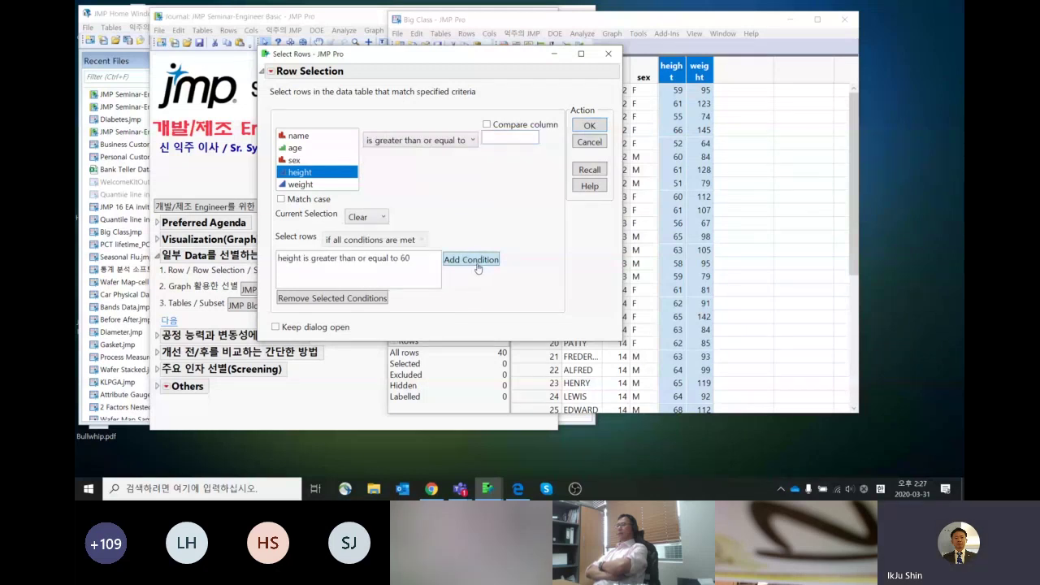
Step: Add a second row selection condition that weight is less than or equal to 100
{"action": "left_click", "coordinate": [340, 185]}
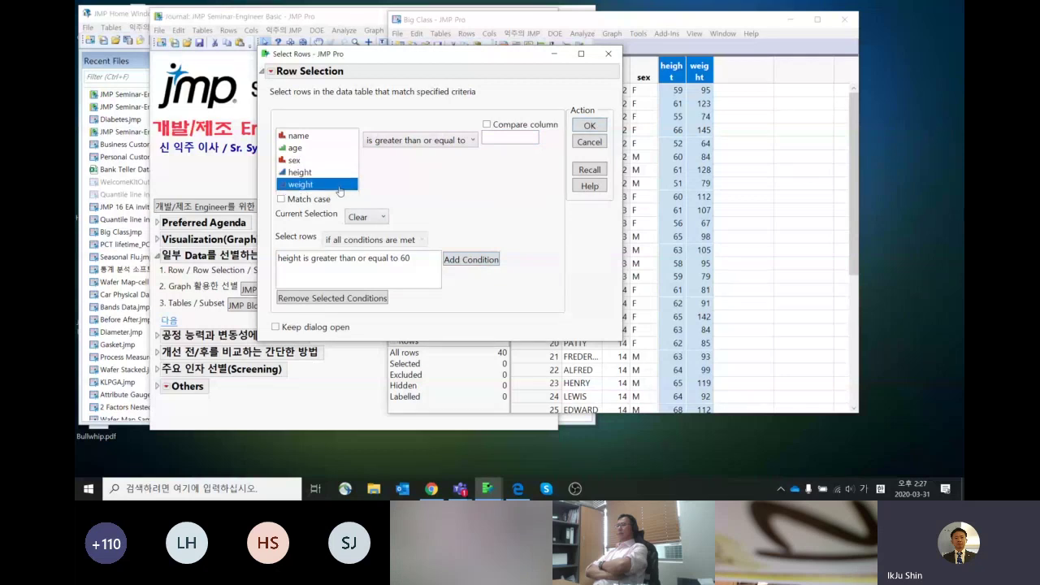
{"action": "left_click", "coordinate": [454, 144]}
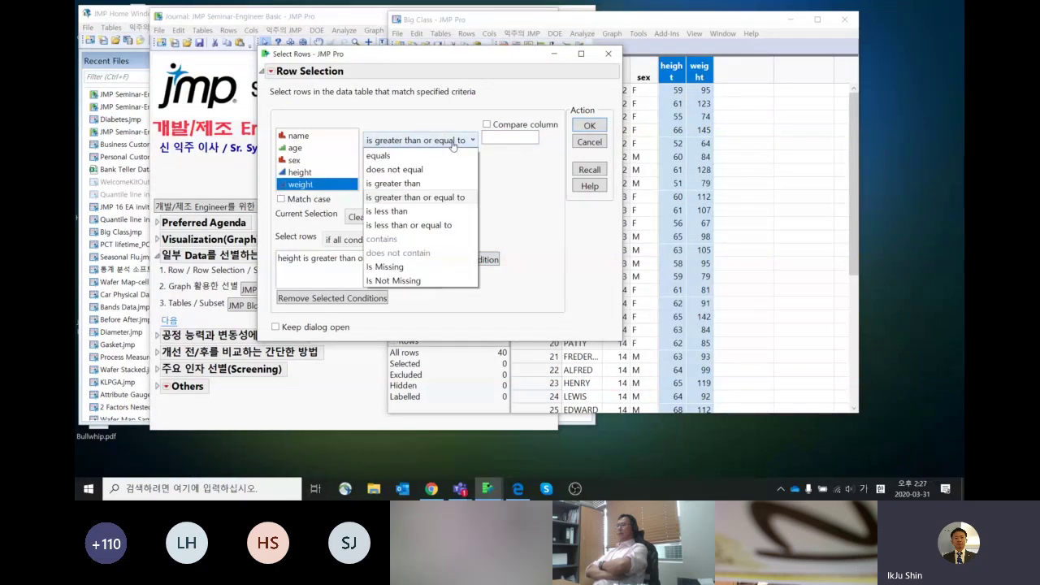
{"action": "left_click", "coordinate": [448, 226]}
{"action": "left_click", "coordinate": [496, 141]}
{"action": "type", "text": "100"}
{"action": "left_click", "coordinate": [475, 260]}
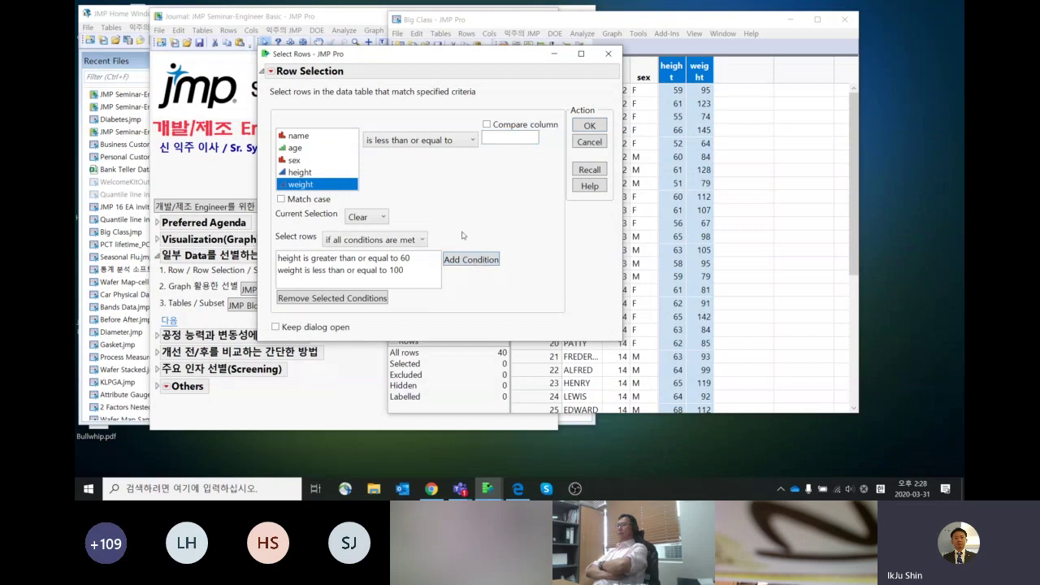
Step: Keep the rule "if all conditions are met" and run the row selection
{"action": "left_click", "coordinate": [421, 243]}
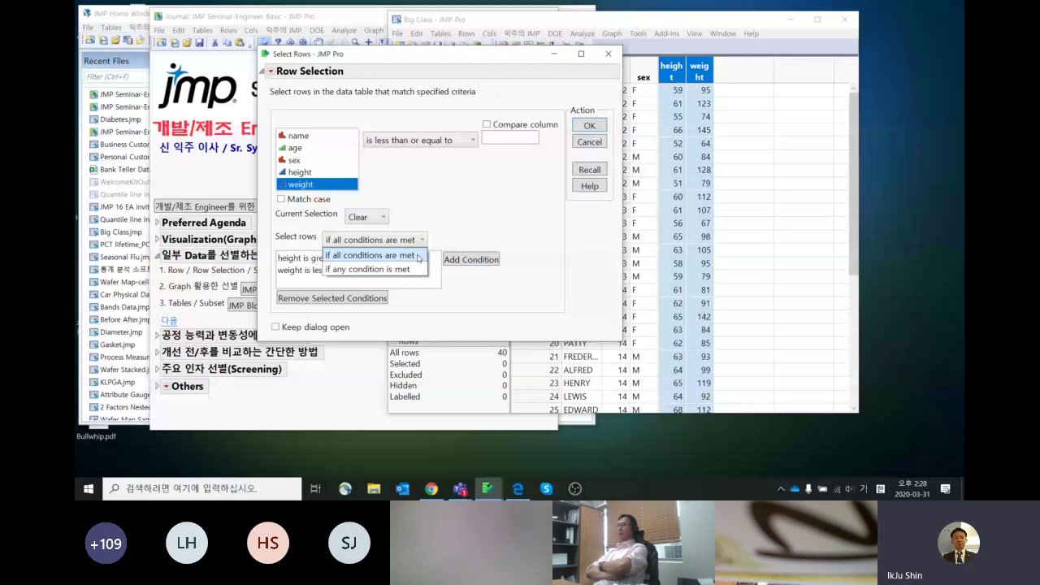
{"action": "left_click", "coordinate": [419, 256]}
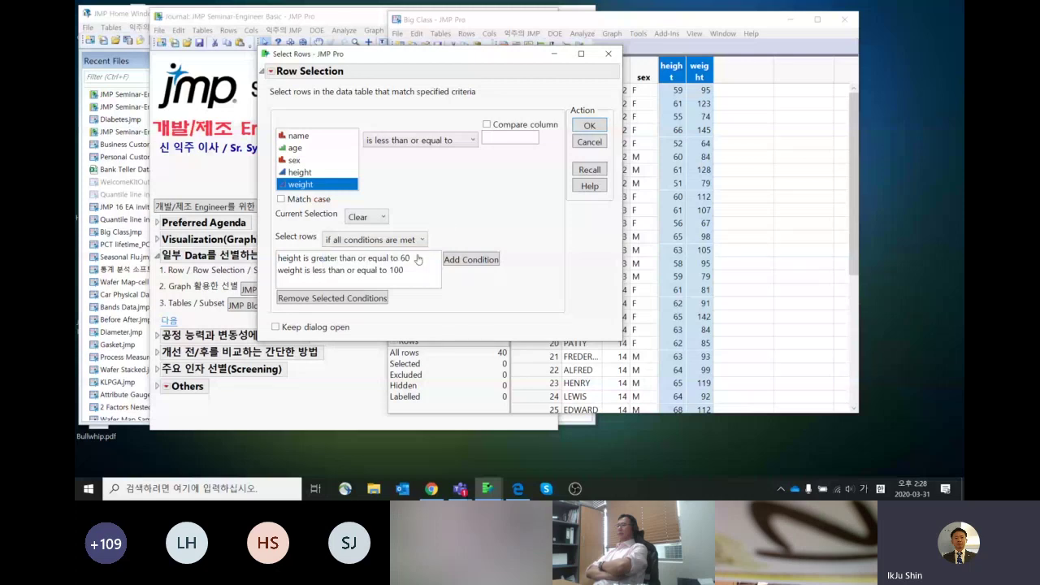
{"action": "left_click", "coordinate": [578, 128]}
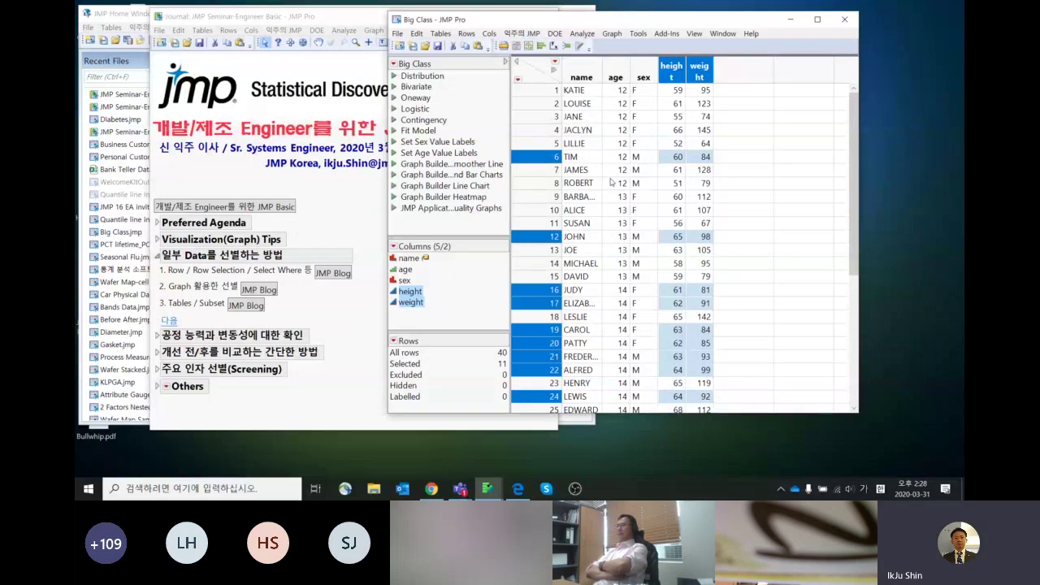
Step: Open the selected Big Class rows in a separate linked subset table and move its window clear for viewing
{"action": "right_click", "coordinate": [413, 366]}
{"action": "left_click", "coordinate": [452, 403]}
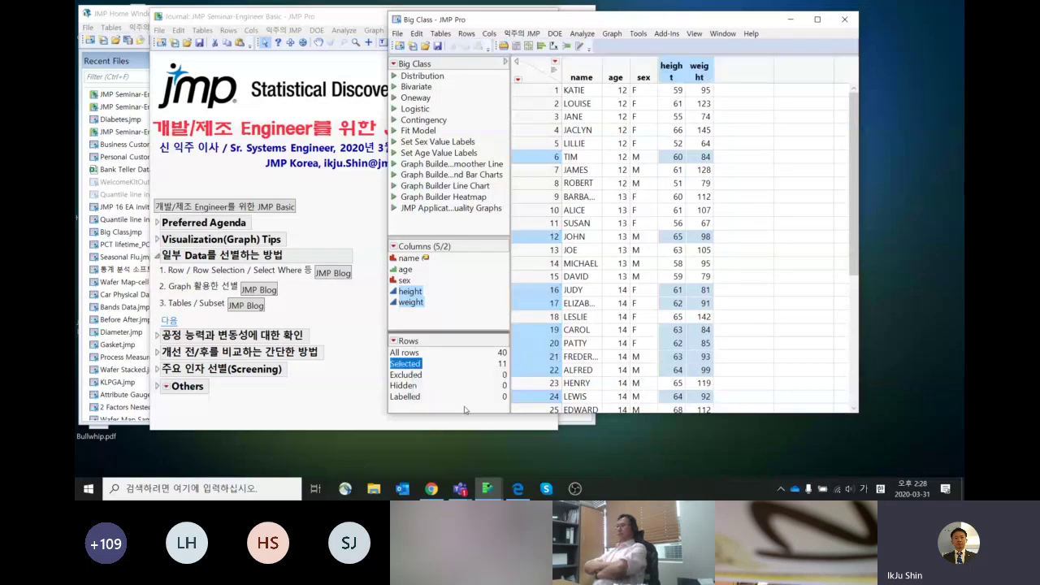
{"action": "left_click_drag", "start_coordinate": [662, 185], "coordinate": [449, 160]}
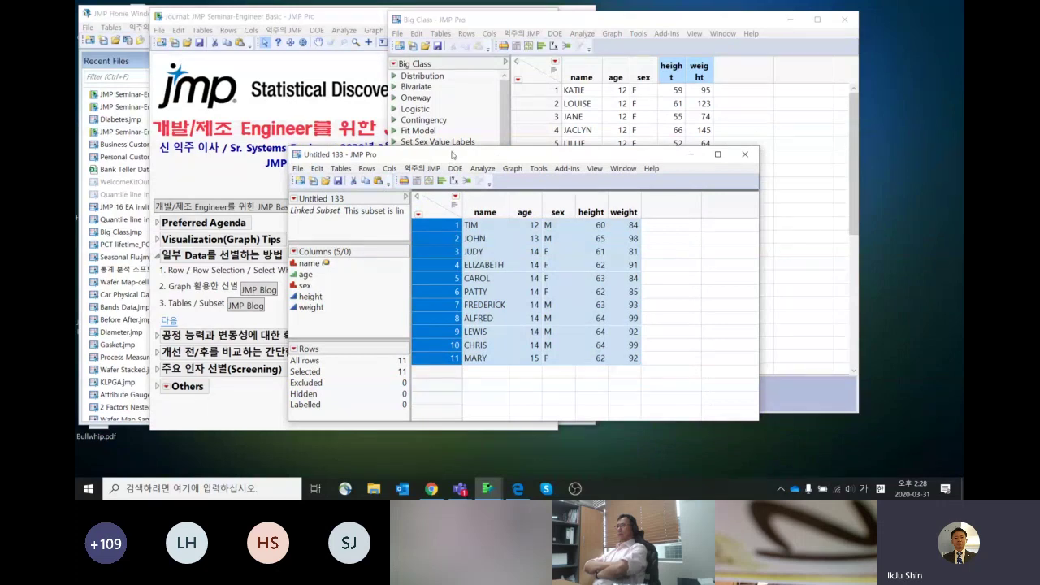
Step: Close the linked subset table and clear the row and column selections in Big Class
{"action": "left_click", "coordinate": [740, 158]}
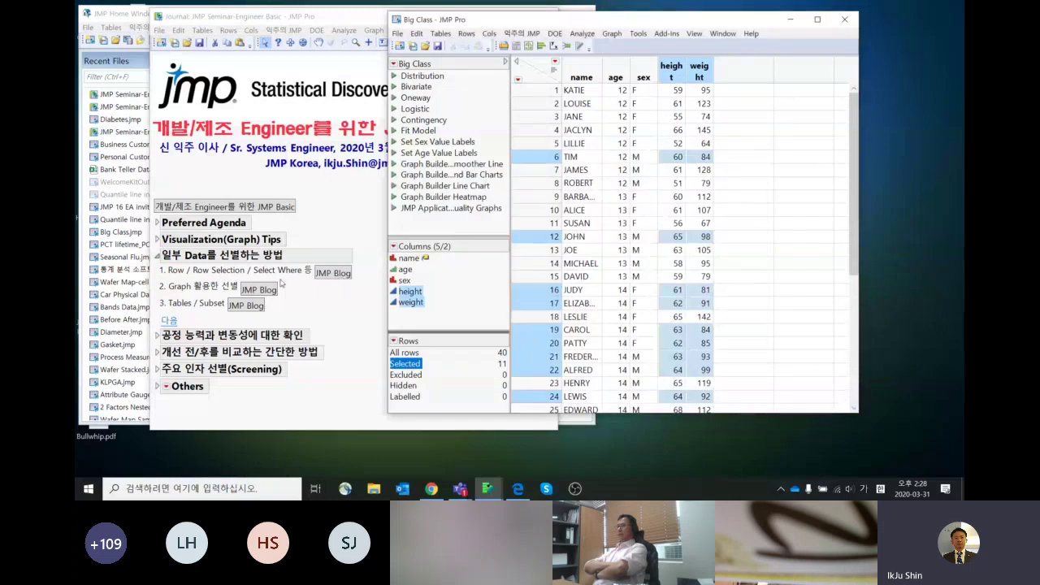
{"action": "left_click", "coordinate": [534, 83]}
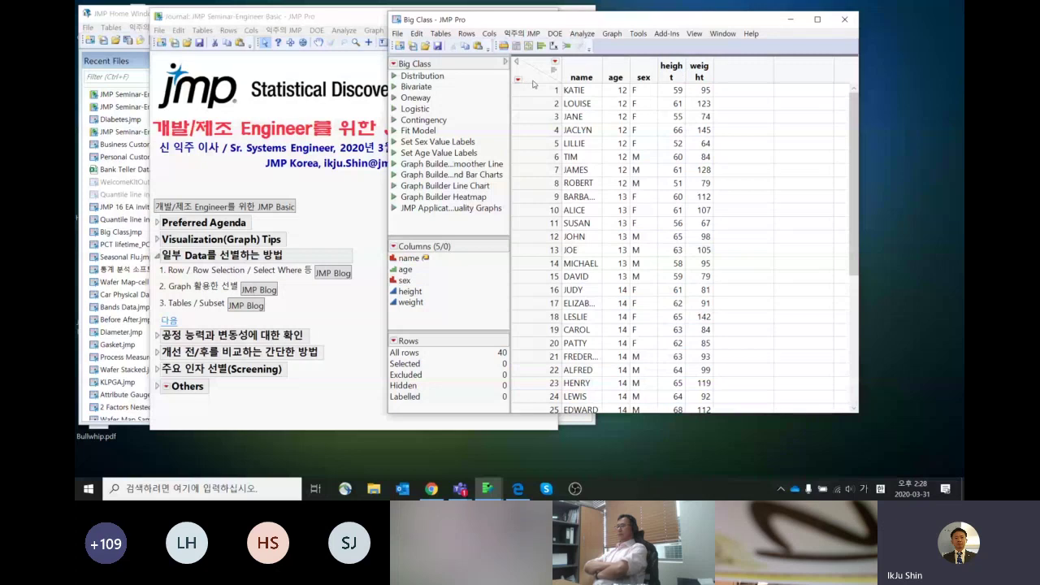
Step: Build a Graph Builder plot with height on the X axis and weight on the Y axis
{"action": "left_click", "coordinate": [612, 34]}
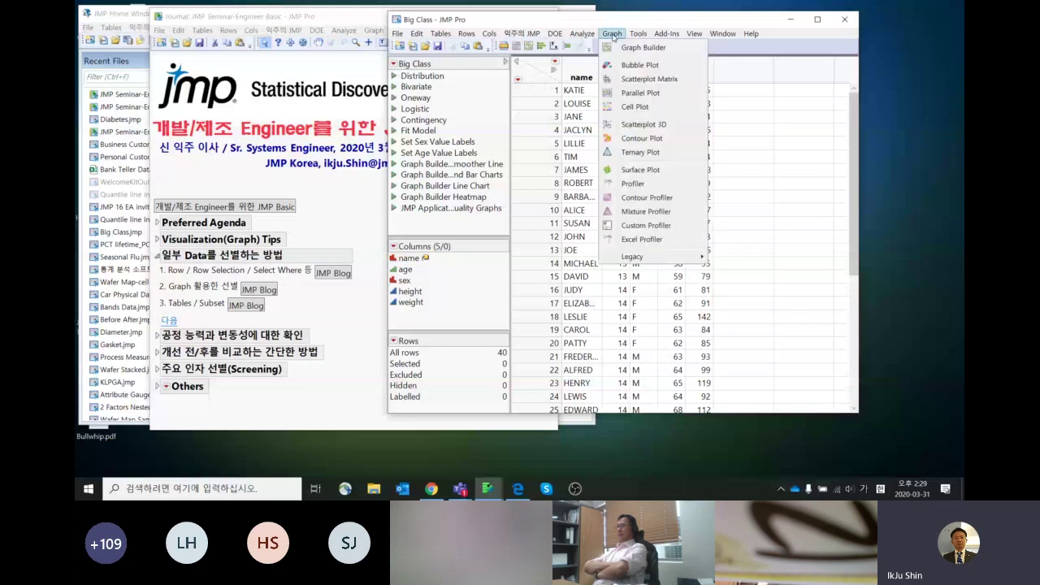
{"action": "left_click", "coordinate": [642, 48]}
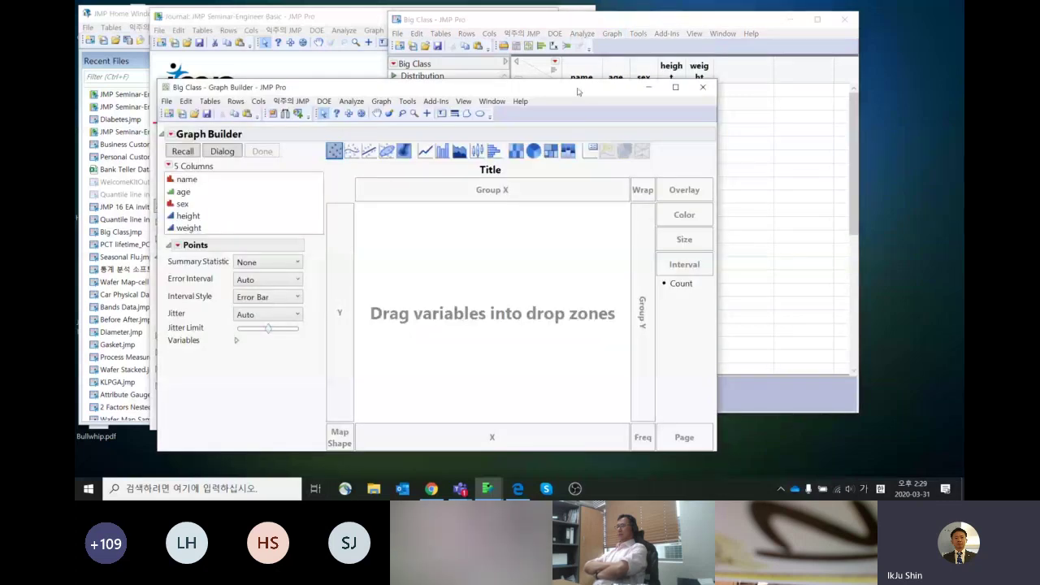
{"action": "left_click_drag", "start_coordinate": [344, 174], "coordinate": [562, 392]}
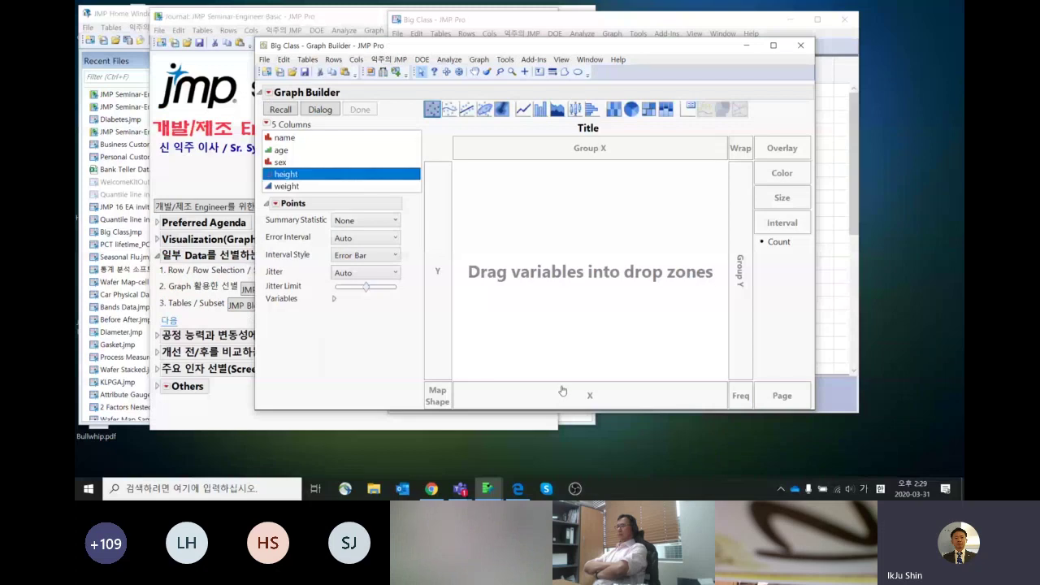
{"action": "left_click_drag", "start_coordinate": [345, 187], "coordinate": [439, 260]}
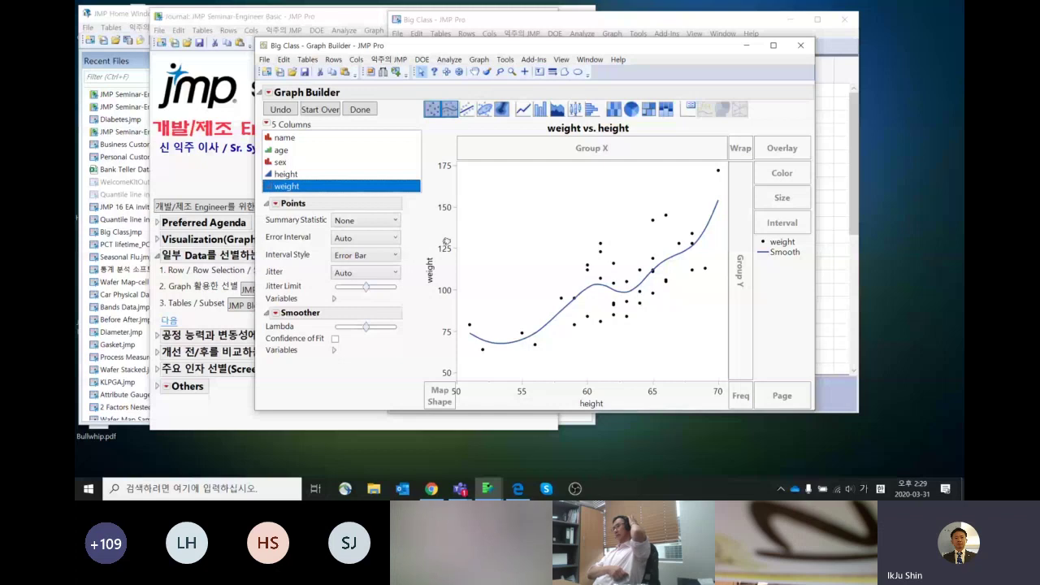
Step: Select the graph points with weight above about 125 and height above about 63, and exclude their rows
{"action": "left_click_drag", "start_coordinate": [632, 164], "coordinate": [722, 254]}
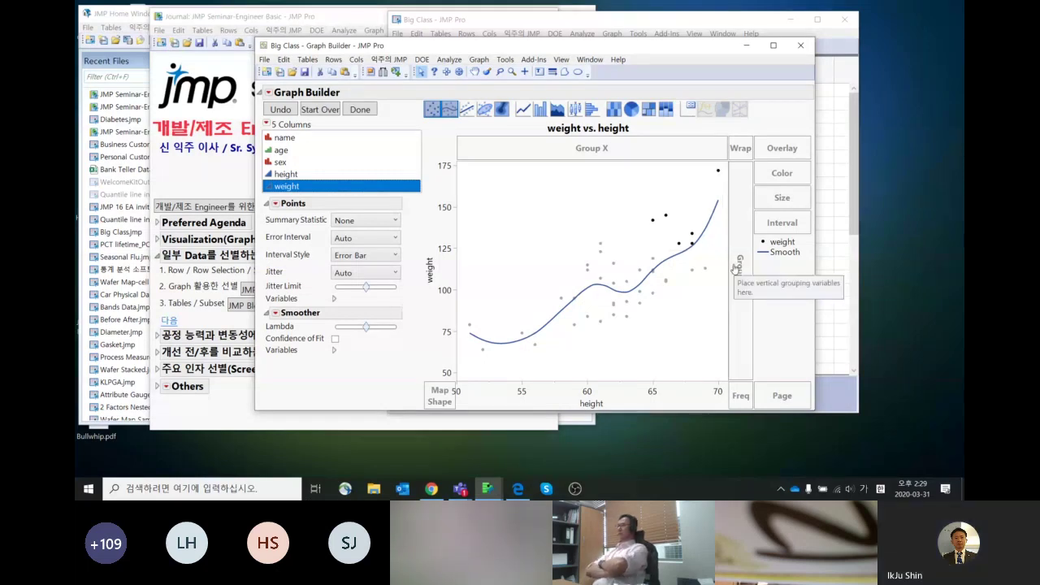
{"action": "right_click", "coordinate": [666, 219]}
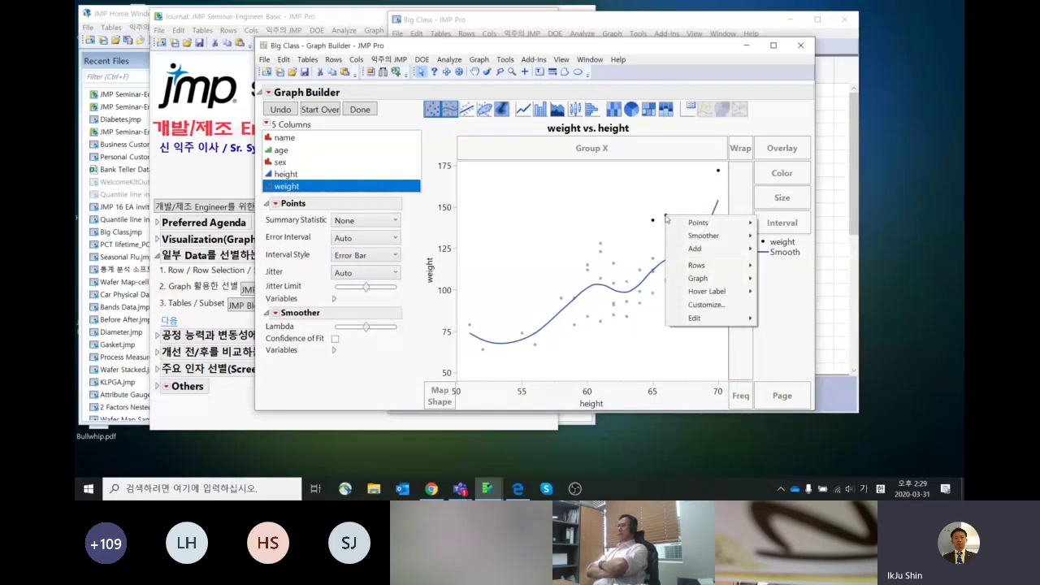
{"action": "mouse_move", "coordinate": [697, 266]}
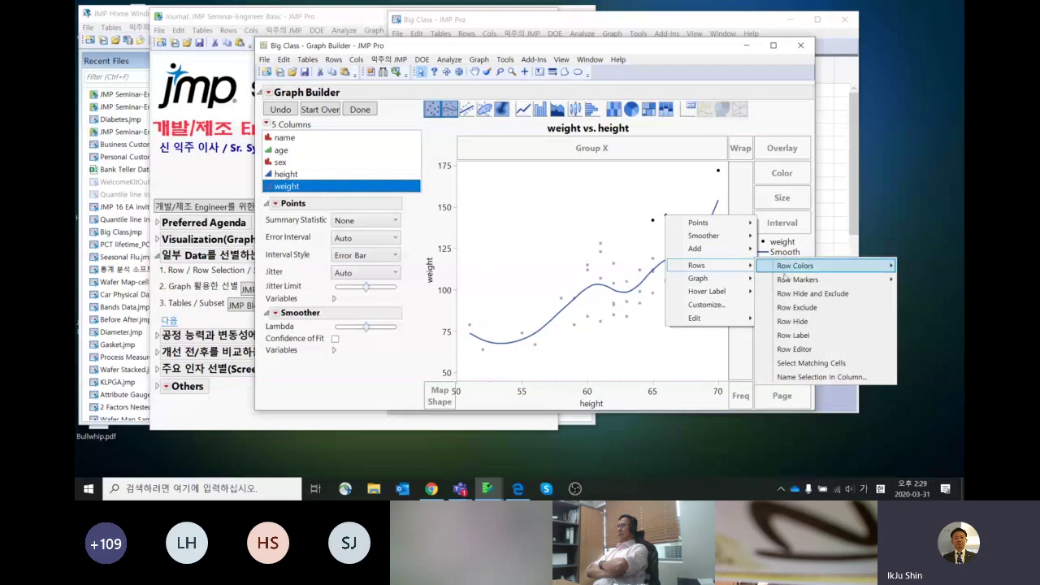
{"action": "mouse_move", "coordinate": [789, 281]}
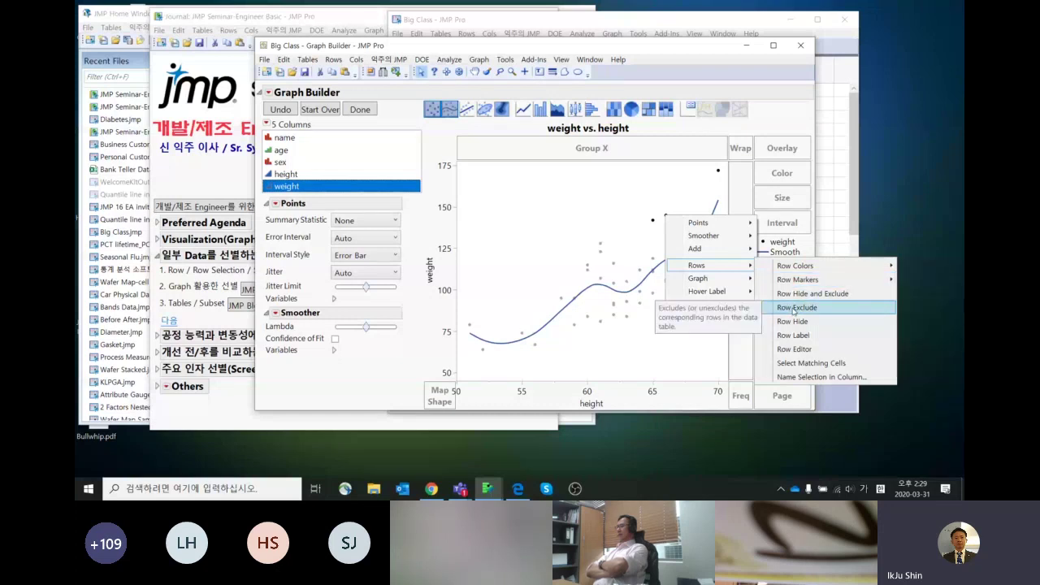
{"action": "left_click", "coordinate": [794, 309]}
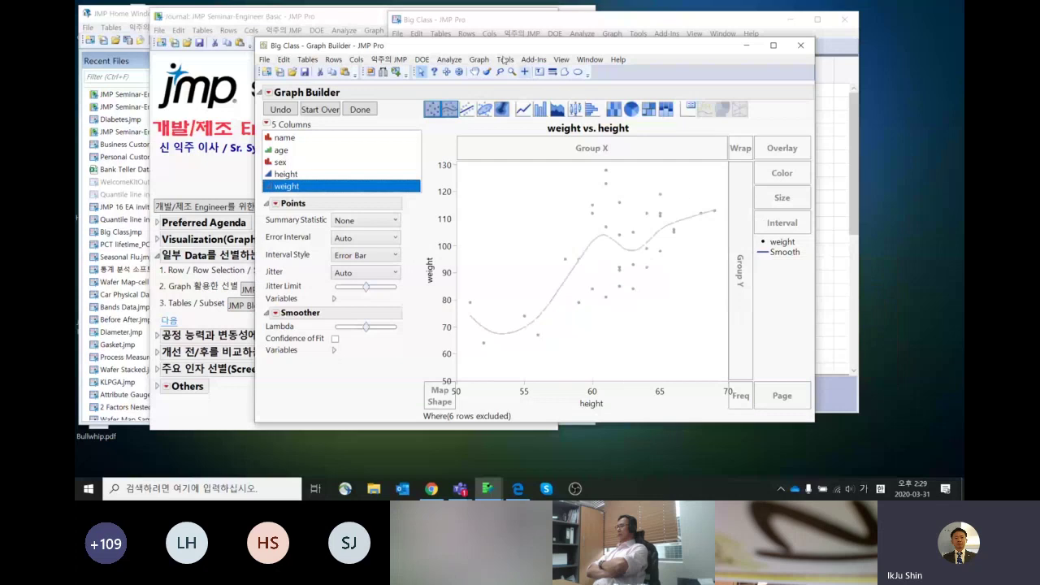
Step: Move the graph off the Big Class table and invert the row selection there
{"action": "left_click_drag", "start_coordinate": [475, 47], "coordinate": [838, 173]}
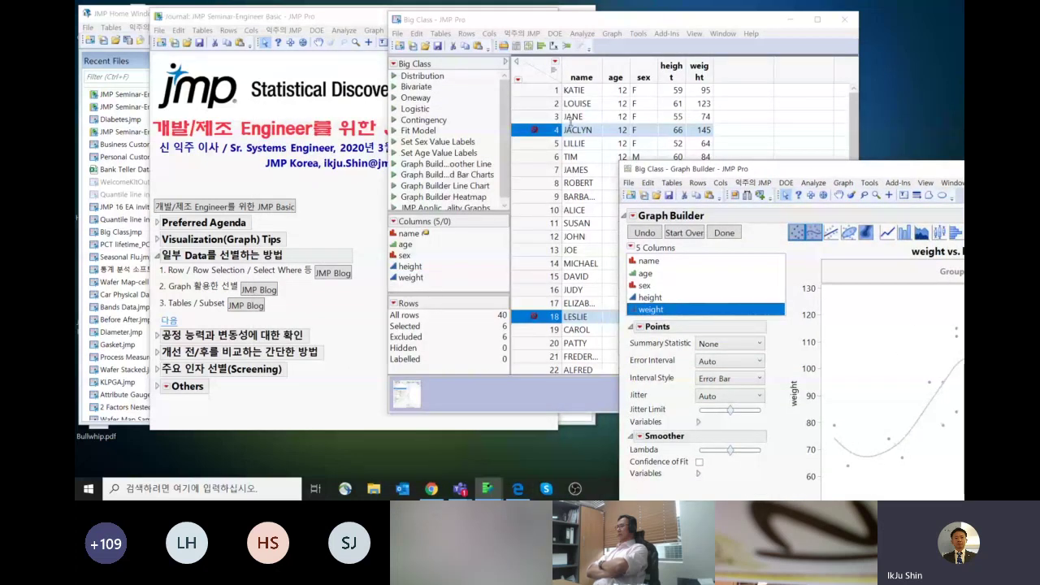
{"action": "right_click", "coordinate": [541, 129]}
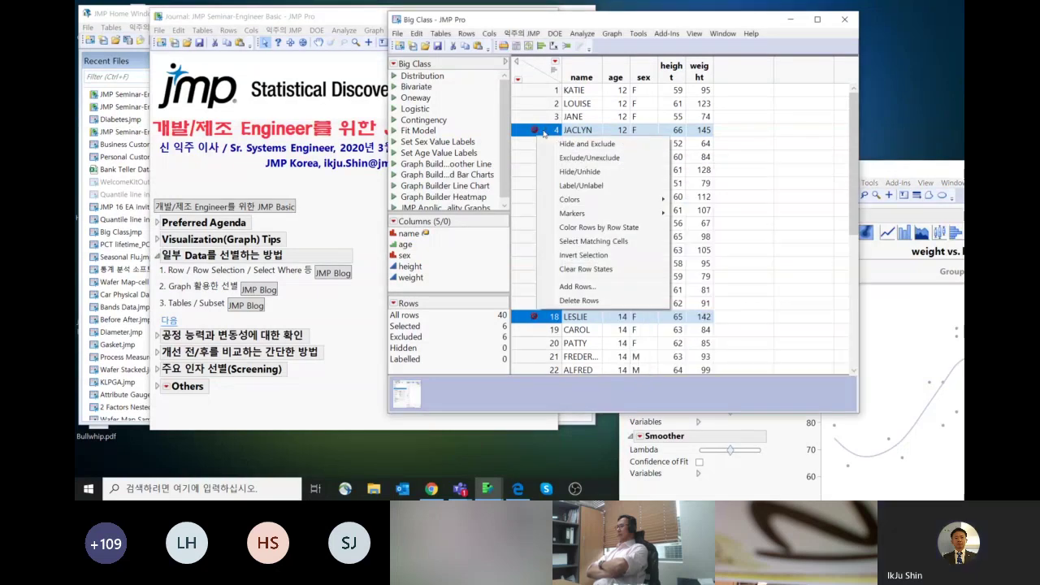
{"action": "left_click", "coordinate": [561, 255]}
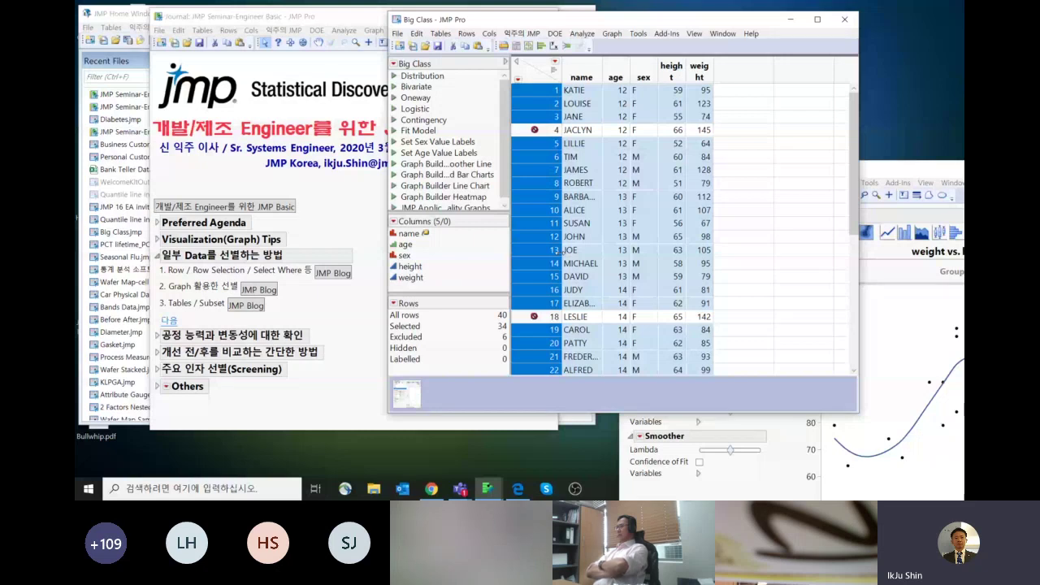
Step: Close the Graph Builder window and deselect all rows in the Big Class table
{"action": "left_click_drag", "start_coordinate": [929, 173], "coordinate": [624, 143]}
{"action": "left_click", "coordinate": [699, 134]}
{"action": "left_click", "coordinate": [529, 70]}
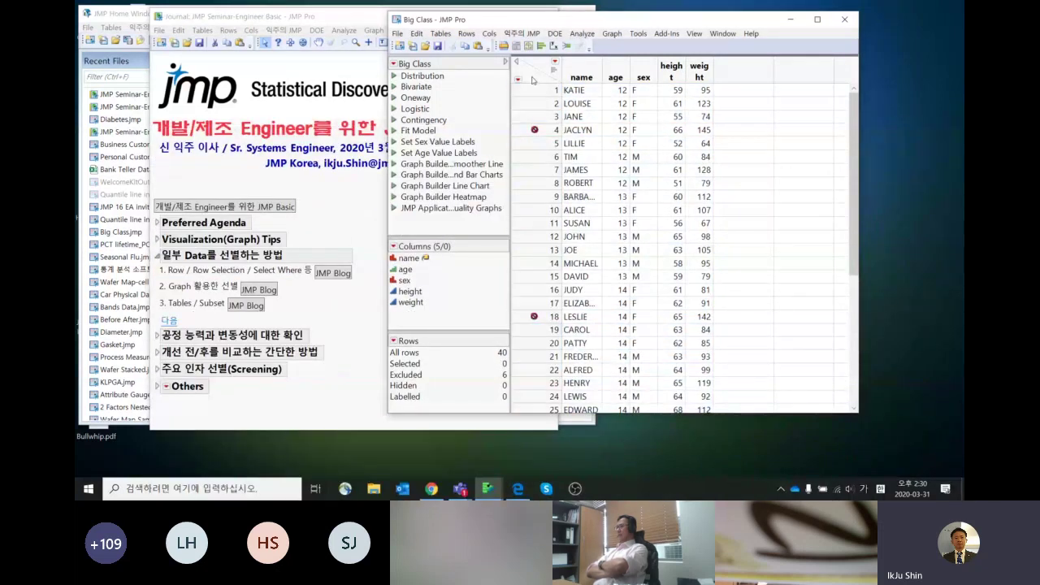
Step: Clear all row states in the Big Class table to remove the row exclusions
{"action": "right_click", "coordinate": [531, 80]}
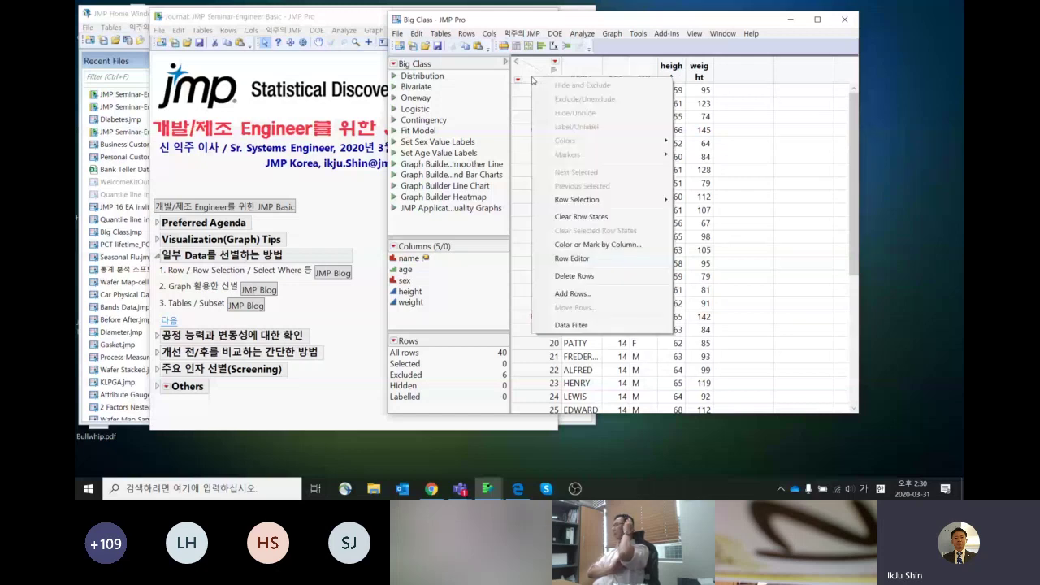
{"action": "left_click", "coordinate": [529, 80]}
{"action": "right_click", "coordinate": [531, 81]}
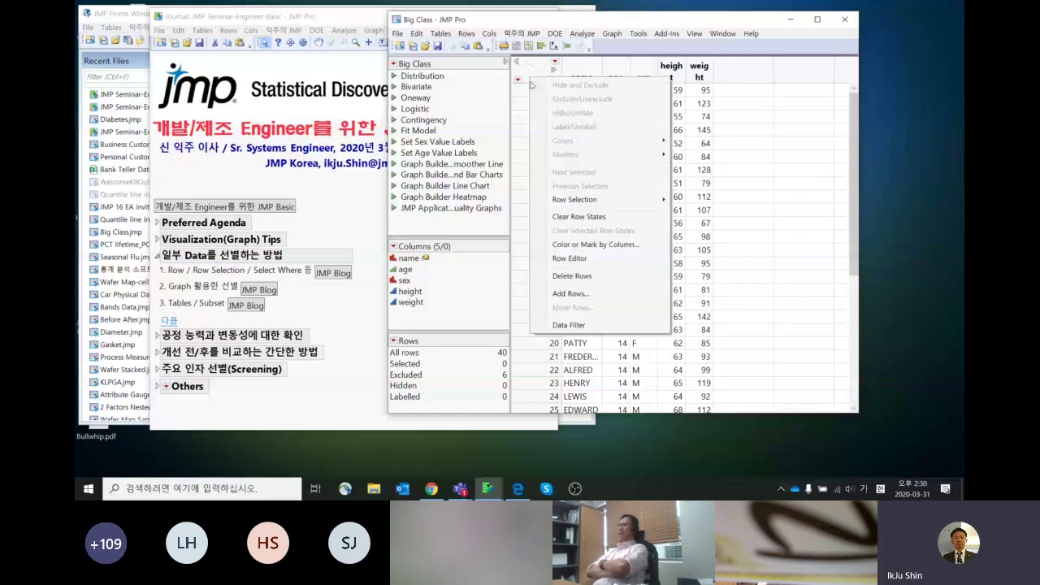
{"action": "left_click", "coordinate": [587, 219]}
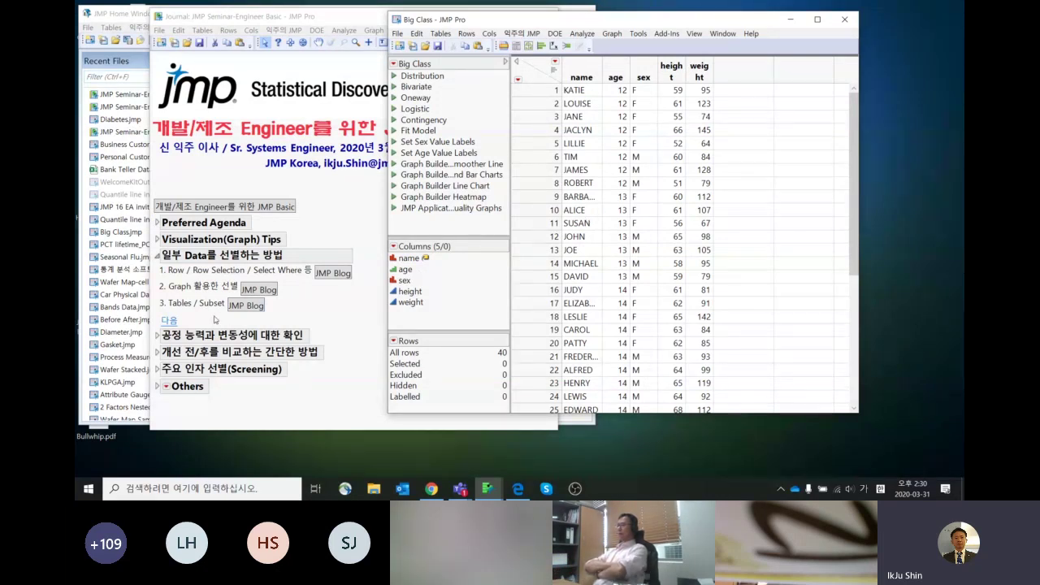
Step: Circle the Tables / Subset item in the journal temporarily, and return to the Big Class table
{"action": "left_click_drag", "start_coordinate": [221, 302], "coordinate": [216, 319]}
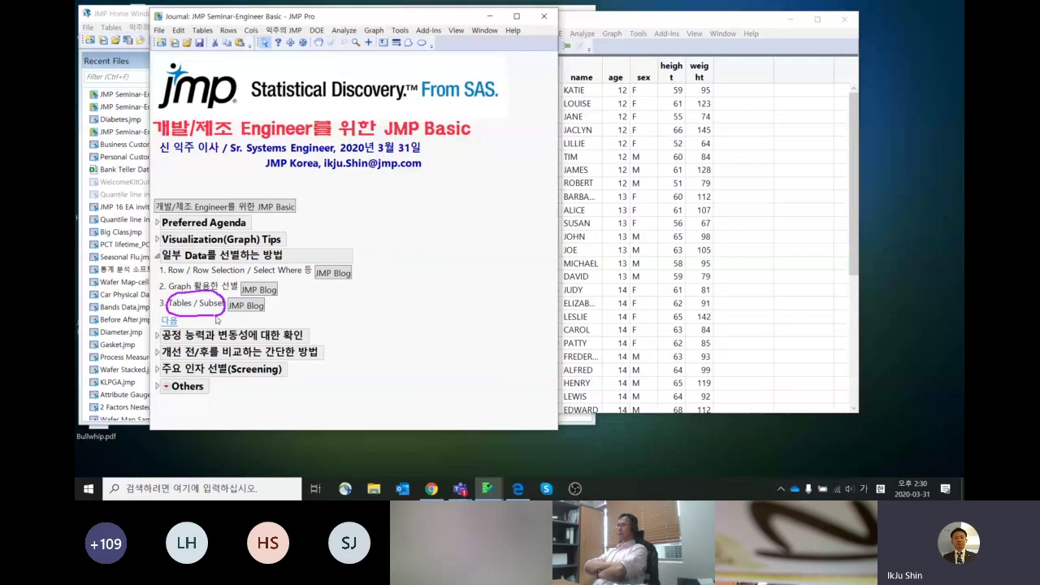
{"action": "key", "text": "Escape"}
{"action": "left_click", "coordinate": [656, 23]}
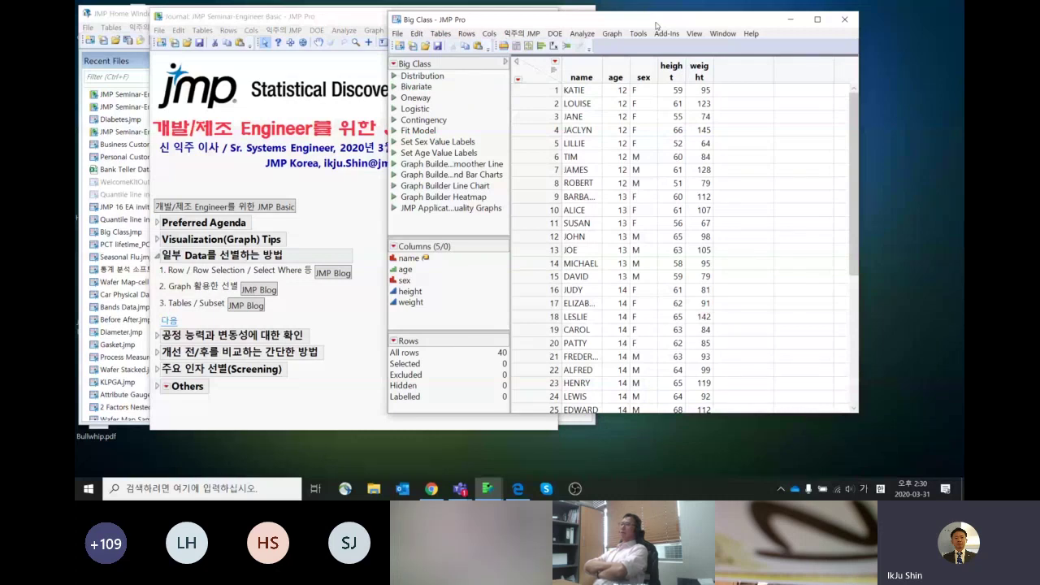
Step: Set up a Subset of the Big Class table with a random sample size of 3
{"action": "left_click", "coordinate": [643, 72]}
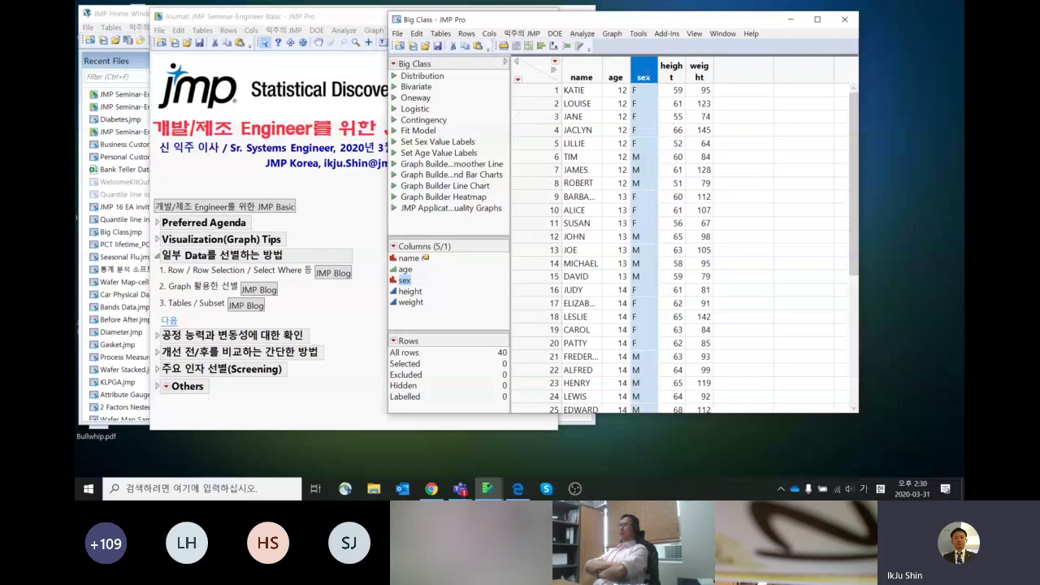
{"action": "left_click", "coordinate": [699, 71]}
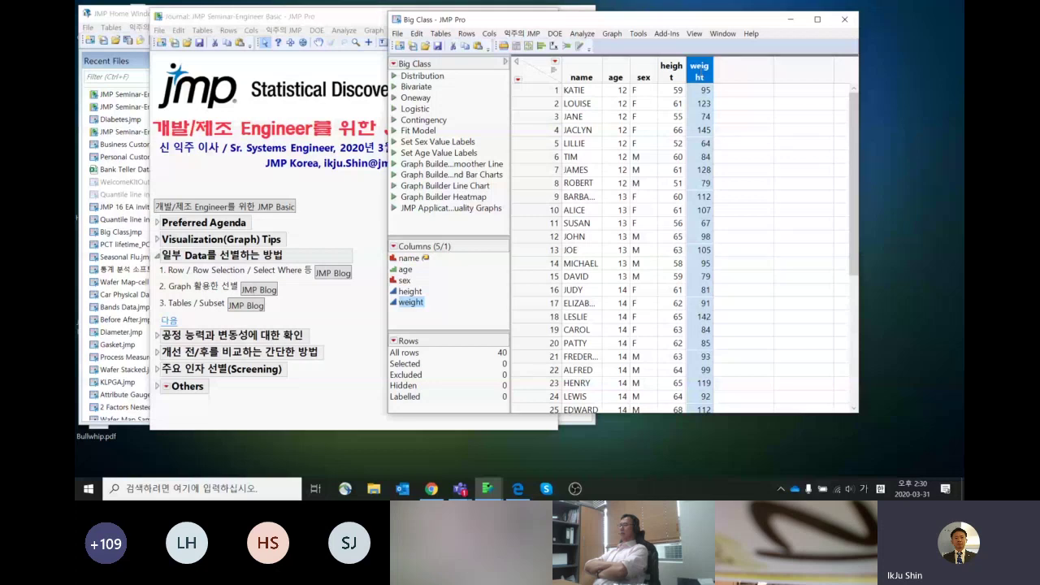
{"action": "left_click", "coordinate": [543, 73]}
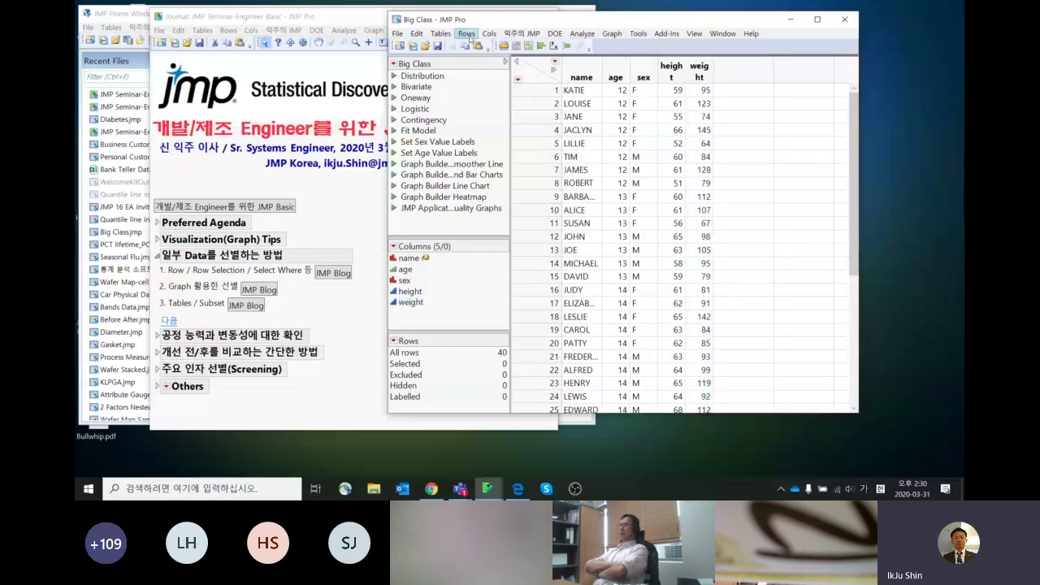
{"action": "left_click", "coordinate": [440, 34]}
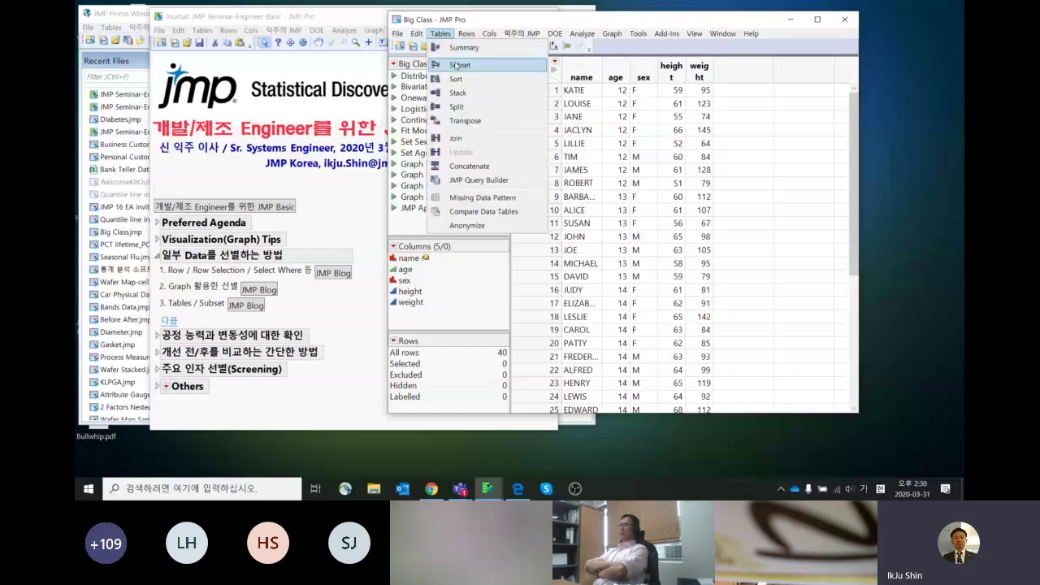
{"action": "left_click", "coordinate": [458, 65]}
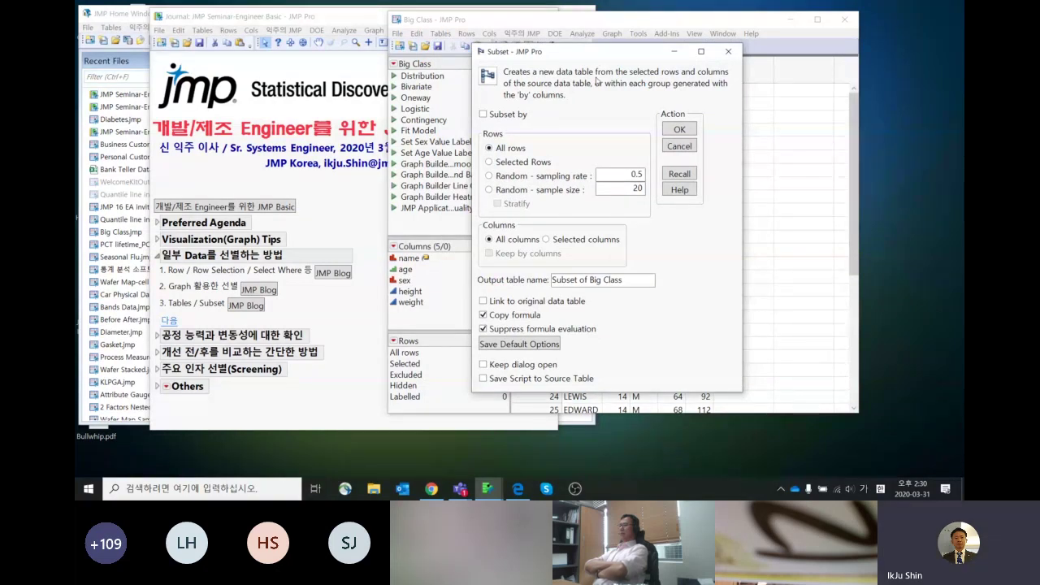
{"action": "left_click", "coordinate": [553, 198]}
{"action": "key", "text": "Tab"}
{"action": "type", "text": "3"}
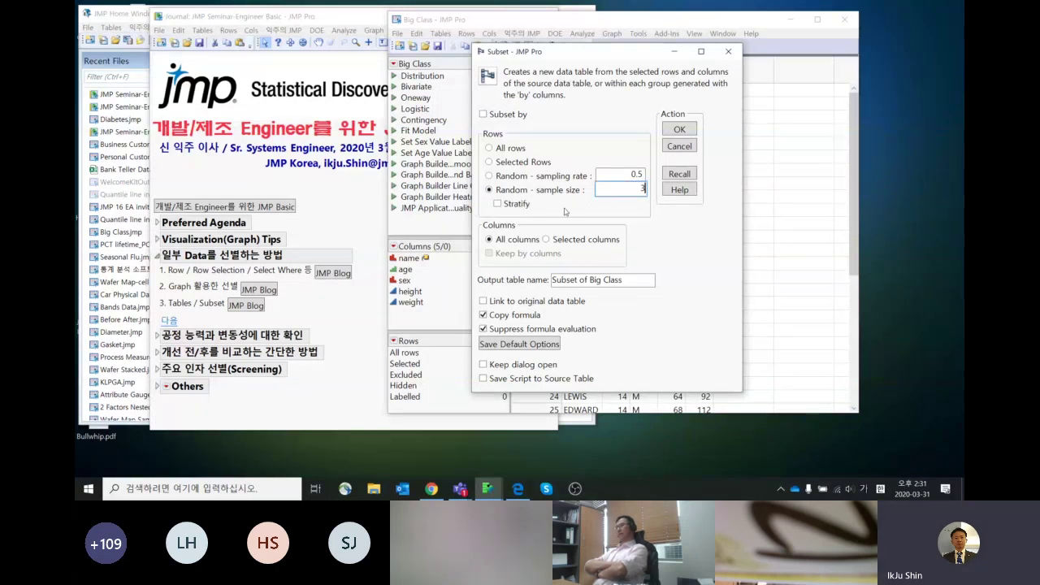
Step: Stratify the random sample by sex and create the subset table
{"action": "left_click", "coordinate": [522, 205]}
{"action": "left_click", "coordinate": [539, 269]}
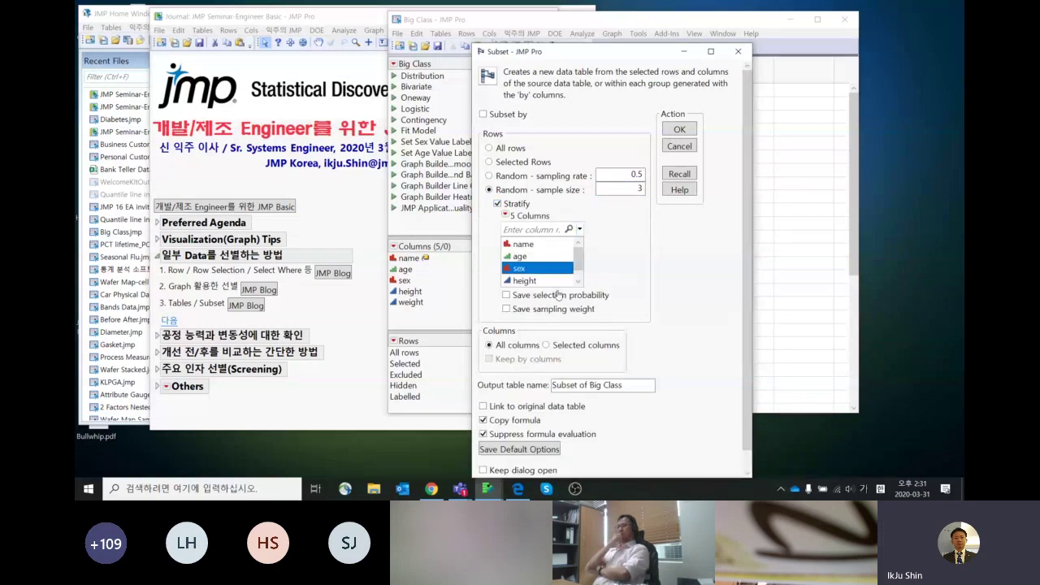
{"action": "left_click_drag", "start_coordinate": [574, 51], "coordinate": [485, 44]}
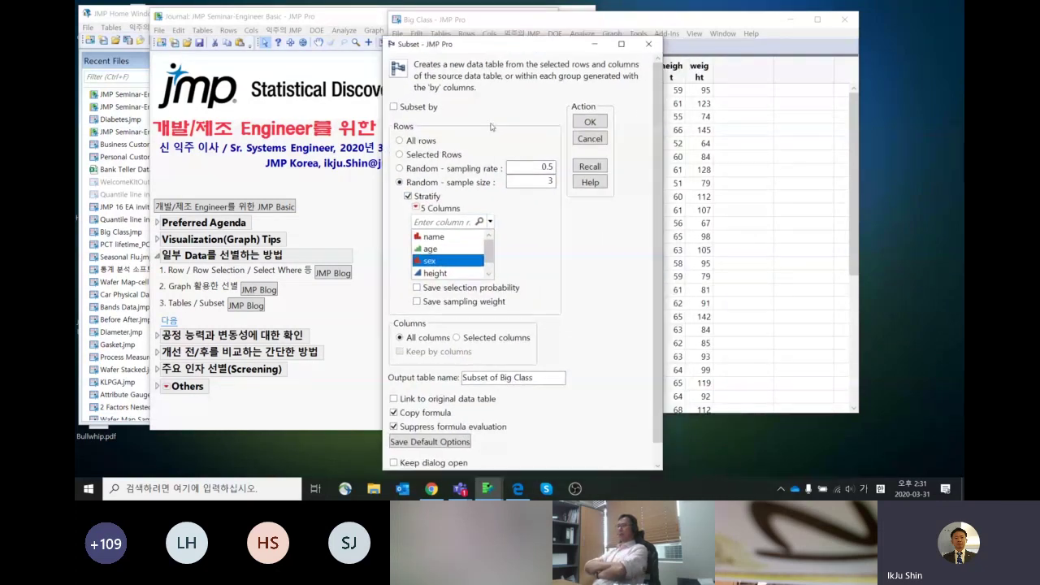
{"action": "left_click", "coordinate": [590, 122]}
Step: Widen the weight column in the subset table and highlight the male rows' sex values and all weight values
{"action": "left_click_drag", "start_coordinate": [751, 70], "coordinate": [759, 70]}
{"action": "left_click", "coordinate": [683, 89]}
{"action": "left_click_drag", "start_coordinate": [684, 105], "coordinate": [684, 160]}
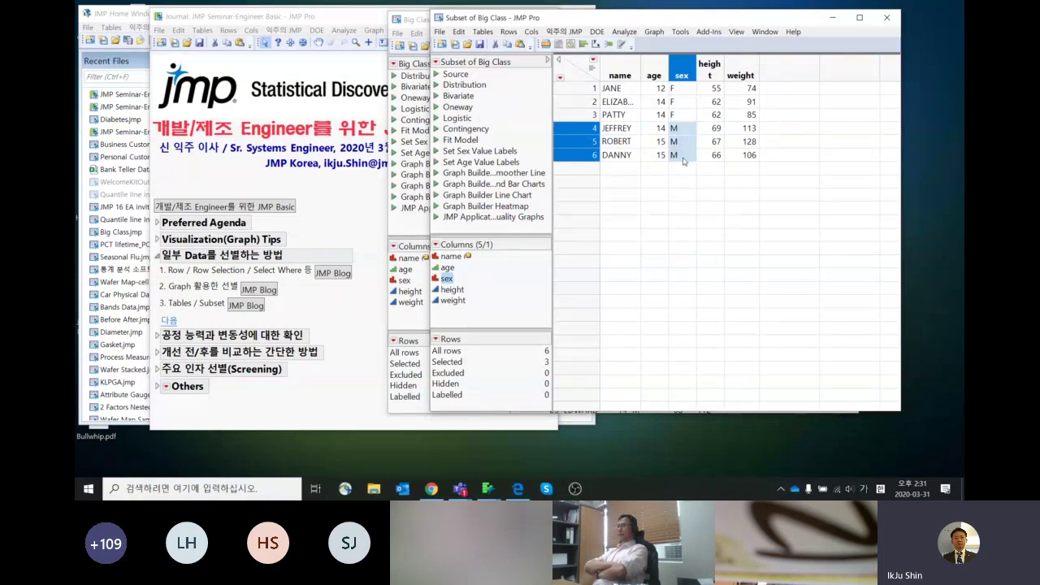
{"action": "left_click_drag", "start_coordinate": [742, 89], "coordinate": [742, 156]}
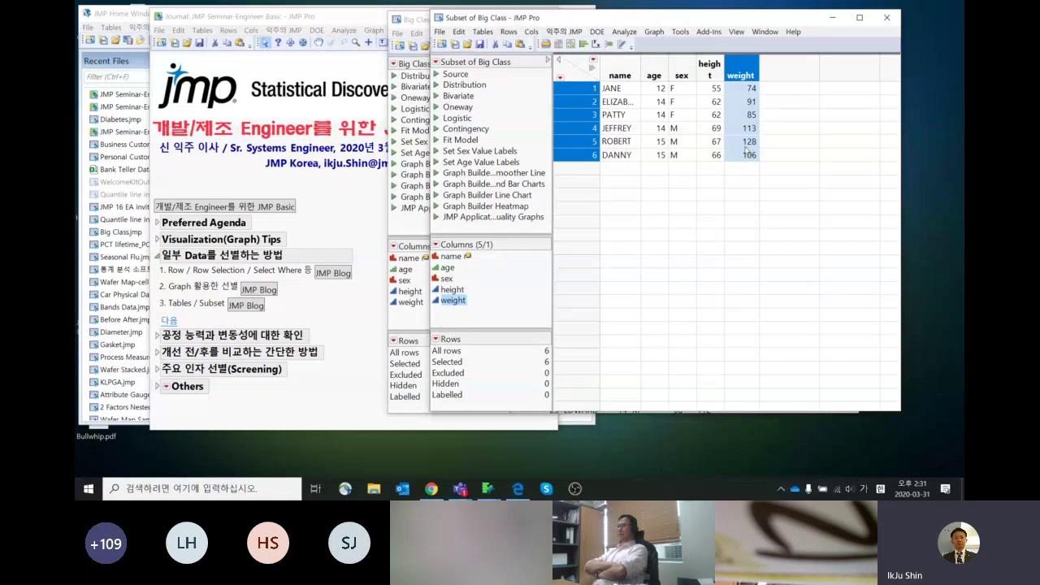
Step: Close the subset table and temporarily circle the JMP Blog links beside the data selection topics in the journal
{"action": "left_click", "coordinate": [894, 19]}
{"action": "left_click", "coordinate": [519, 266]}
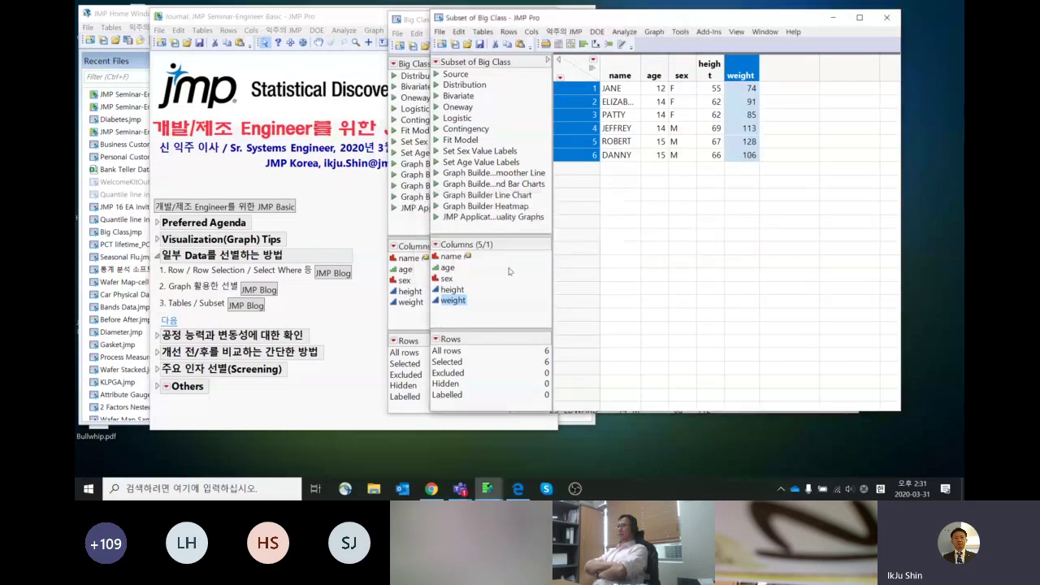
{"action": "left_click", "coordinate": [319, 323]}
{"action": "mouse_move", "coordinate": [332, 317]}
{"action": "left_mouse_down"}
{"action": "mouse_move", "coordinate": [216, 298]}
{"action": "mouse_move", "coordinate": [353, 289]}
{"action": "left_mouse_up"}
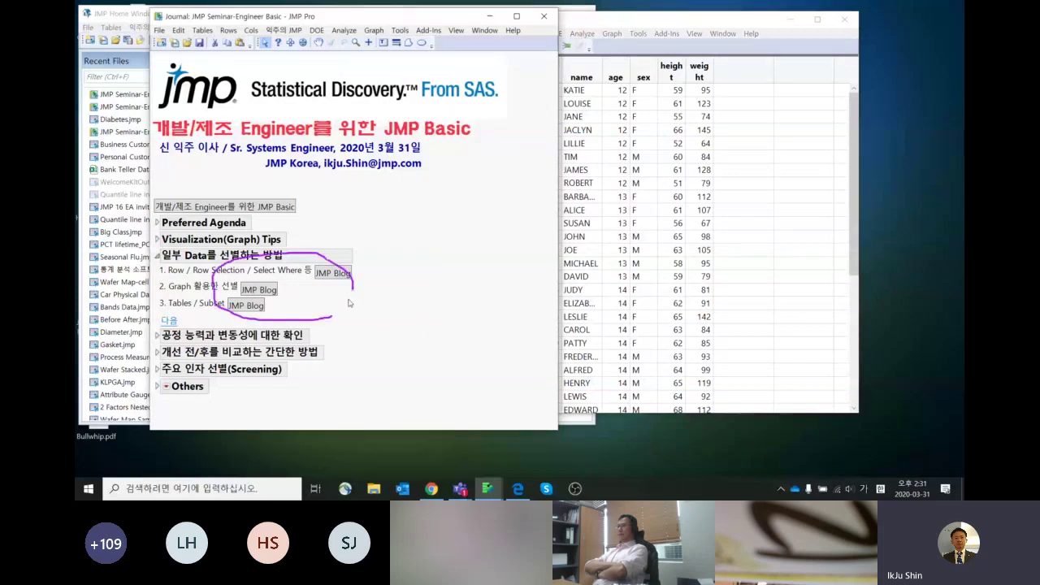
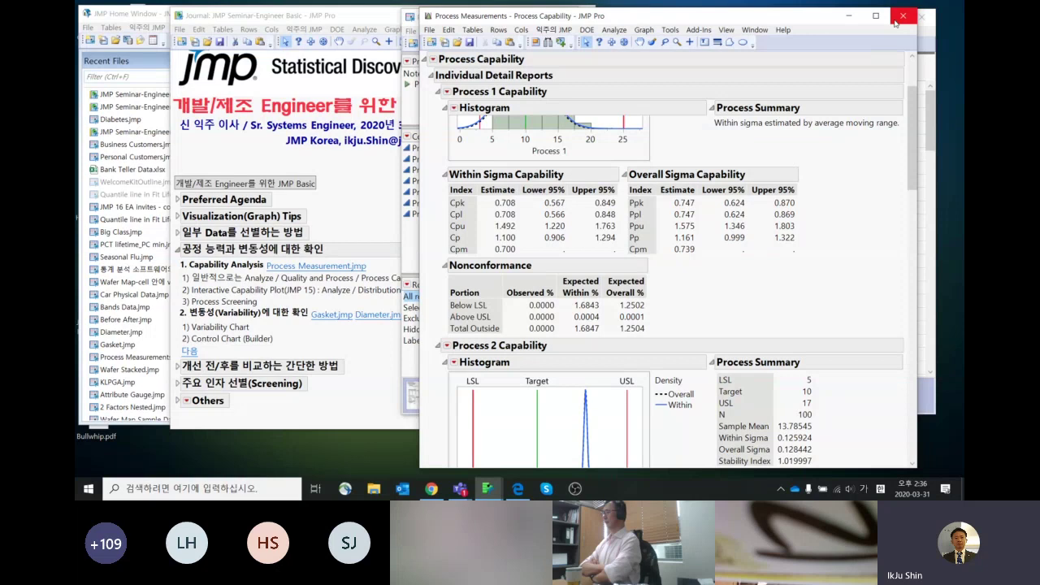
Step: Review the Process 1 histogram and summary, and close the Process Capability report
{"action": "scroll", "coordinate": [845, 301], "scroll_direction": "up", "scroll_amount": 3}
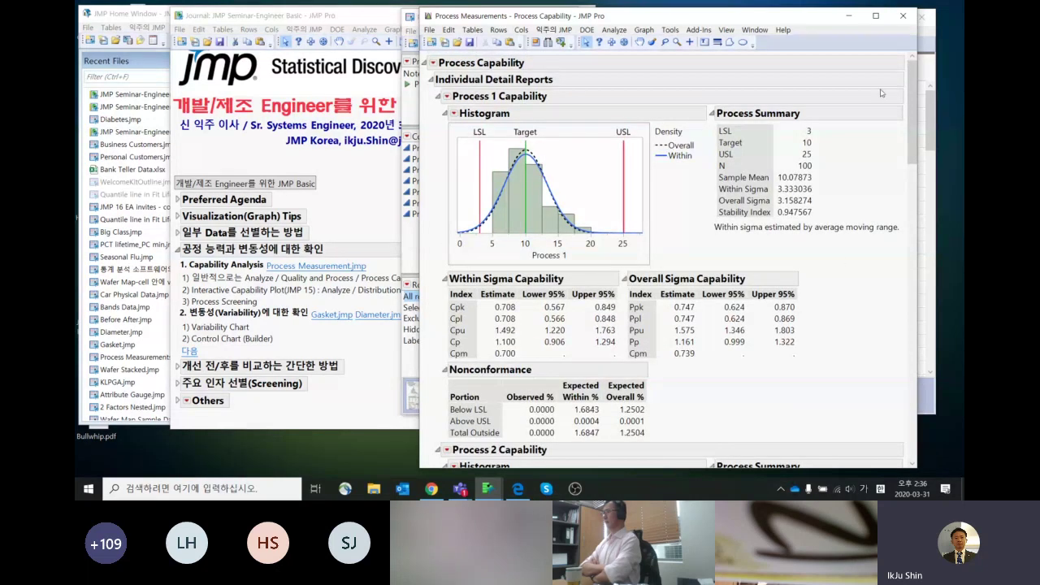
{"action": "left_click", "coordinate": [895, 18]}
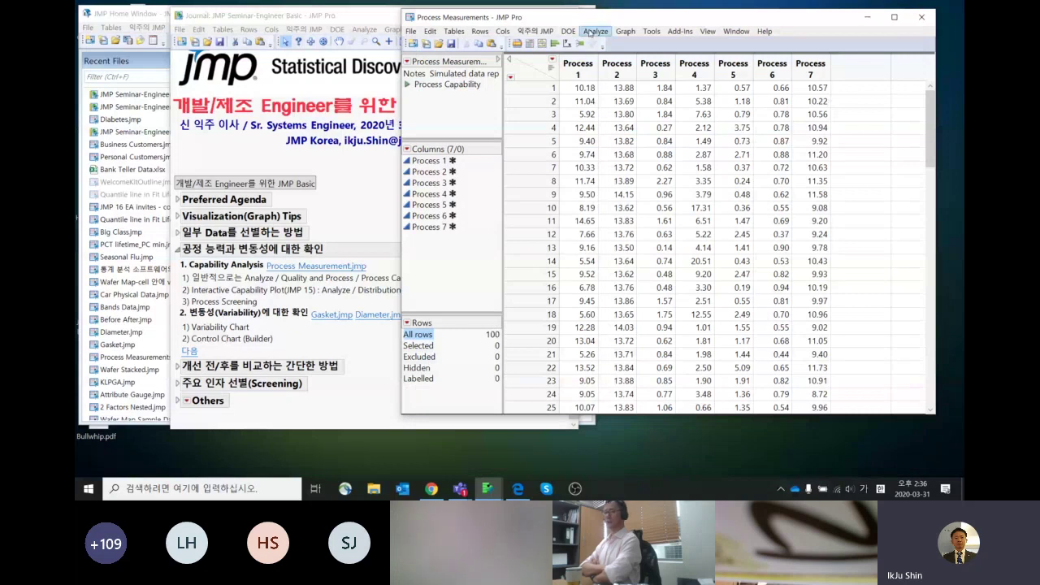
Step: Select all seven process columns and point out the Process Capability analysis without running it
{"action": "left_click_drag", "start_coordinate": [577, 69], "coordinate": [806, 111]}
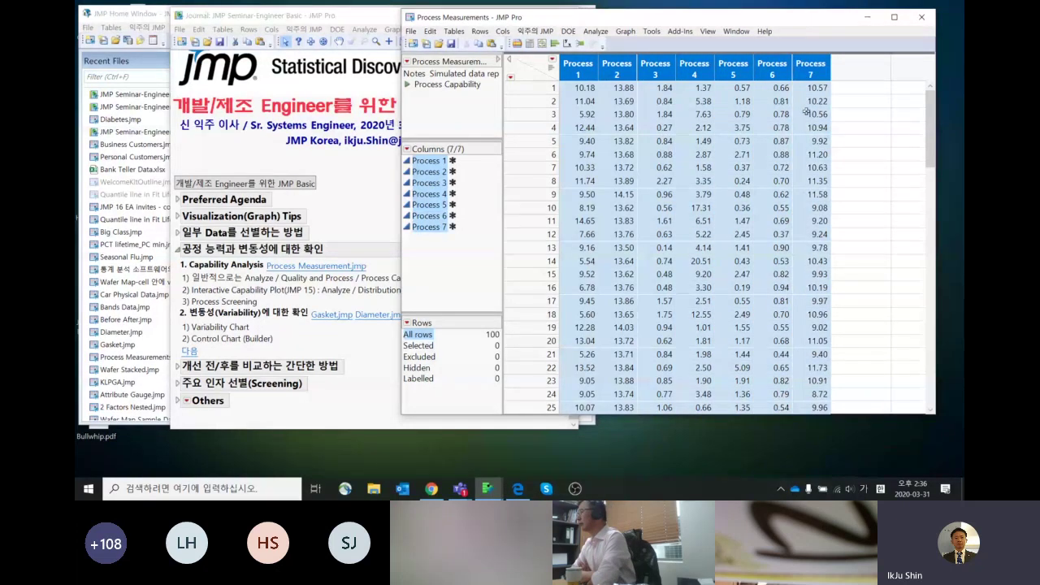
{"action": "left_click", "coordinate": [595, 32]}
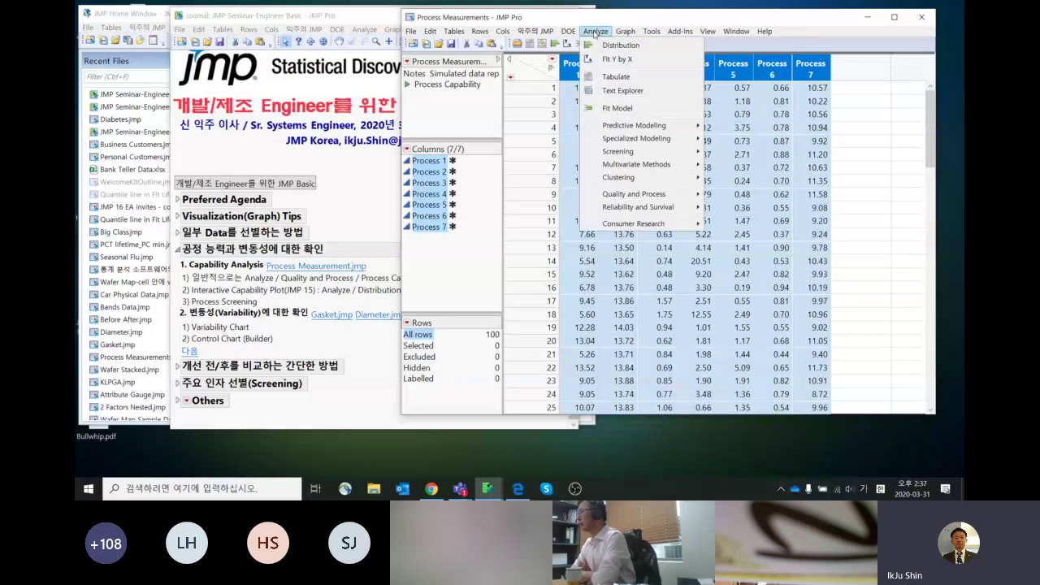
{"action": "mouse_move", "coordinate": [620, 144]}
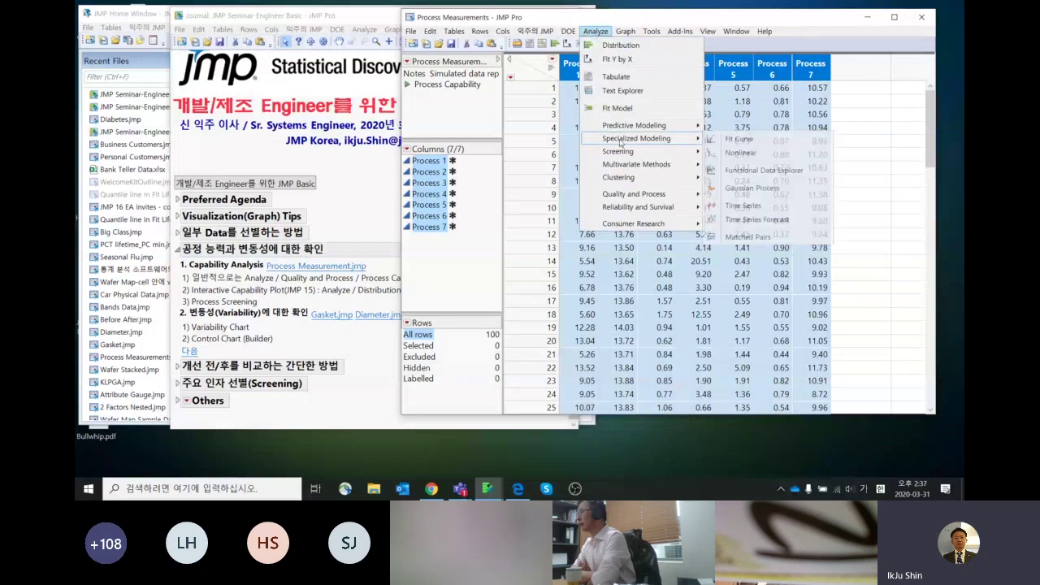
{"action": "mouse_move", "coordinate": [642, 197]}
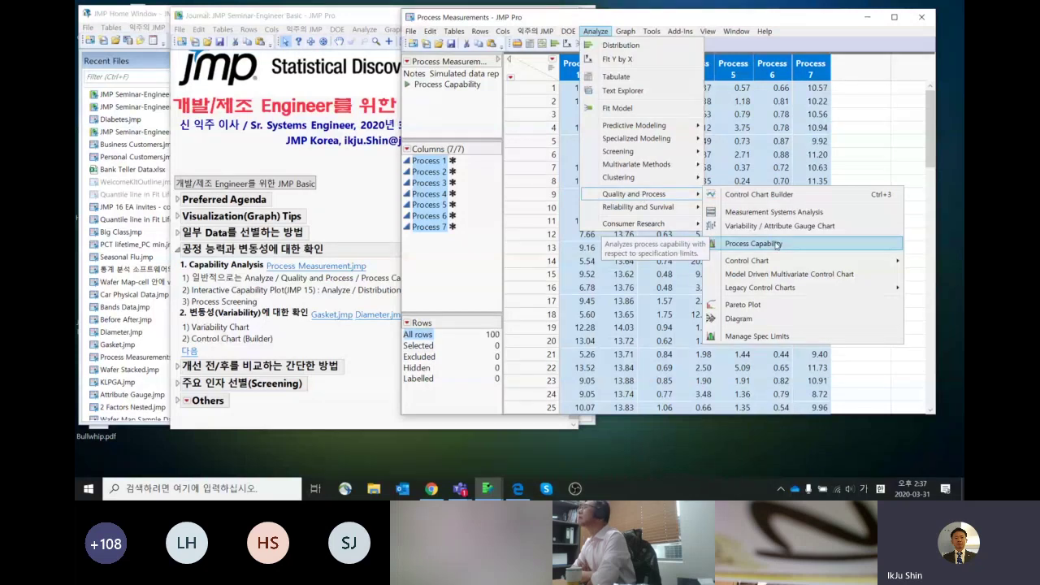
{"action": "left_click", "coordinate": [529, 65]}
Step: Run a Distribution analysis on the Process 1 column with Create Process Capability enabled
{"action": "left_click", "coordinate": [566, 68]}
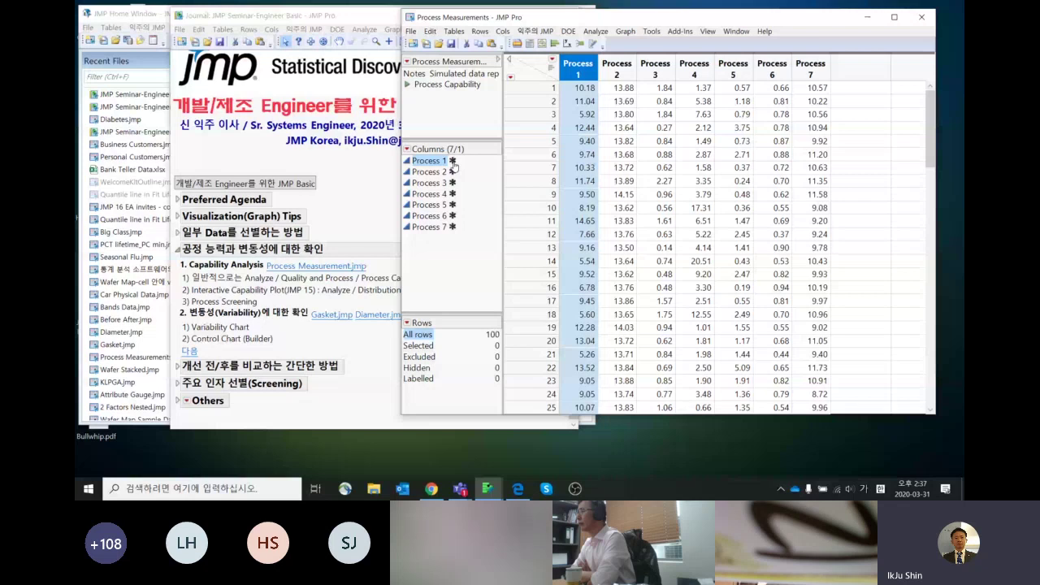
{"action": "left_click", "coordinate": [596, 31]}
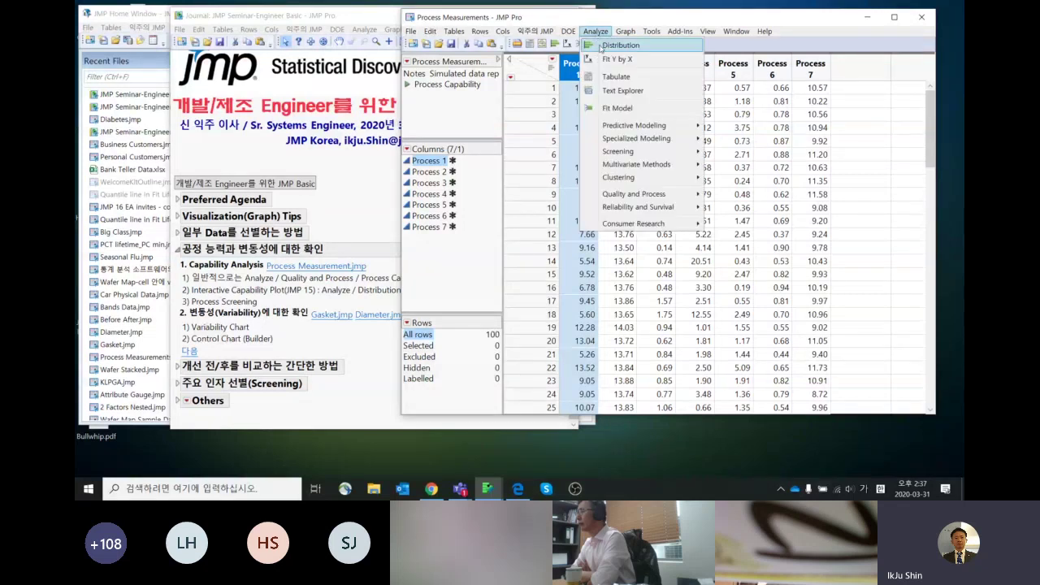
{"action": "left_click", "coordinate": [621, 46]}
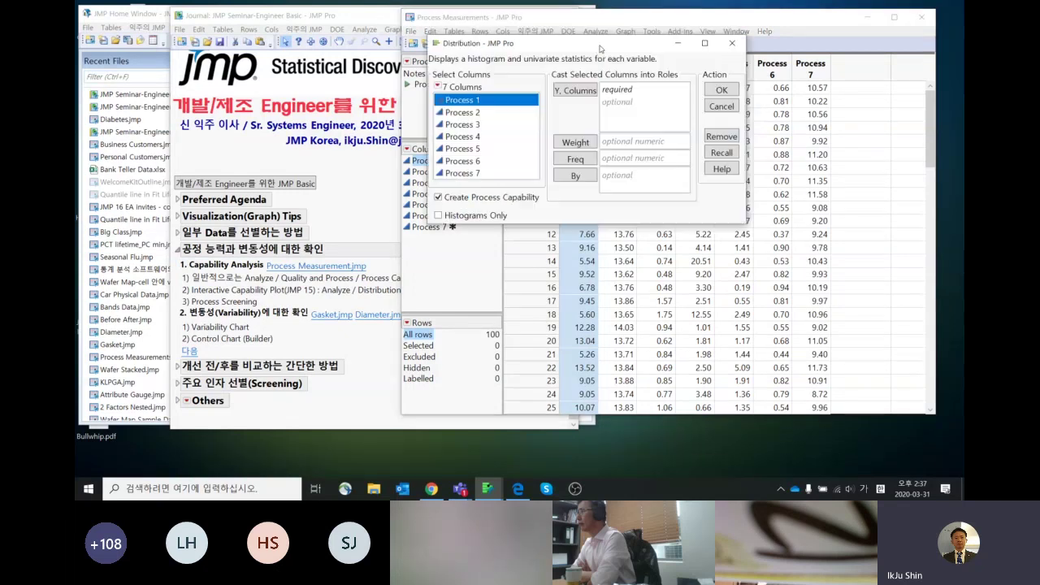
{"action": "left_click", "coordinate": [575, 92]}
{"action": "left_click", "coordinate": [722, 90]}
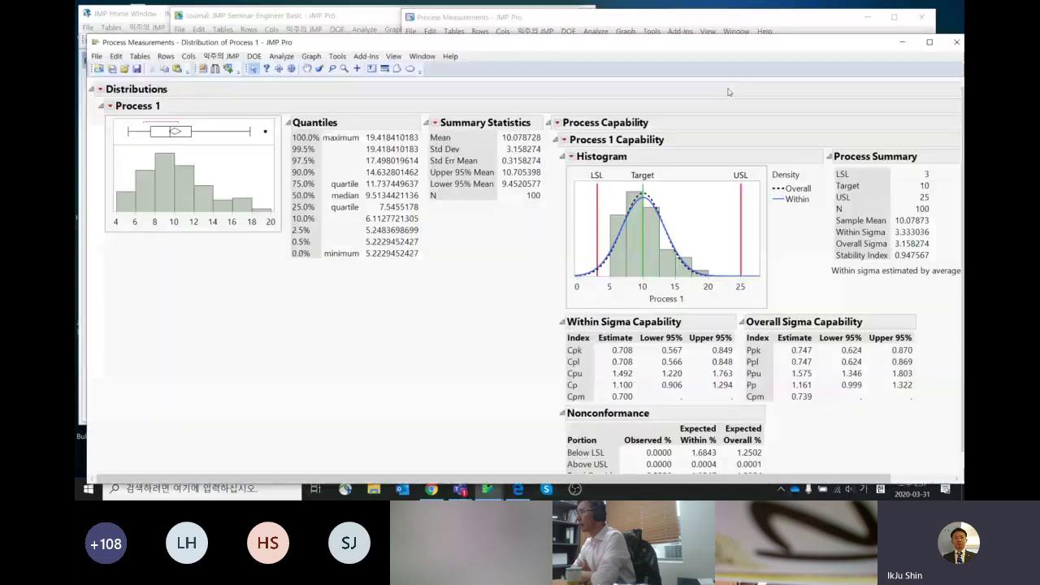
Step: Move the Distribution report up and temporarily circle the Process 1 quantiles and summary statistics
{"action": "left_click_drag", "start_coordinate": [724, 59], "coordinate": [733, 27]}
{"action": "mouse_move", "coordinate": [446, 302]}
{"action": "left_mouse_down"}
{"action": "mouse_move", "coordinate": [268, 301]}
{"action": "mouse_move", "coordinate": [303, 96]}
{"action": "mouse_move", "coordinate": [570, 217]}
{"action": "left_mouse_up"}
{"action": "left_click_drag", "start_coordinate": [561, 255], "coordinate": [500, 304]}
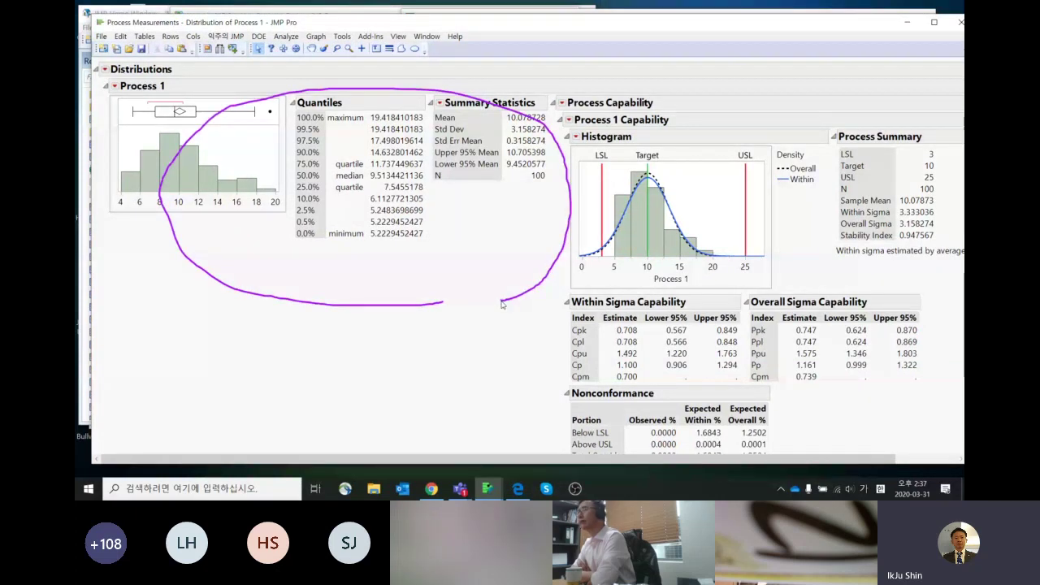
{"action": "left_click_drag", "start_coordinate": [502, 305], "coordinate": [463, 312]}
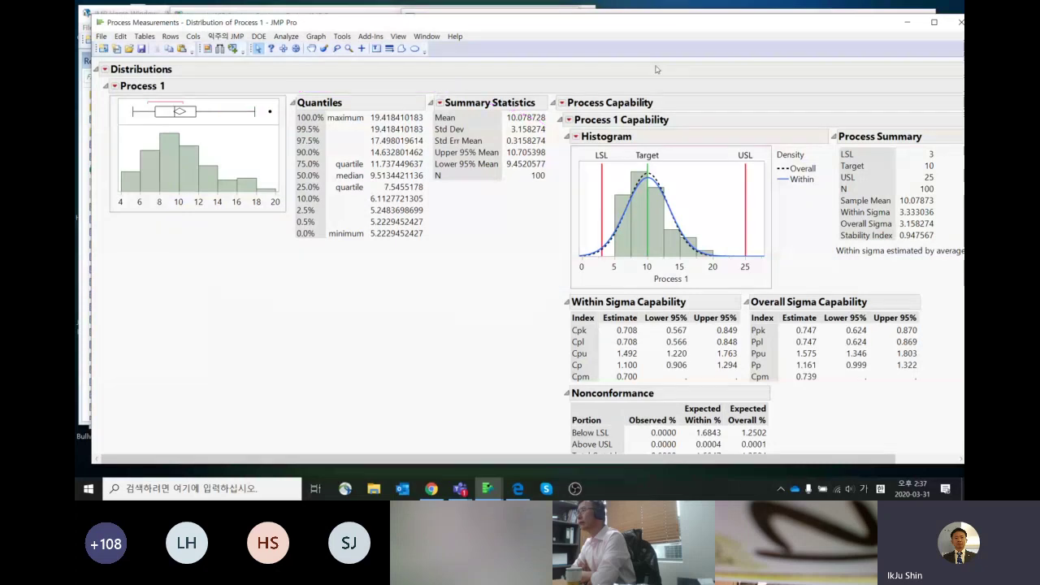
Step: Temporarily circle the Process 1 Capability section, its capability indices and its nonconformance table for examination
{"action": "left_click_drag", "start_coordinate": [657, 28], "coordinate": [634, 19]}
{"action": "mouse_move", "coordinate": [499, 329]}
{"action": "left_mouse_down"}
{"action": "mouse_move", "coordinate": [558, 156]}
{"action": "mouse_move", "coordinate": [845, 342]}
{"action": "mouse_move", "coordinate": [569, 417]}
{"action": "mouse_move", "coordinate": [503, 333]}
{"action": "left_mouse_up"}
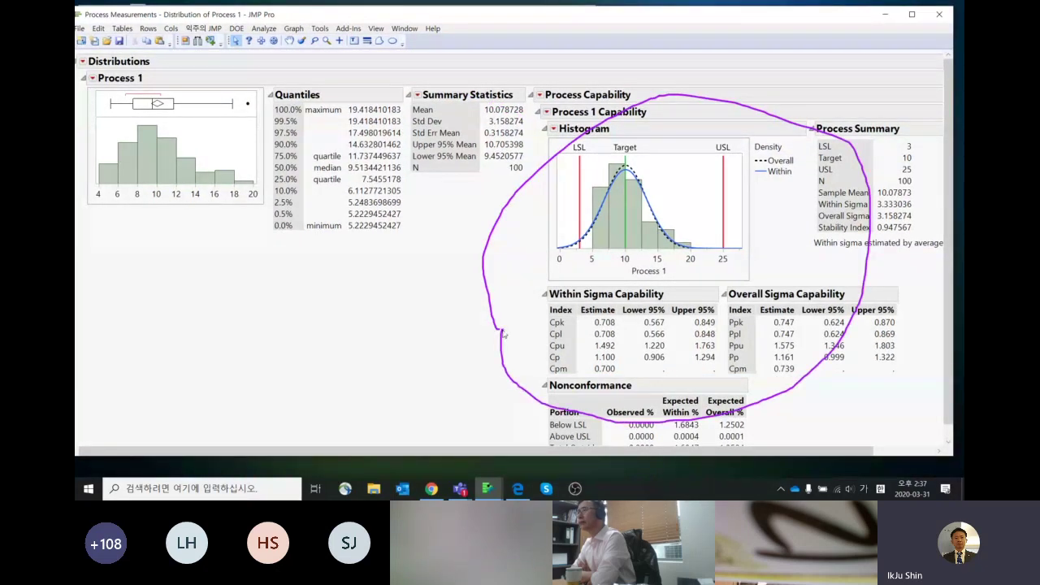
{"action": "scroll", "coordinate": [509, 350], "scroll_direction": "down", "scroll_amount": 1}
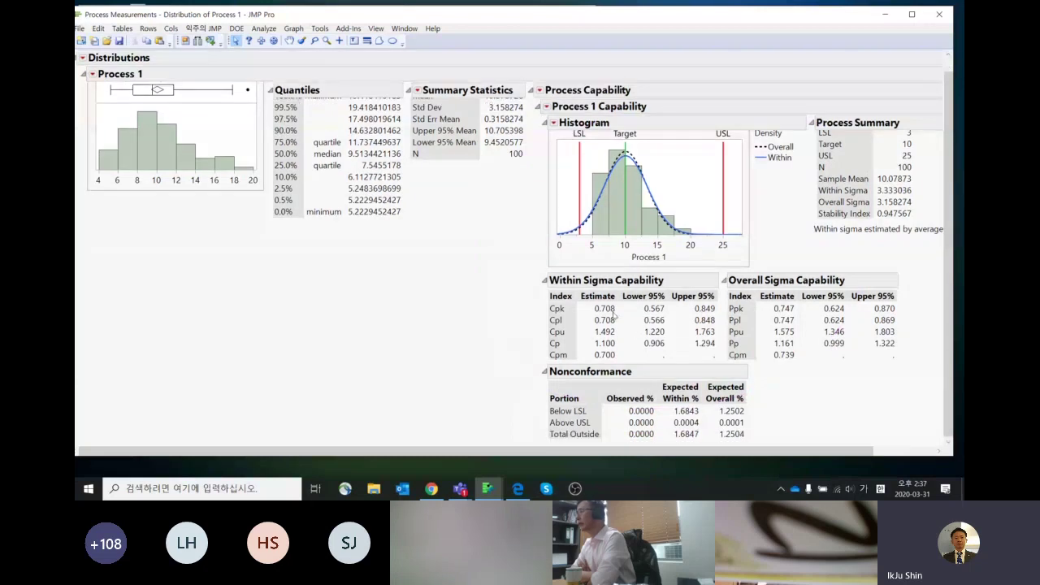
{"action": "mouse_move", "coordinate": [524, 314]}
{"action": "left_mouse_down"}
{"action": "mouse_move", "coordinate": [623, 312]}
{"action": "mouse_move", "coordinate": [595, 305]}
{"action": "mouse_move", "coordinate": [541, 314]}
{"action": "left_mouse_up"}
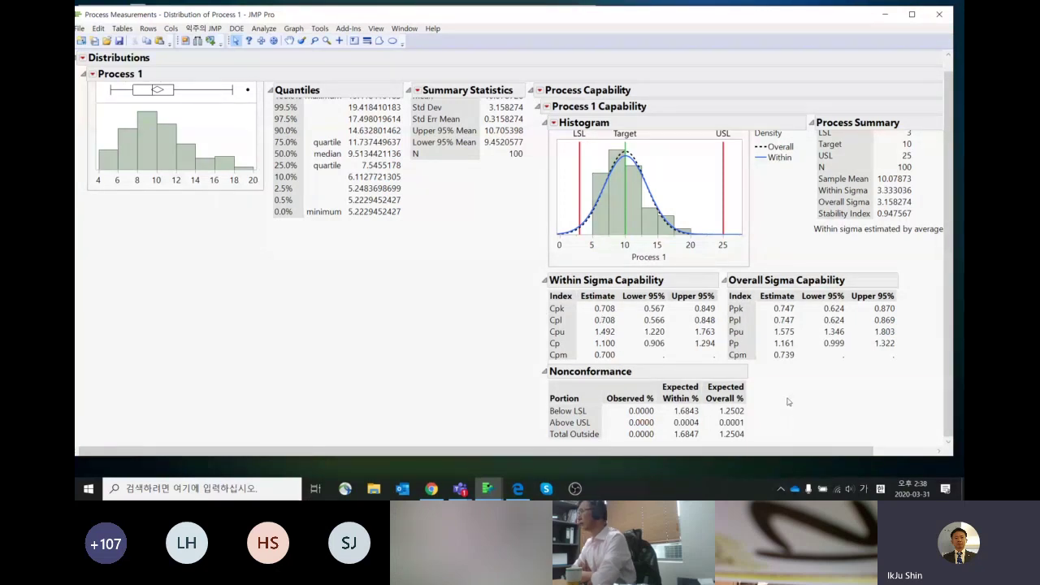
{"action": "mouse_move", "coordinate": [777, 396]}
{"action": "left_mouse_down"}
{"action": "mouse_move", "coordinate": [652, 433]}
{"action": "mouse_move", "coordinate": [715, 435]}
{"action": "mouse_move", "coordinate": [762, 411]}
{"action": "left_mouse_up"}
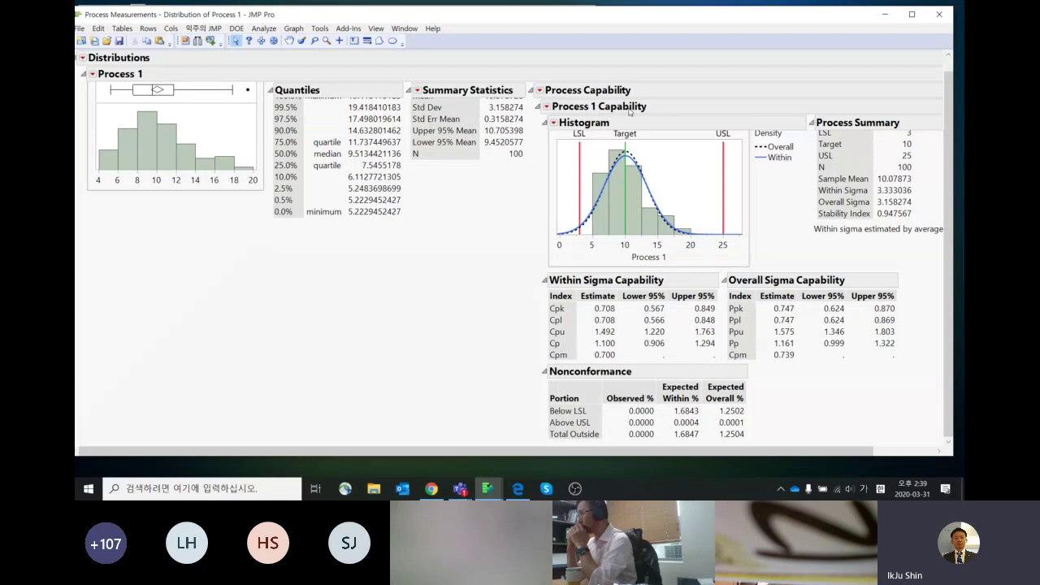
Step: Add the Interactive Capability Plot to the Process 1 Capability report and bring its Original and New summaries into view
{"action": "left_click", "coordinate": [546, 108]}
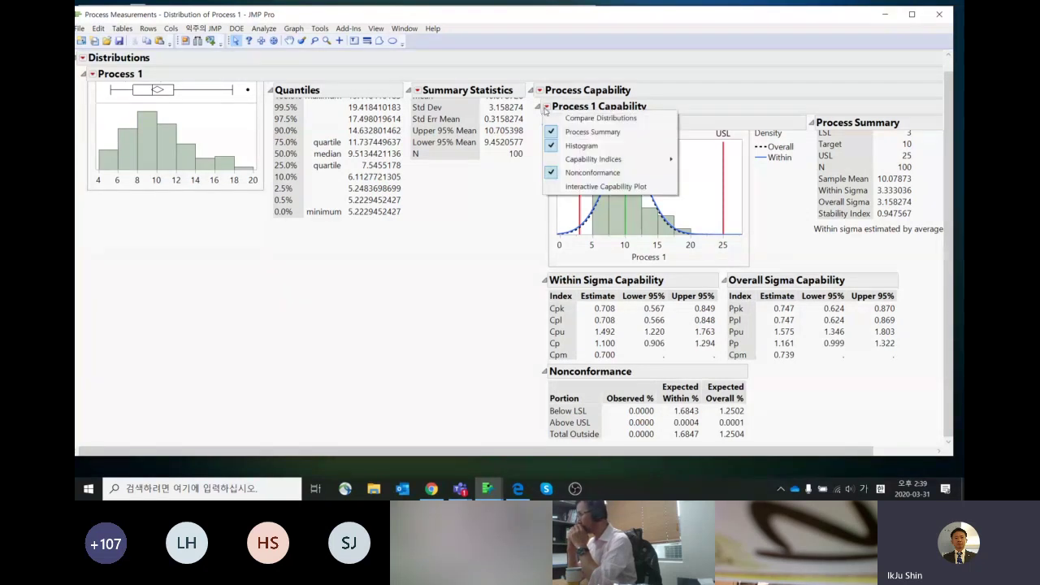
{"action": "left_click", "coordinate": [586, 187]}
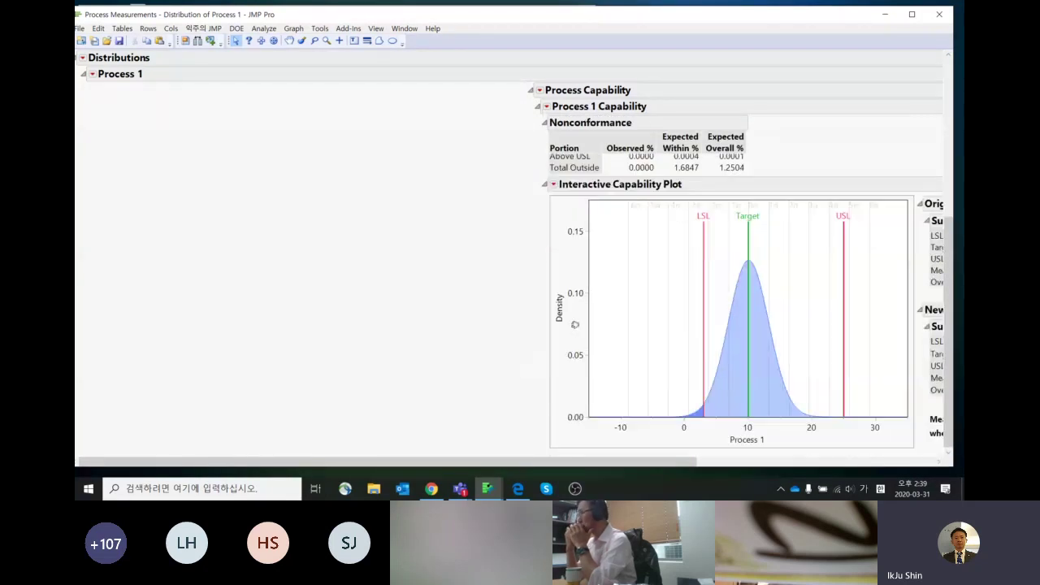
{"action": "left_click_drag", "start_coordinate": [627, 462], "coordinate": [846, 464]}
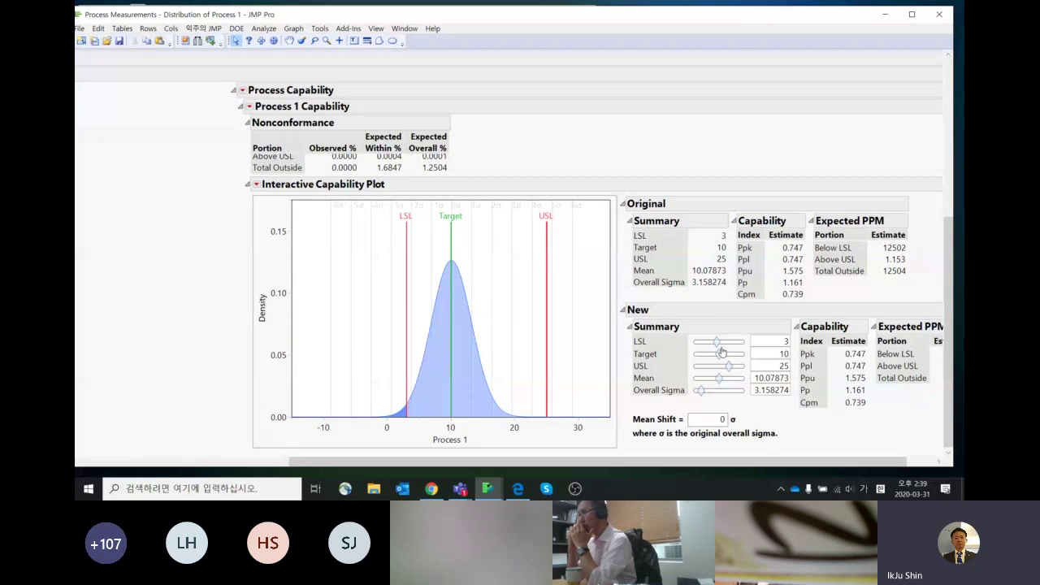
Step: Adjust the plot's new values to LSL -0.909, target 12.273, USL 30.273, mean 13.409 and overall sigma 7.034
{"action": "mouse_move", "coordinate": [721, 351]}
{"action": "mouse_move", "coordinate": [671, 412]}
{"action": "left_mouse_down"}
{"action": "mouse_move", "coordinate": [633, 335]}
{"action": "mouse_move", "coordinate": [675, 416]}
{"action": "left_mouse_up"}
{"action": "left_click_drag", "start_coordinate": [721, 351], "coordinate": [728, 355]}
{"action": "mouse_move", "coordinate": [729, 366]}
{"action": "left_mouse_down"}
{"action": "mouse_move", "coordinate": [739, 365]}
{"action": "mouse_move", "coordinate": [704, 398]}
{"action": "left_mouse_up"}
{"action": "mouse_move", "coordinate": [827, 325]}
{"action": "left_mouse_down"}
{"action": "mouse_move", "coordinate": [847, 428]}
{"action": "mouse_move", "coordinate": [811, 426]}
{"action": "left_mouse_up"}
{"action": "left_click_drag", "start_coordinate": [707, 398], "coordinate": [723, 384]}
{"action": "left_click_drag", "start_coordinate": [716, 343], "coordinate": [722, 361]}
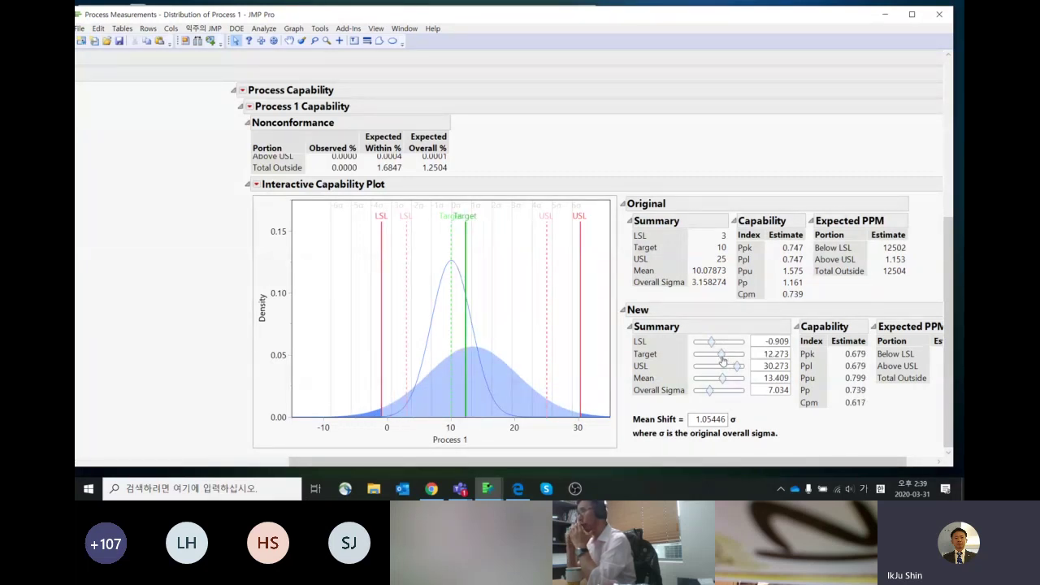
Step: Readjust the plot's new values to LSL 0, target 13.977, mean 10.568 and overall sigma 4.271
{"action": "left_click_drag", "start_coordinate": [712, 343], "coordinate": [723, 360]}
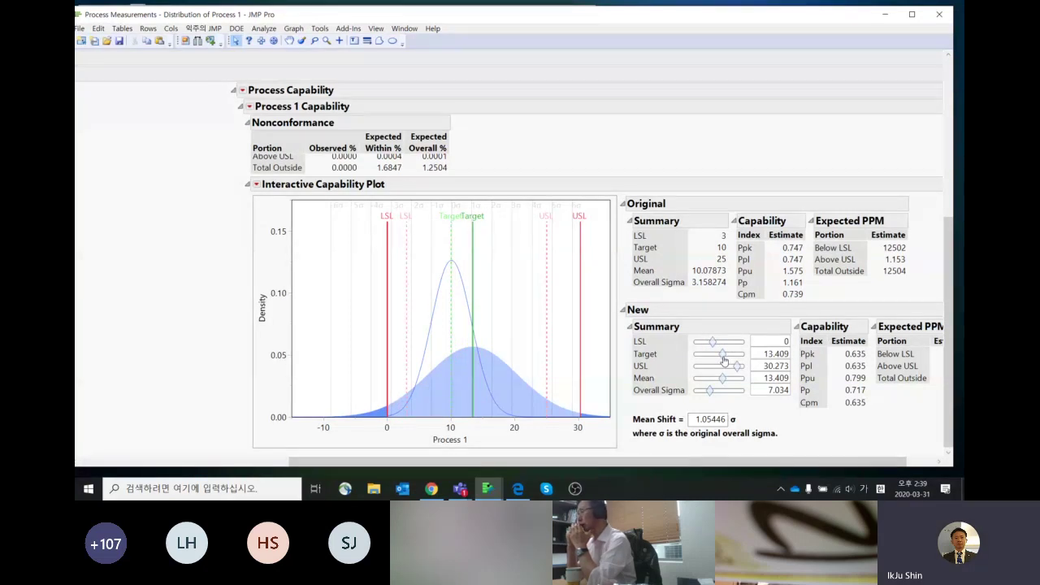
{"action": "left_click_drag", "start_coordinate": [723, 360], "coordinate": [721, 386]}
{"action": "left_click_drag", "start_coordinate": [718, 396], "coordinate": [704, 399]}
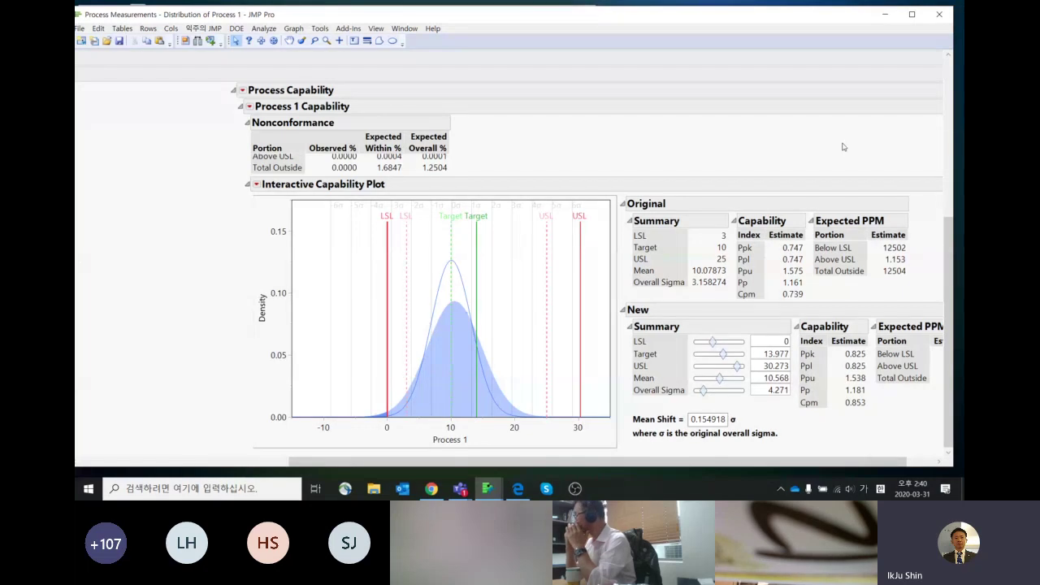
Step: Close the Process 1 Distribution report and point out the Interactive Capability Plot item in the seminar journal
{"action": "left_click", "coordinate": [938, 15]}
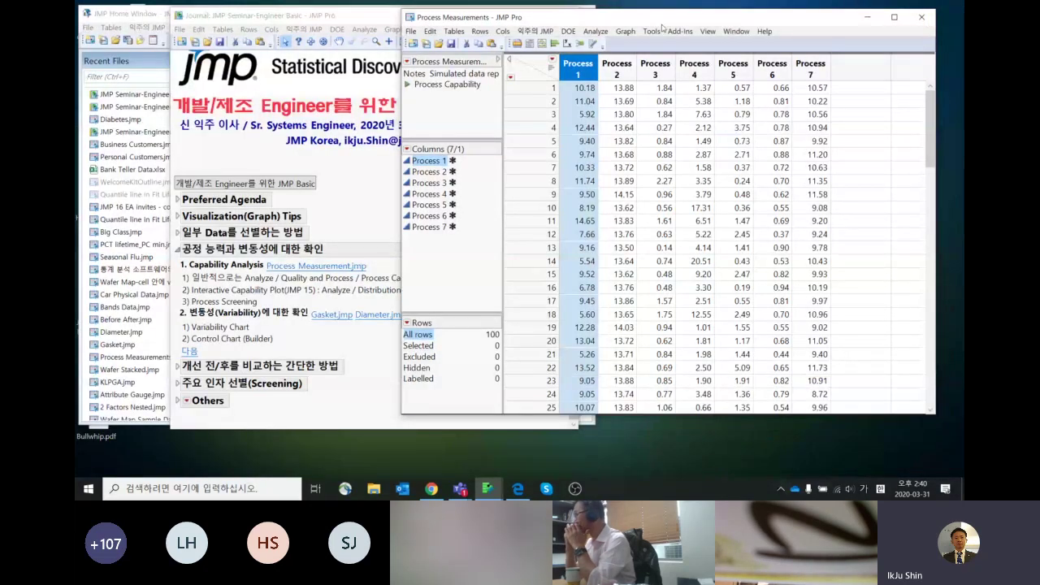
{"action": "left_click_drag", "start_coordinate": [663, 18], "coordinate": [748, 17]}
{"action": "left_click", "coordinate": [381, 289]}
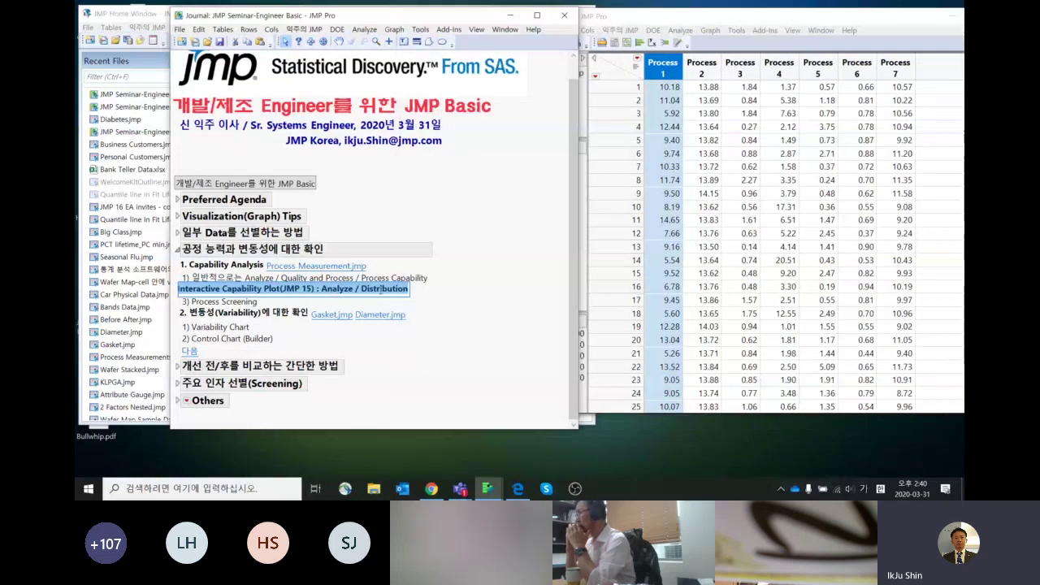
{"action": "left_click", "coordinate": [432, 295]}
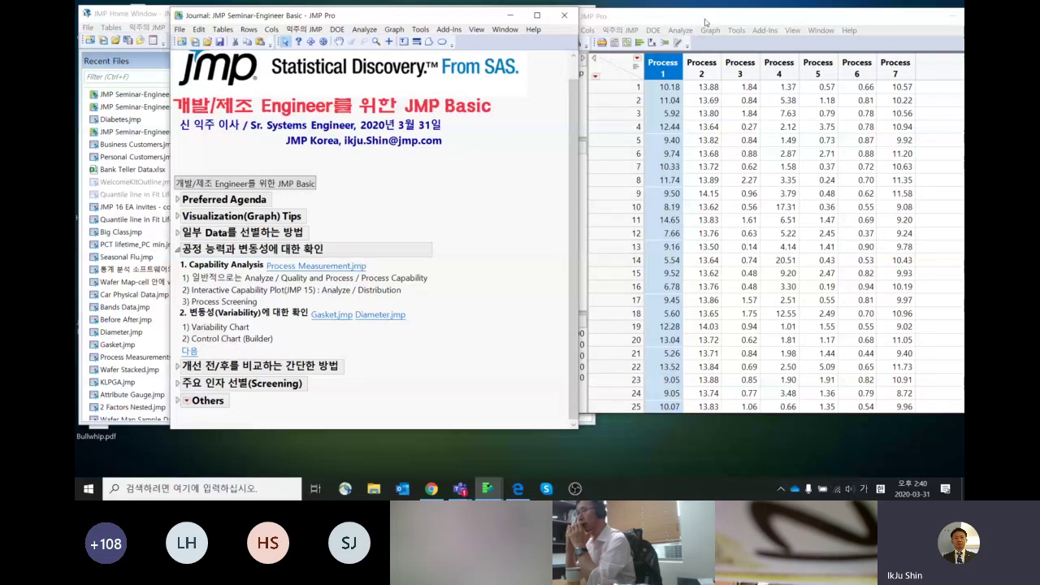
Step: Bring the Process Measurements table in front of the journal and select columns Process 1 through Process 7
{"action": "left_click_drag", "start_coordinate": [707, 23], "coordinate": [583, 58]}
{"action": "left_click", "coordinate": [501, 101]}
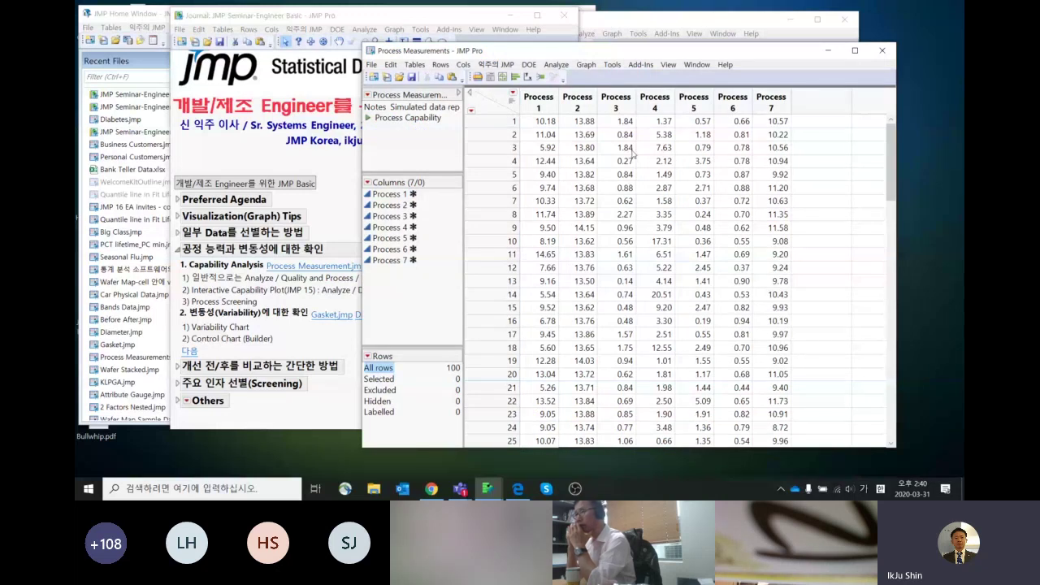
{"action": "left_click_drag", "start_coordinate": [540, 102], "coordinate": [756, 102]}
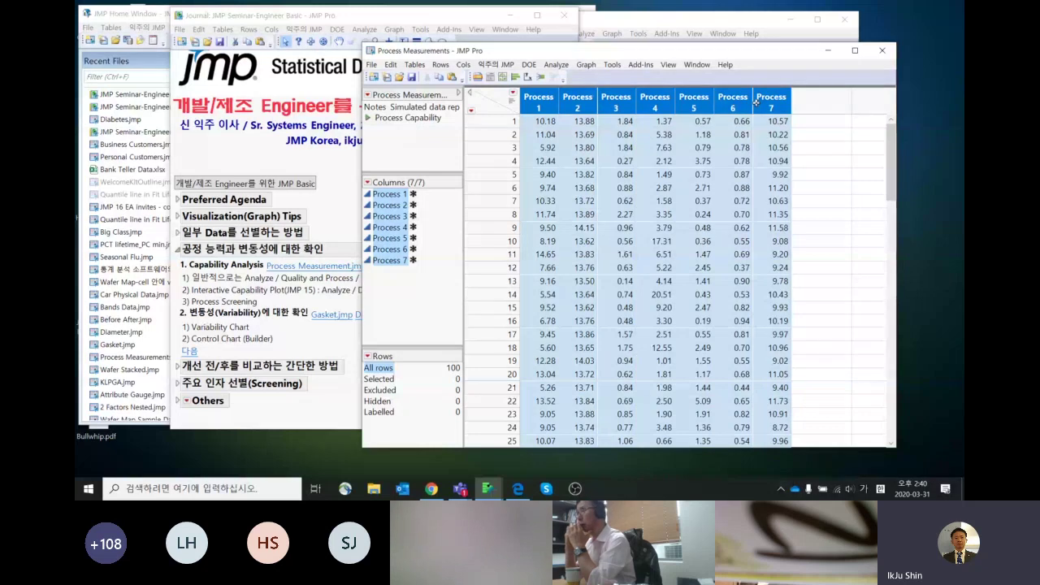
{"action": "left_click_drag", "start_coordinate": [708, 56], "coordinate": [716, 33]}
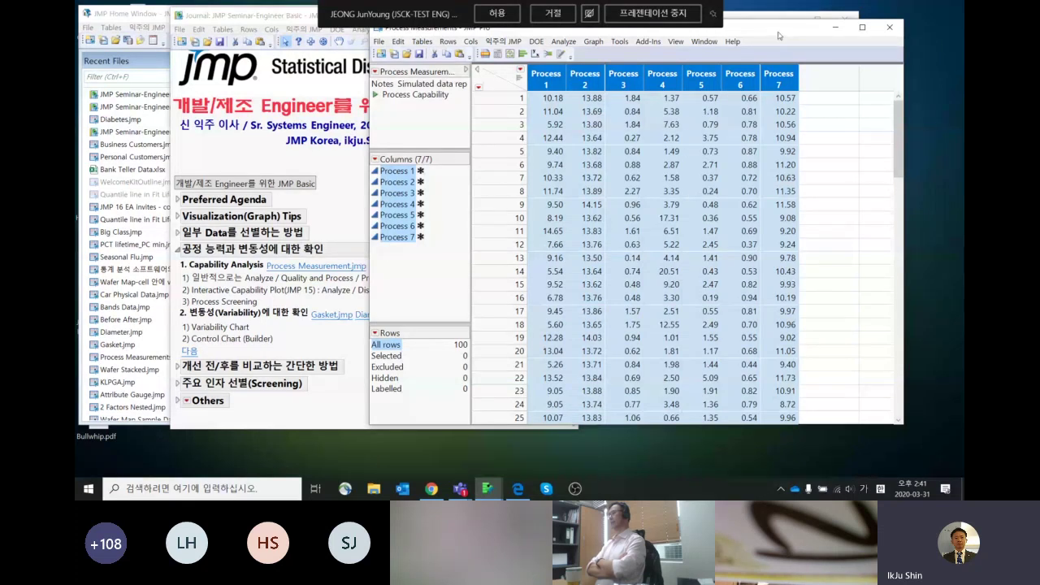
Step: Run Process Screening with Process 1 through Process 7 as process variables, keeping the Indiv and MR control chart type
{"action": "left_click", "coordinate": [563, 40]}
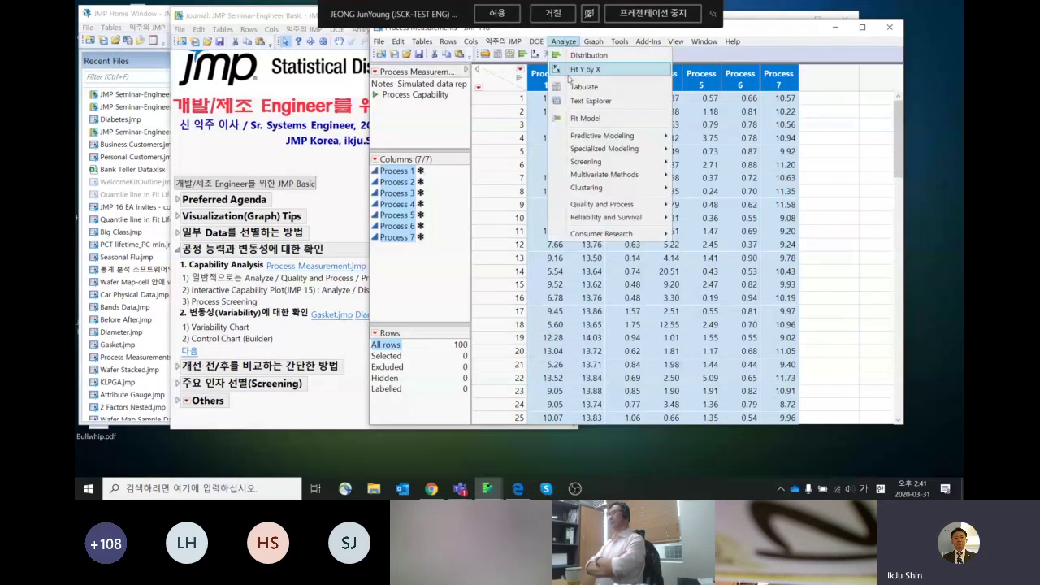
{"action": "mouse_move", "coordinate": [584, 155]}
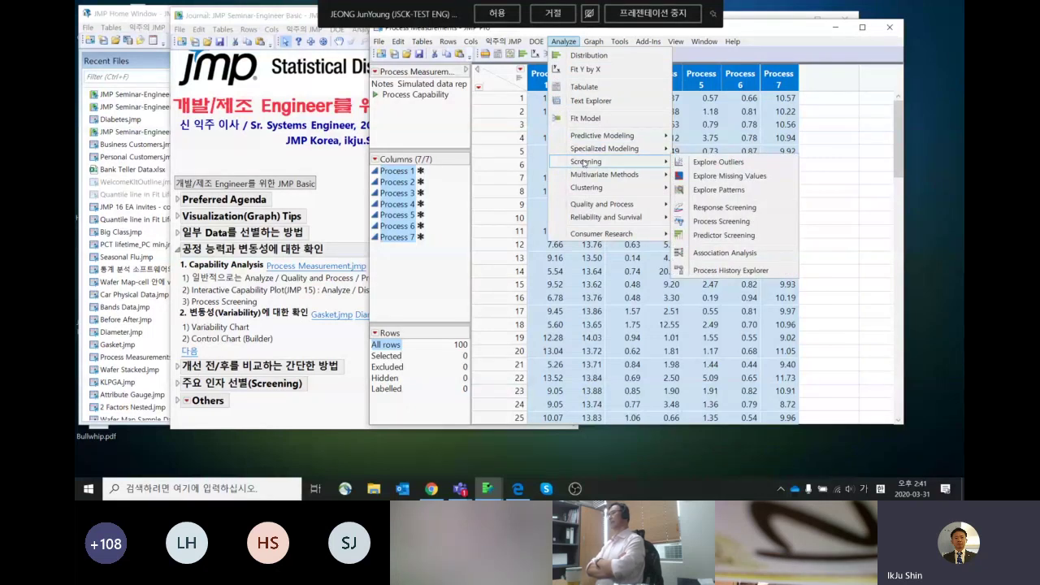
{"action": "left_click", "coordinate": [726, 221]}
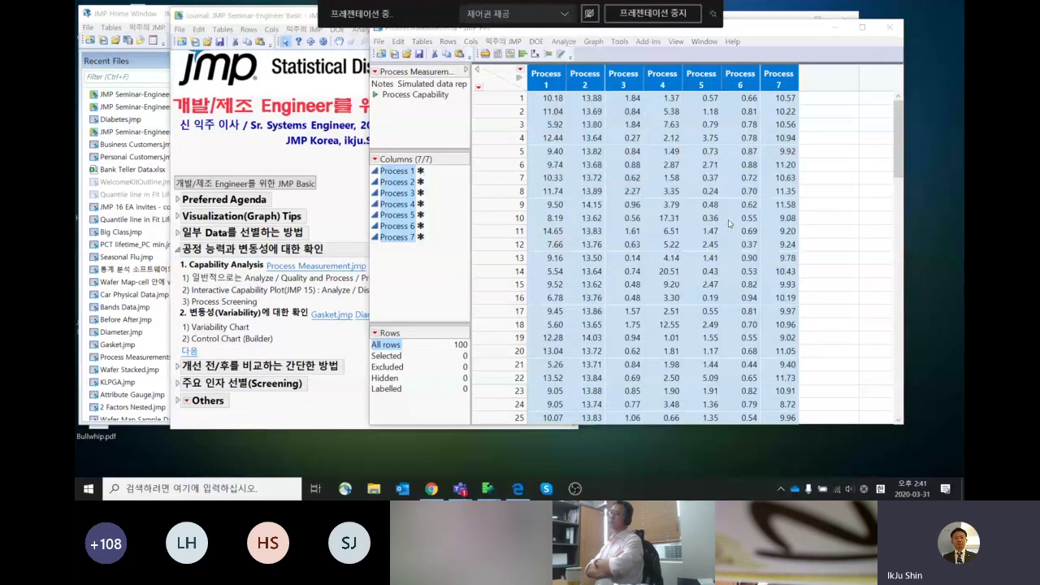
{"action": "left_click", "coordinate": [559, 42]}
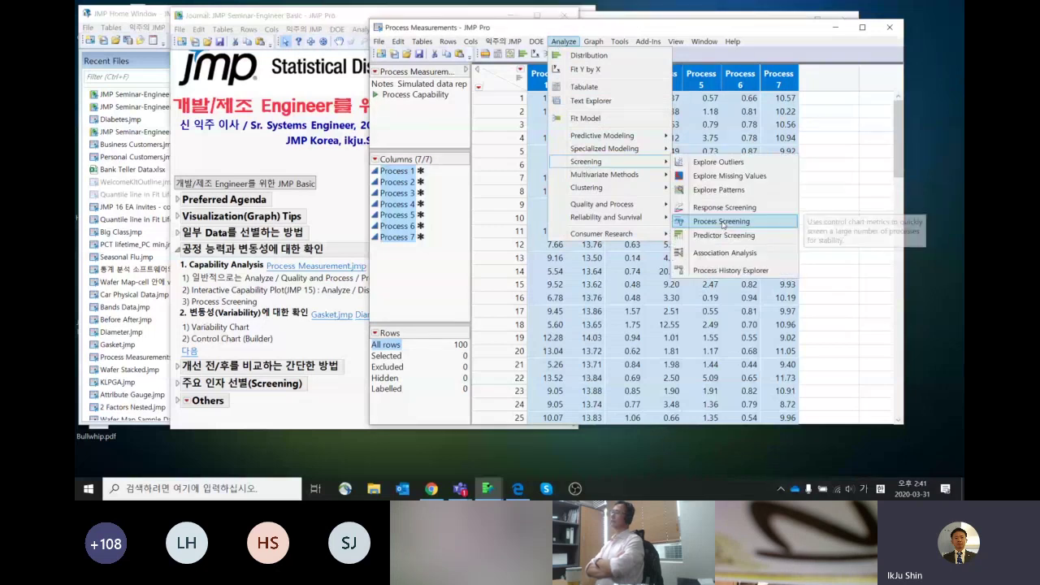
{"action": "left_click", "coordinate": [721, 224]}
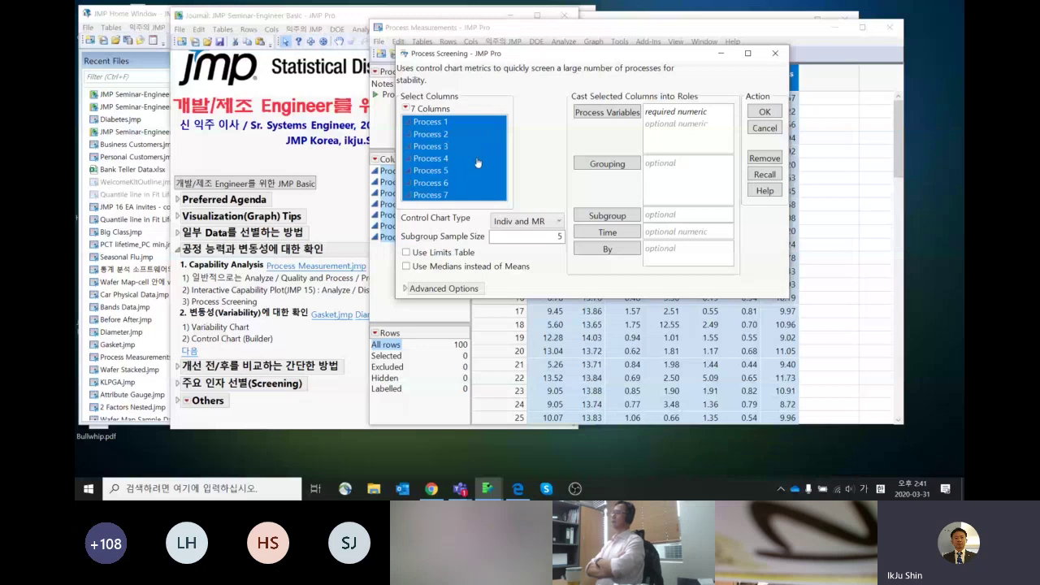
{"action": "left_click", "coordinate": [615, 115]}
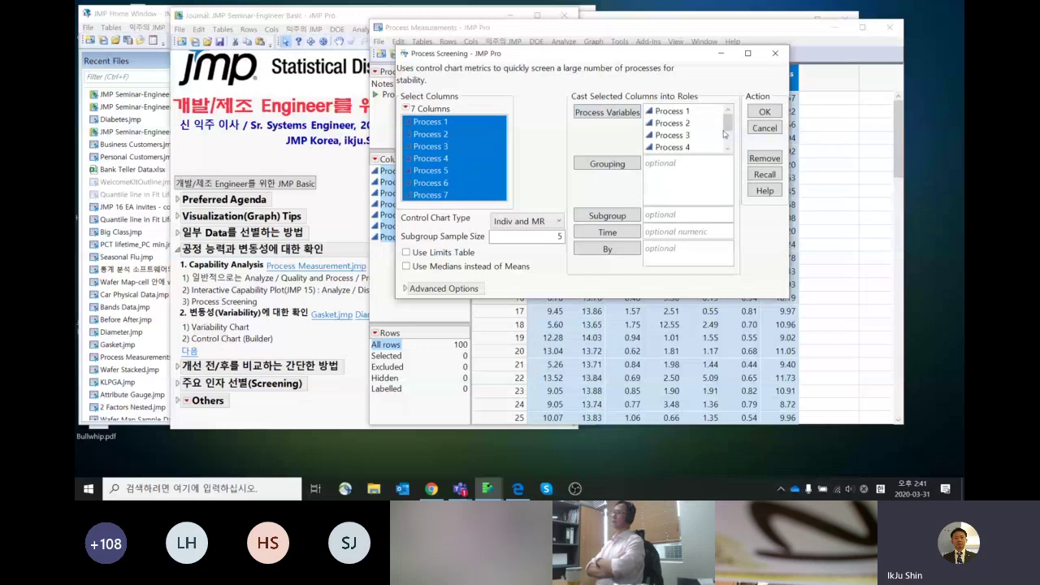
{"action": "left_click", "coordinate": [764, 112]}
{"action": "left_click_drag", "start_coordinate": [732, 103], "coordinate": [559, 81]}
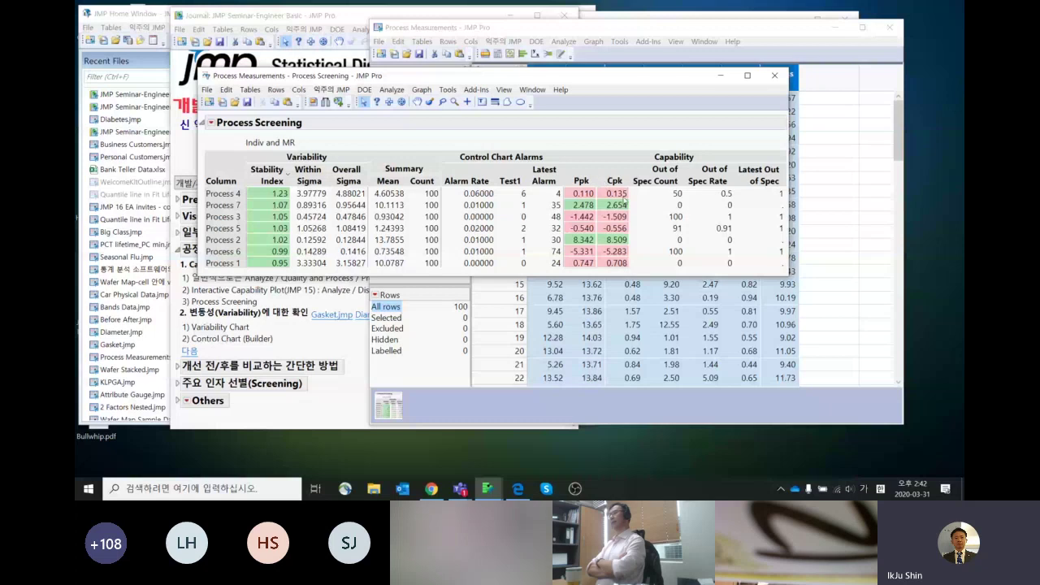
Step: Sort the Process Screening summary by Test1, by Cpk and finally by Out of Spec Count
{"action": "left_click", "coordinate": [521, 182]}
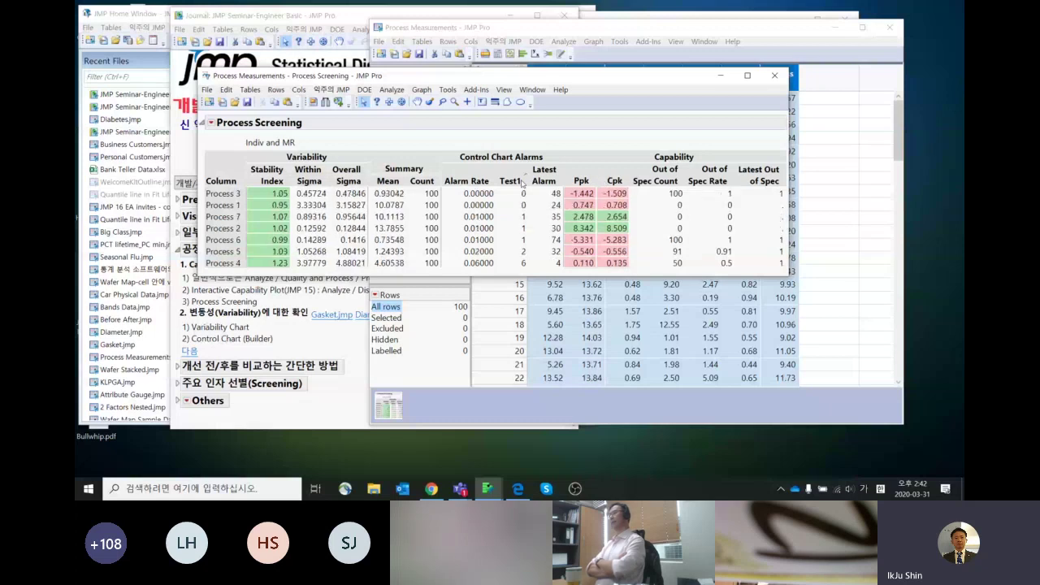
{"action": "left_click", "coordinate": [609, 180]}
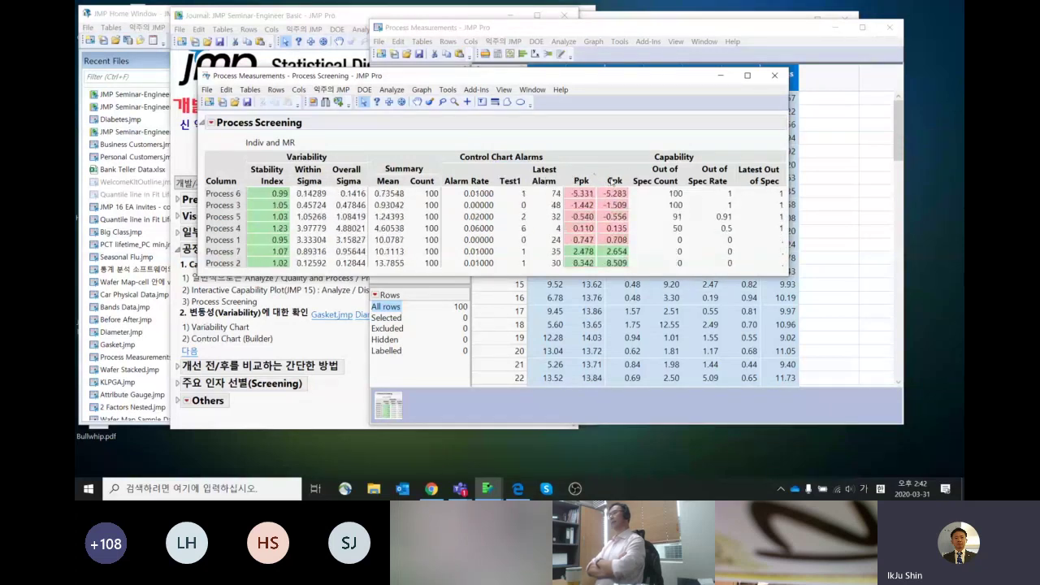
{"action": "left_click", "coordinate": [655, 180]}
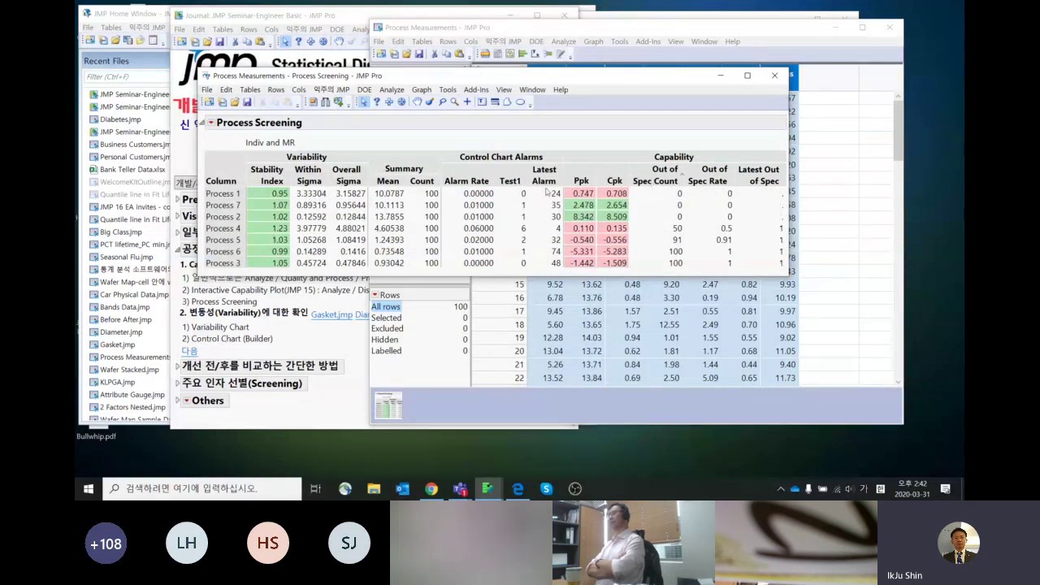
{"action": "left_click_drag", "start_coordinate": [566, 77], "coordinate": [596, 59]}
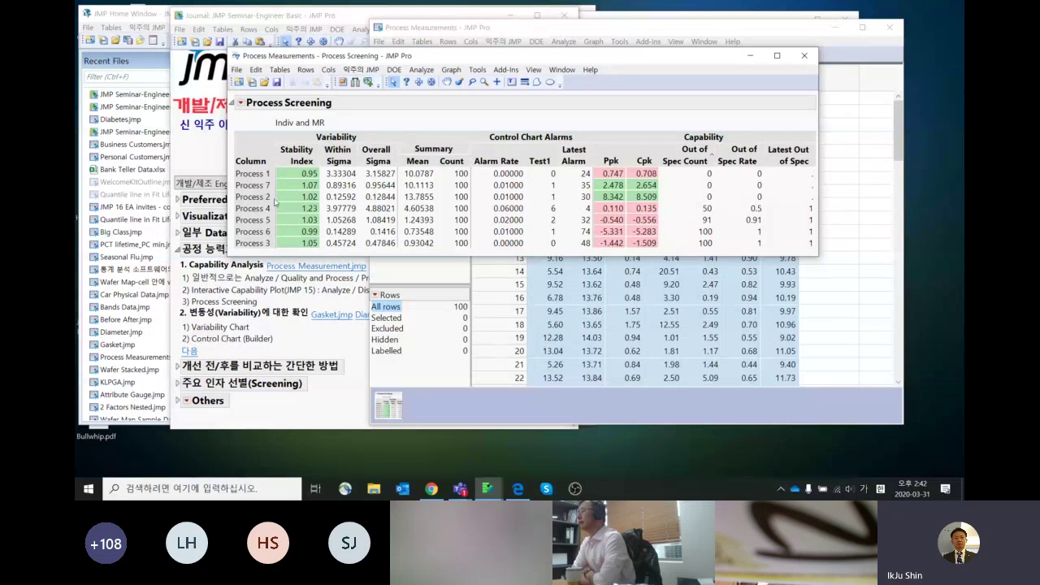
Step: Create the control chart for Process 2 from the Process Screening summary and bring its full report into view
{"action": "left_click", "coordinate": [276, 197]}
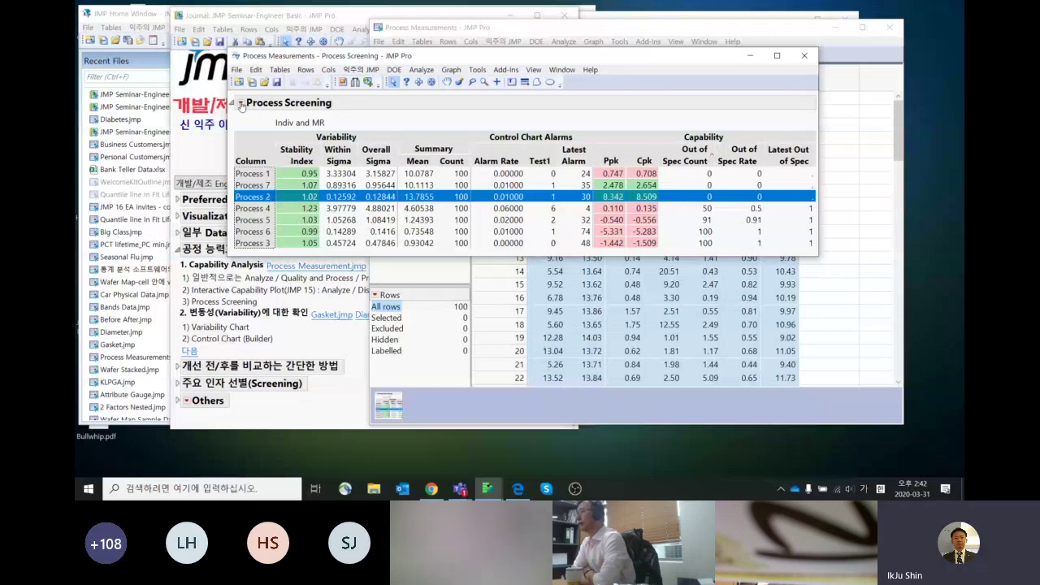
{"action": "left_click", "coordinate": [241, 104]}
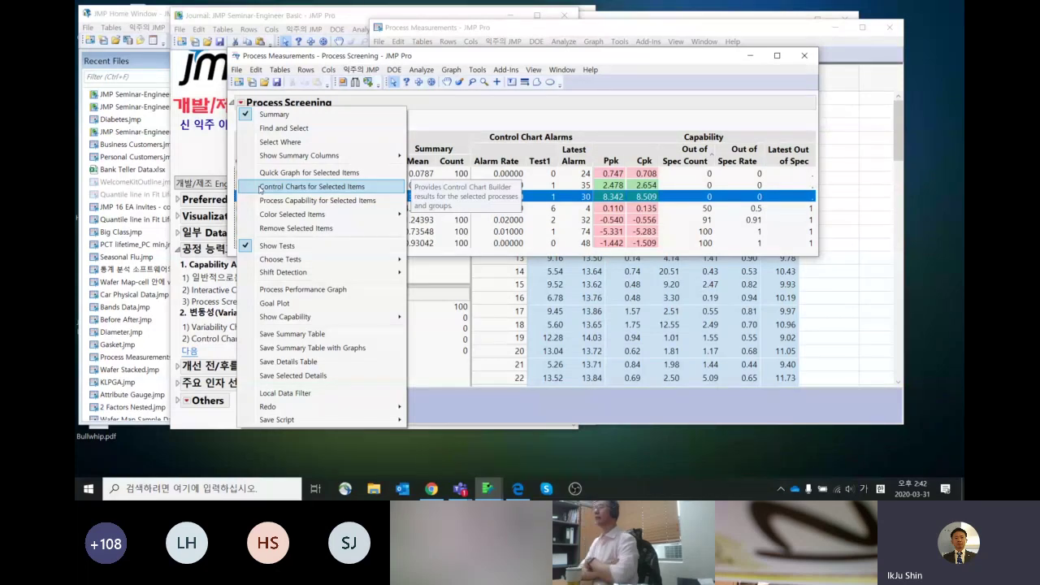
{"action": "left_click", "coordinate": [258, 187]}
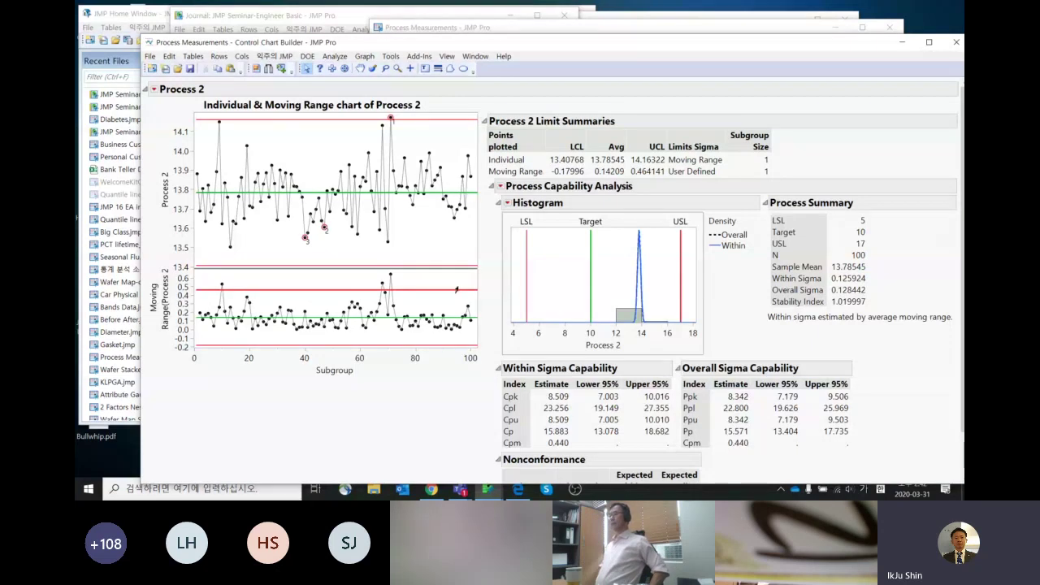
{"action": "left_click_drag", "start_coordinate": [618, 51], "coordinate": [545, 27]}
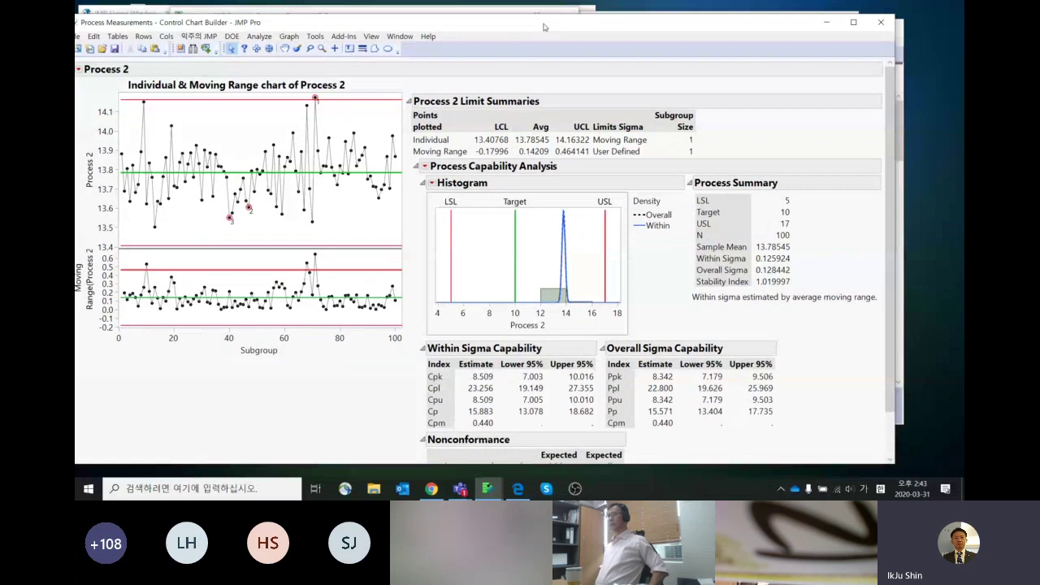
Step: Close the Process 2 control chart, the Process Screening report and the Process Measurements table, returning to the journal
{"action": "left_click", "coordinate": [875, 30]}
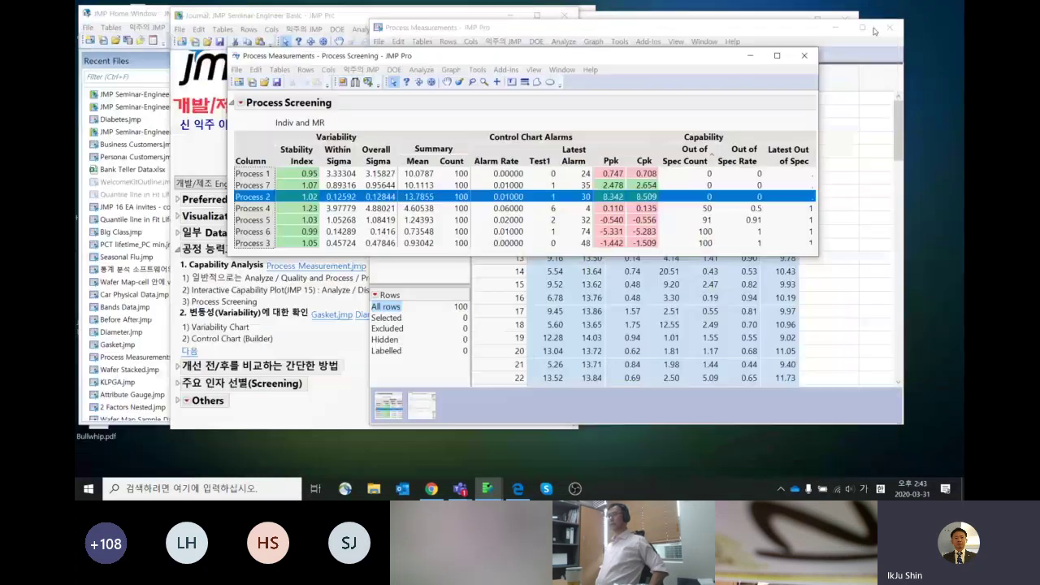
{"action": "left_click", "coordinate": [881, 26]}
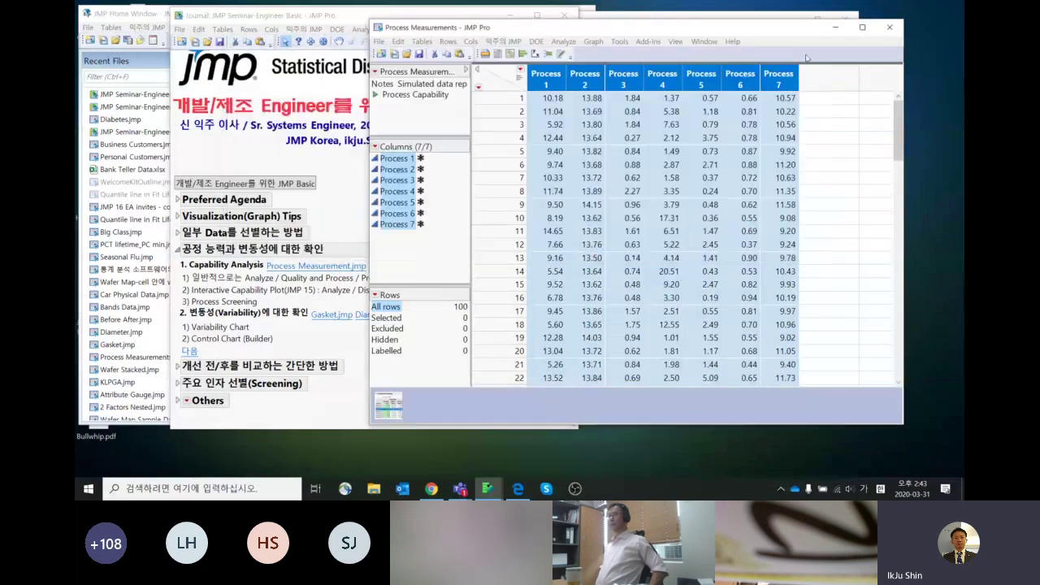
{"action": "left_click", "coordinate": [886, 30]}
{"action": "left_click", "coordinate": [523, 267]}
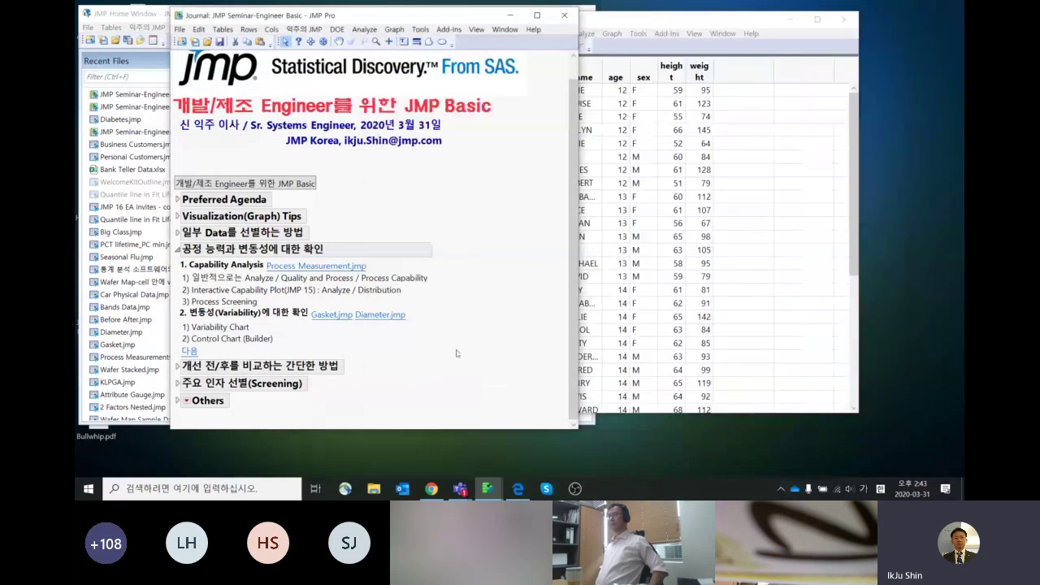
Step: Review the journal's Capability Analysis items on Process Capability, Interactive Capability Plot and Process Screening
{"action": "left_click", "coordinate": [426, 282]}
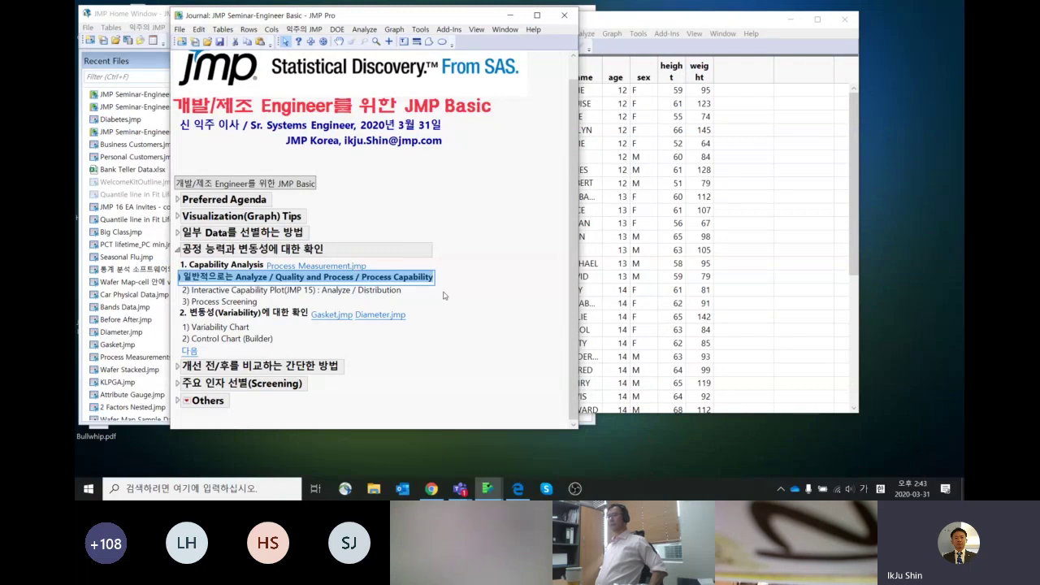
{"action": "left_click", "coordinate": [444, 295]}
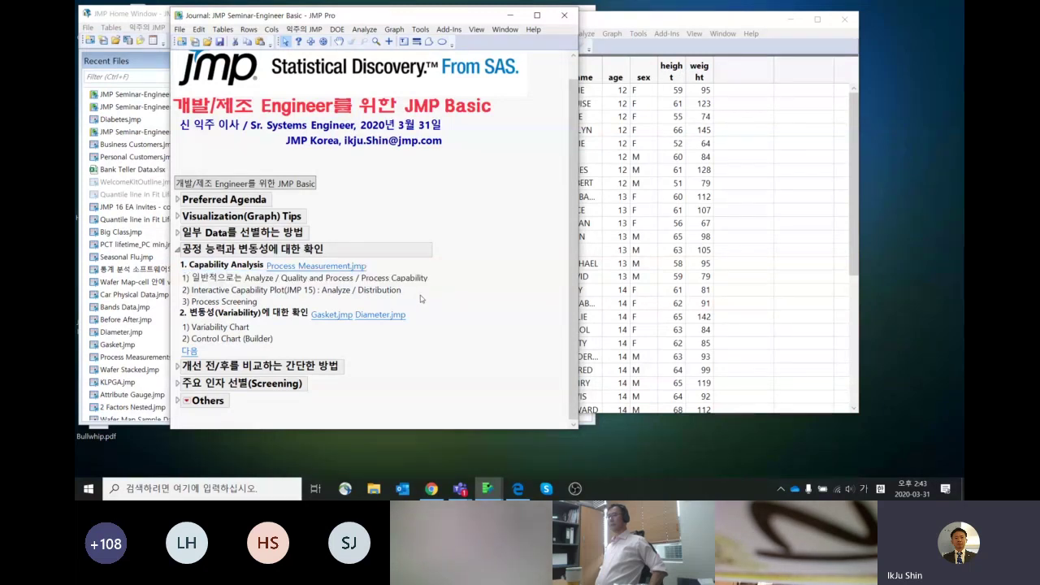
{"action": "double_click", "coordinate": [387, 291]}
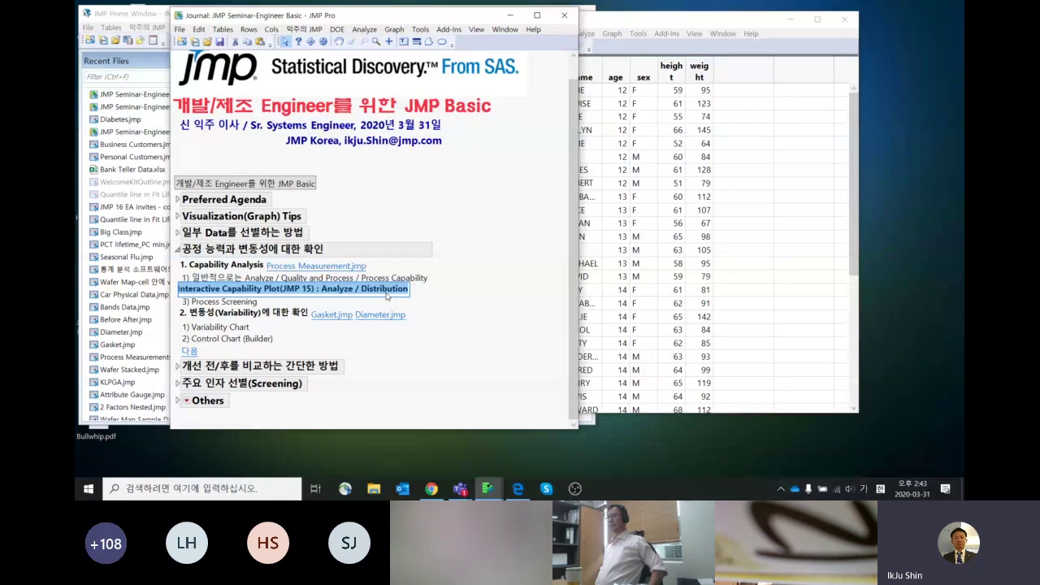
{"action": "left_click", "coordinate": [428, 295]}
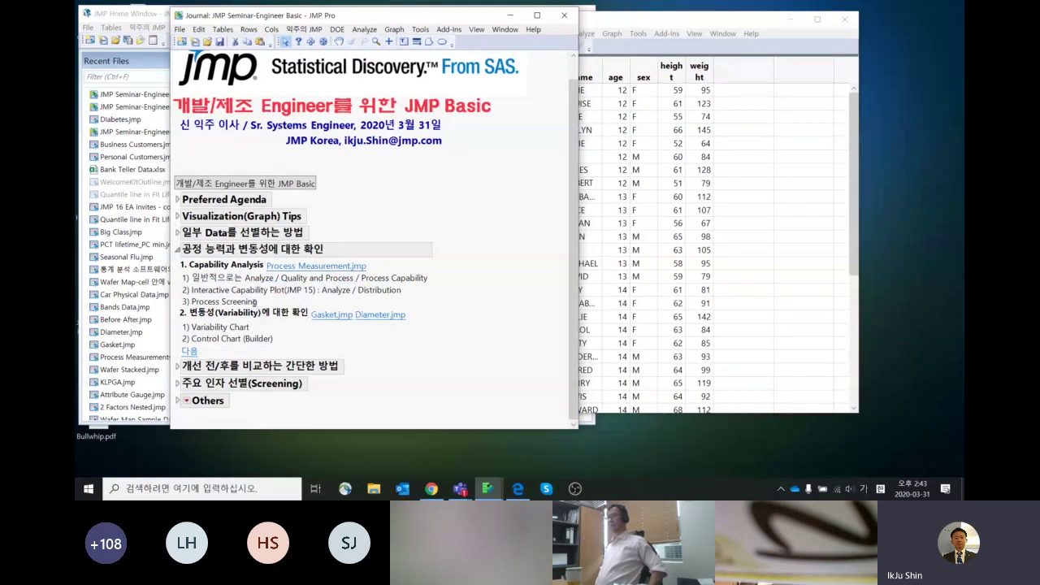
{"action": "left_click", "coordinate": [256, 301]}
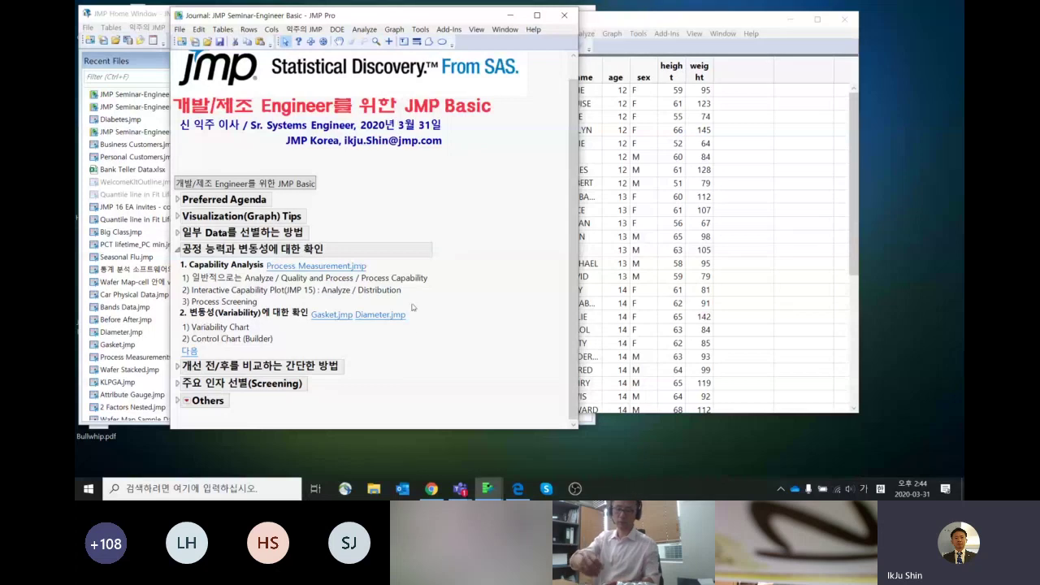
Step: Open Gasket.jmp from the journal's Variability section, and reposition and enlarge its table window
{"action": "left_click", "coordinate": [329, 316]}
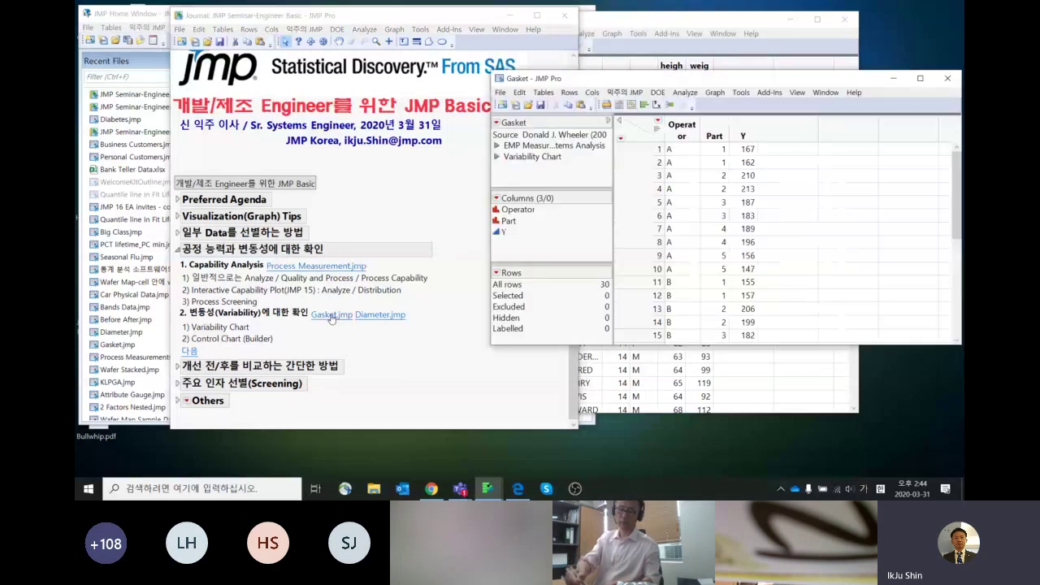
{"action": "left_click_drag", "start_coordinate": [608, 82], "coordinate": [486, 68]}
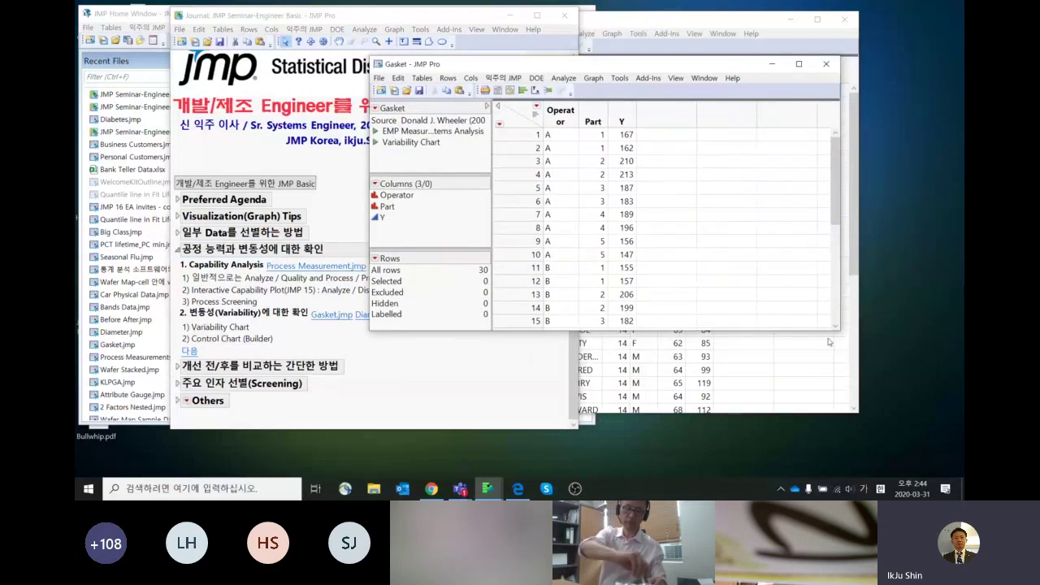
{"action": "left_click_drag", "start_coordinate": [839, 333], "coordinate": [872, 399]}
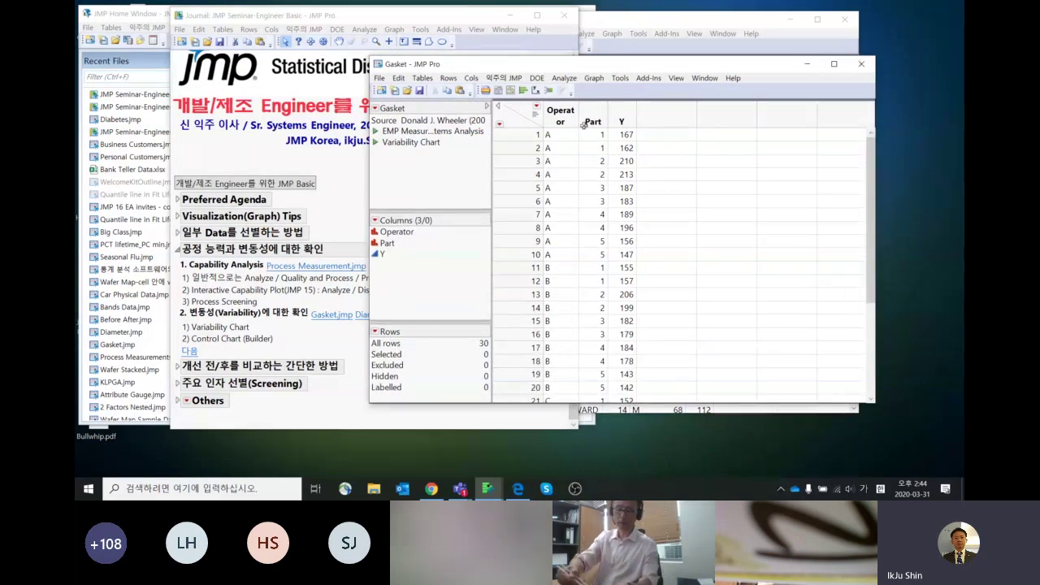
Step: Point out the Gasket table's Y column and its Operator and Part columns, leaving Operator and Part selected
{"action": "left_click", "coordinate": [561, 117]}
{"action": "left_click", "coordinate": [585, 121], "text": "shift"}
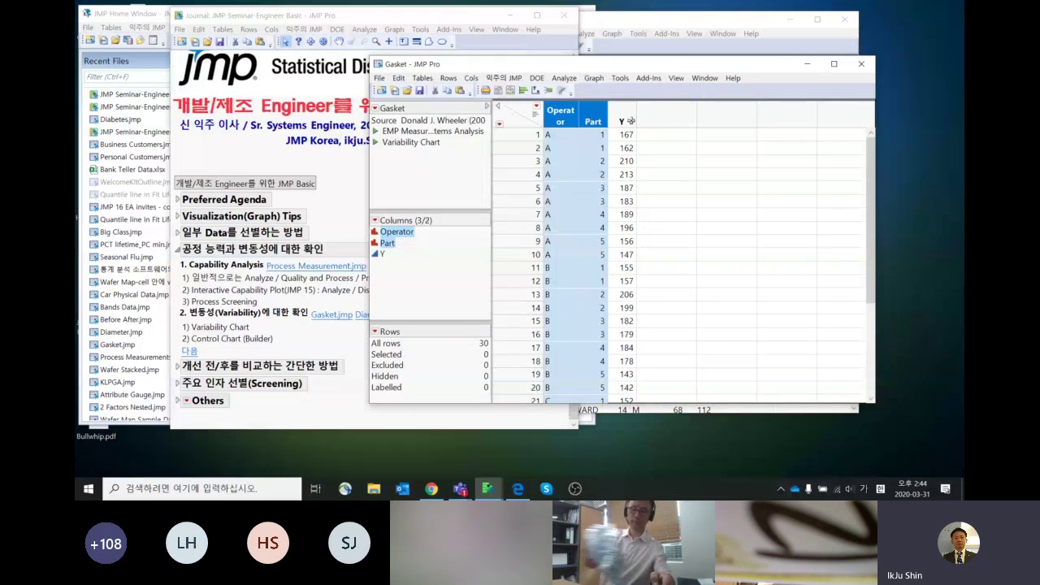
{"action": "left_click", "coordinate": [625, 120]}
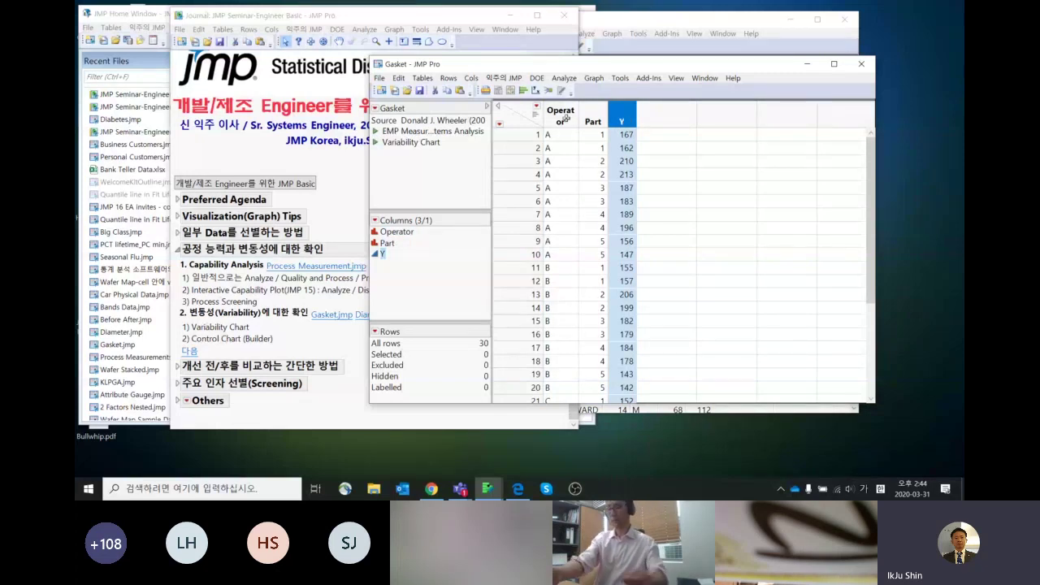
{"action": "left_click_drag", "start_coordinate": [566, 118], "coordinate": [588, 120]}
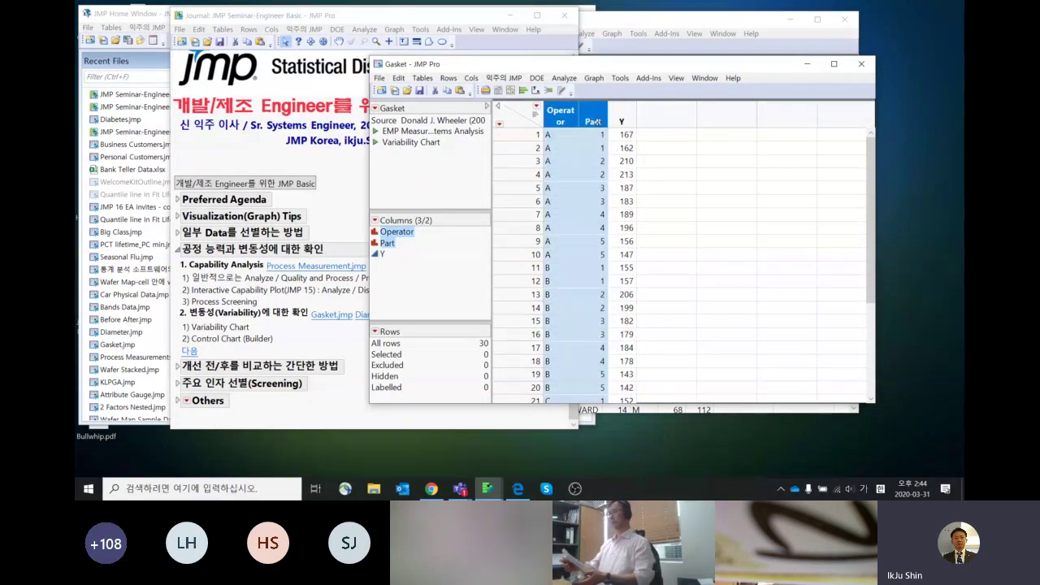
Step: Select the Gasket table's Y column, point out Variability Chart in the journal, and bring the table back to the front
{"action": "left_click", "coordinate": [623, 120]}
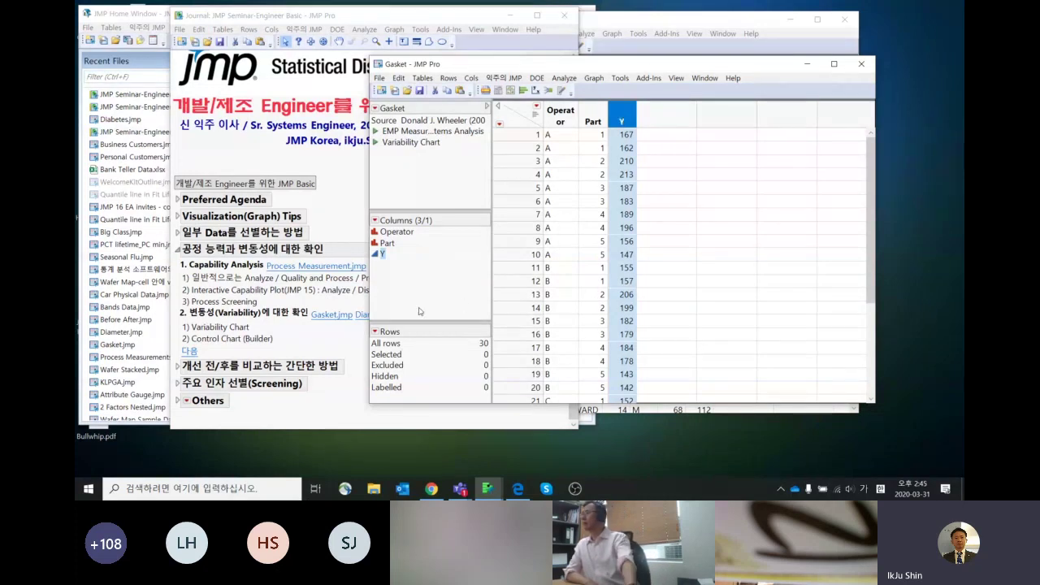
{"action": "left_click", "coordinate": [306, 338]}
{"action": "mouse_move", "coordinate": [302, 331]}
{"action": "left_mouse_down"}
{"action": "mouse_move", "coordinate": [208, 332]}
{"action": "mouse_move", "coordinate": [272, 329]}
{"action": "left_mouse_up"}
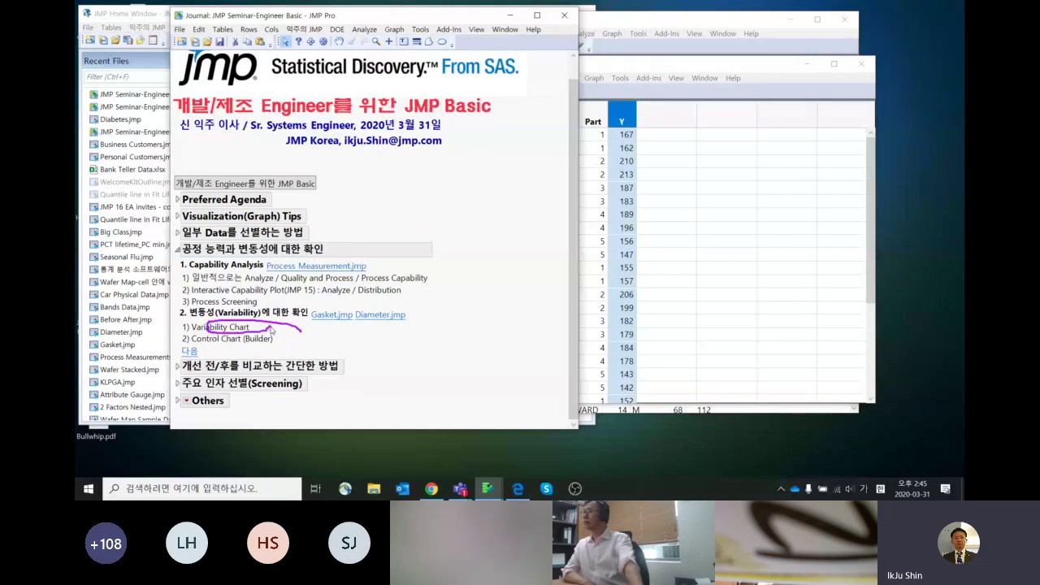
{"action": "left_click_drag", "start_coordinate": [644, 70], "coordinate": [638, 46]}
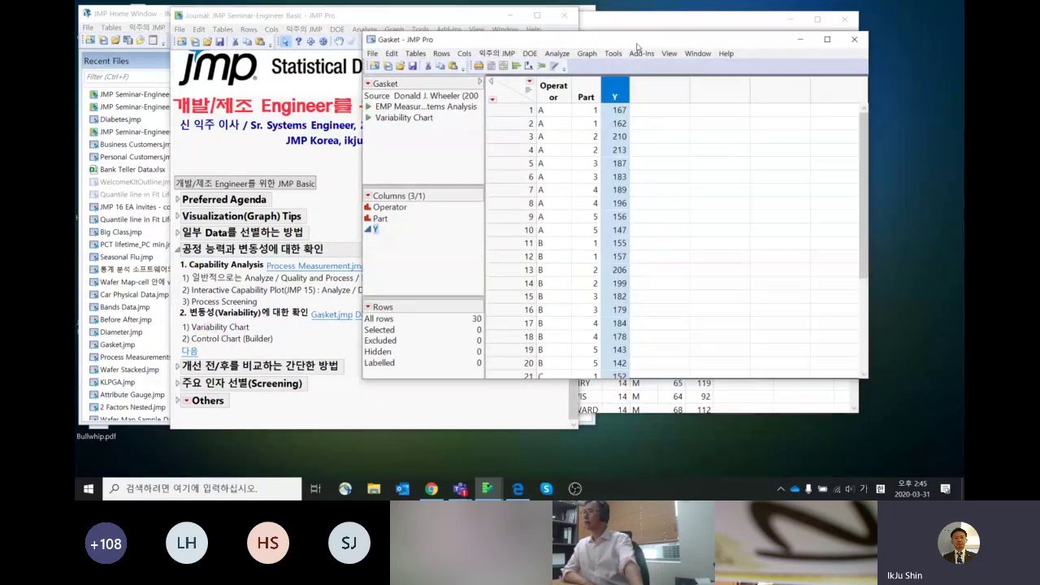
Step: Create a Variability / Attribute Gauge Chart with Y as the response and Operator and Part as grouping columns
{"action": "left_click", "coordinate": [557, 55]}
{"action": "mouse_move", "coordinate": [566, 218]}
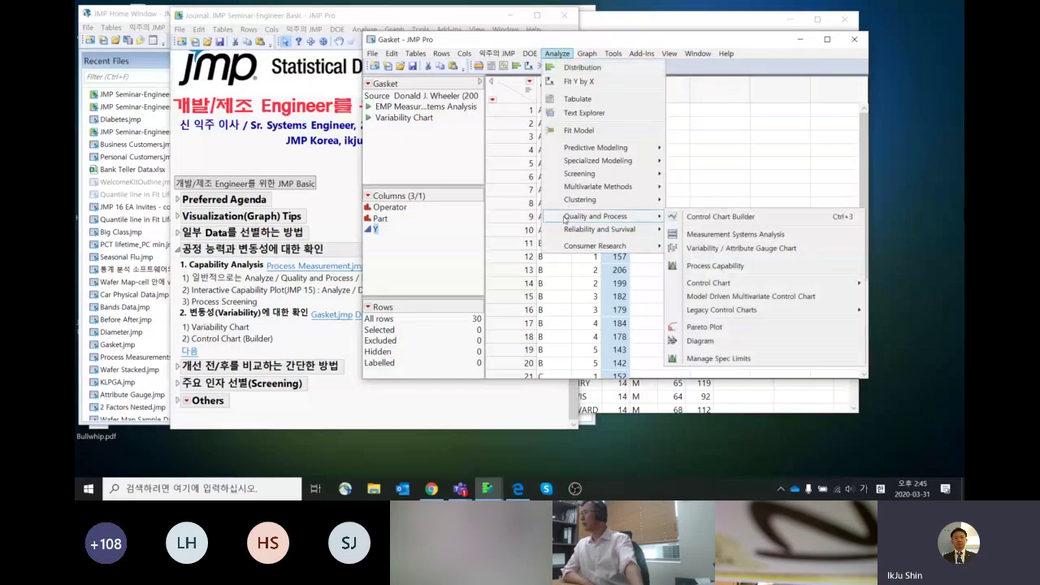
{"action": "left_click", "coordinate": [721, 248]}
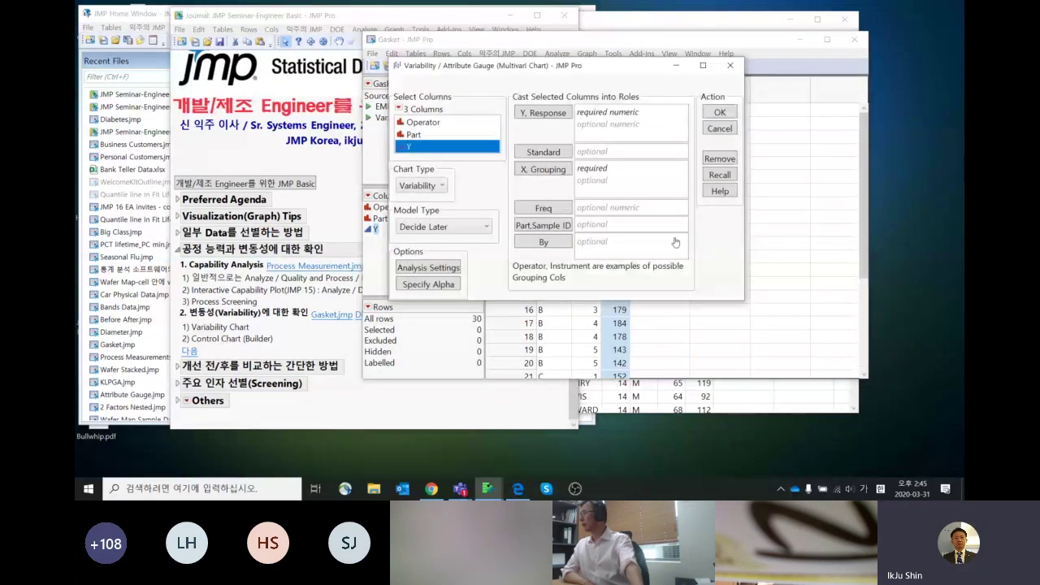
{"action": "left_click", "coordinate": [537, 118]}
{"action": "left_click", "coordinate": [479, 124]}
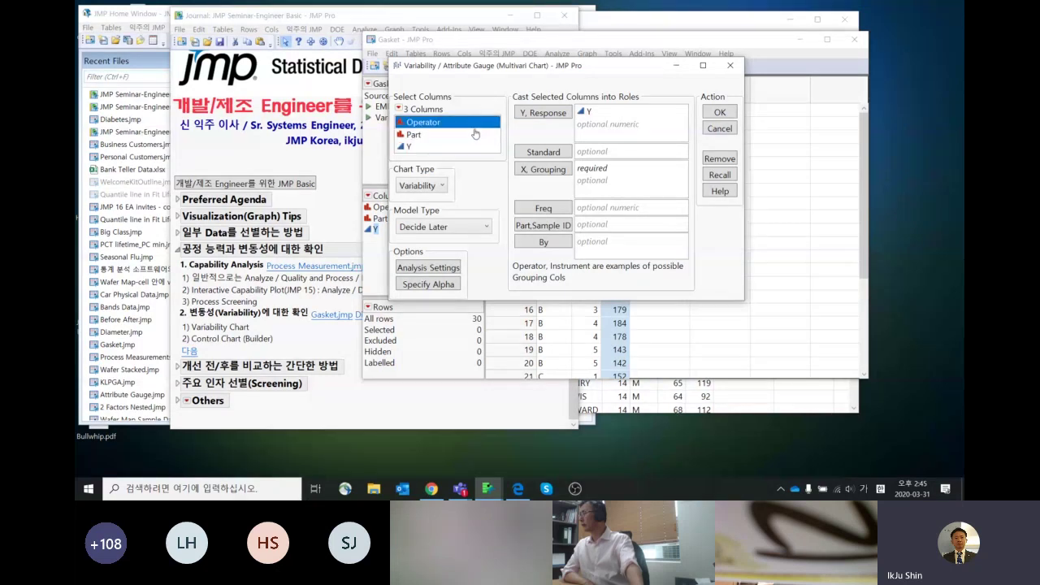
{"action": "left_click", "coordinate": [474, 136], "text": "shift"}
{"action": "left_click", "coordinate": [543, 169]}
{"action": "left_click", "coordinate": [719, 112]}
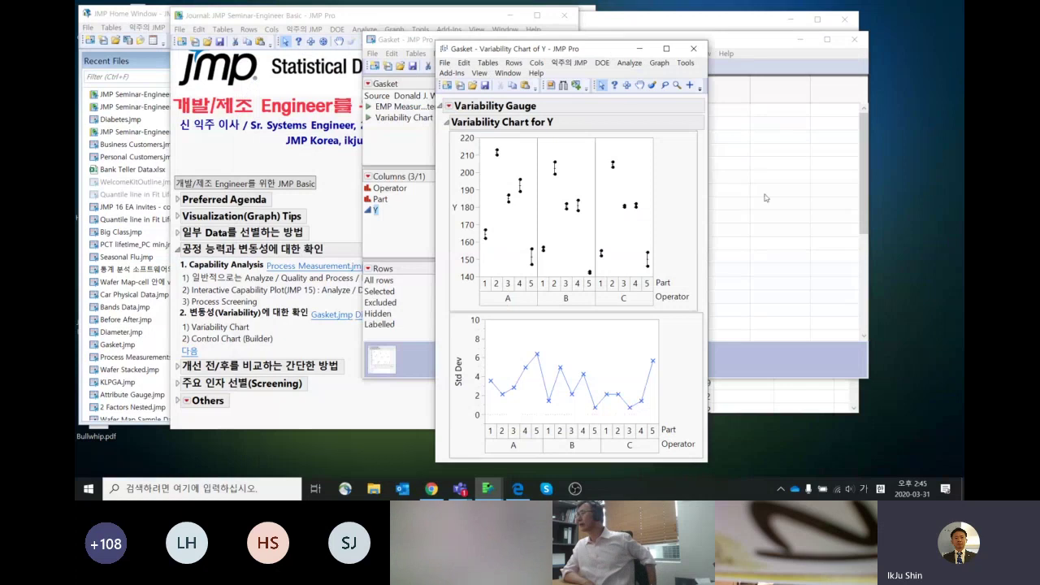
Step: Widen the report window and the Variability Chart for Y, highlight its Part and Operator axis levels, and reposition the window
{"action": "left_click_drag", "start_coordinate": [711, 204], "coordinate": [782, 207]}
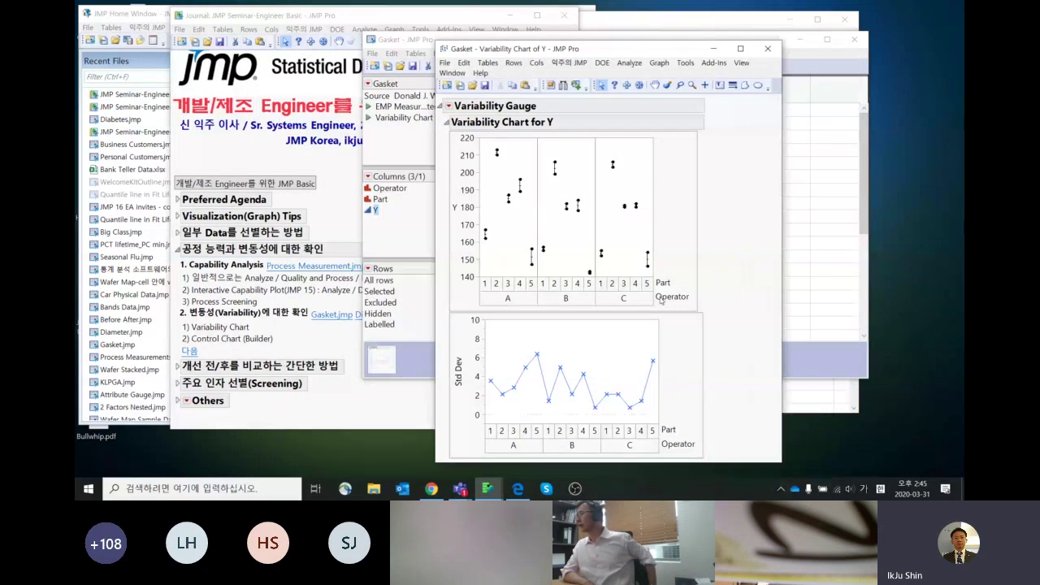
{"action": "left_click_drag", "start_coordinate": [652, 302], "coordinate": [748, 309]}
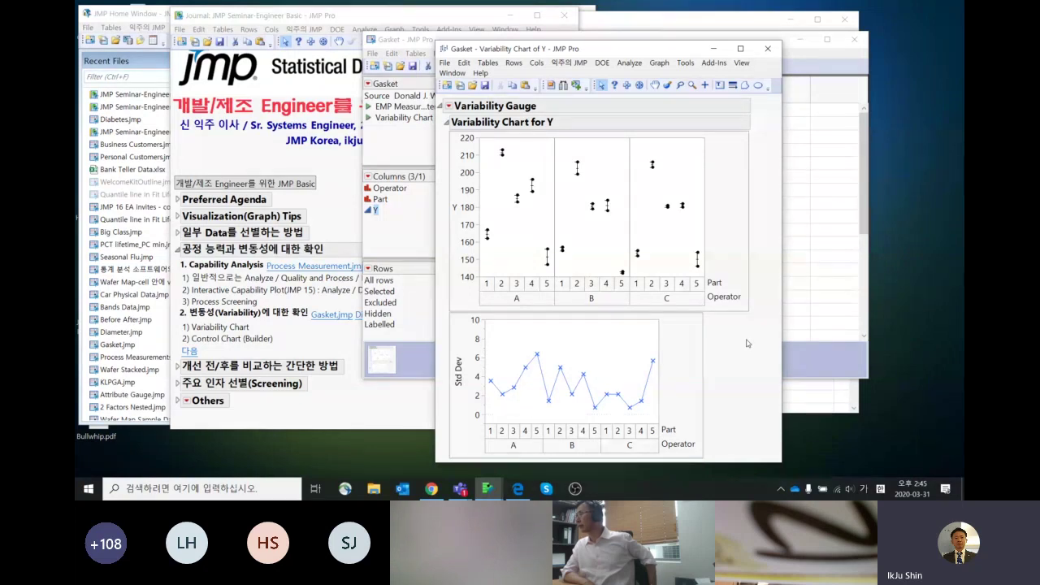
{"action": "mouse_move", "coordinate": [736, 321]}
{"action": "left_mouse_down"}
{"action": "mouse_move", "coordinate": [457, 230]}
{"action": "mouse_move", "coordinate": [662, 289]}
{"action": "left_mouse_up"}
{"action": "mouse_move", "coordinate": [756, 332]}
{"action": "left_mouse_down"}
{"action": "mouse_move", "coordinate": [497, 290]}
{"action": "mouse_move", "coordinate": [701, 324]}
{"action": "left_mouse_up"}
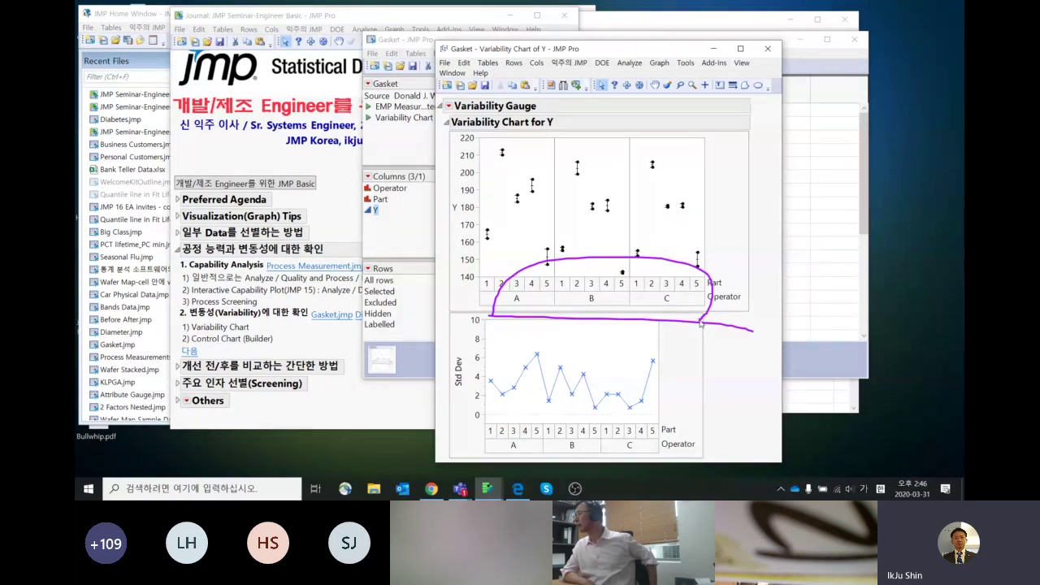
{"action": "key", "text": "Escape"}
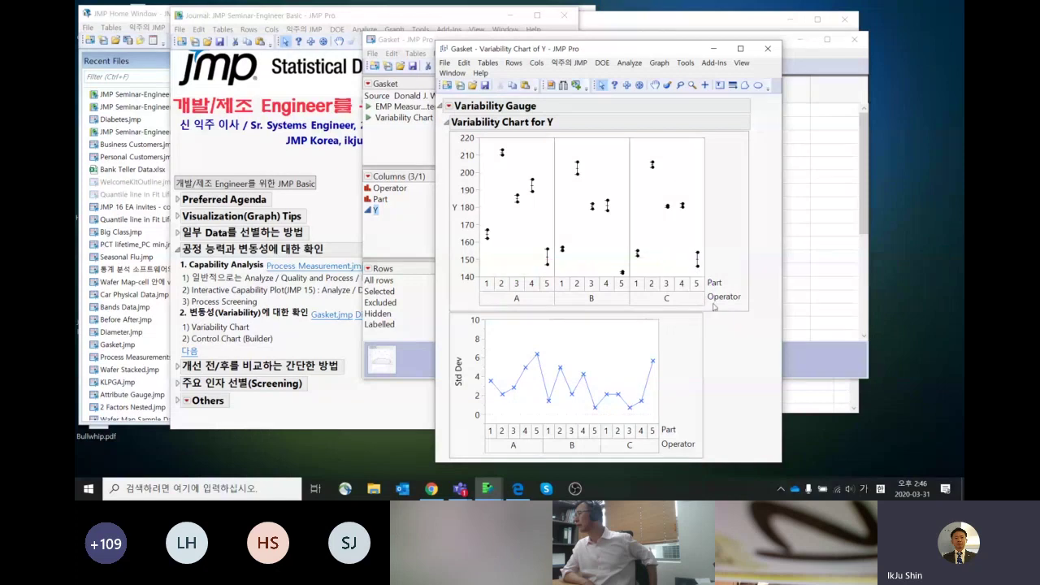
{"action": "left_click_drag", "start_coordinate": [622, 54], "coordinate": [617, 26]}
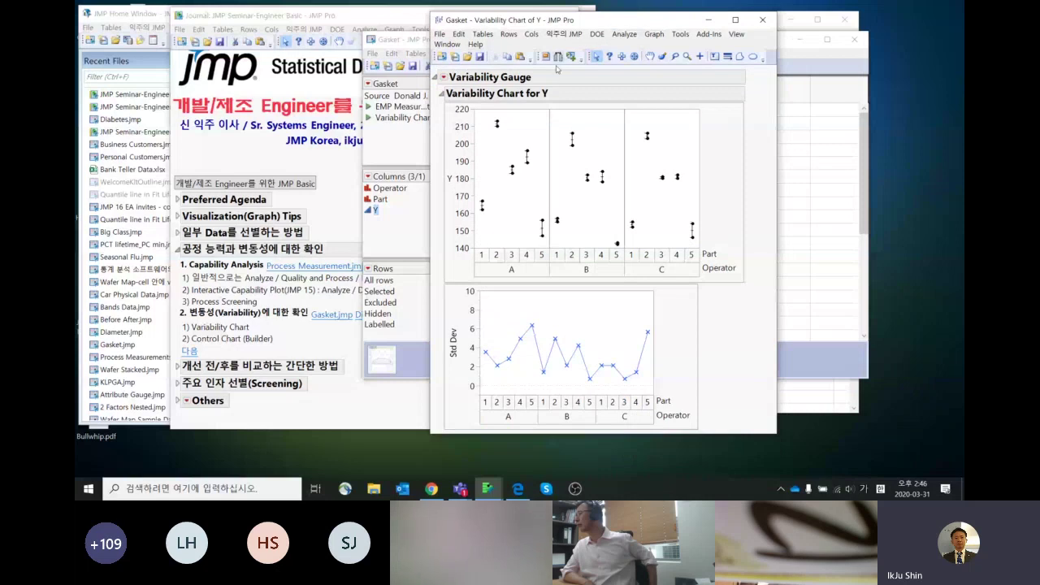
Step: Turn on Connect Cell Means, Show Grand Mean, Show Box Plots and XBar Control Limits together for the variability chart
{"action": "left_click", "coordinate": [444, 79]}
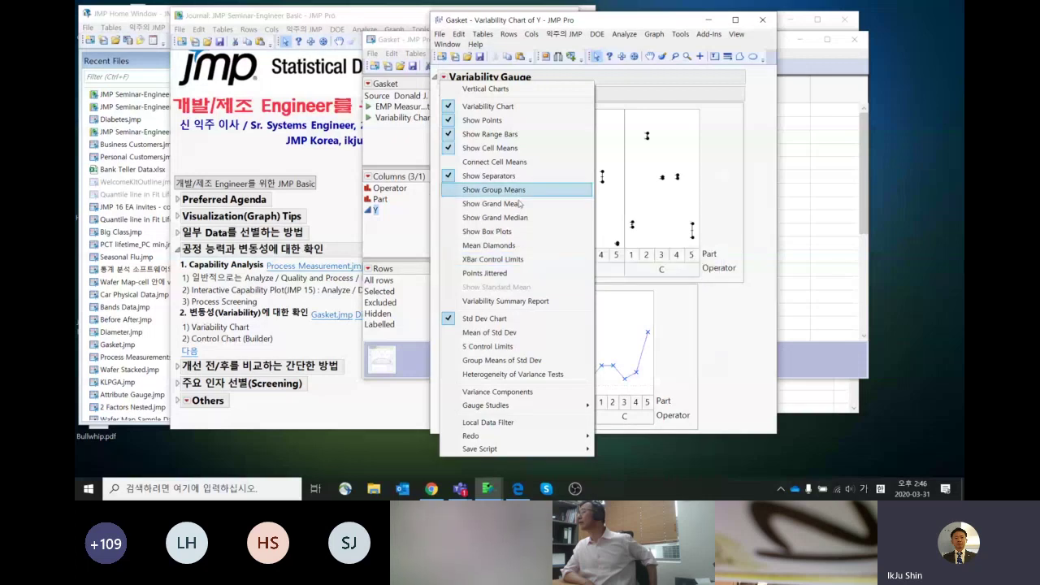
{"action": "left_click", "coordinate": [629, 81]}
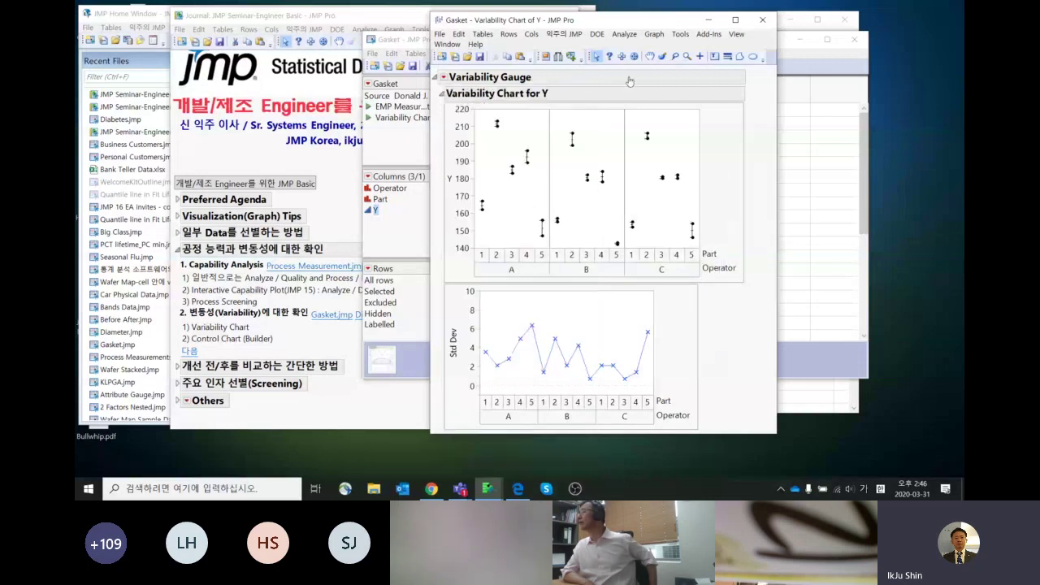
{"action": "left_click", "coordinate": [444, 80], "text": "alt"}
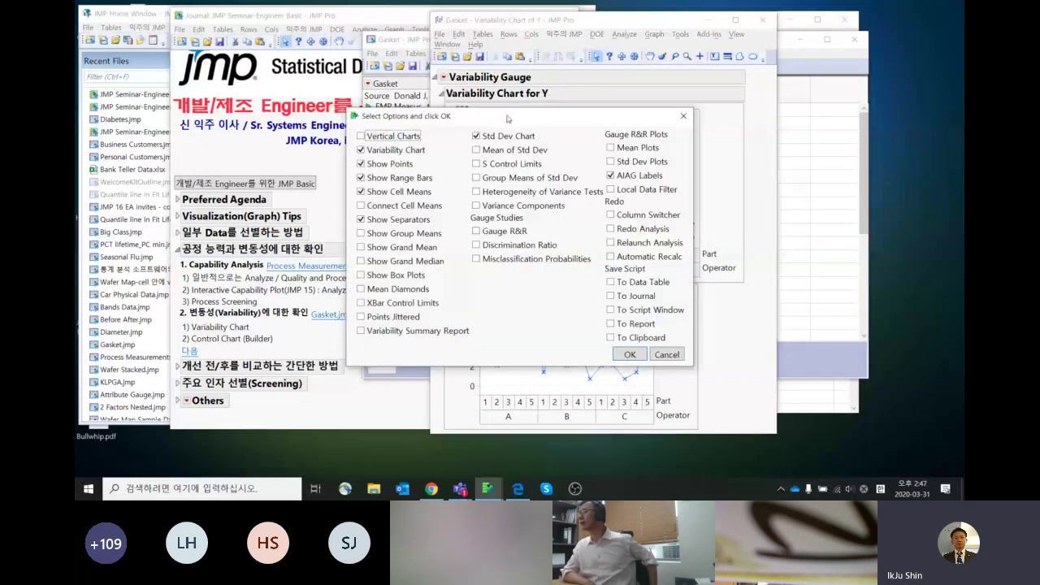
{"action": "left_click_drag", "start_coordinate": [507, 119], "coordinate": [547, 76]}
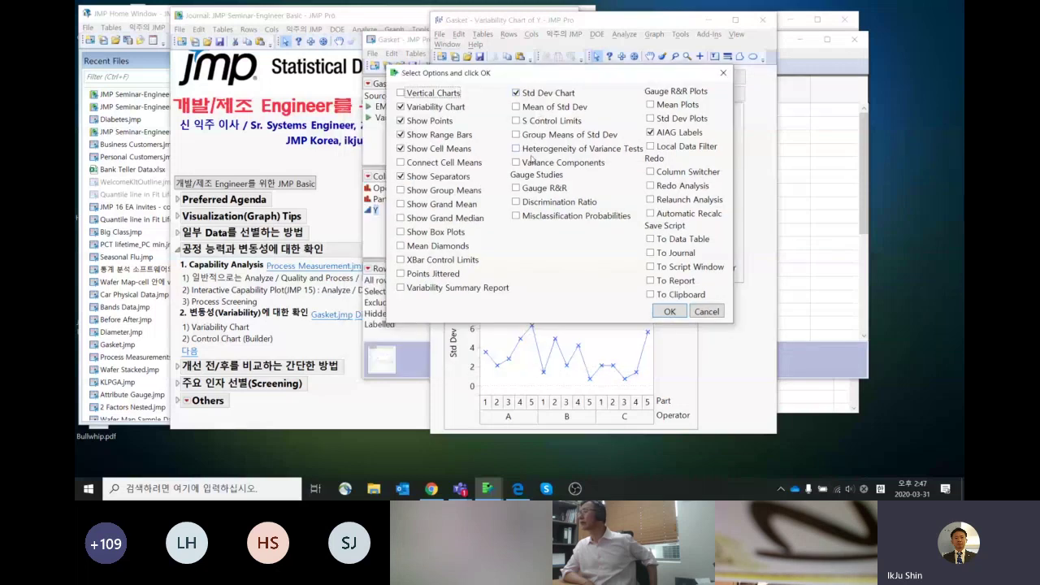
{"action": "left_click", "coordinate": [470, 166]}
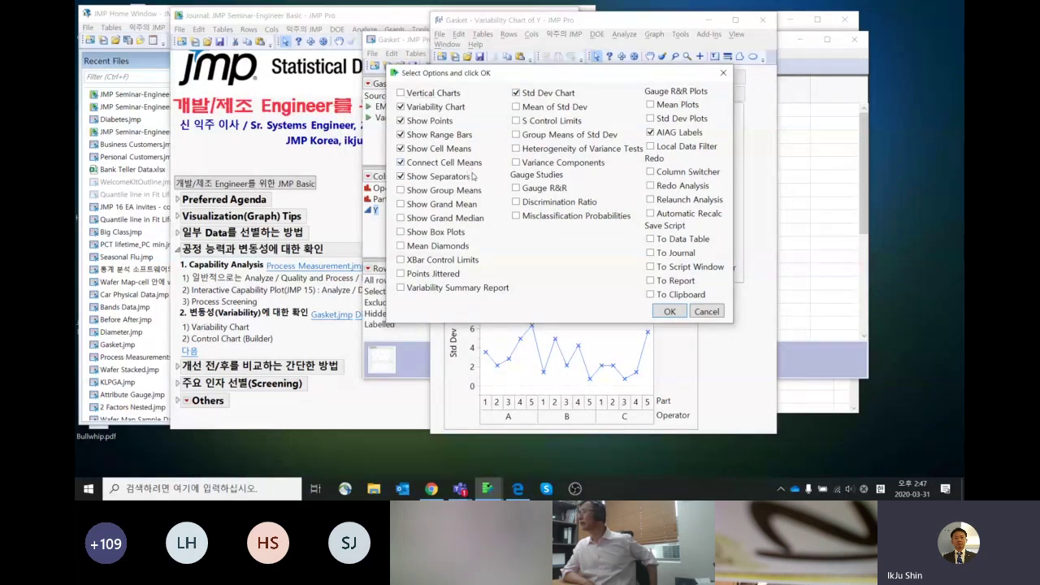
{"action": "left_click", "coordinate": [466, 207]}
{"action": "left_click", "coordinate": [463, 232]}
{"action": "left_click", "coordinate": [464, 265]}
{"action": "left_click", "coordinate": [662, 313]}
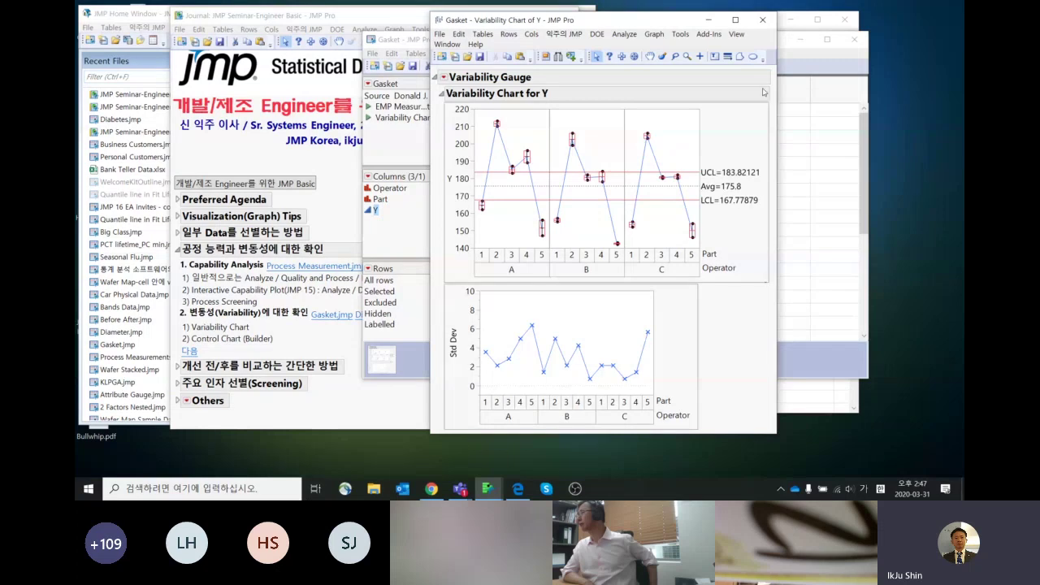
Step: Close the variability chart report, point out Control Chart (Builder) in the journal, and bring the Gasket table back to the front
{"action": "left_click", "coordinate": [763, 22]}
{"action": "left_click_drag", "start_coordinate": [606, 45], "coordinate": [700, 34]}
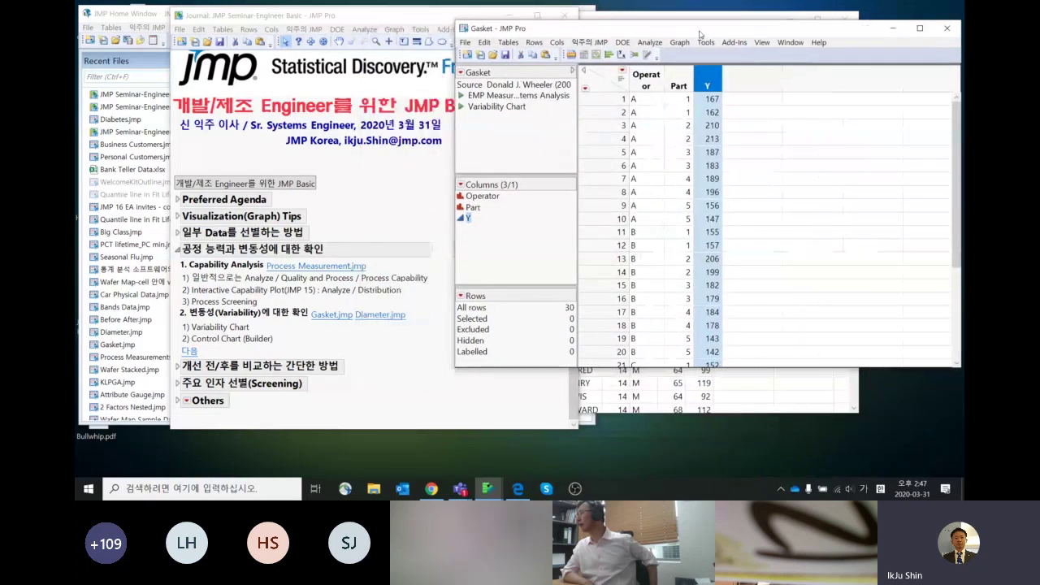
{"action": "mouse_move", "coordinate": [292, 343]}
{"action": "left_mouse_down"}
{"action": "mouse_move", "coordinate": [233, 320]}
{"action": "mouse_move", "coordinate": [229, 348]}
{"action": "mouse_move", "coordinate": [292, 344]}
{"action": "left_mouse_up"}
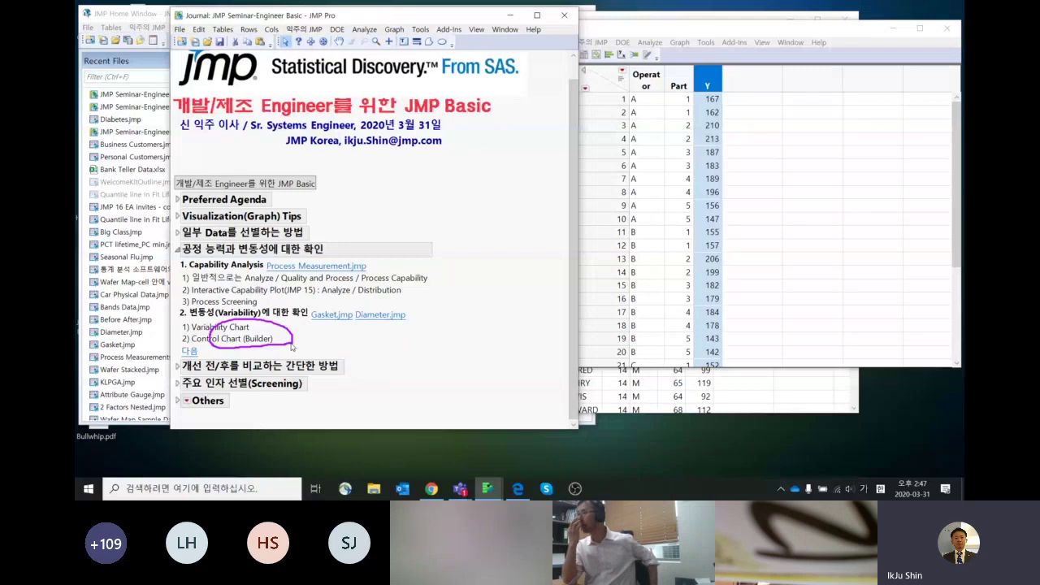
{"action": "key", "text": "Escape"}
{"action": "left_click", "coordinate": [661, 31]}
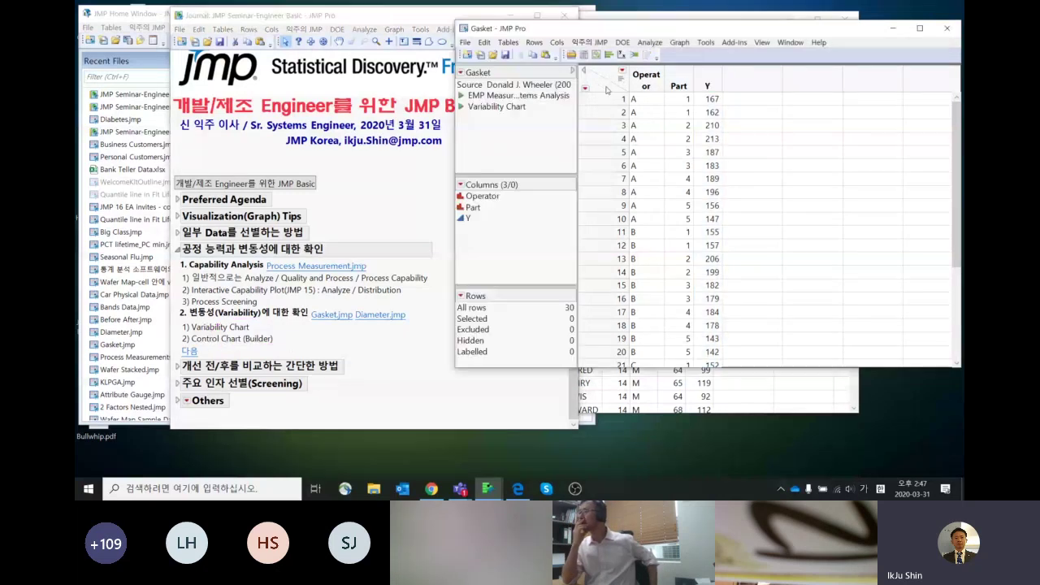
{"action": "left_click_drag", "start_coordinate": [661, 31], "coordinate": [550, 31]}
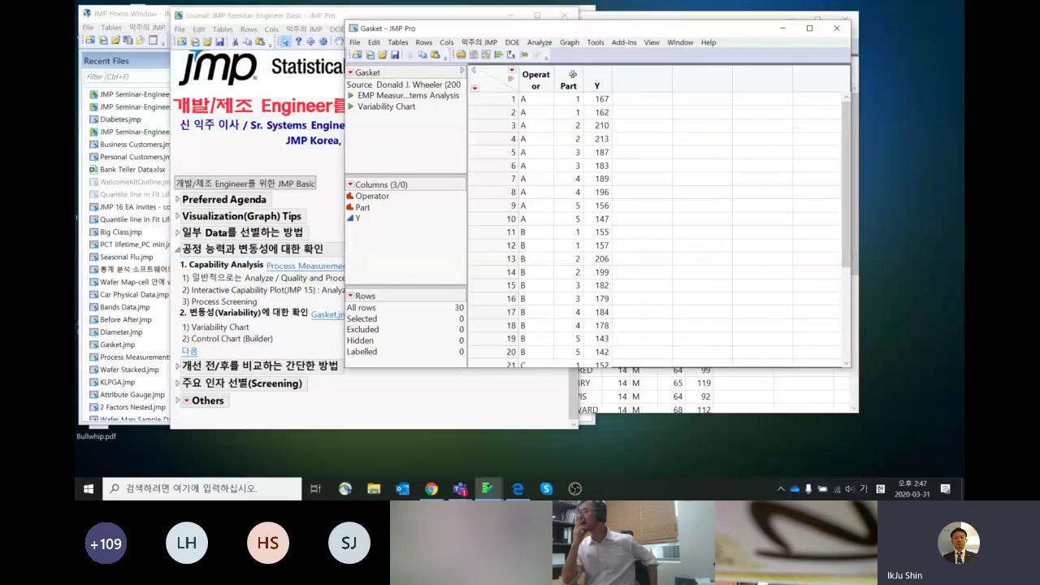
Step: Launch Control Chart Builder on the Gasket table and assign Y to the chart's Y zone
{"action": "left_click", "coordinate": [547, 75]}
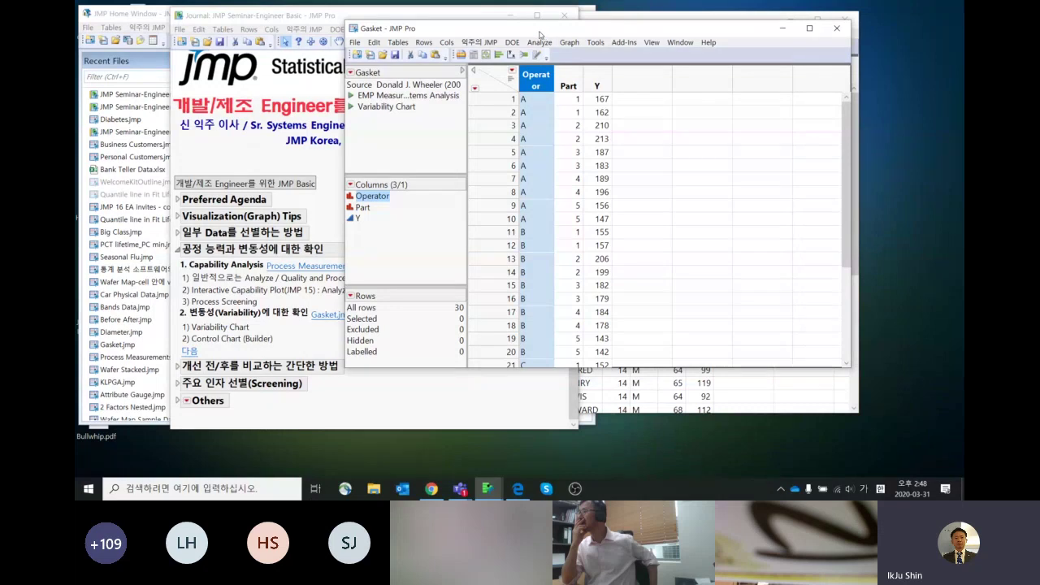
{"action": "left_click_drag", "start_coordinate": [542, 35], "coordinate": [524, 31]}
{"action": "left_click", "coordinate": [527, 41]}
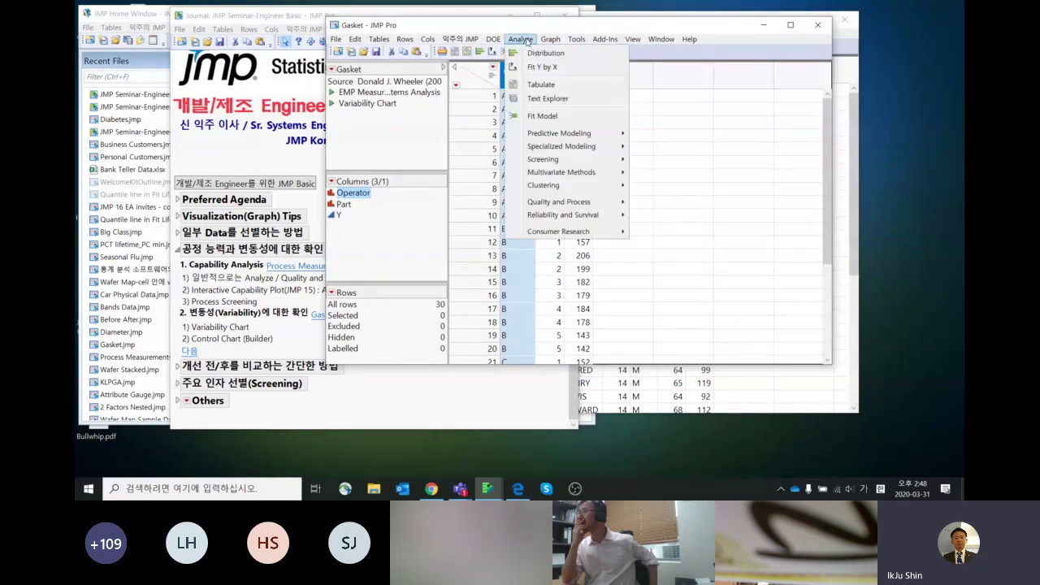
{"action": "mouse_move", "coordinate": [559, 207]}
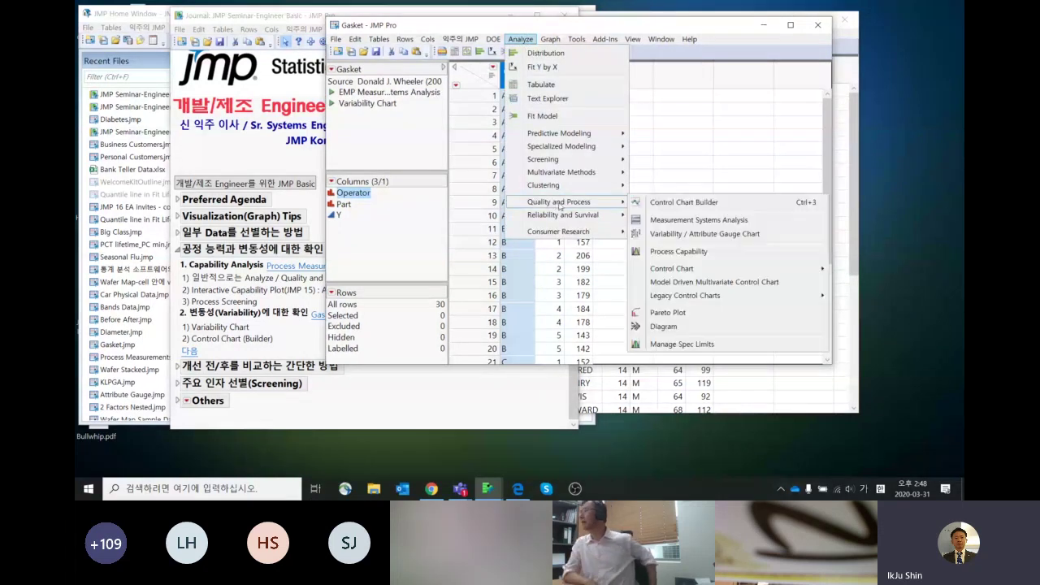
{"action": "left_click", "coordinate": [675, 203]}
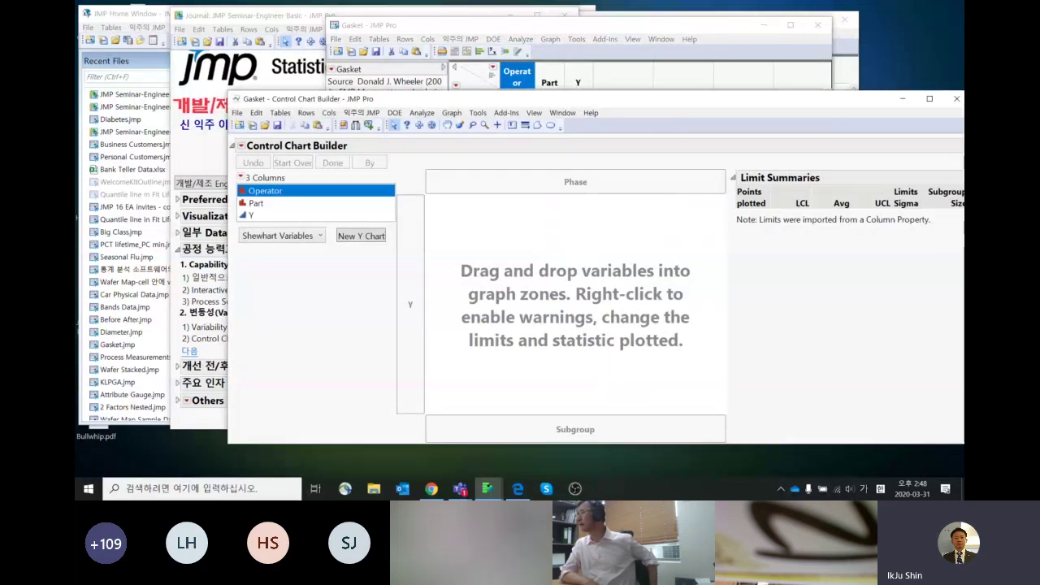
{"action": "left_click_drag", "start_coordinate": [576, 102], "coordinate": [563, 58]}
{"action": "left_click", "coordinate": [346, 170]}
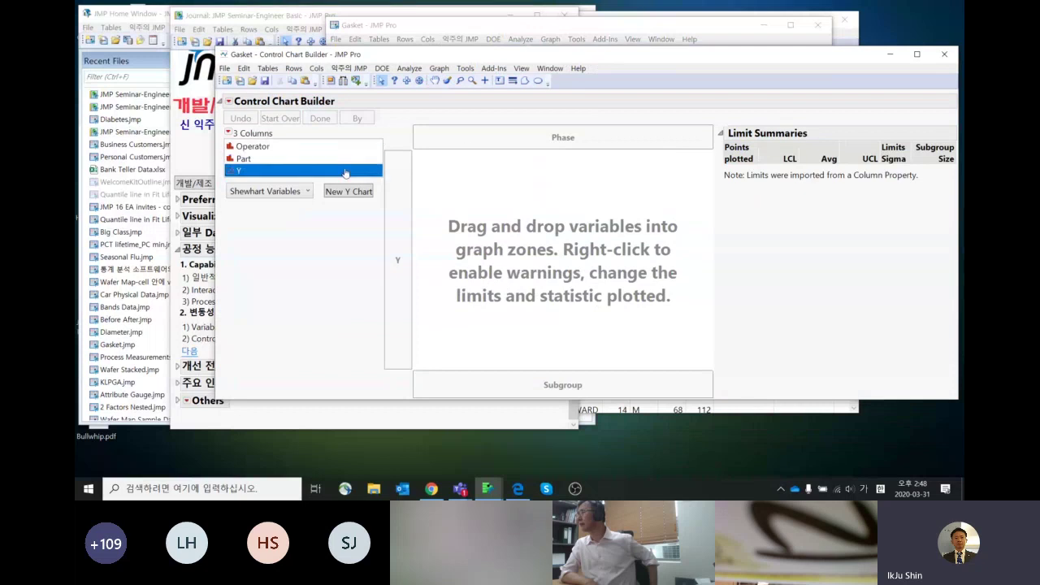
{"action": "left_click", "coordinate": [402, 246]}
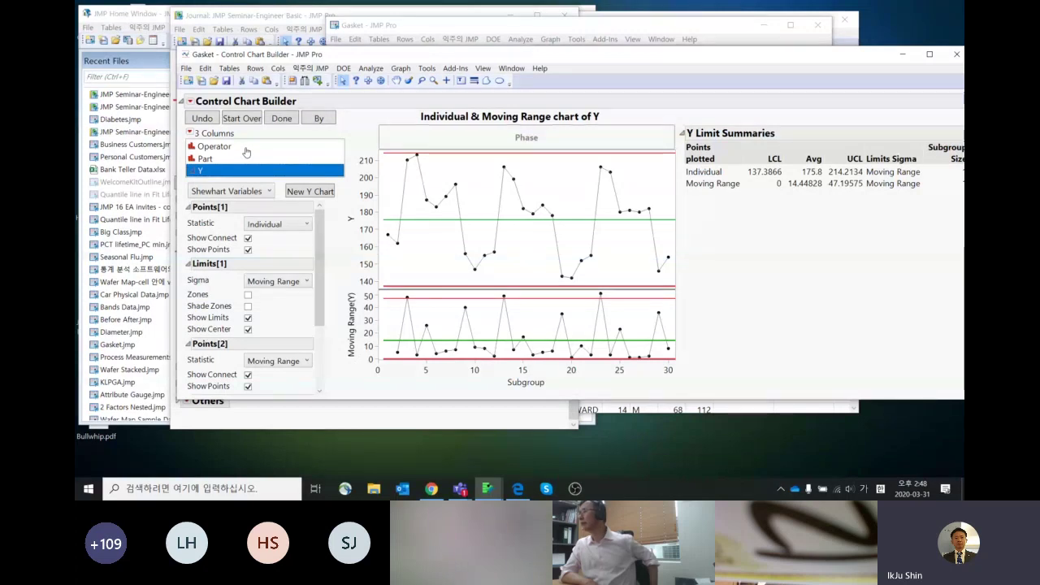
Step: Assign Operator to the Phase zone of the control chart and point out the charts and limit summaries by operator
{"action": "left_click_drag", "start_coordinate": [247, 153], "coordinate": [553, 153]}
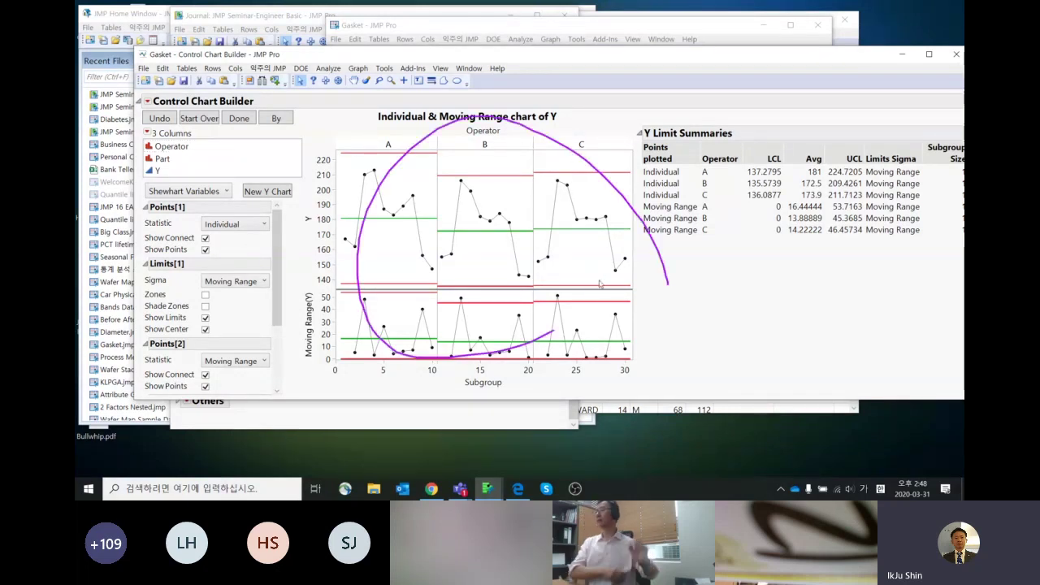
{"action": "mouse_move", "coordinate": [729, 149]}
{"action": "left_mouse_down"}
{"action": "mouse_move", "coordinate": [930, 218]}
{"action": "mouse_move", "coordinate": [829, 294]}
{"action": "left_mouse_up"}
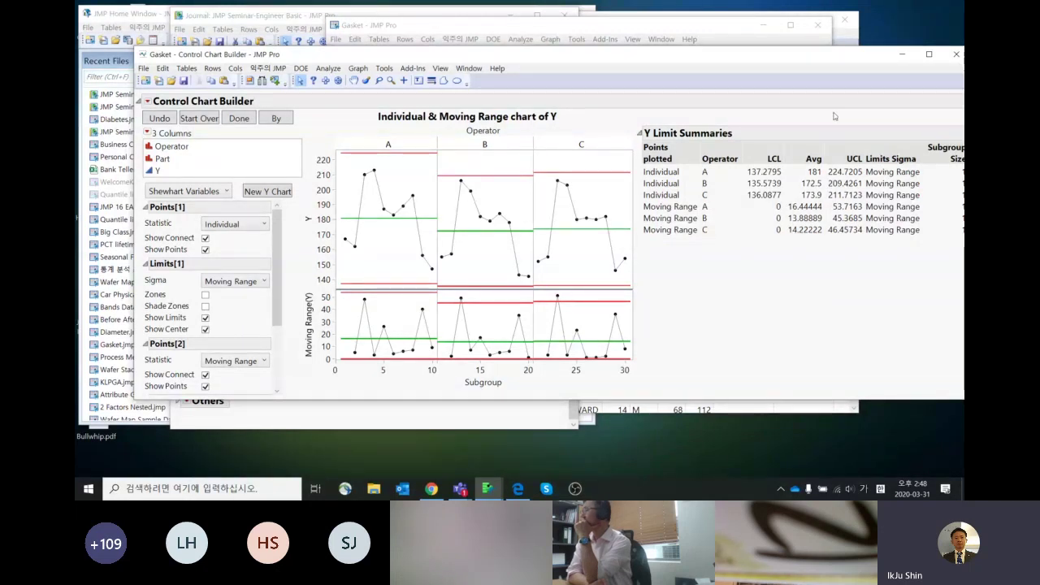
Step: Close the Control Chart Builder report and the Gasket table, and return to the journal's Variability Chart and Control Chart (Builder) items
{"action": "left_click_drag", "start_coordinate": [839, 58], "coordinate": [839, 84]}
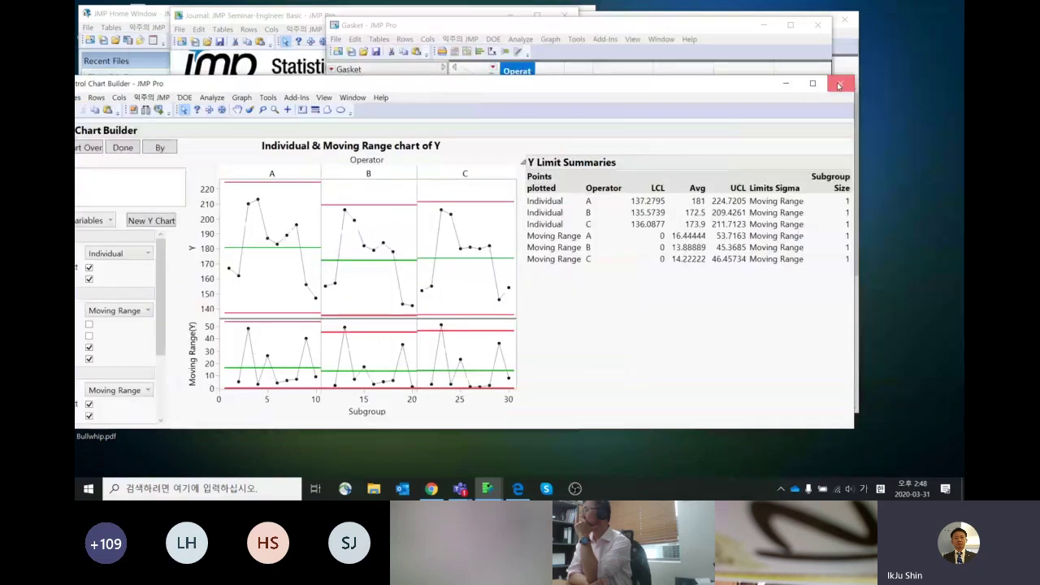
{"action": "left_click", "coordinate": [838, 84]}
{"action": "left_click", "coordinate": [819, 26]}
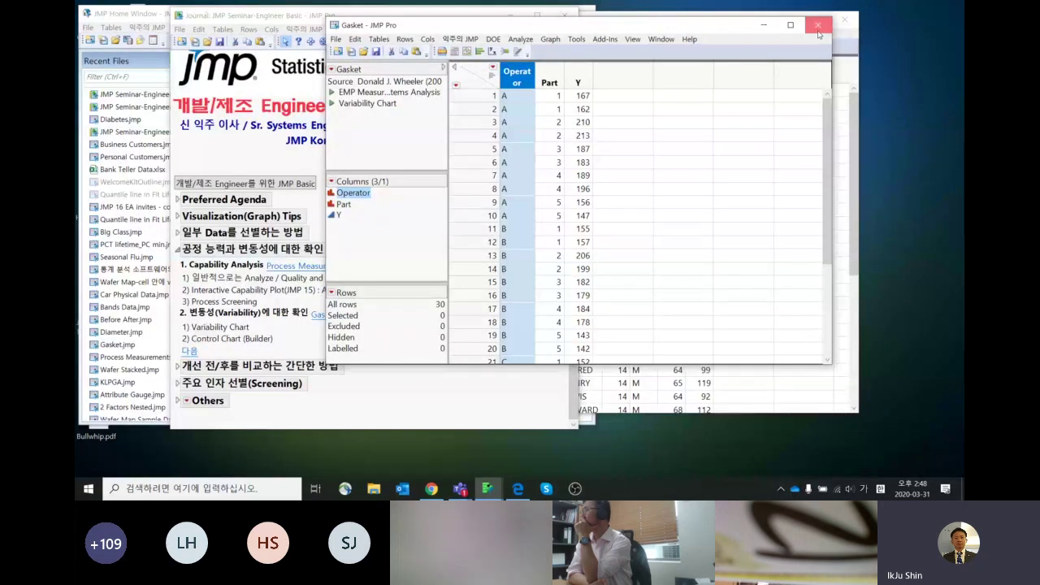
{"action": "left_click", "coordinate": [518, 265]}
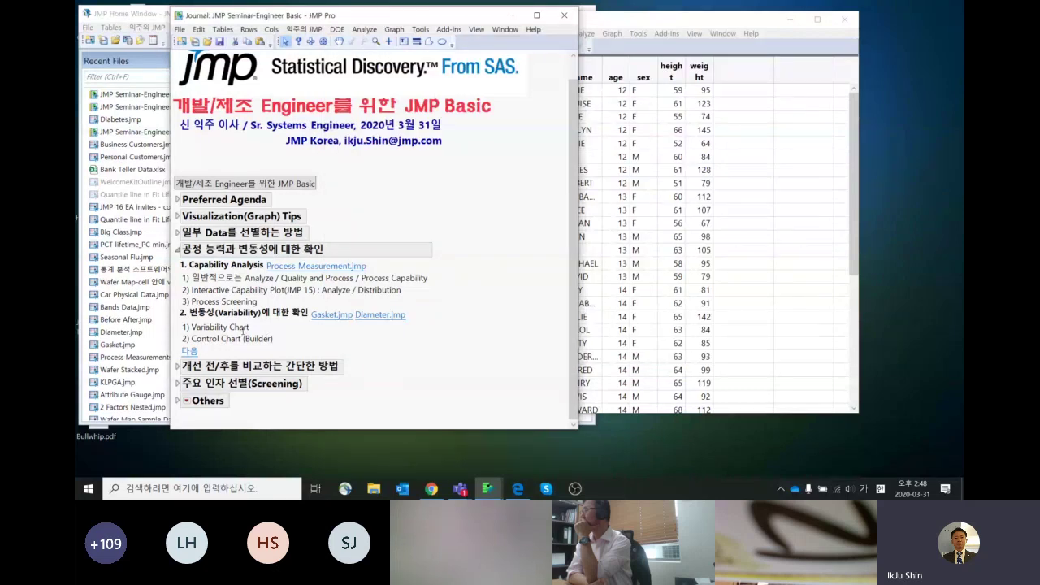
{"action": "left_click", "coordinate": [265, 338]}
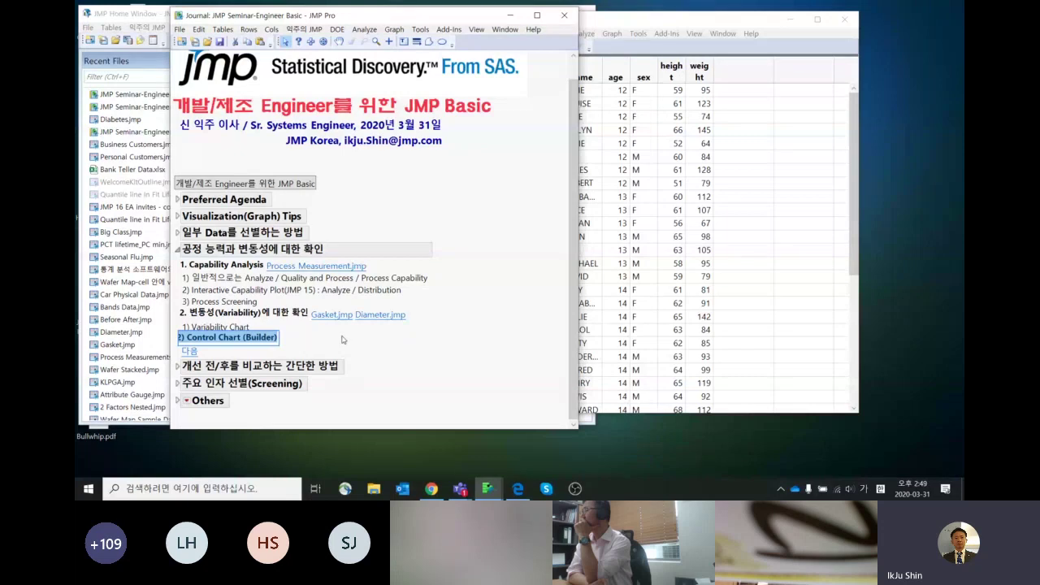
{"action": "left_click", "coordinate": [291, 341]}
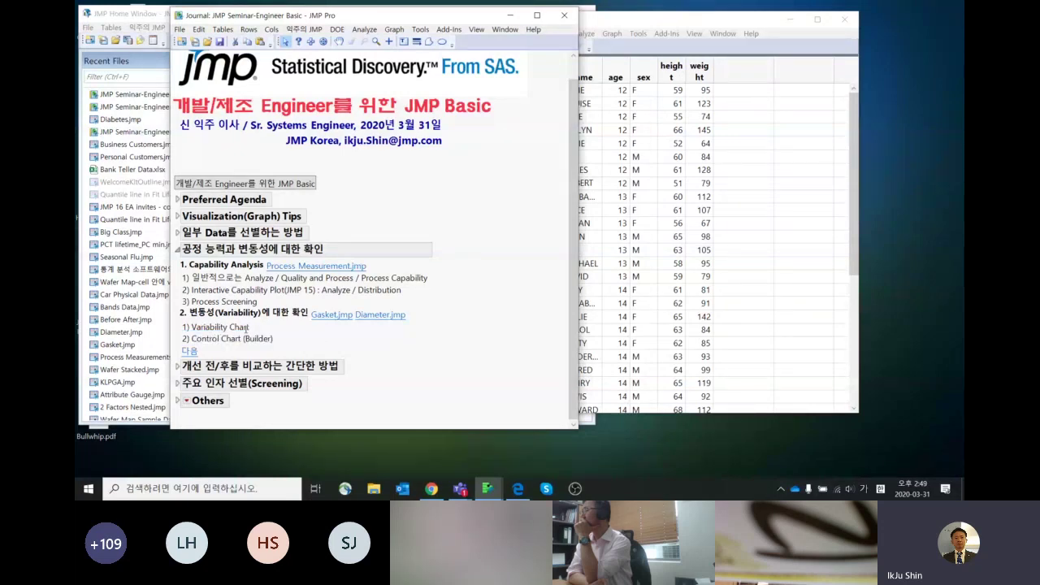
Step: Advance the journal to its before/after improvement comparison section, then open Before After.jmp and enlarge its data table window
{"action": "left_click_drag", "start_coordinate": [439, 23], "coordinate": [469, 19]}
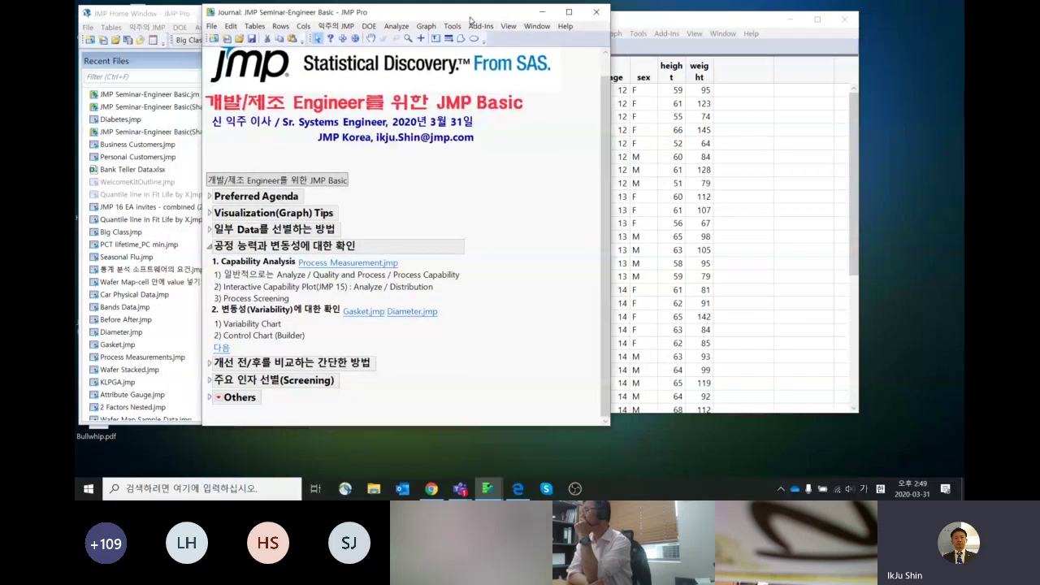
{"action": "left_click_drag", "start_coordinate": [393, 341], "coordinate": [313, 346]}
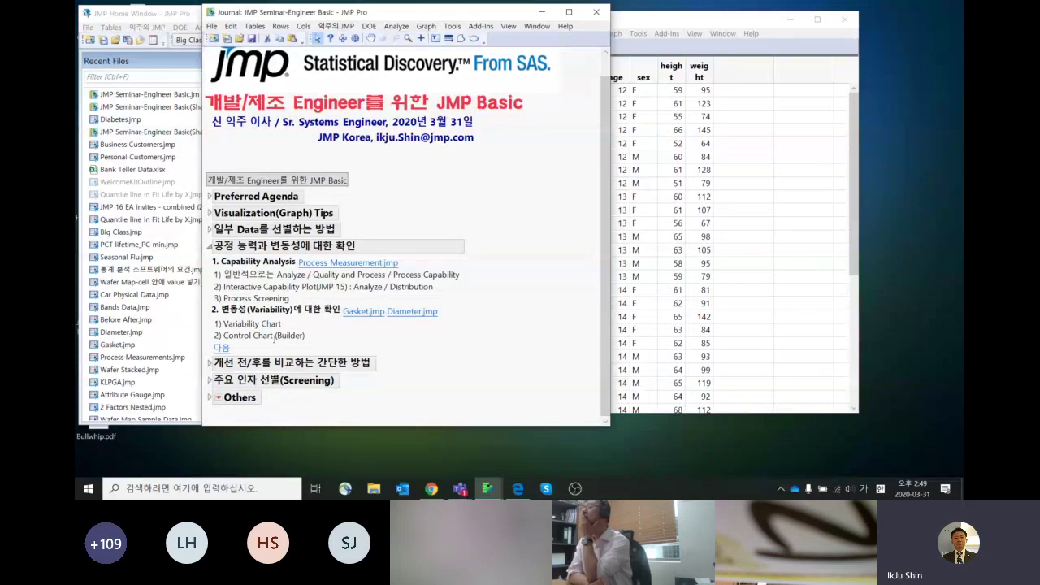
{"action": "left_click", "coordinate": [222, 348]}
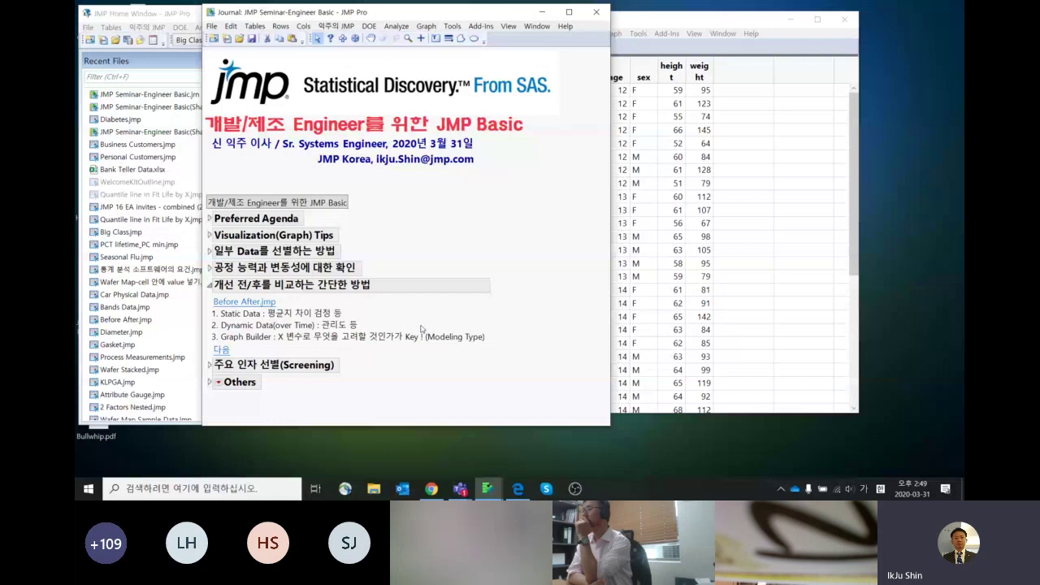
{"action": "left_click", "coordinate": [273, 301]}
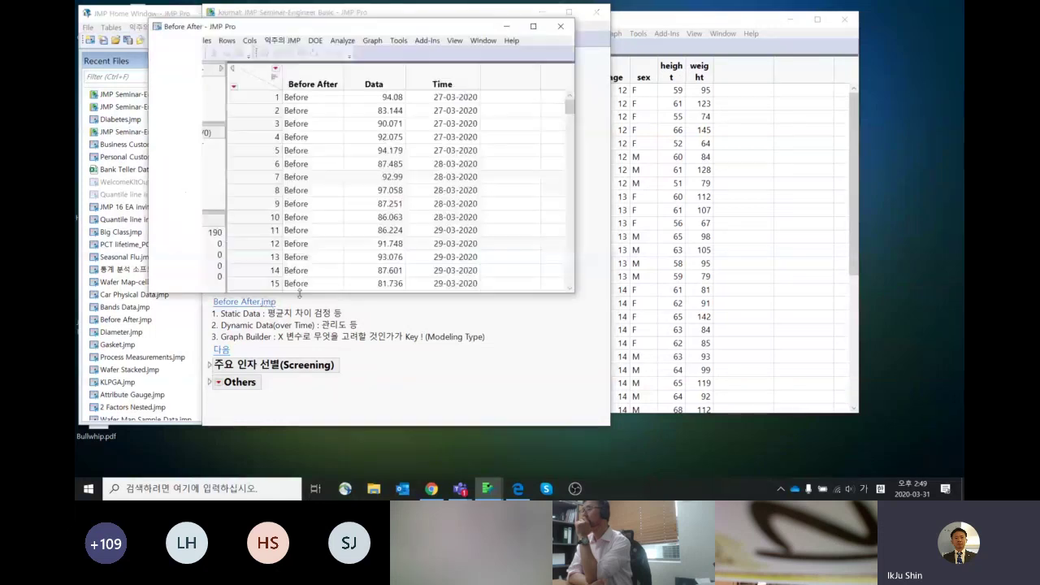
{"action": "left_click_drag", "start_coordinate": [428, 31], "coordinate": [716, 44]}
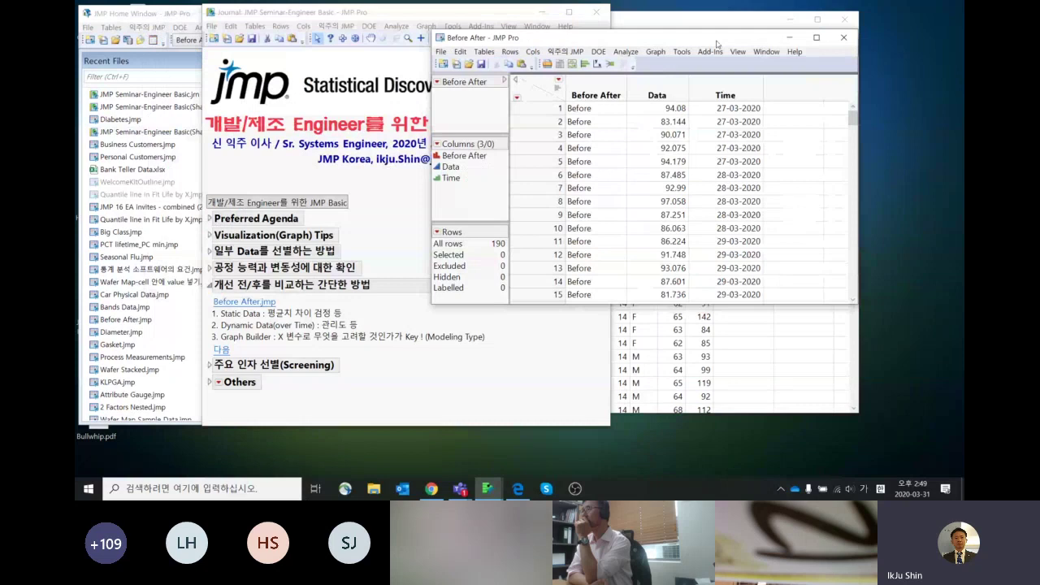
{"action": "left_click_drag", "start_coordinate": [858, 303], "coordinate": [843, 443]}
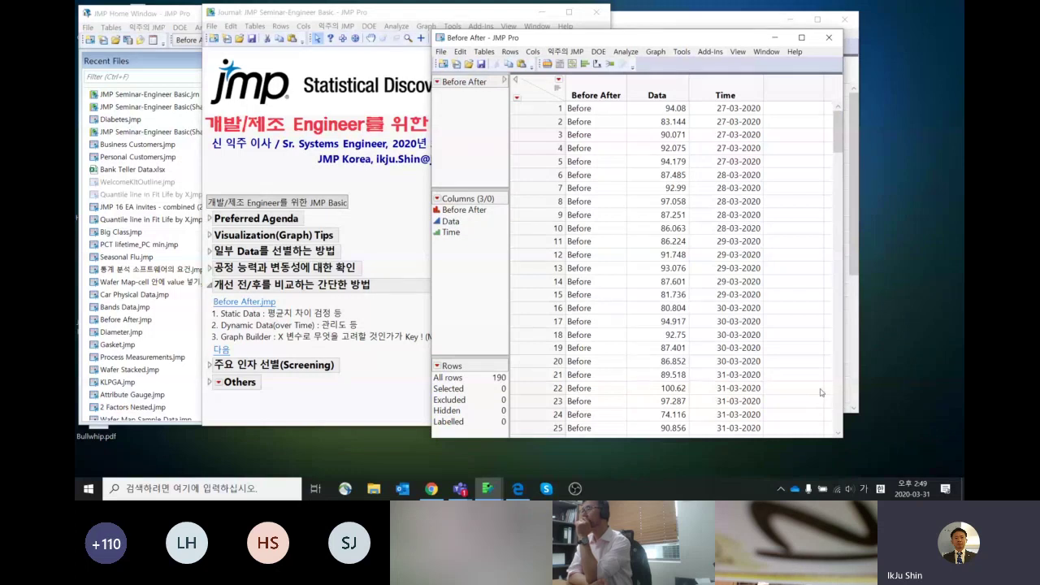
Step: Examine the Before After, Data and Time columns of the table by highlighting each in turn
{"action": "left_click", "coordinate": [658, 95]}
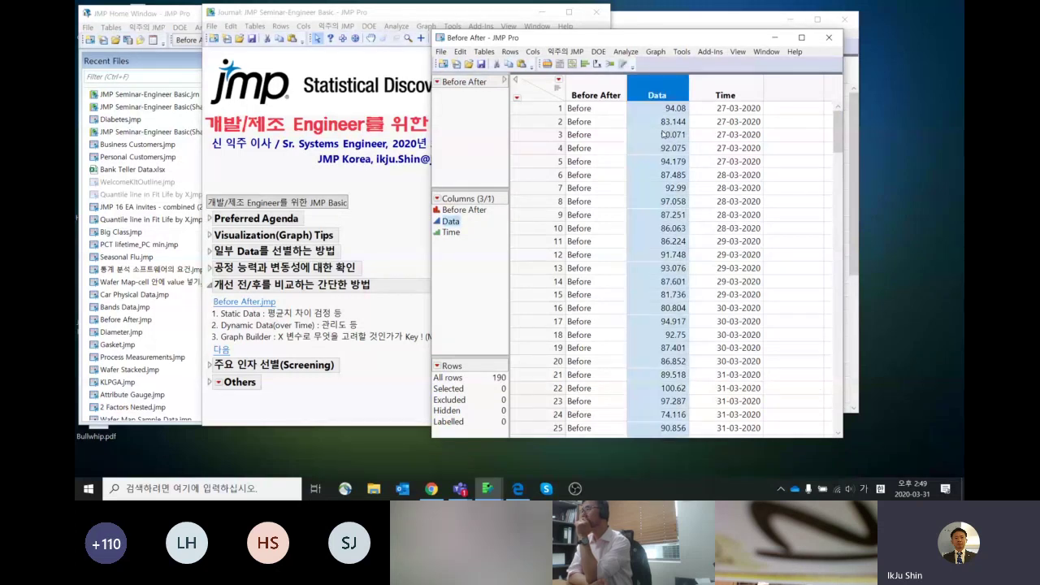
{"action": "left_click", "coordinate": [581, 86]}
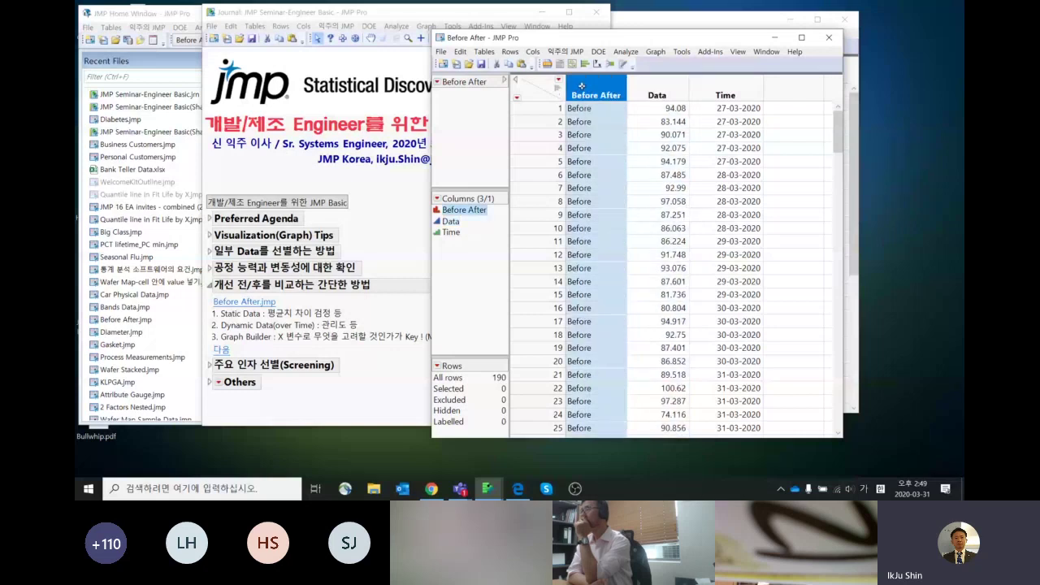
{"action": "left_click", "coordinate": [658, 85]}
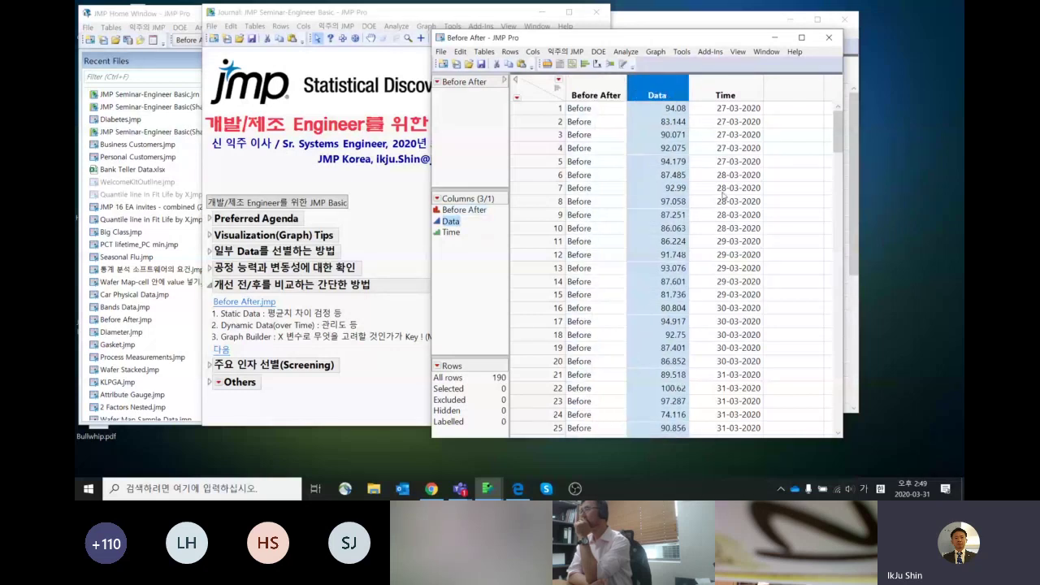
{"action": "left_click", "coordinate": [726, 91]}
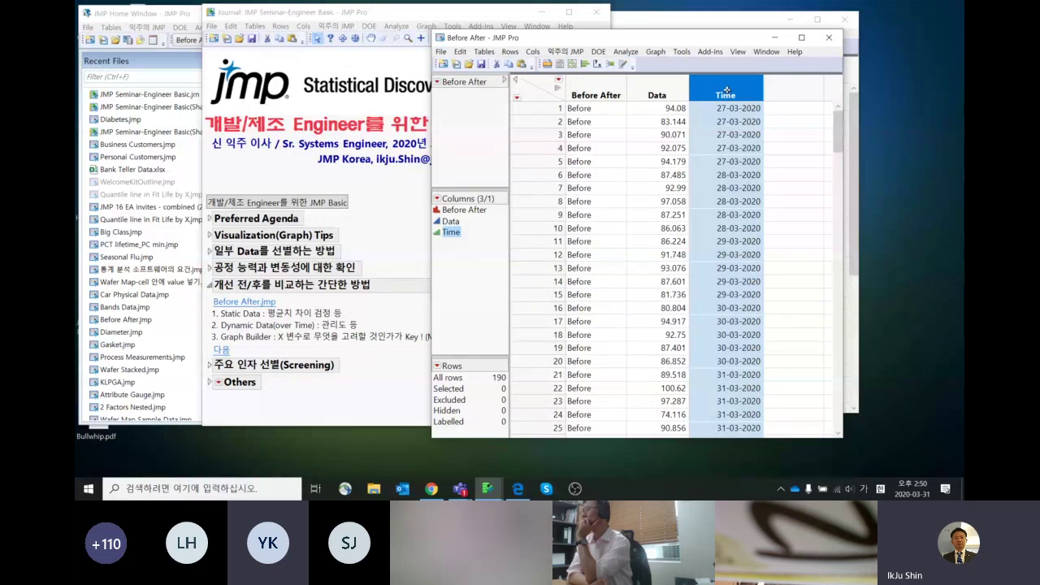
{"action": "left_click", "coordinate": [607, 91]}
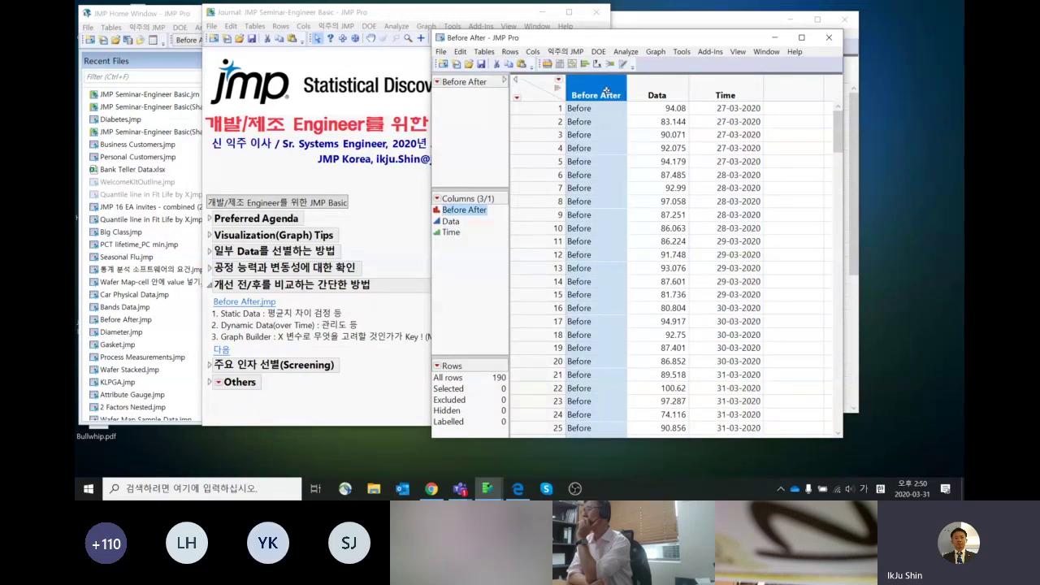
{"action": "left_click", "coordinate": [655, 87]}
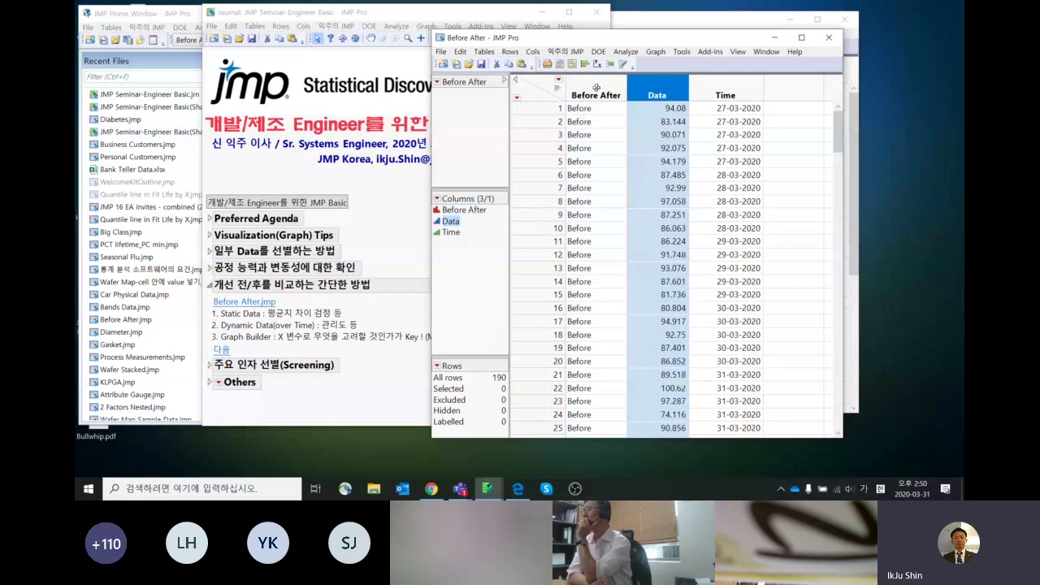
{"action": "left_click", "coordinate": [596, 88]}
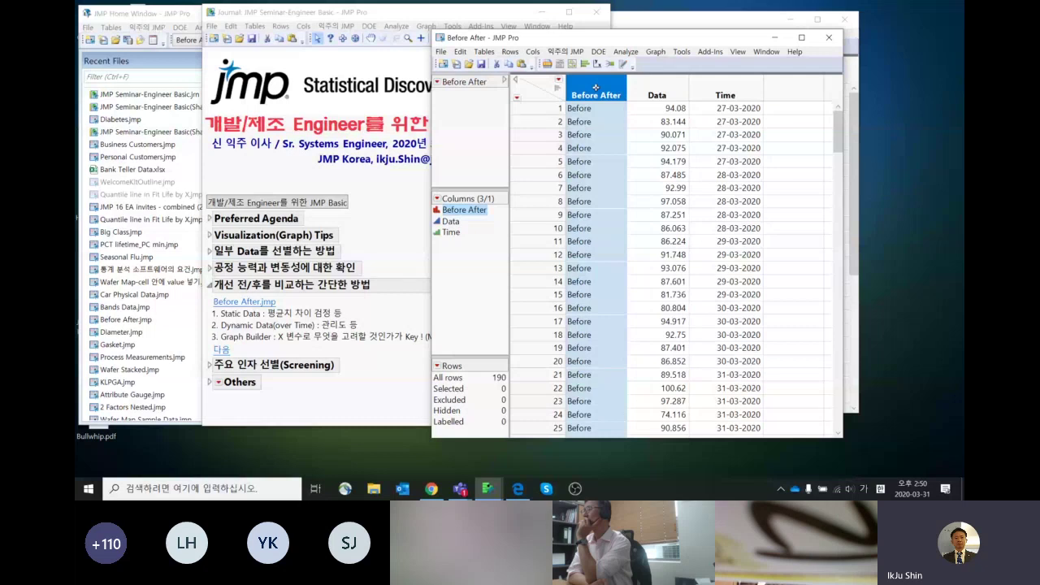
{"action": "left_click", "coordinate": [728, 88]}
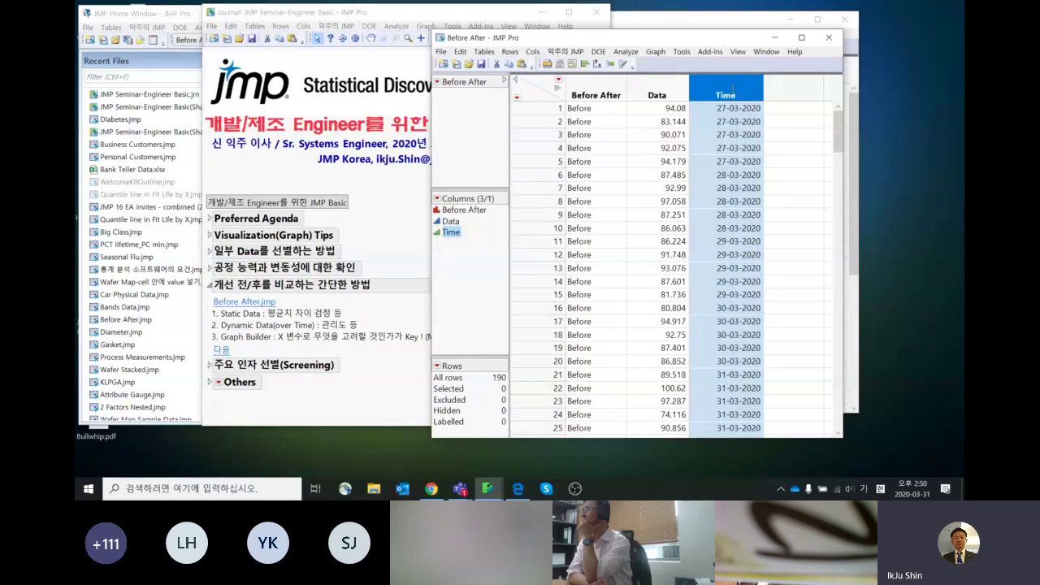
Step: Select the Before After and Data columns and point out the Fit Y by X analysis without launching it
{"action": "left_click_drag", "start_coordinate": [688, 40], "coordinate": [648, 26]}
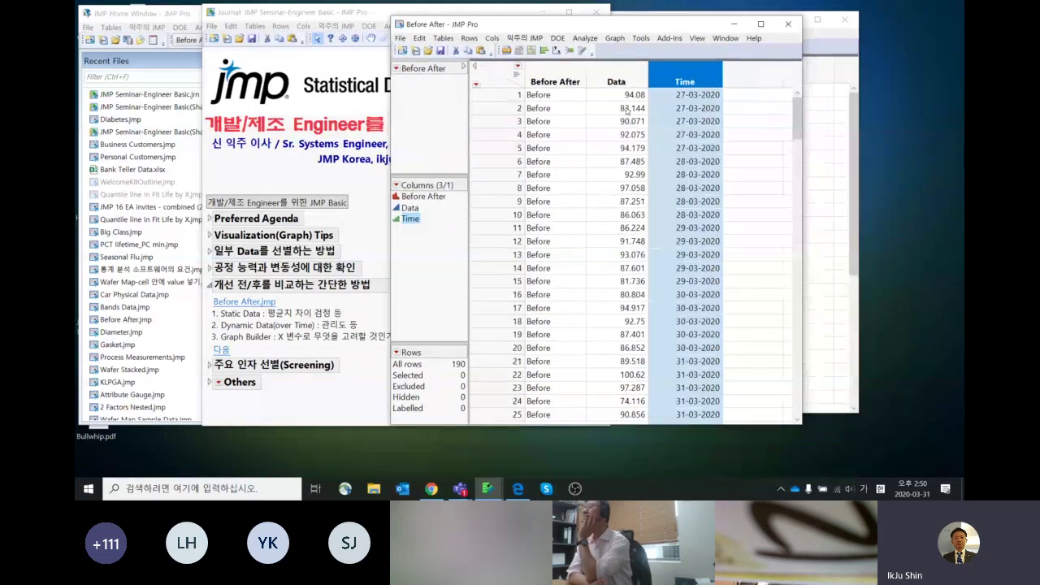
{"action": "left_click", "coordinate": [554, 81]}
{"action": "left_click", "coordinate": [608, 79], "text": "shift"}
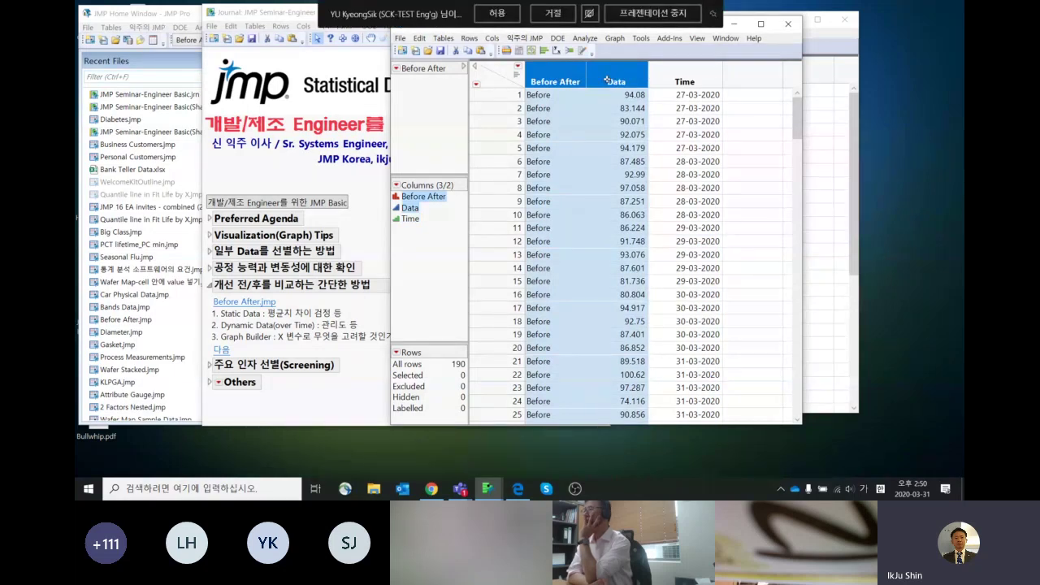
{"action": "left_click", "coordinate": [583, 41]}
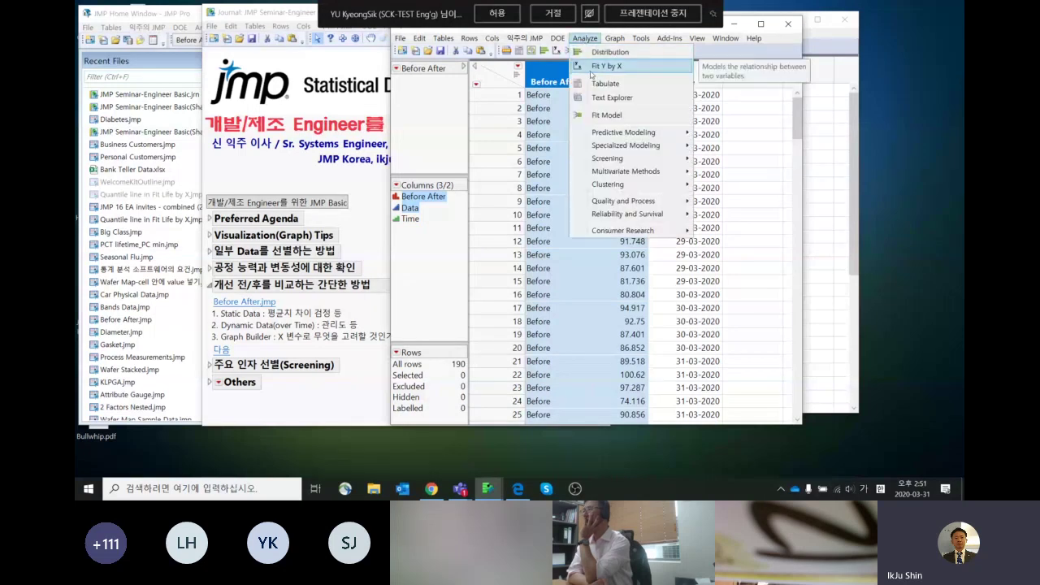
{"action": "left_click", "coordinate": [558, 133]}
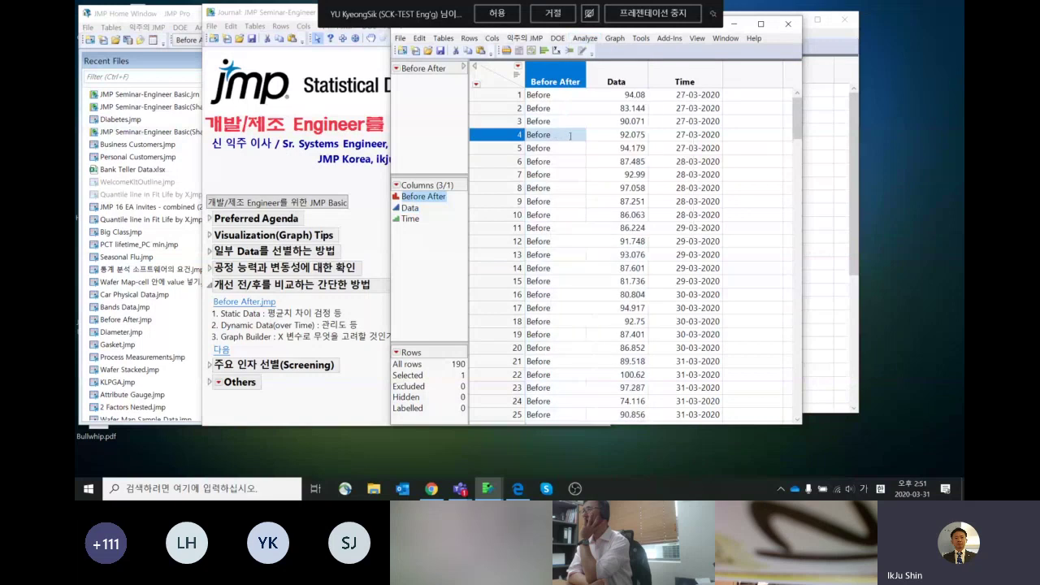
{"action": "key", "text": "Escape"}
Step: Decline the meeting's control request and launch Graph Builder on the Before After table with Data and Time selected
{"action": "left_click_drag", "start_coordinate": [673, 76], "coordinate": [630, 79]}
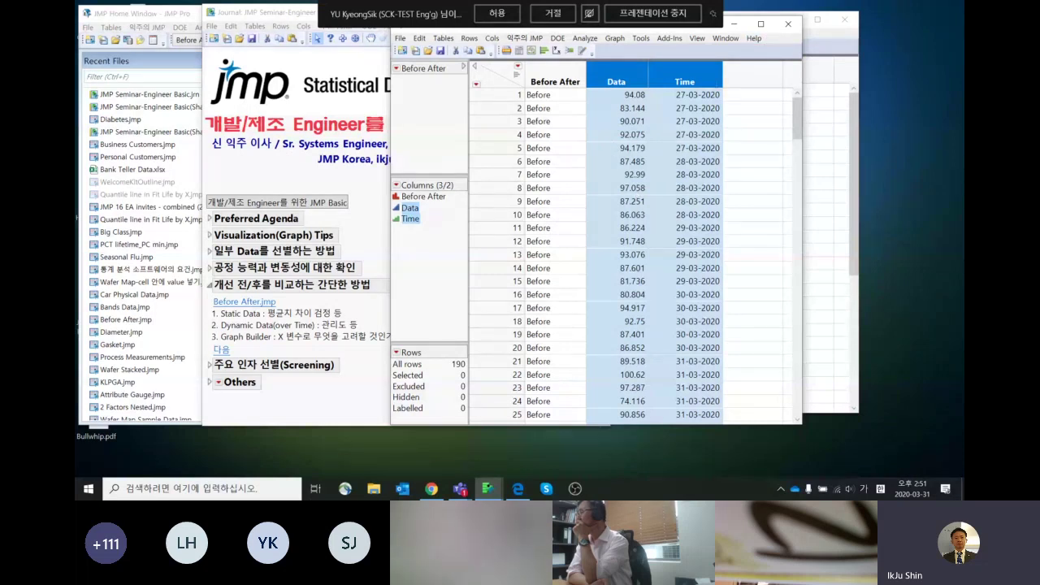
{"action": "left_click", "coordinate": [553, 13]}
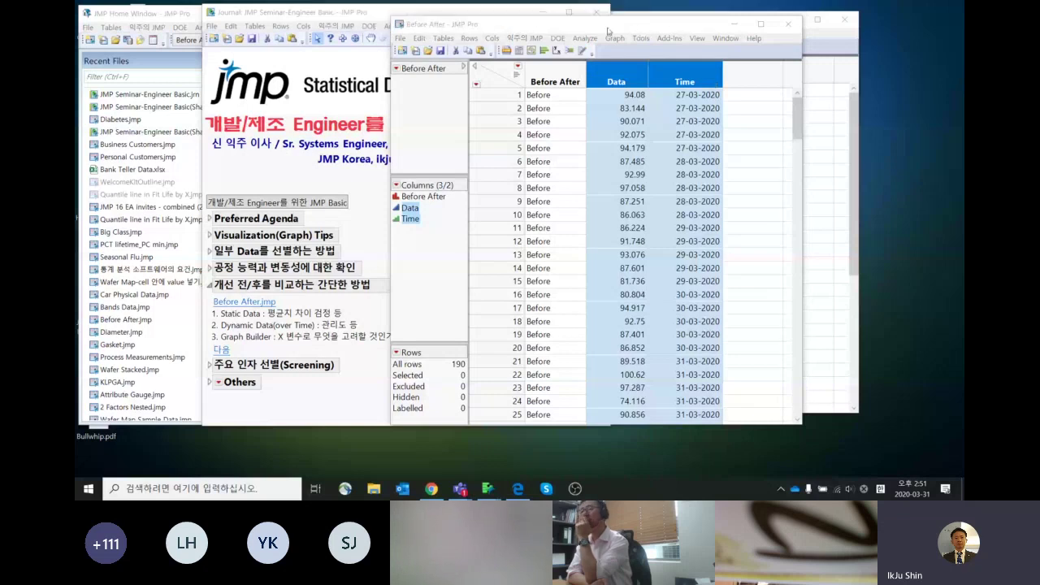
{"action": "left_click", "coordinate": [614, 39]}
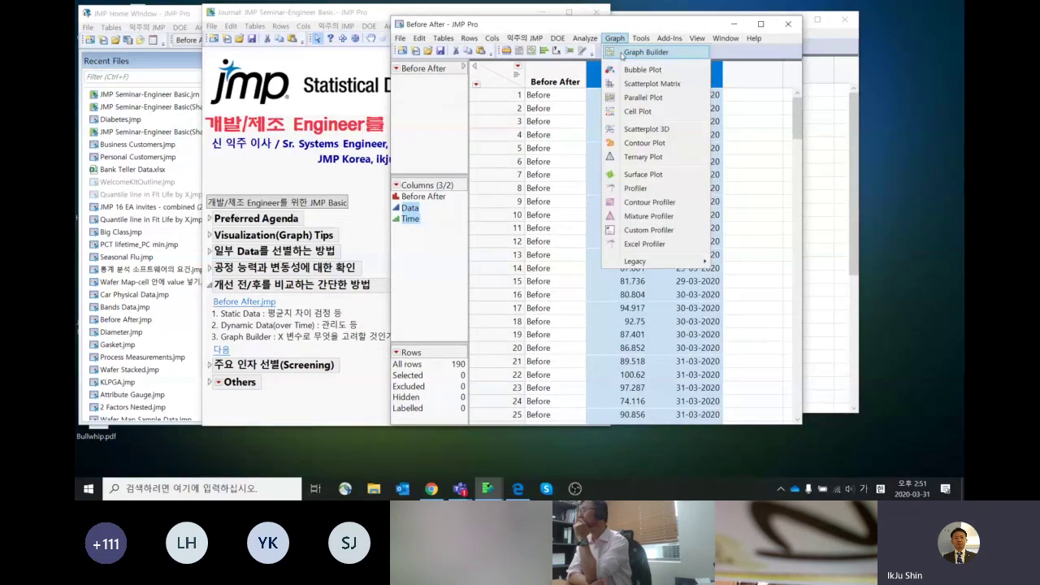
{"action": "left_click", "coordinate": [645, 52]}
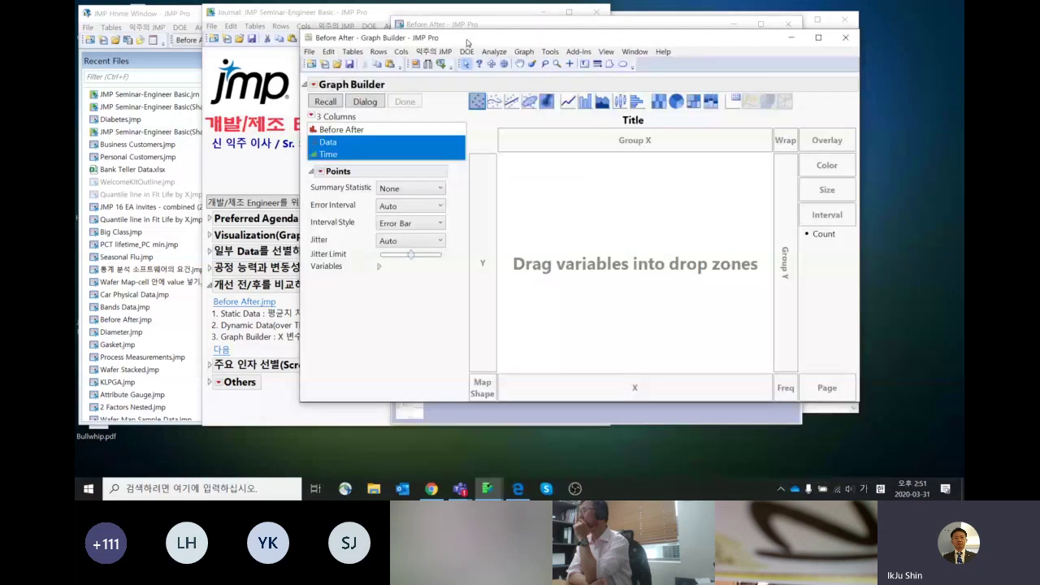
Step: Plot Data on Y against Before After on X, and show it as box plots and as a bar chart
{"action": "left_click", "coordinate": [392, 142]}
{"action": "left_click_drag", "start_coordinate": [392, 142], "coordinate": [488, 210]}
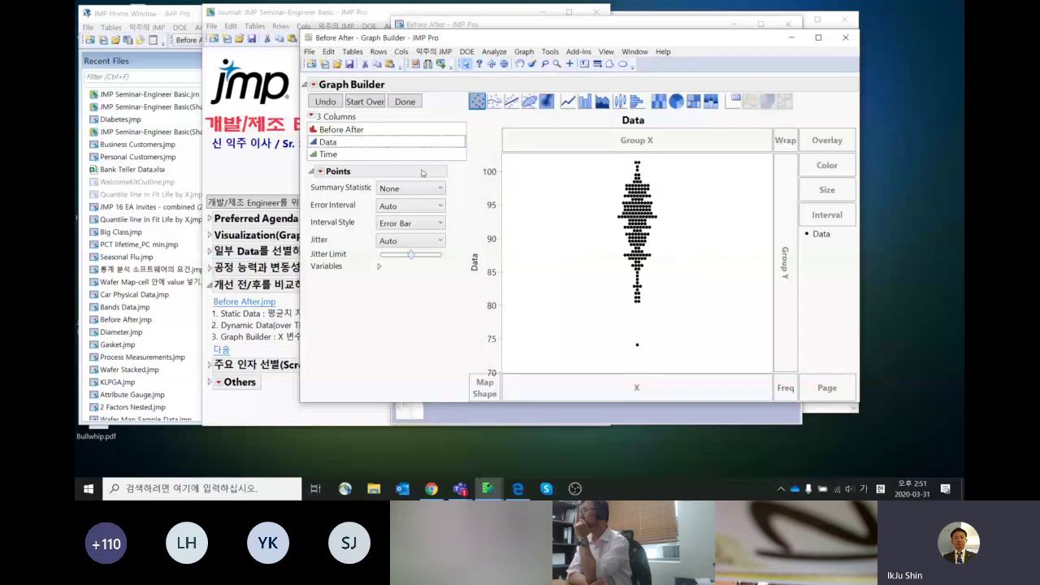
{"action": "left_click", "coordinate": [398, 130]}
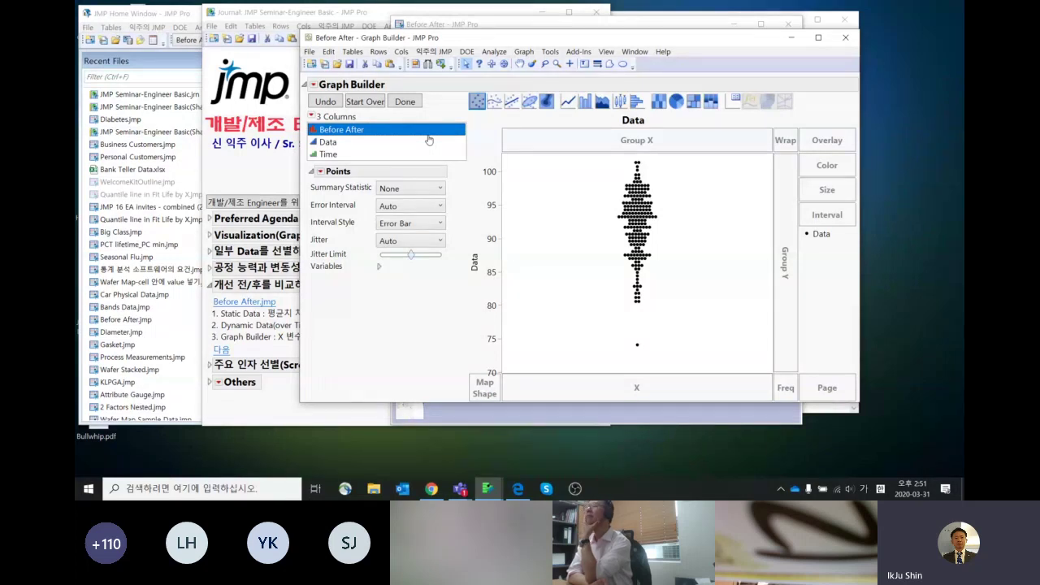
{"action": "left_click_drag", "start_coordinate": [429, 141], "coordinate": [643, 394]}
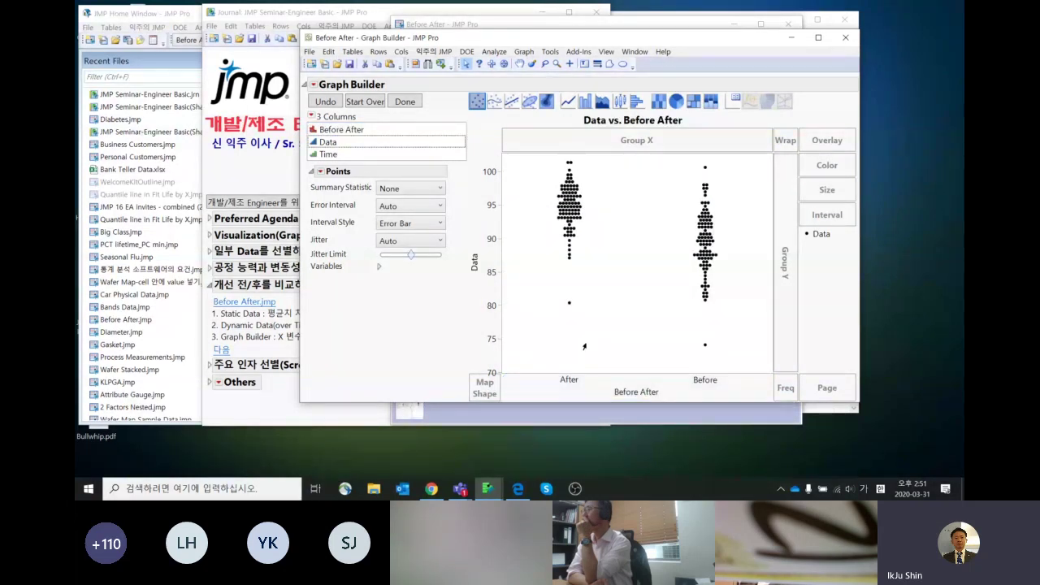
{"action": "left_click", "coordinate": [621, 102]}
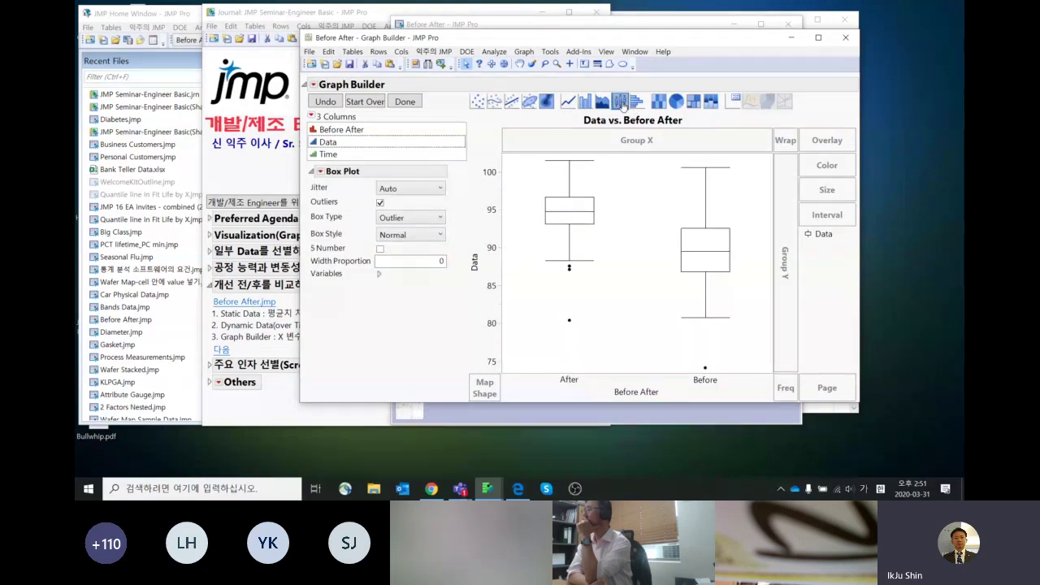
{"action": "left_click", "coordinate": [585, 103]}
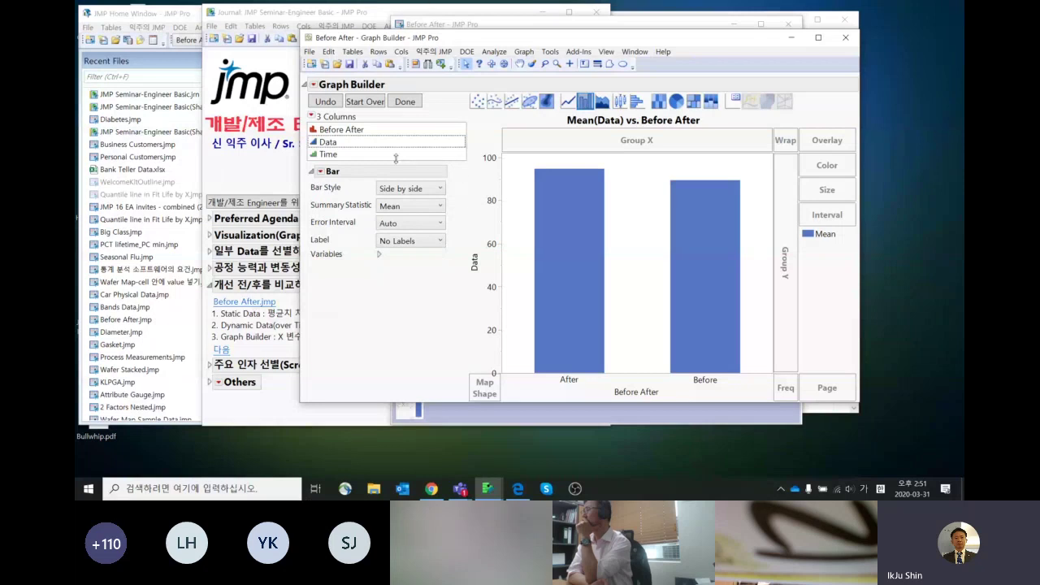
Step: Add a second Data plot above the existing bars on the Y axis and change its bars to Box Plot
{"action": "left_click_drag", "start_coordinate": [394, 144], "coordinate": [489, 177]}
{"action": "right_click", "coordinate": [572, 196]}
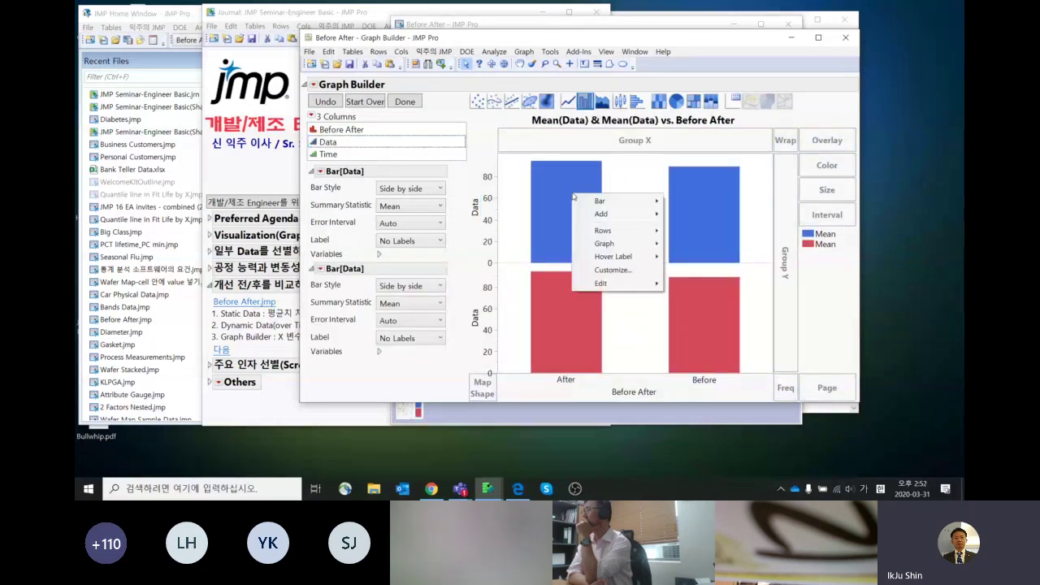
{"action": "mouse_move", "coordinate": [601, 201]}
{"action": "mouse_move", "coordinate": [695, 201]}
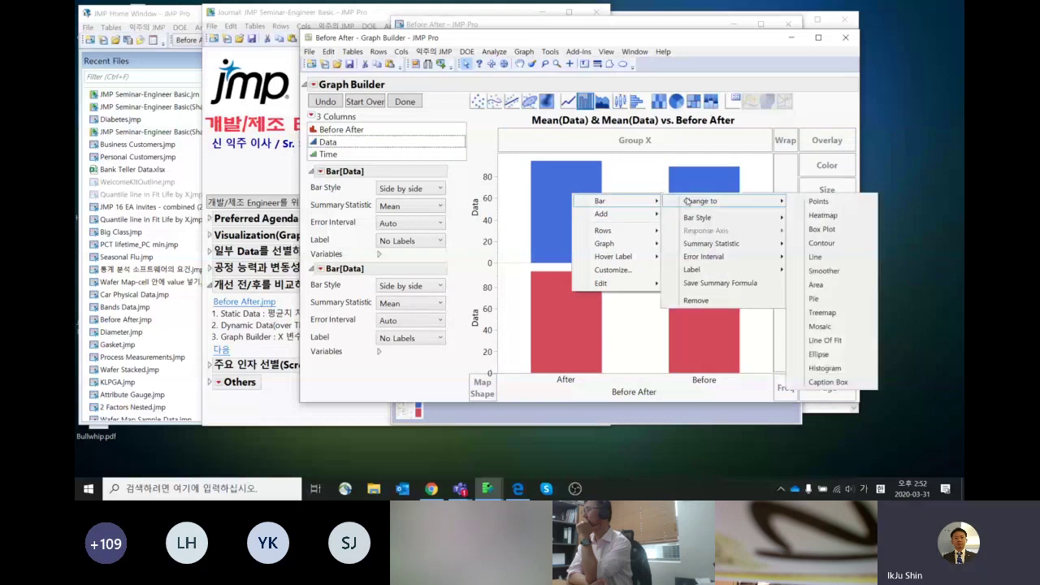
{"action": "left_click", "coordinate": [824, 229]}
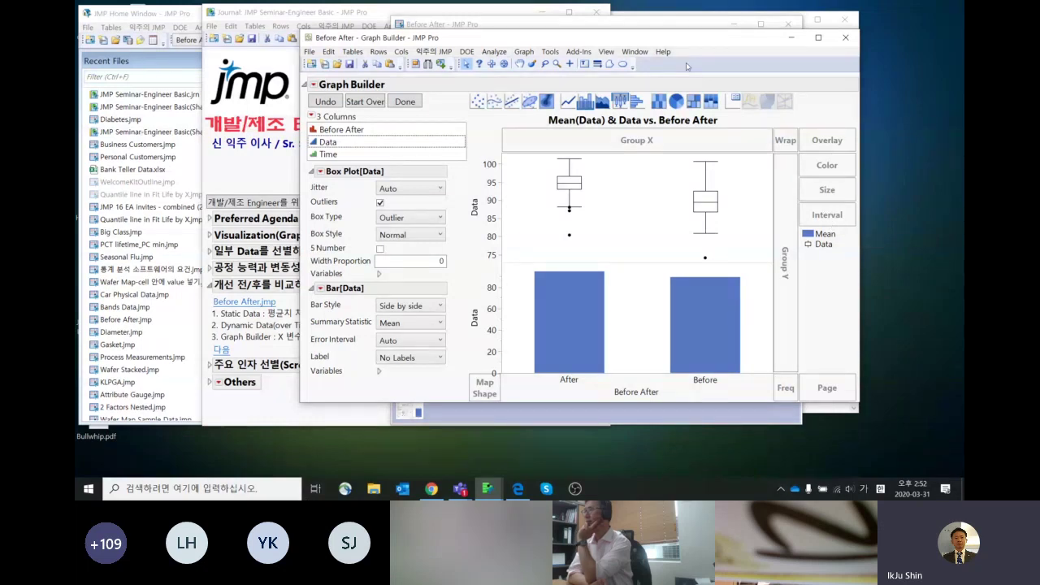
{"action": "left_click_drag", "start_coordinate": [687, 38], "coordinate": [657, 31]}
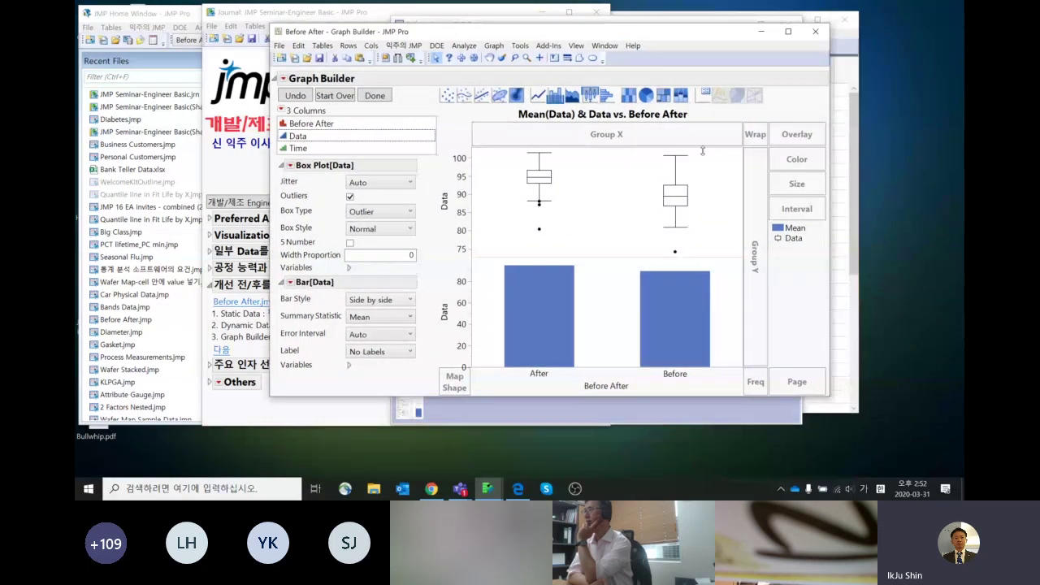
Step: Start the graph over and plot Data on Y against Time on X as a line chart
{"action": "left_click", "coordinate": [350, 99]}
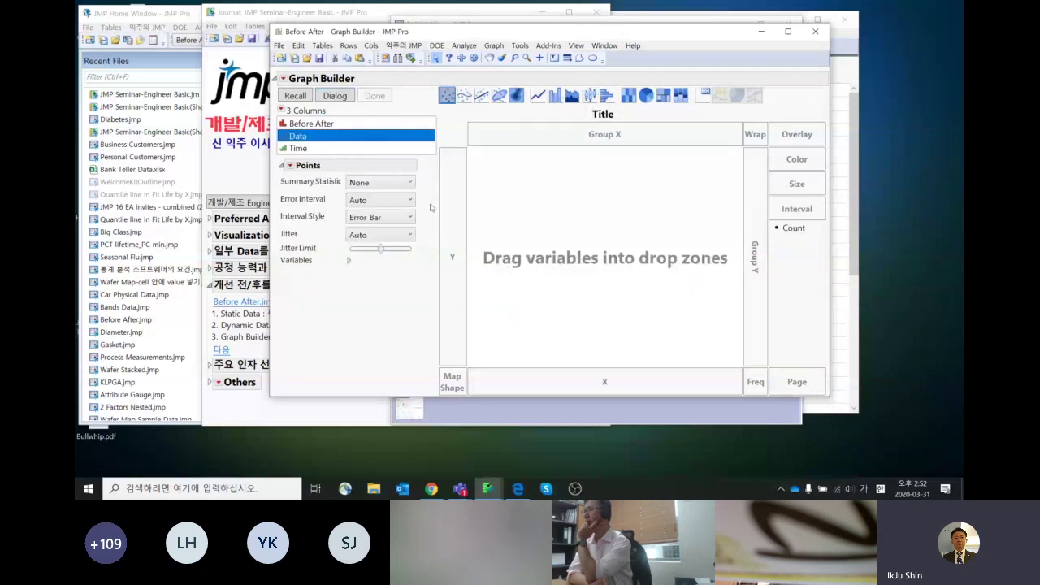
{"action": "left_click", "coordinate": [452, 230]}
{"action": "left_click_drag", "start_coordinate": [341, 153], "coordinate": [569, 384]}
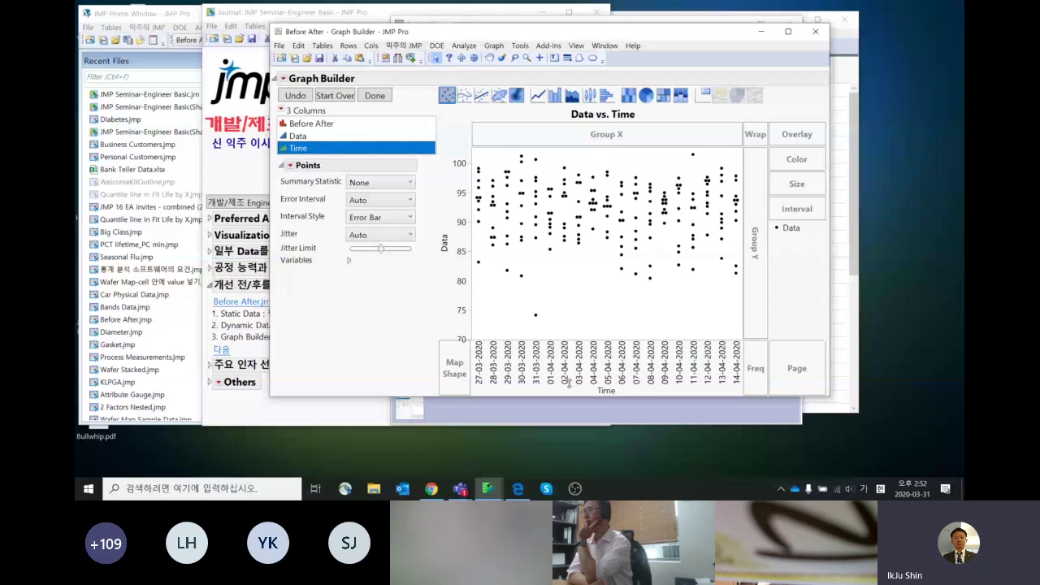
{"action": "left_click", "coordinate": [537, 96]}
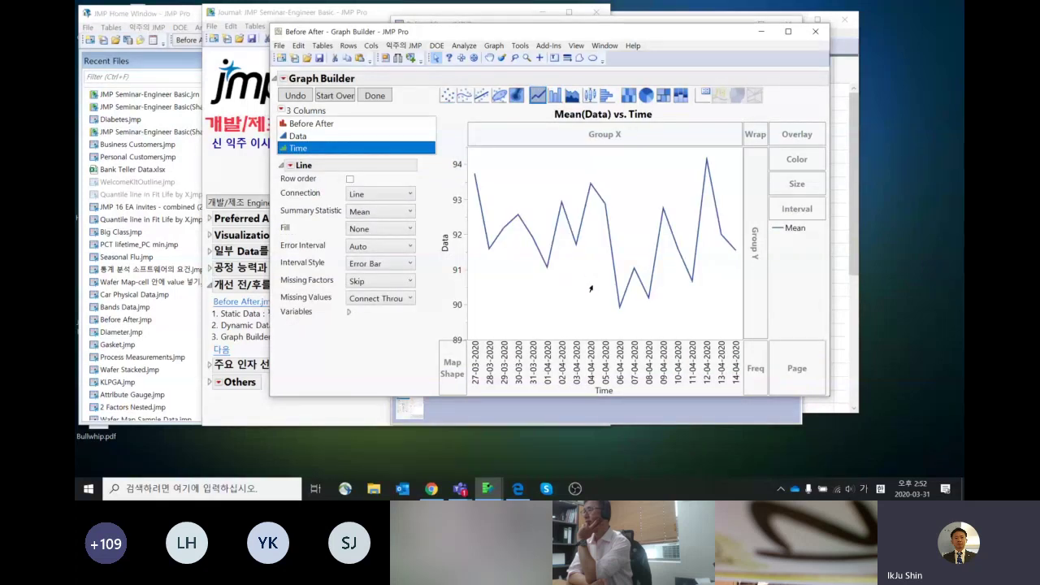
Step: Overlay the Data-versus-Time line chart by Before After, and undo the overlay
{"action": "left_click", "coordinate": [374, 124]}
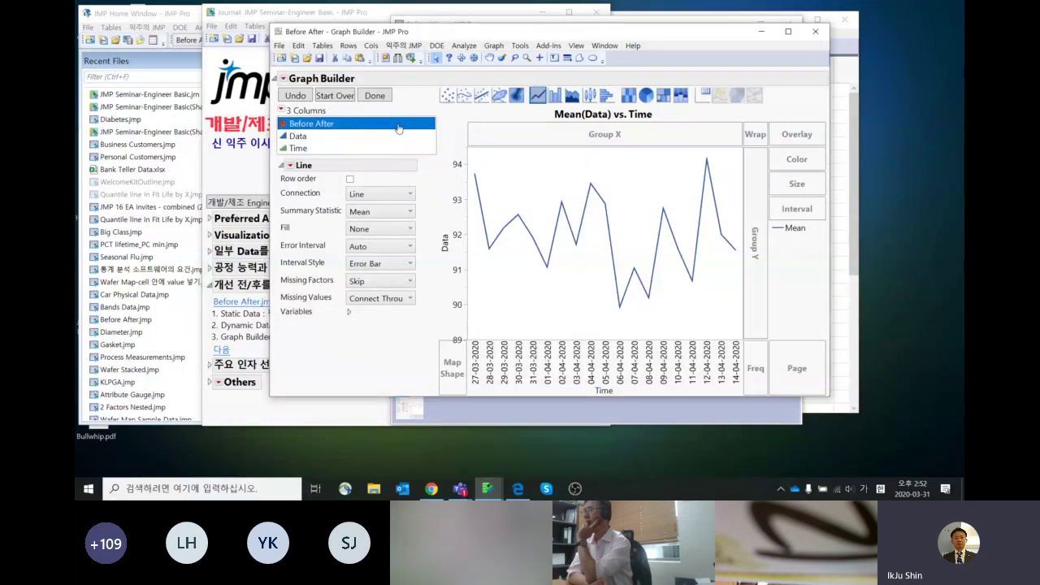
{"action": "left_click_drag", "start_coordinate": [398, 128], "coordinate": [795, 138]}
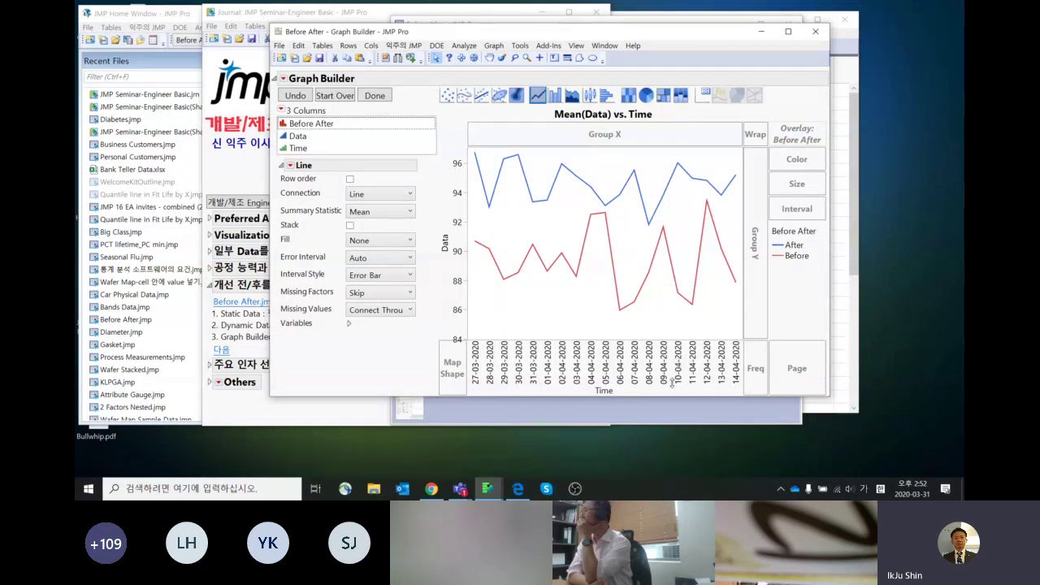
{"action": "mouse_move", "coordinate": [801, 273]}
{"action": "left_mouse_down"}
{"action": "mouse_move", "coordinate": [731, 241]}
{"action": "mouse_move", "coordinate": [846, 138]}
{"action": "mouse_move", "coordinate": [794, 272]}
{"action": "left_mouse_up"}
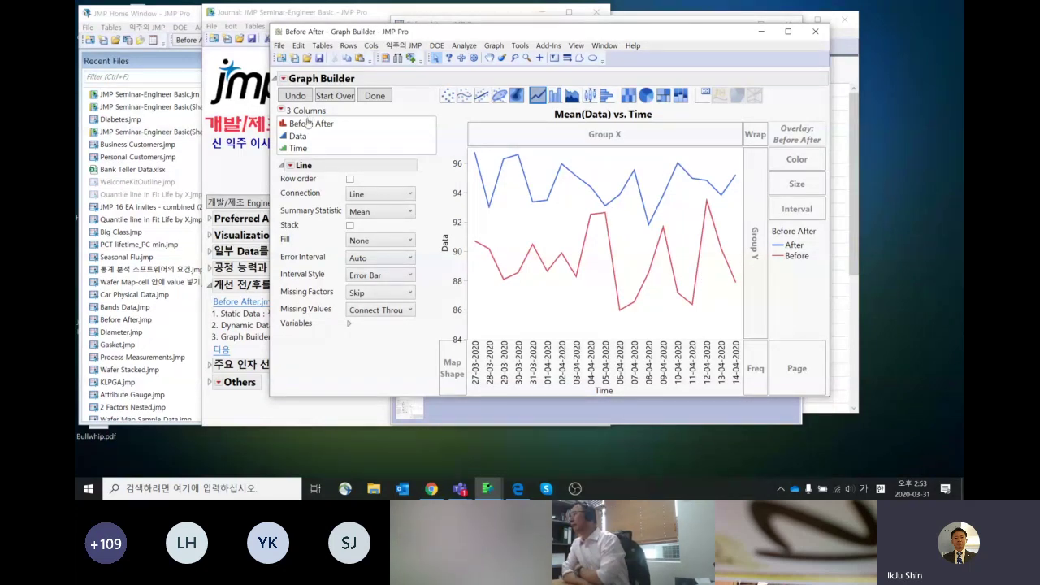
{"action": "left_click", "coordinate": [298, 96]}
Step: Split the line chart into side-by-side Before After panels with Group X, ordered by Data, ascending
{"action": "left_click_drag", "start_coordinate": [331, 132], "coordinate": [583, 132]}
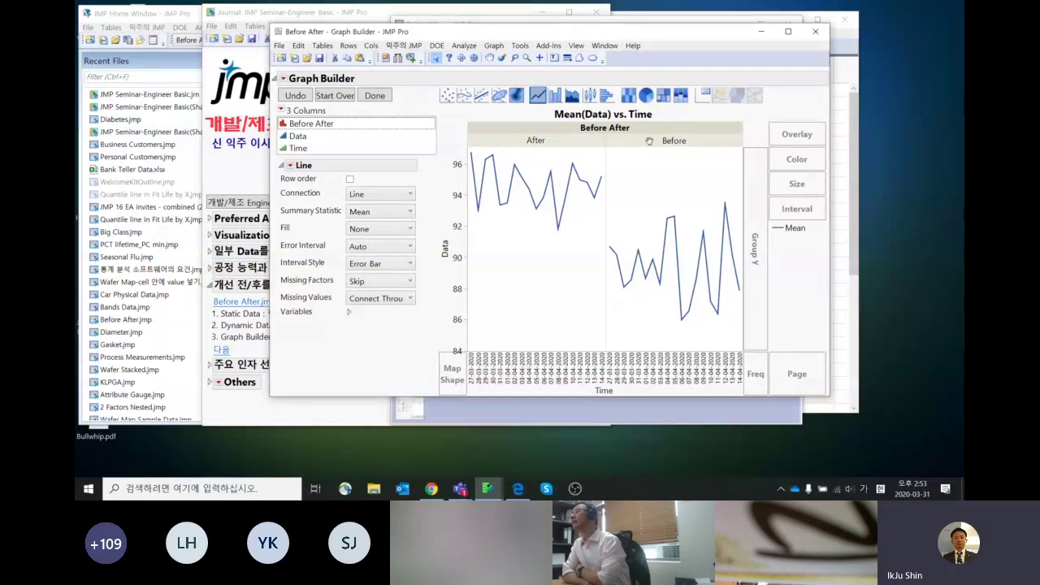
{"action": "right_click", "coordinate": [648, 132]}
{"action": "mouse_move", "coordinate": [670, 164]}
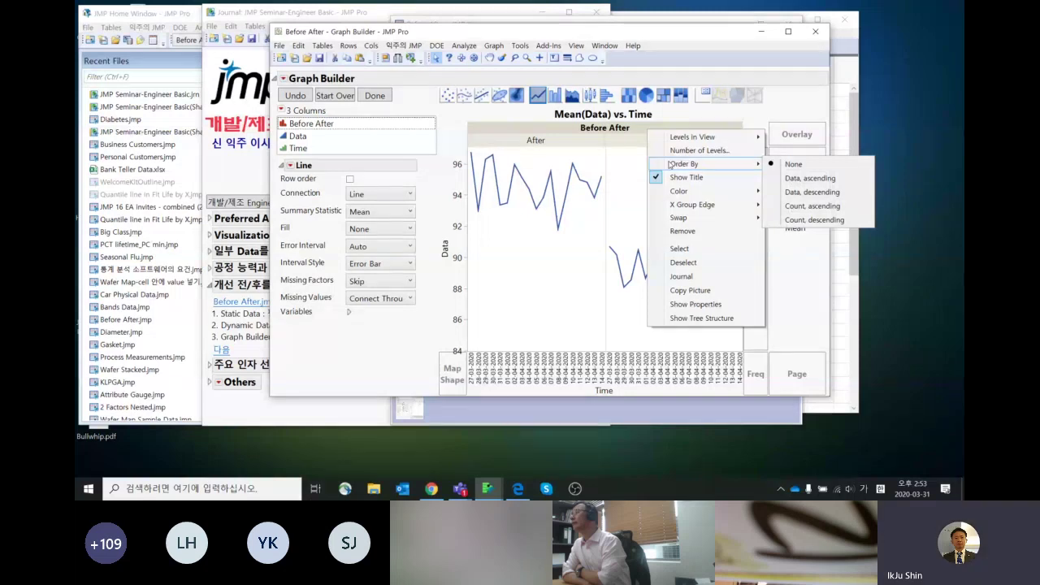
{"action": "left_click", "coordinate": [802, 179]}
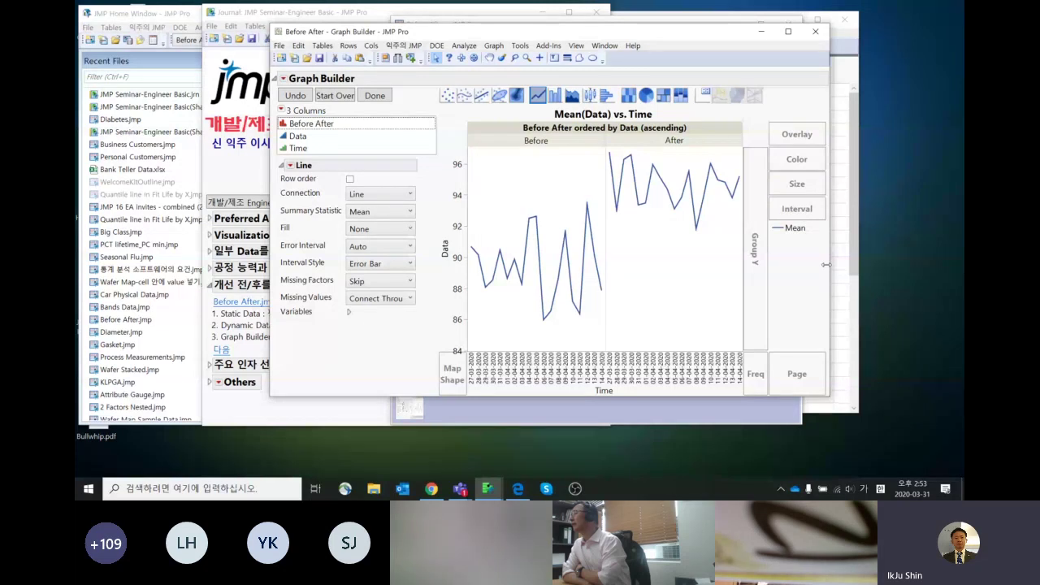
Step: Close the Graph Builder window and the Before After data table
{"action": "left_click", "coordinate": [816, 31]}
{"action": "left_click", "coordinate": [788, 23]}
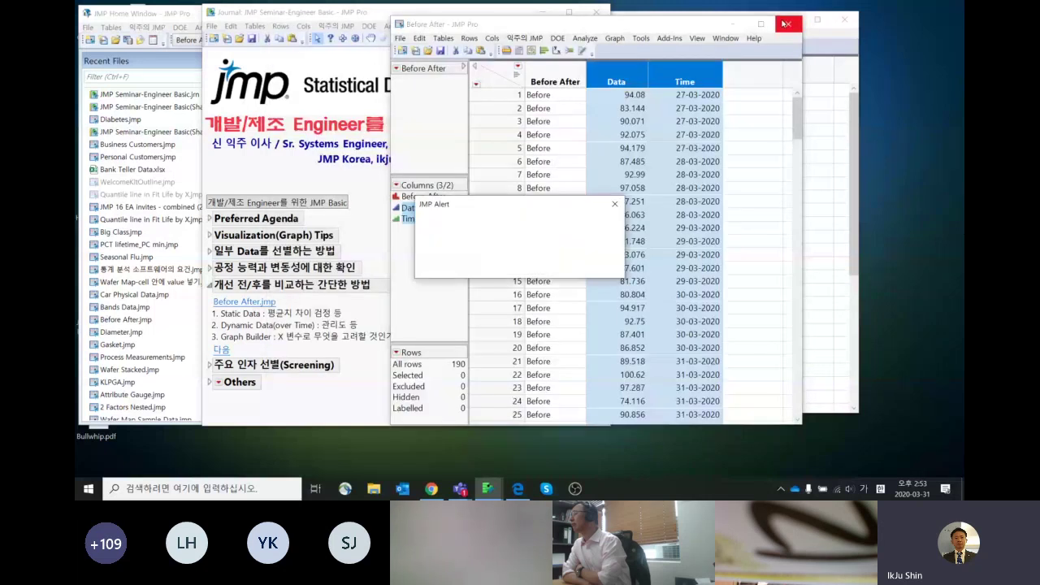
{"action": "left_click", "coordinate": [520, 264]}
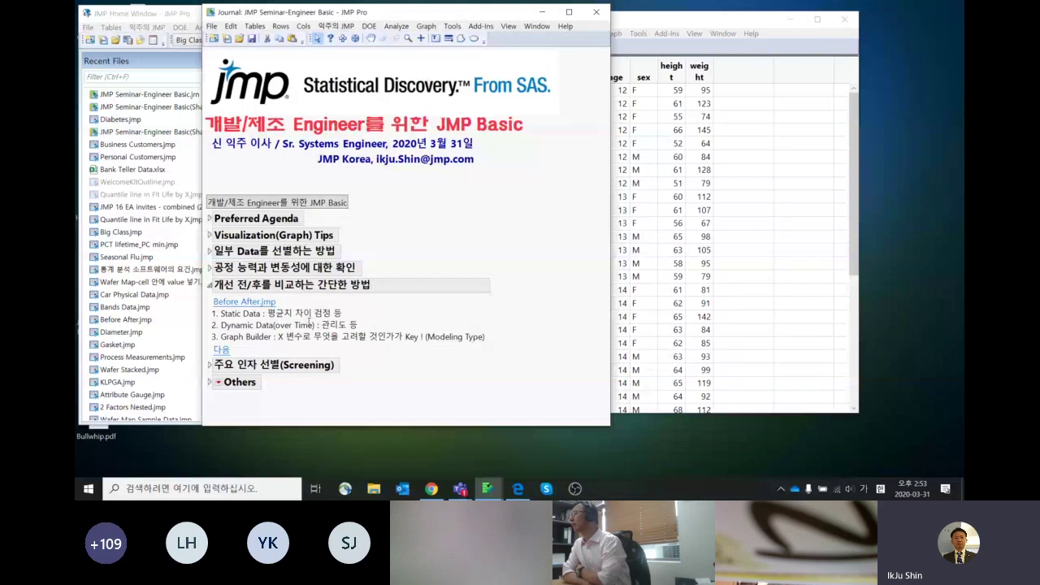
Step: Review the journal's three before/after comparison notes, highlighting Static Data, Dynamic Data, Graph Builder and the words Modeling Type
{"action": "left_click", "coordinate": [248, 319]}
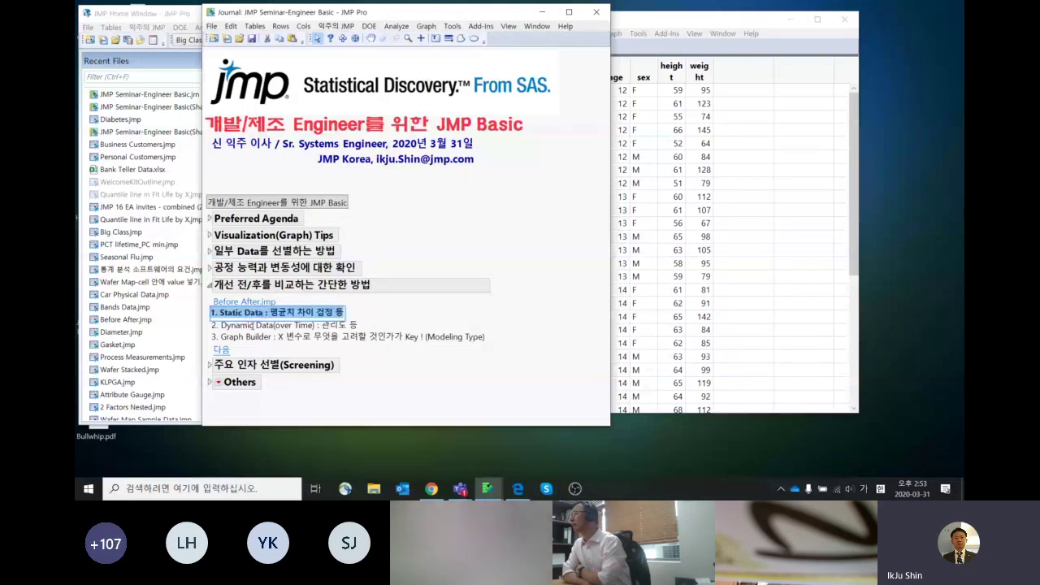
{"action": "left_click", "coordinate": [273, 326]}
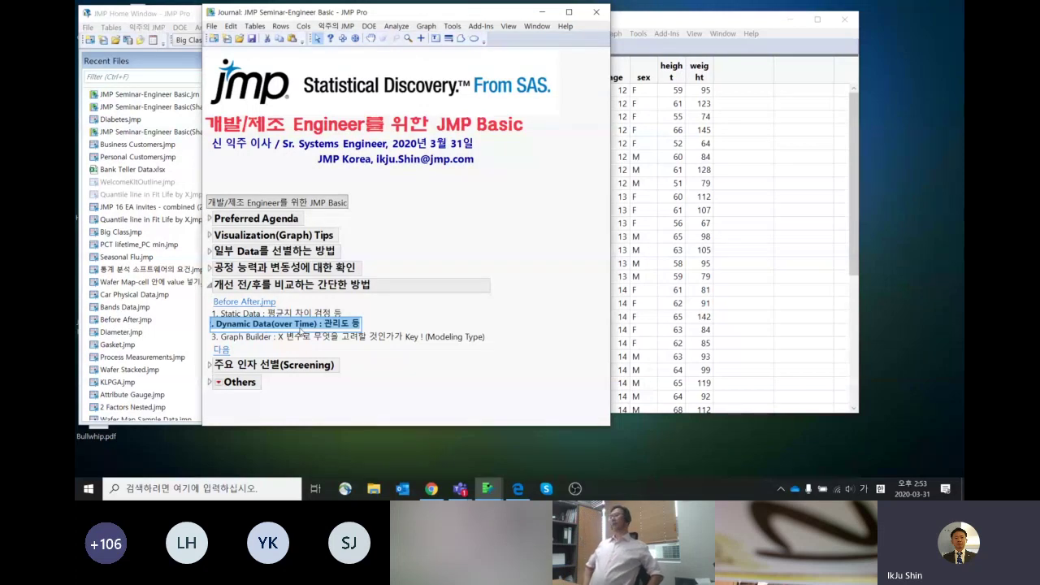
{"action": "left_click", "coordinate": [450, 337]}
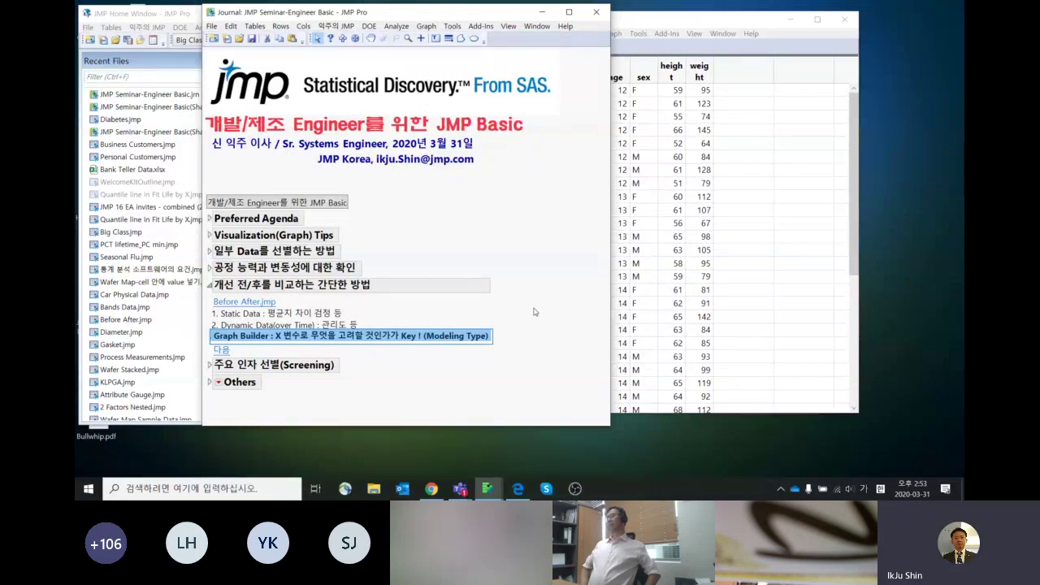
{"action": "left_click", "coordinate": [535, 312]}
{"action": "left_click", "coordinate": [451, 340]}
{"action": "left_click", "coordinate": [433, 342]}
{"action": "left_click_drag", "start_coordinate": [426, 335], "coordinate": [486, 336]}
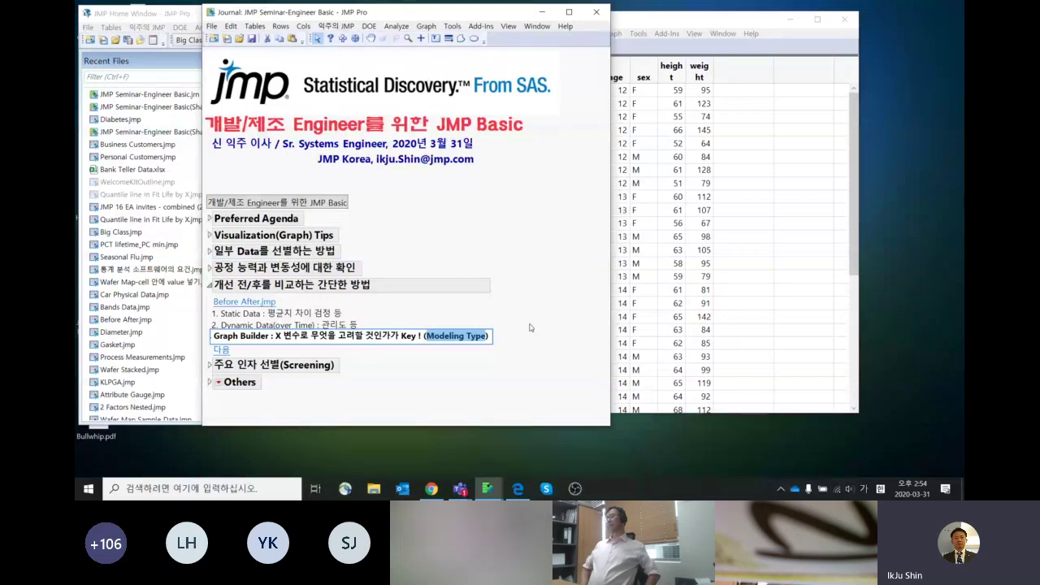
{"action": "left_click", "coordinate": [526, 324]}
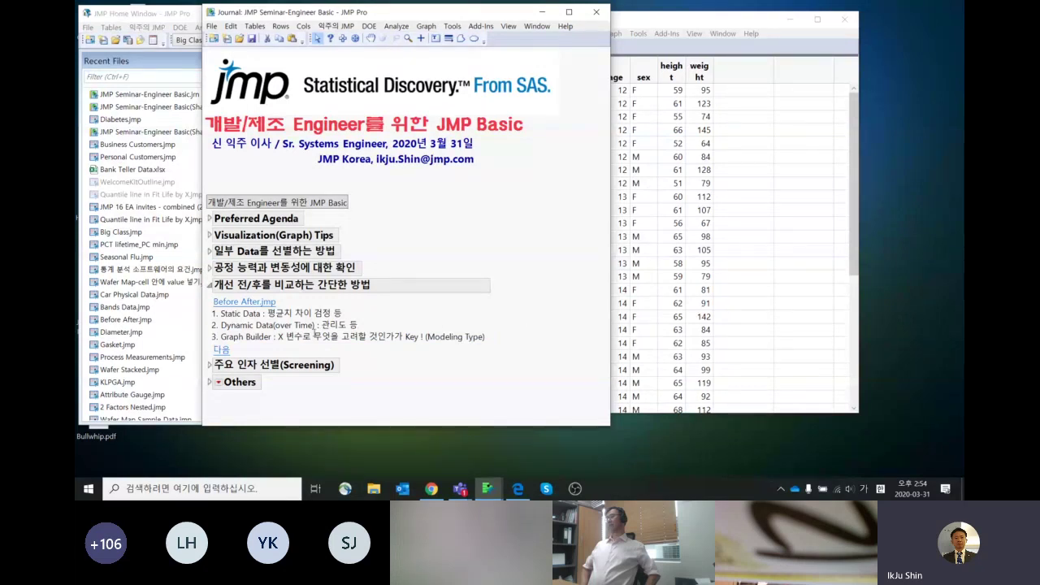
Step: Advance the journal to the 주요 인자 선별(Screening) section and bring its full list of methods into view
{"action": "left_click", "coordinate": [221, 351]}
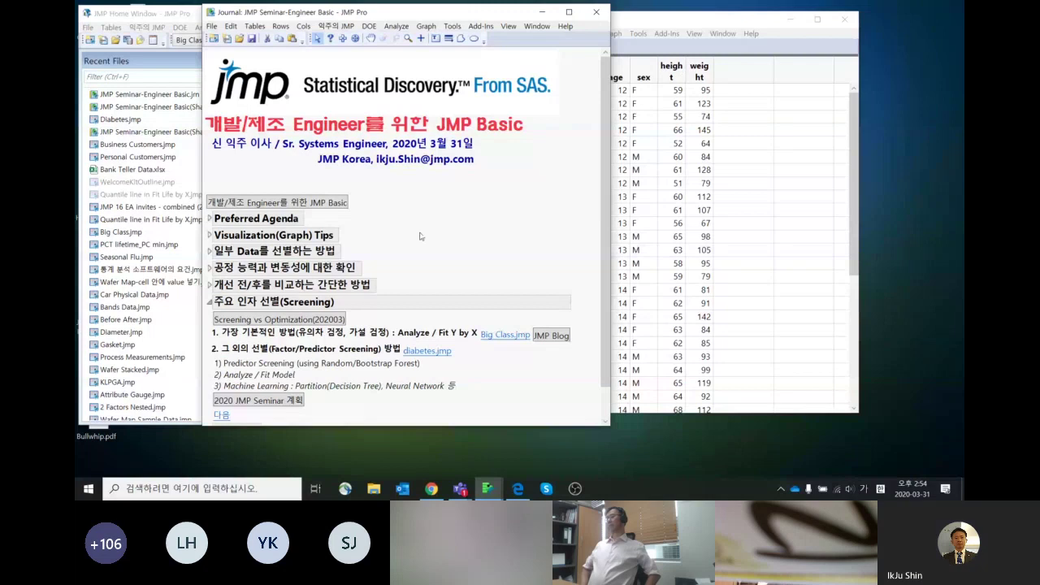
{"action": "scroll", "coordinate": [421, 237], "scroll_direction": "down", "scroll_amount": 1}
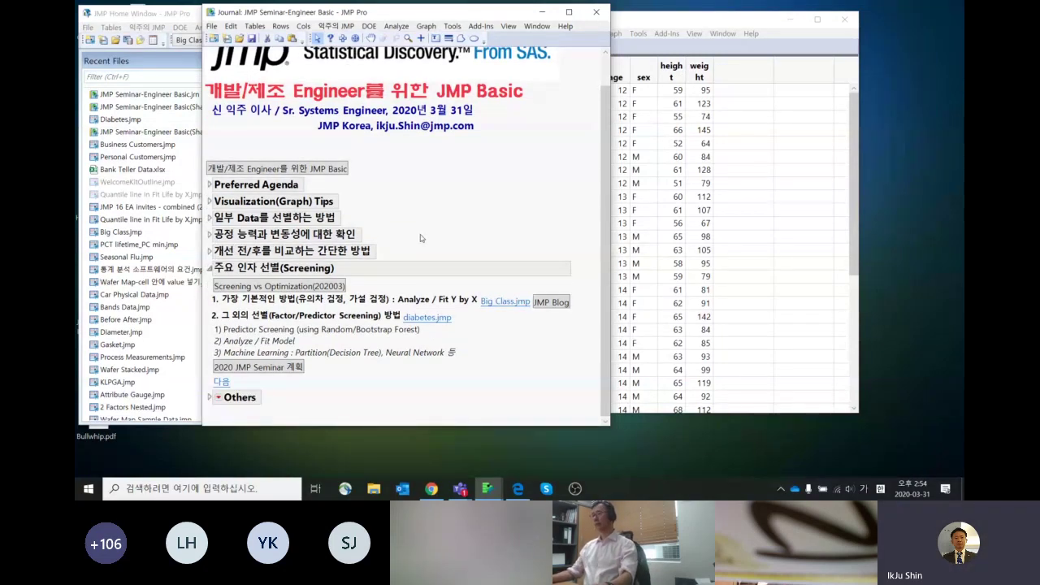
{"action": "scroll", "coordinate": [421, 238], "scroll_direction": "up", "scroll_amount": 1}
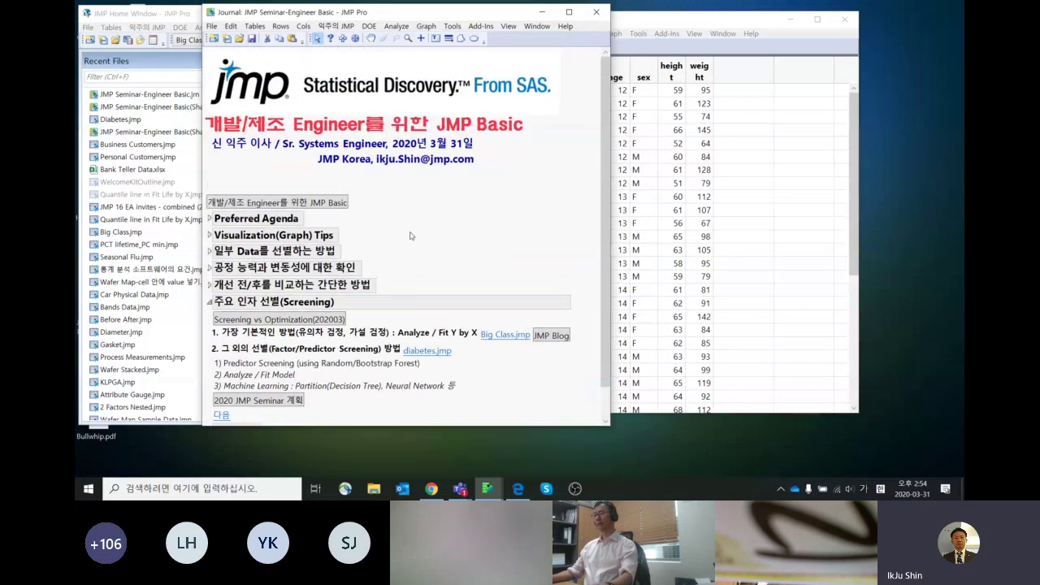
{"action": "scroll", "coordinate": [397, 272], "scroll_direction": "down", "scroll_amount": 1}
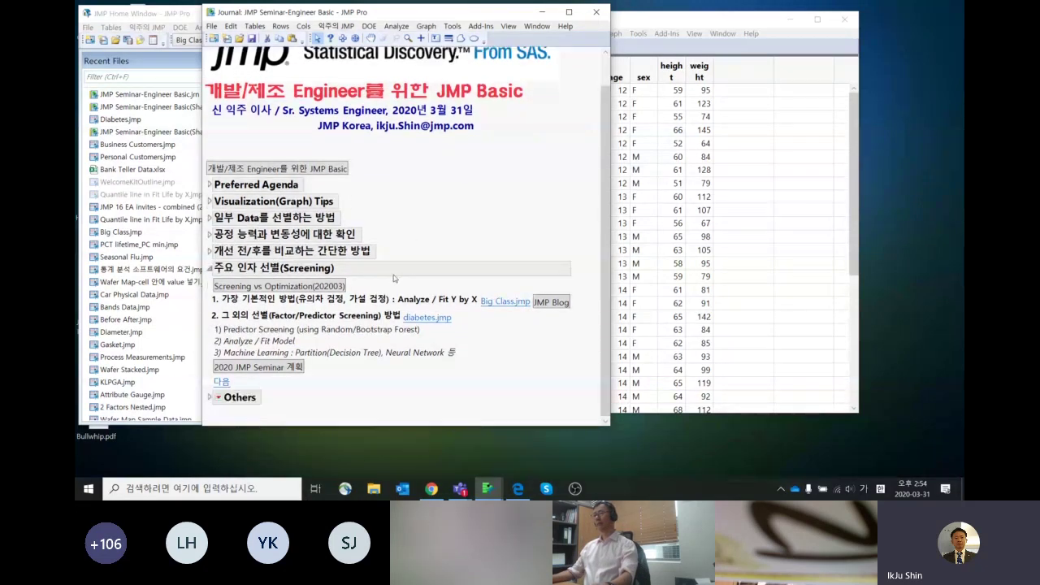
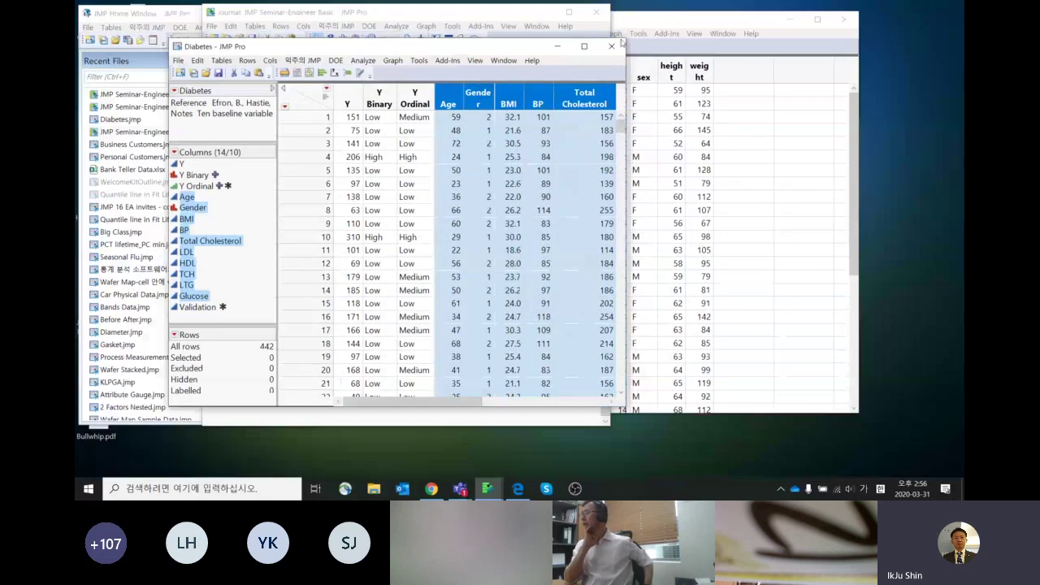
Step: Enlarge the Diabetes data table window to fit more predictor columns and reposition it on the desktop
{"action": "left_click_drag", "start_coordinate": [512, 45], "coordinate": [634, 54]}
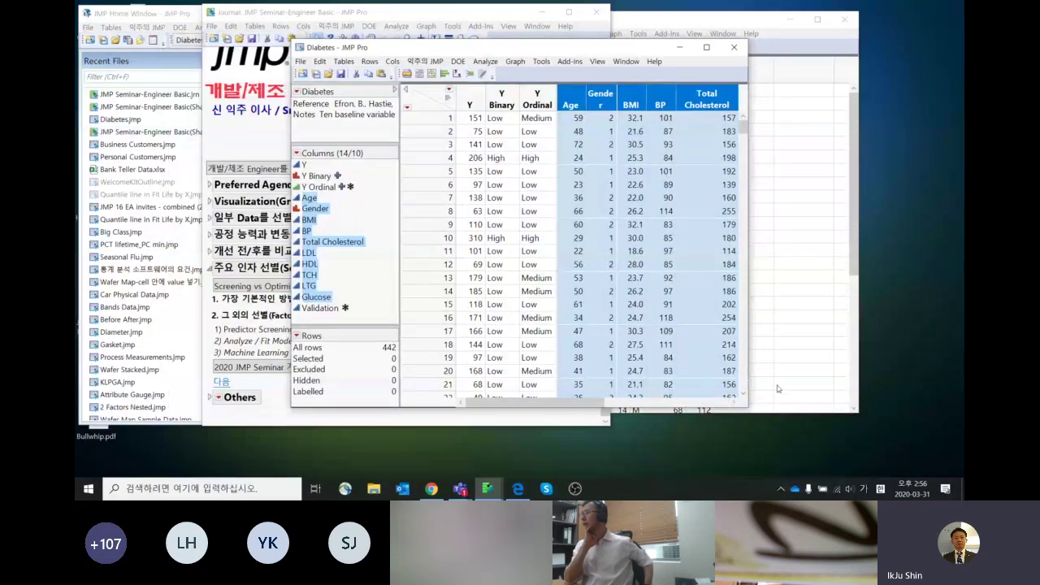
{"action": "left_click_drag", "start_coordinate": [745, 407], "coordinate": [893, 456]}
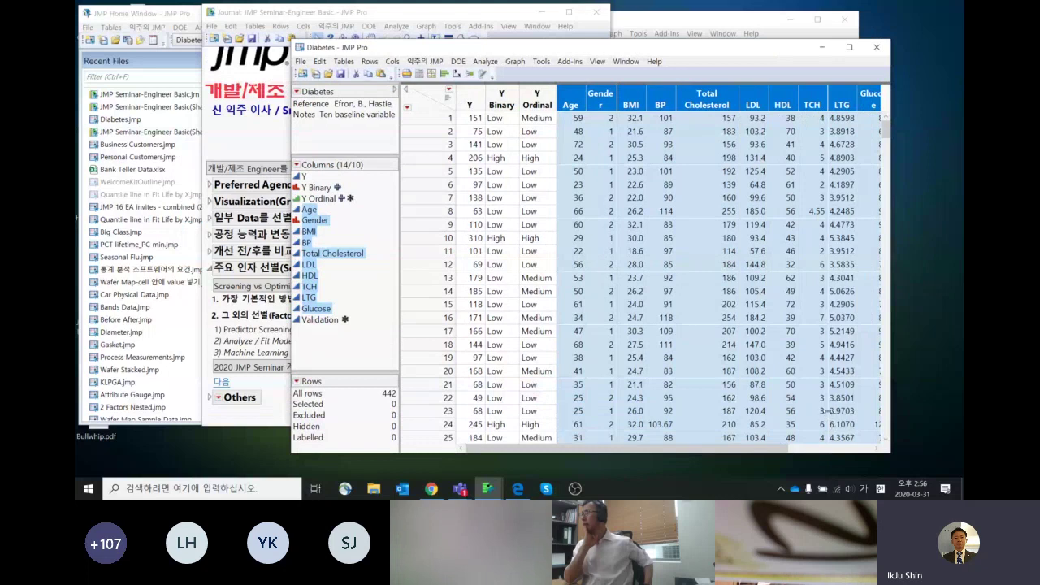
{"action": "left_click_drag", "start_coordinate": [525, 53], "coordinate": [452, 57]}
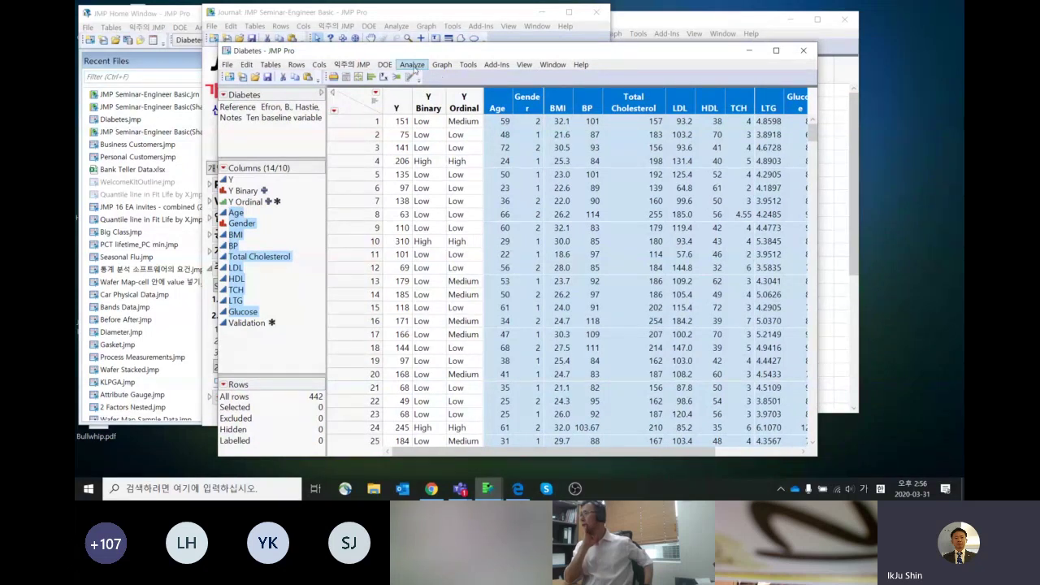
Step: Run Predictor Screening on the Diabetes table with Y as the response and Age through Glucose as the X predictors
{"action": "left_click", "coordinate": [413, 65]}
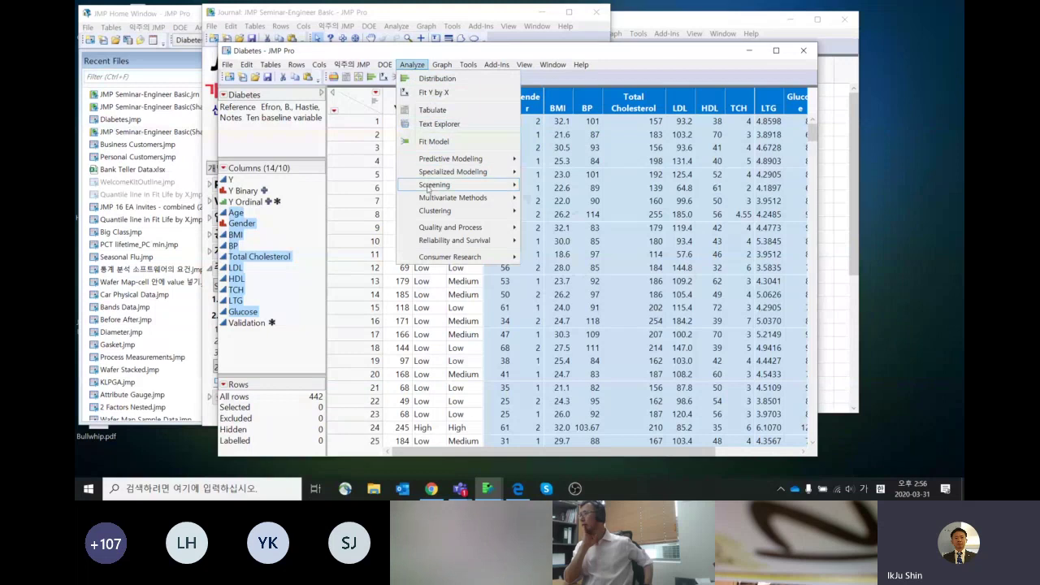
{"action": "mouse_move", "coordinate": [455, 185]}
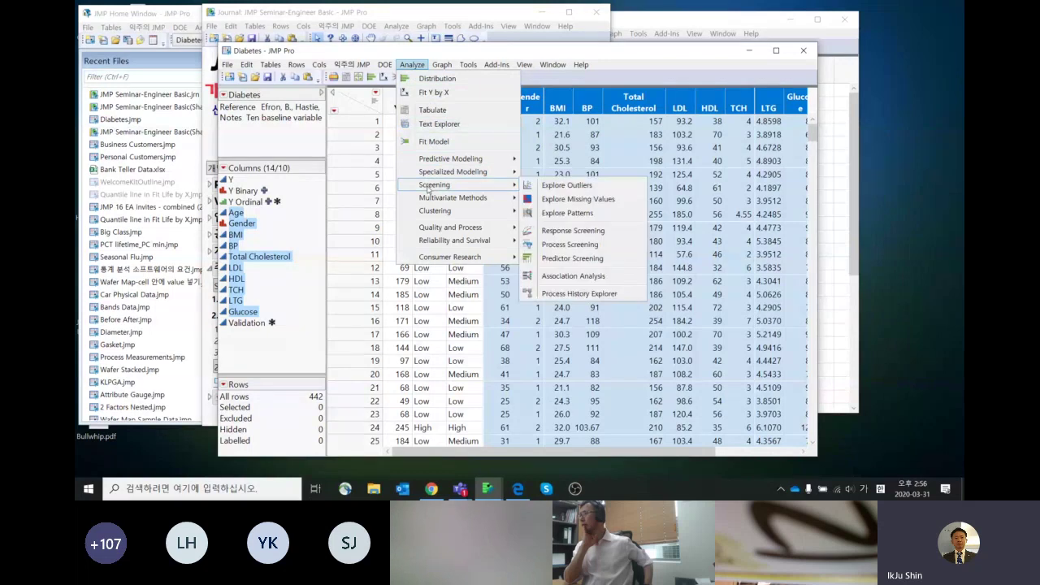
{"action": "left_click", "coordinate": [607, 261]}
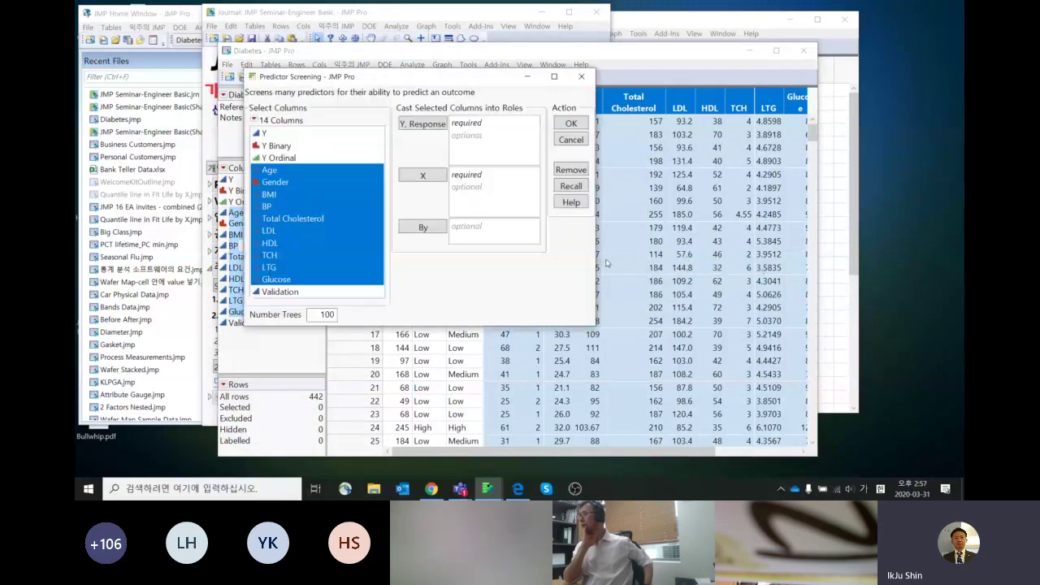
{"action": "left_click", "coordinate": [348, 183]}
{"action": "double_click", "coordinate": [349, 135]}
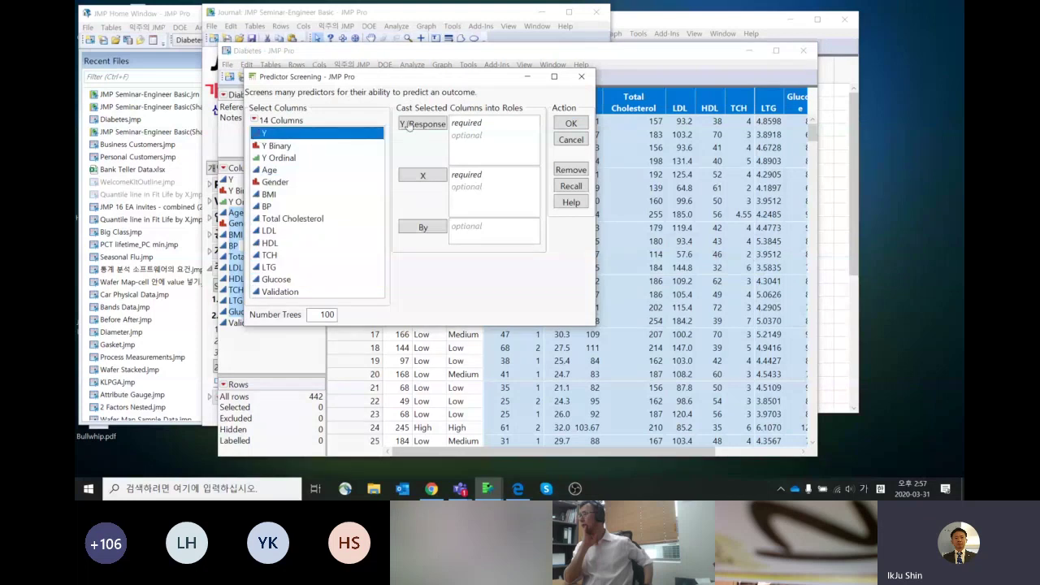
{"action": "left_click_drag", "start_coordinate": [329, 171], "coordinate": [316, 284]}
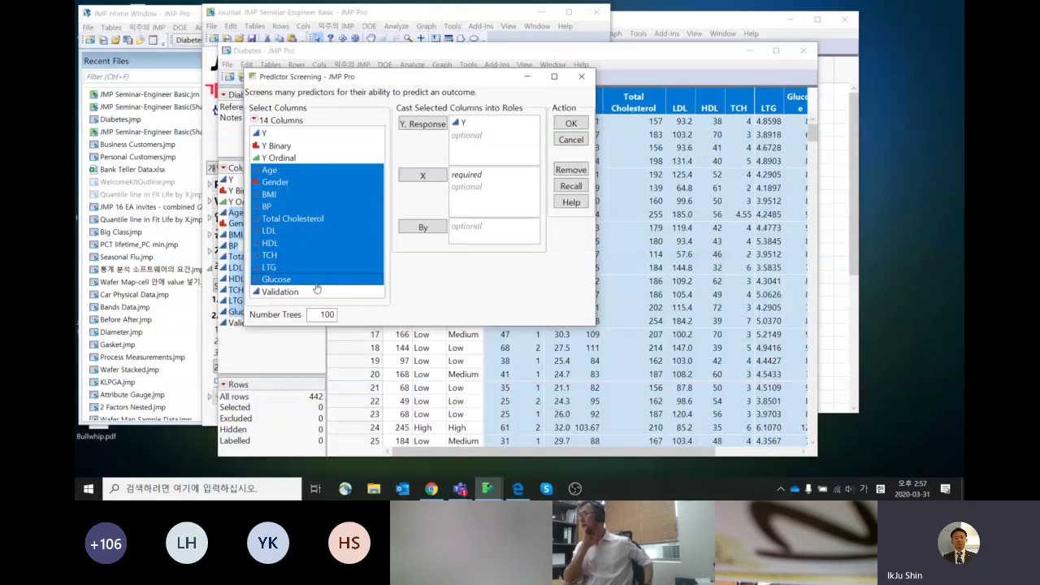
{"action": "left_click", "coordinate": [419, 175]}
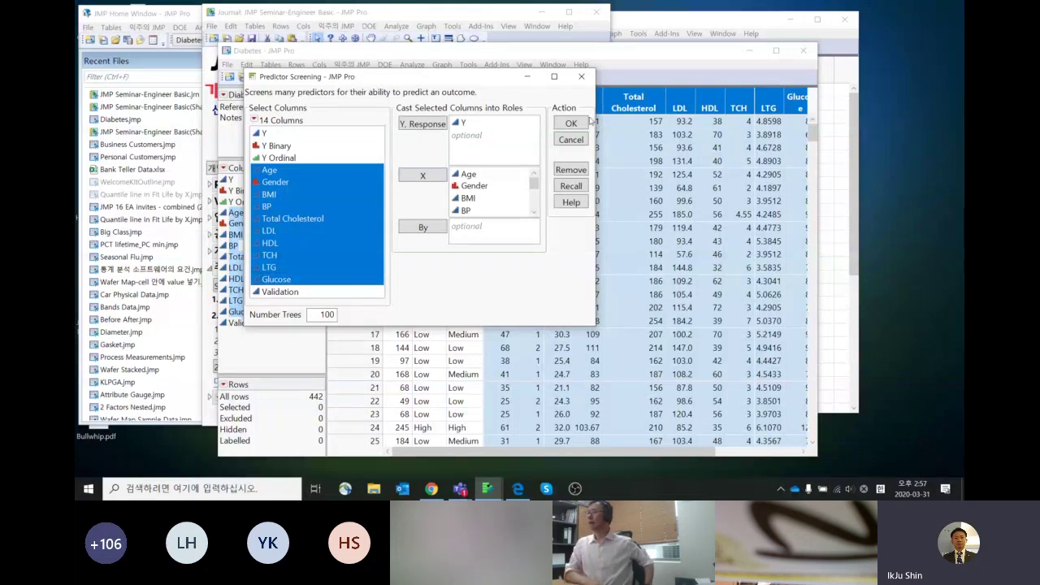
{"action": "left_click", "coordinate": [582, 123]}
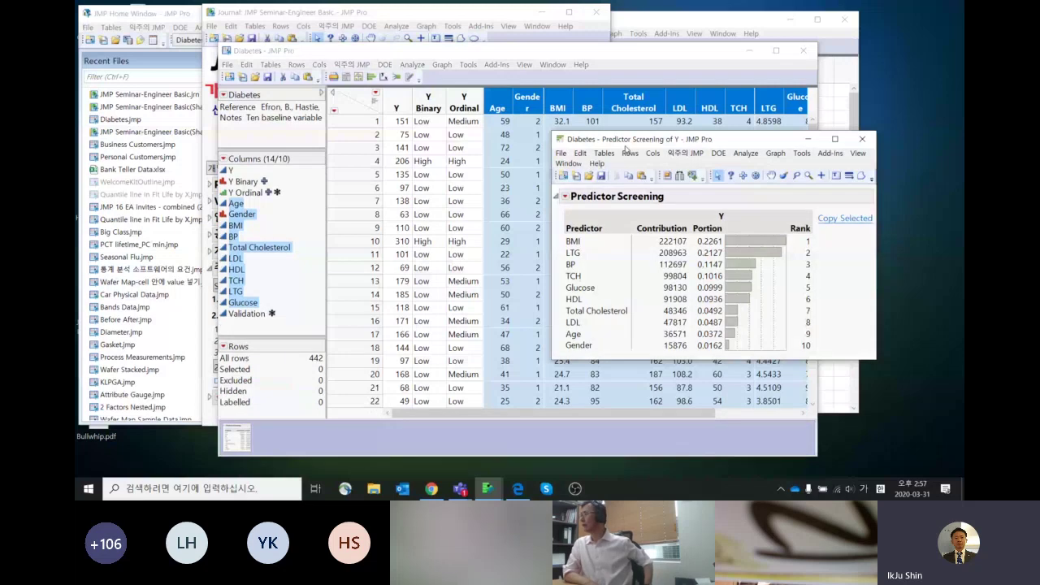
Step: Minimize the Diabetes table and arrange the Predictor Screening report so the journal's Screening notes stay readable
{"action": "left_click_drag", "start_coordinate": [625, 147], "coordinate": [556, 70]}
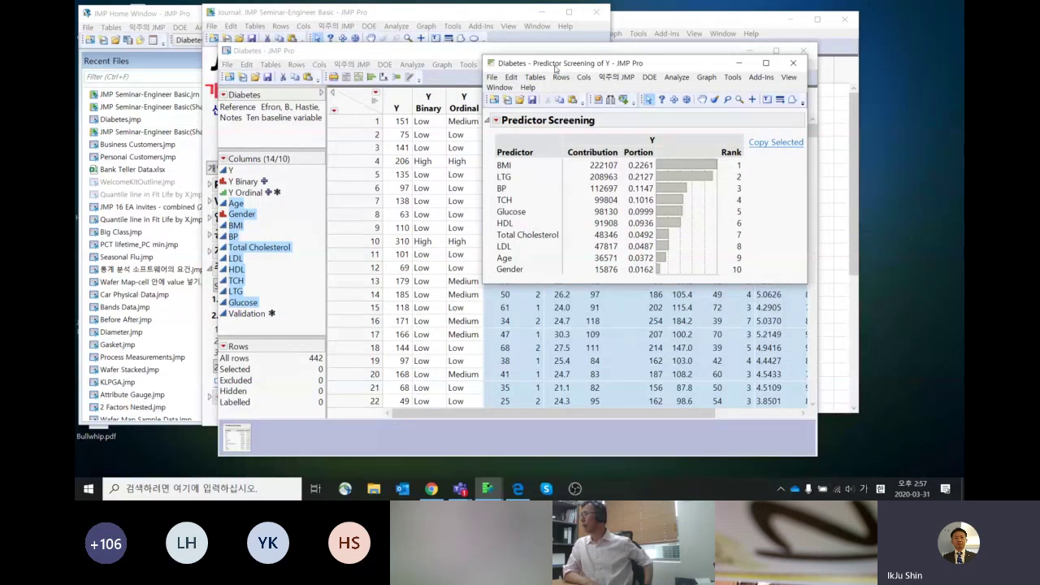
{"action": "left_click", "coordinate": [739, 62]}
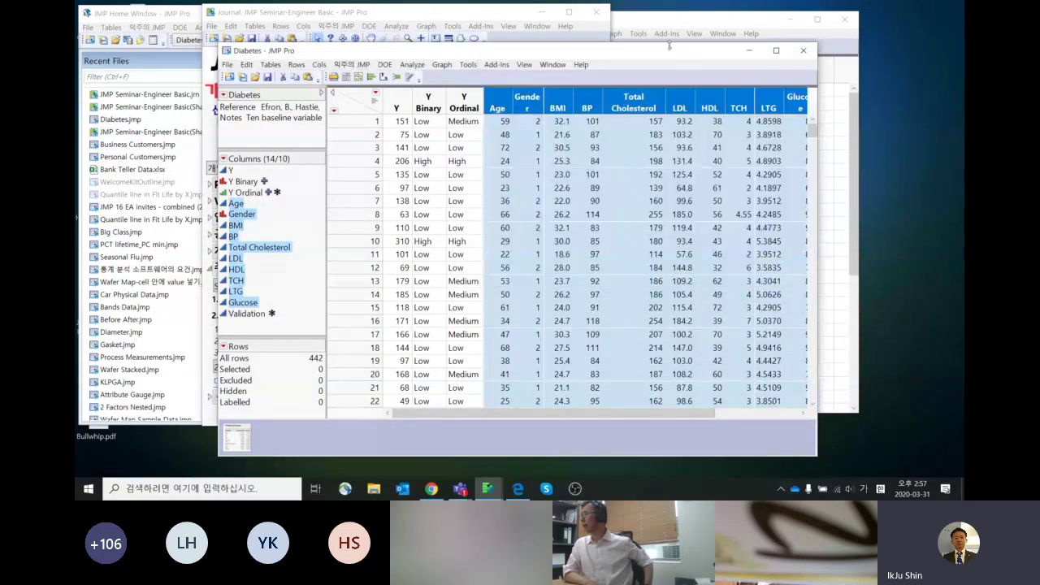
{"action": "left_click", "coordinate": [748, 52]}
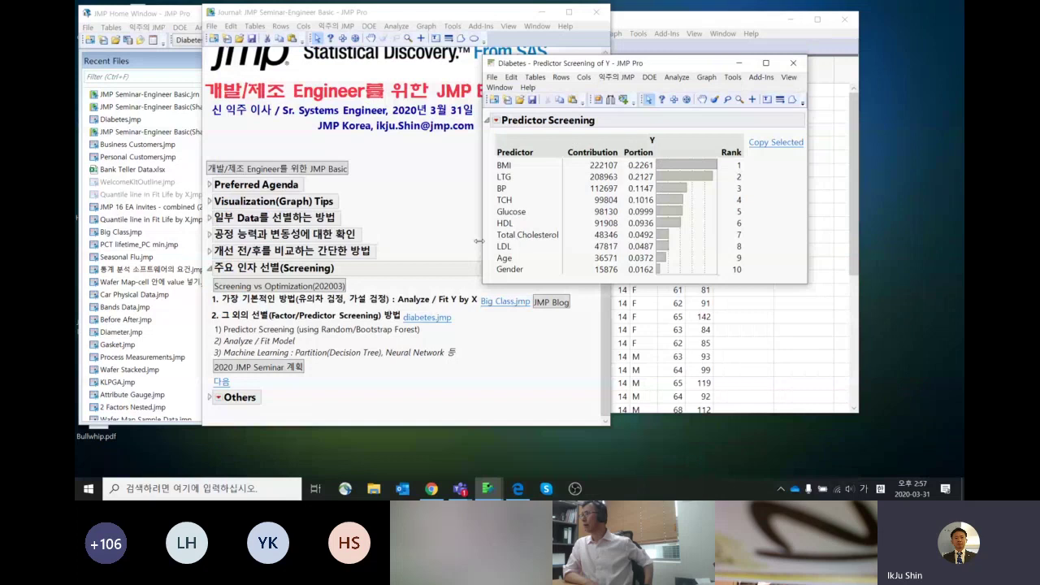
{"action": "right_click", "coordinate": [382, 335]}
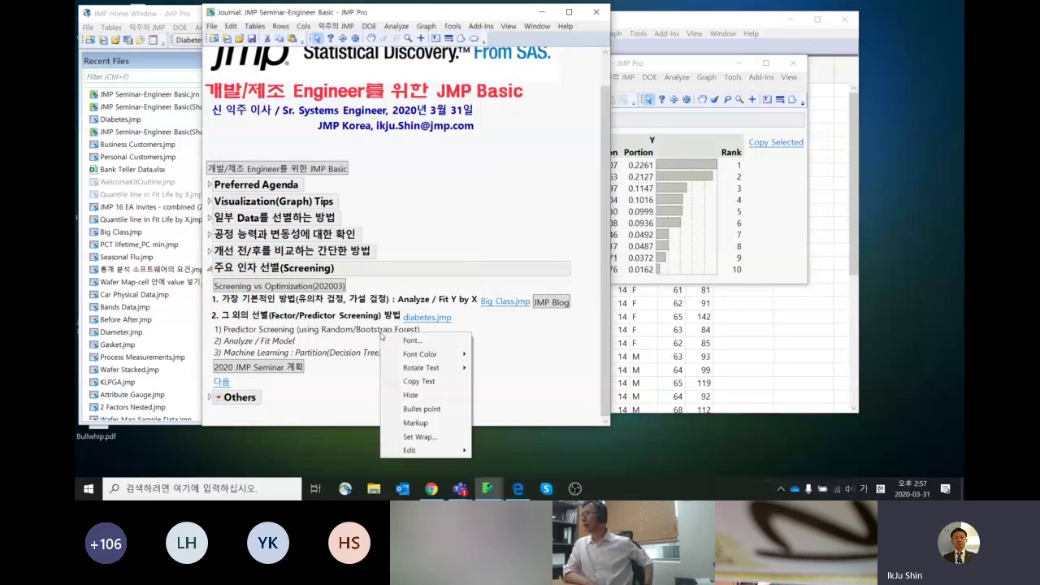
{"action": "left_click", "coordinate": [489, 343]}
{"action": "left_click", "coordinate": [690, 71]}
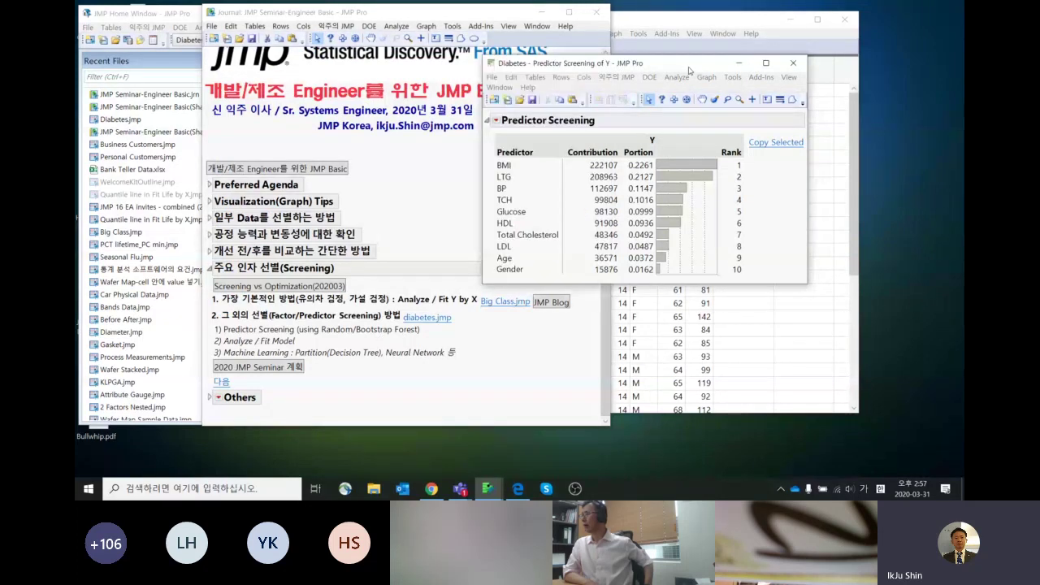
{"action": "left_click_drag", "start_coordinate": [690, 71], "coordinate": [689, 48]}
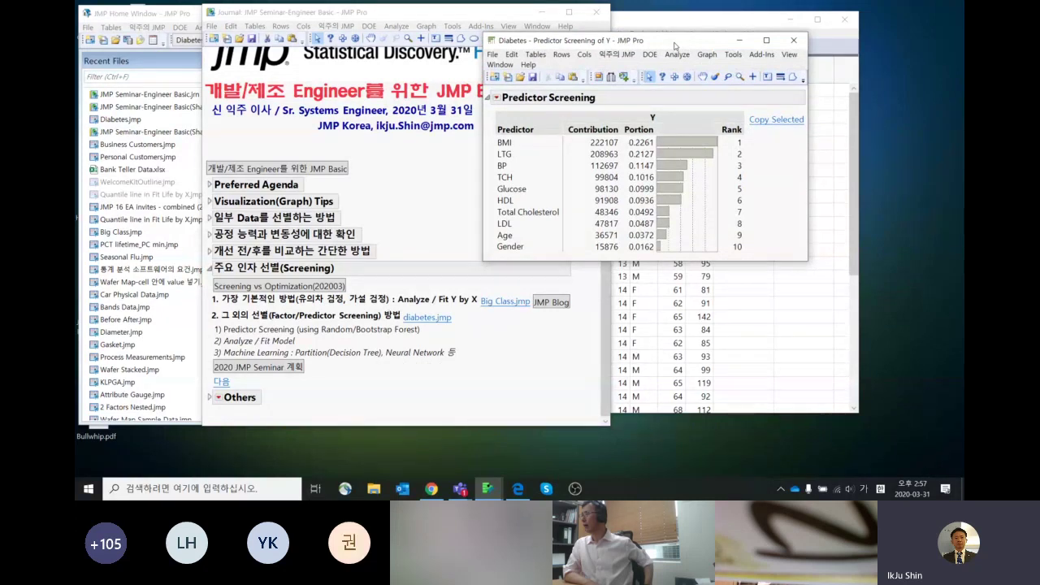
{"action": "left_click_drag", "start_coordinate": [674, 46], "coordinate": [646, 37]}
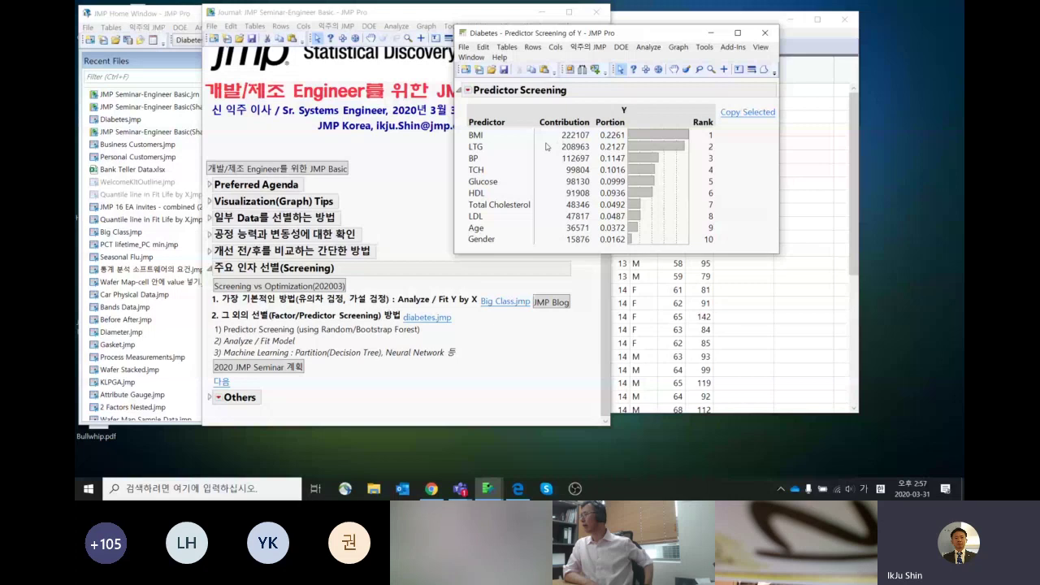
Step: Heighten the Predictor Screening report window, highlight the predictors BMI, LTG, BP and TCH, and close the report
{"action": "left_click_drag", "start_coordinate": [592, 252], "coordinate": [594, 403]}
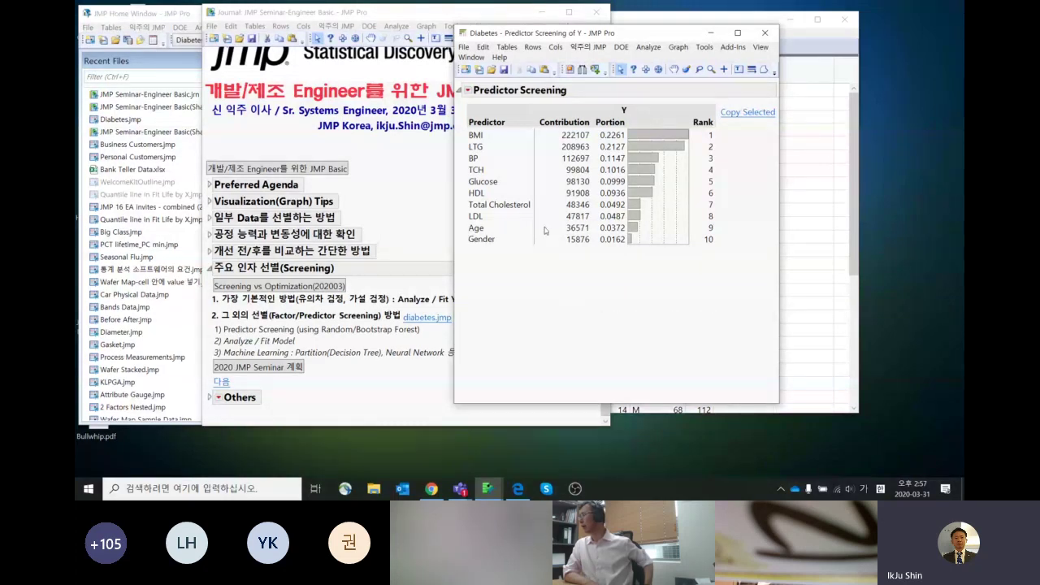
{"action": "left_click_drag", "start_coordinate": [510, 136], "coordinate": [512, 174]}
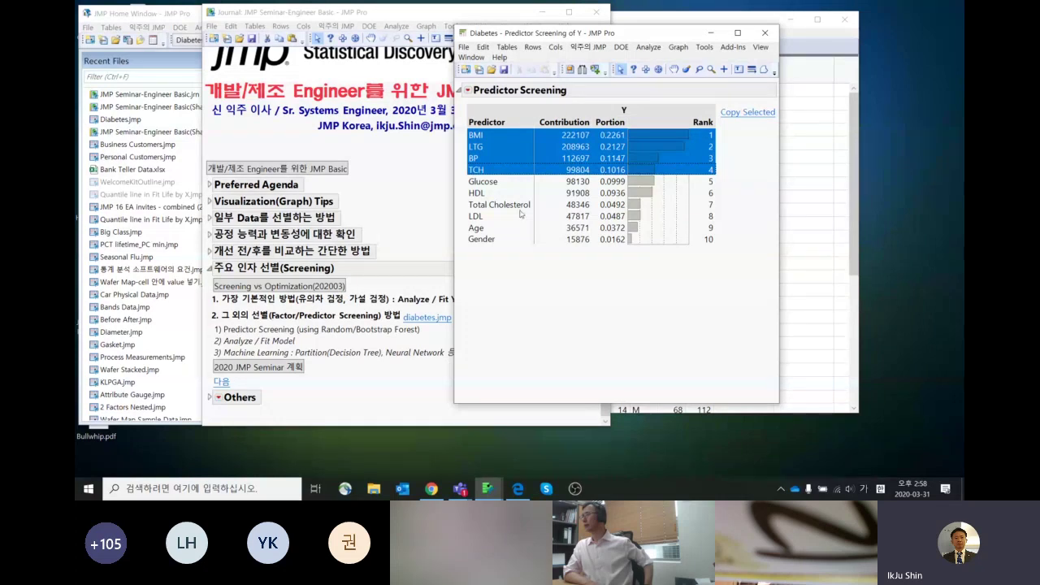
{"action": "mouse_move", "coordinate": [670, 309]}
{"action": "left_mouse_down"}
{"action": "mouse_move", "coordinate": [642, 118]}
{"action": "mouse_move", "coordinate": [692, 285]}
{"action": "left_mouse_up"}
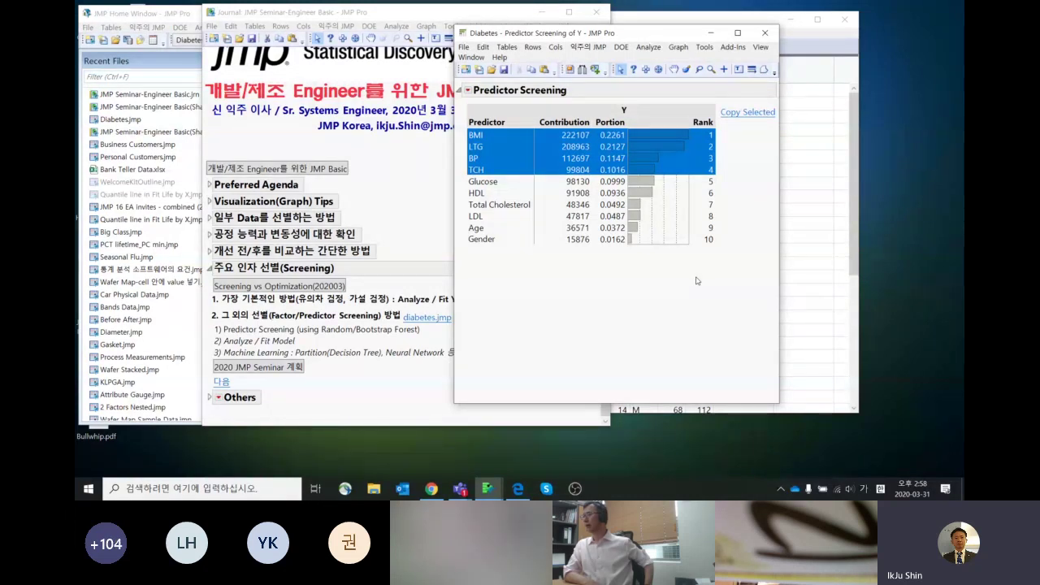
{"action": "left_click", "coordinate": [765, 33]}
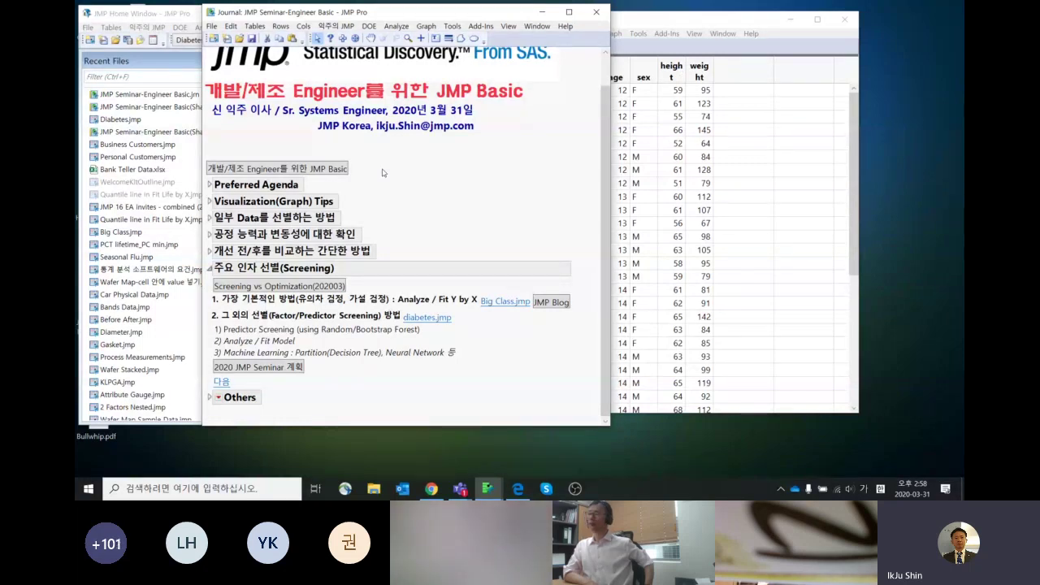
{"action": "mouse_move", "coordinate": [370, 178]}
{"action": "left_mouse_down"}
{"action": "mouse_move", "coordinate": [418, 213]}
{"action": "mouse_move", "coordinate": [351, 290]}
{"action": "mouse_move", "coordinate": [256, 288]}
{"action": "mouse_move", "coordinate": [206, 273]}
{"action": "mouse_move", "coordinate": [254, 184]}
{"action": "mouse_move", "coordinate": [366, 187]}
{"action": "left_mouse_up"}
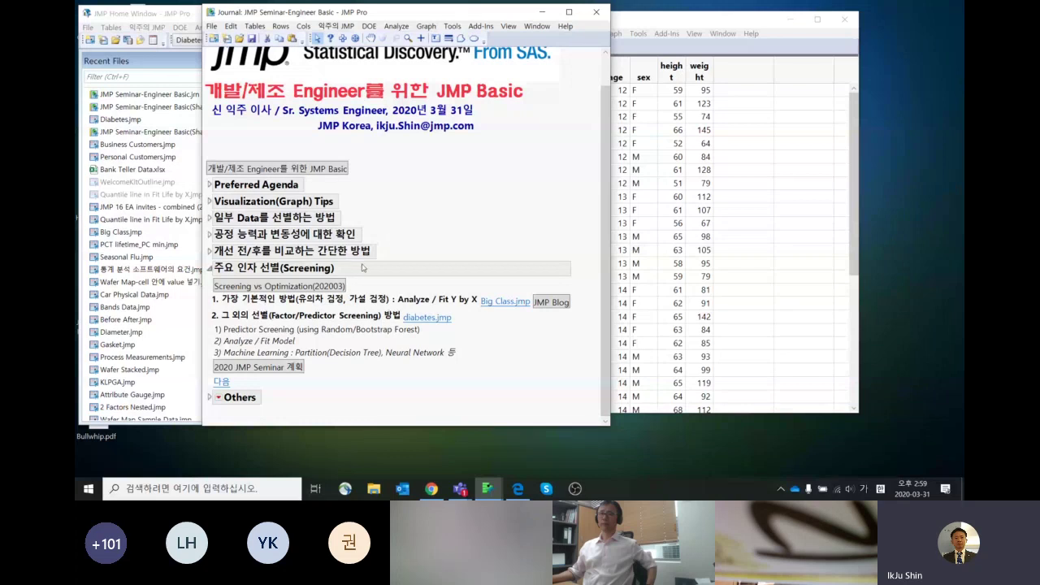
Step: Open the 2020 JMP Seminar 계획 PDF linked in the journal and bring the On-line Live Seminar schedule into view
{"action": "left_click", "coordinate": [298, 370]}
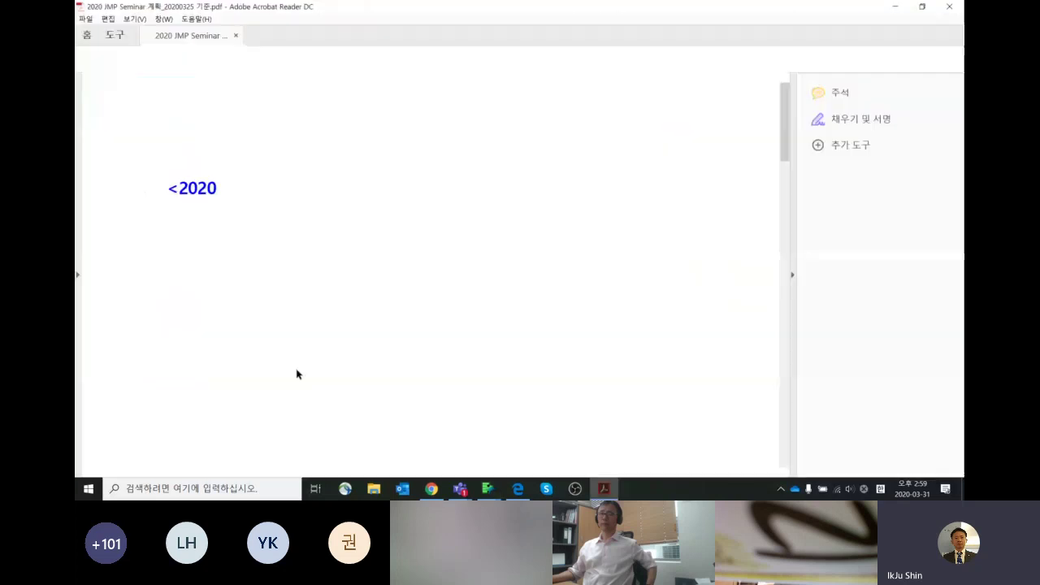
{"action": "scroll", "coordinate": [498, 252], "scroll_direction": "down", "scroll_amount": 5}
{"action": "scroll", "coordinate": [498, 252], "scroll_direction": "down", "scroll_amount": 4}
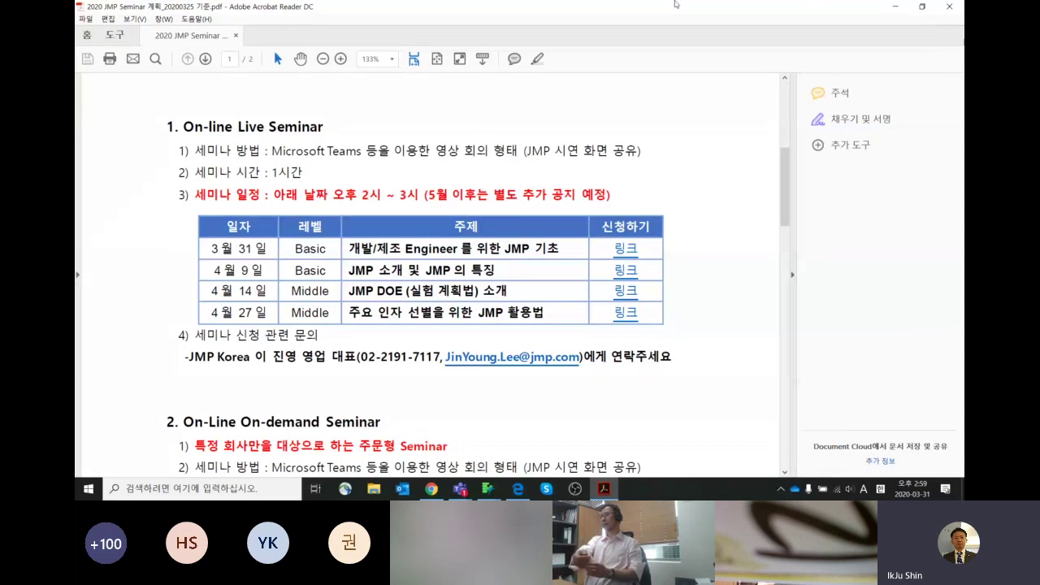
Step: Fit the seminar plan PDF into a smaller window without its tools pane, keeping the schedule readable, and minimize it
{"action": "left_click", "coordinate": [921, 6]}
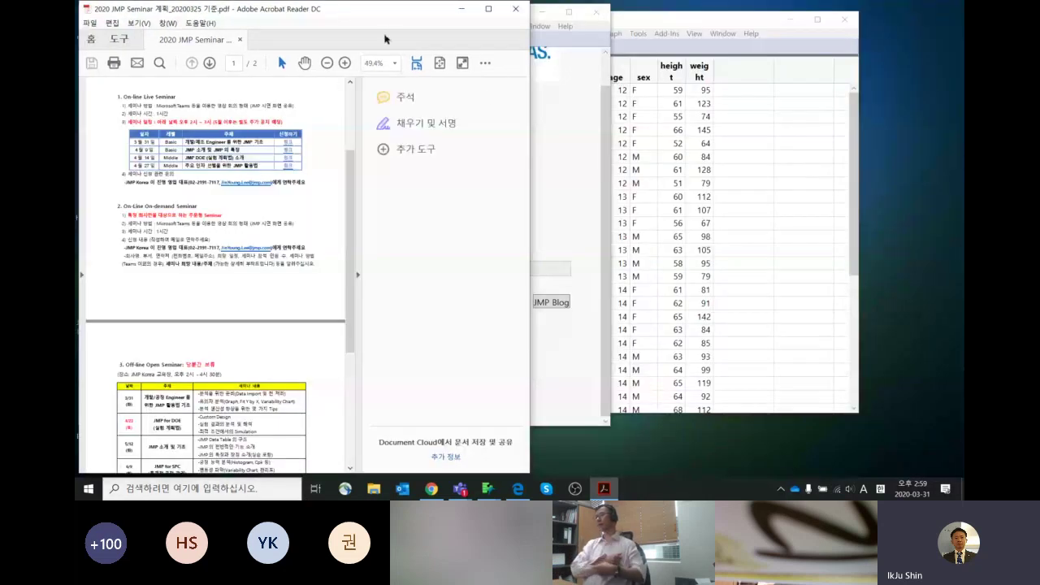
{"action": "left_click", "coordinate": [361, 277]}
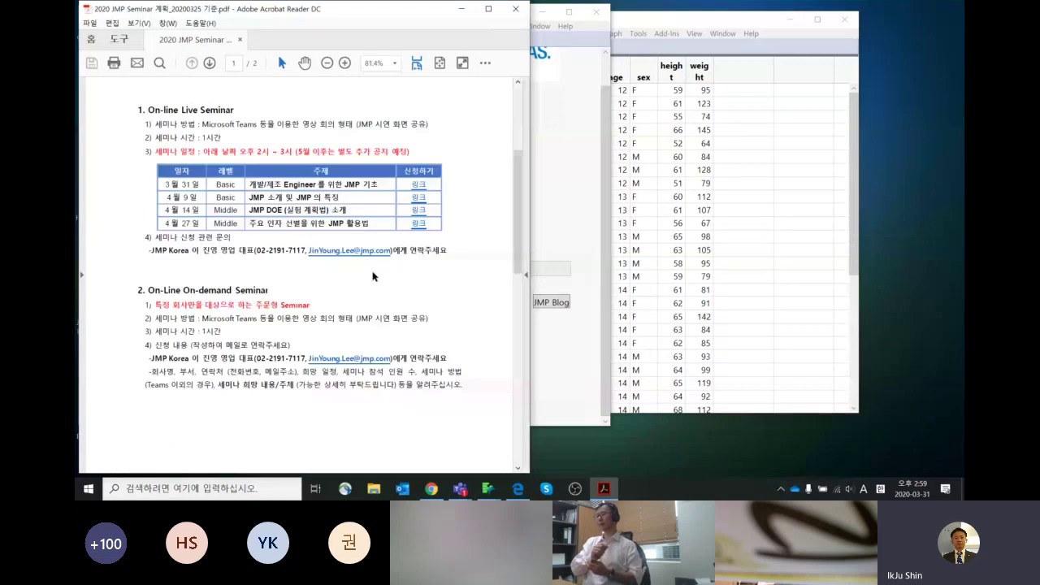
{"action": "left_click_drag", "start_coordinate": [552, 235], "coordinate": [793, 243]}
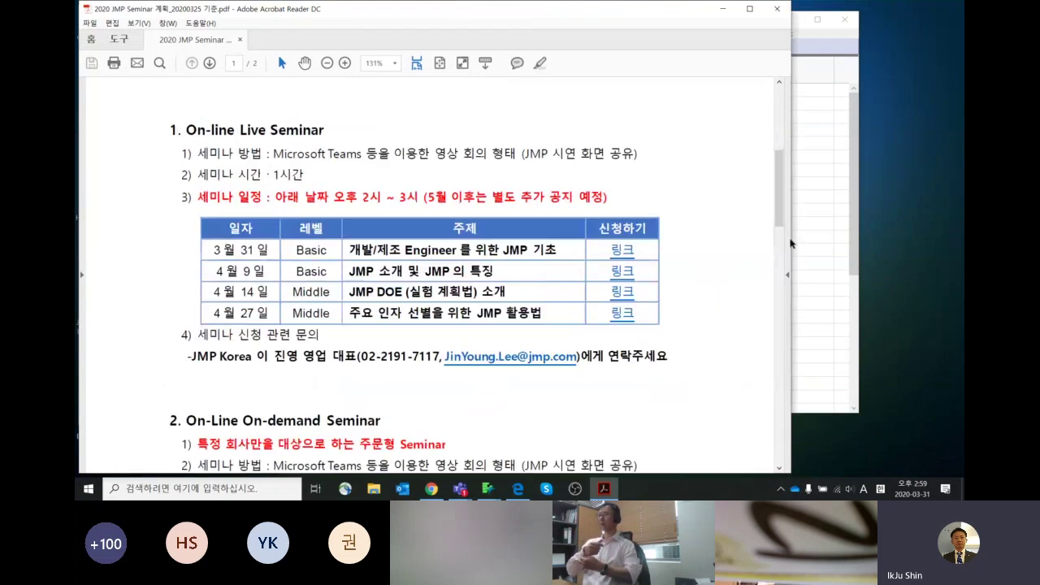
{"action": "left_click_drag", "start_coordinate": [521, 18], "coordinate": [626, 51]}
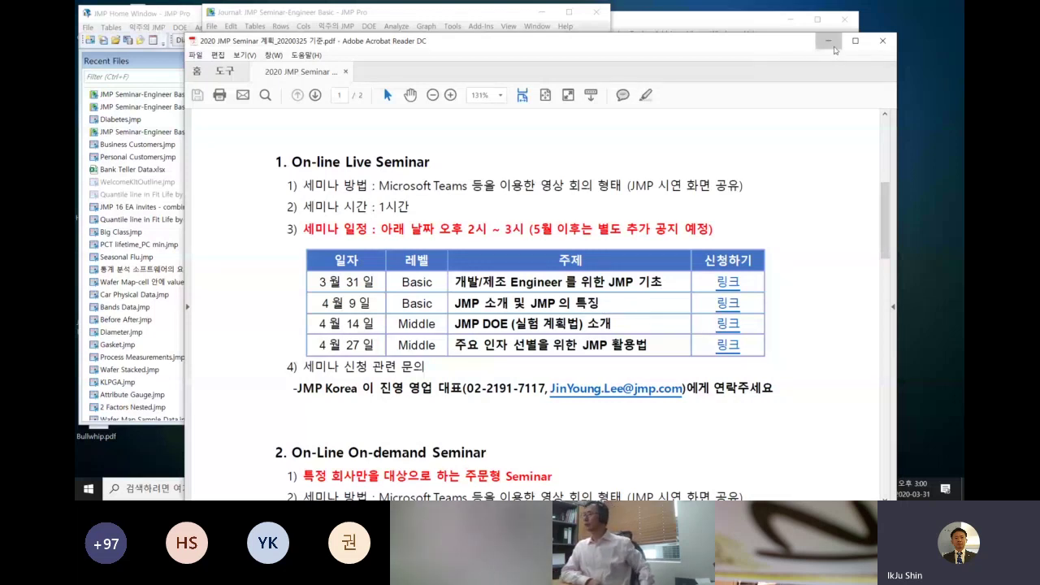
{"action": "left_click", "coordinate": [828, 40]}
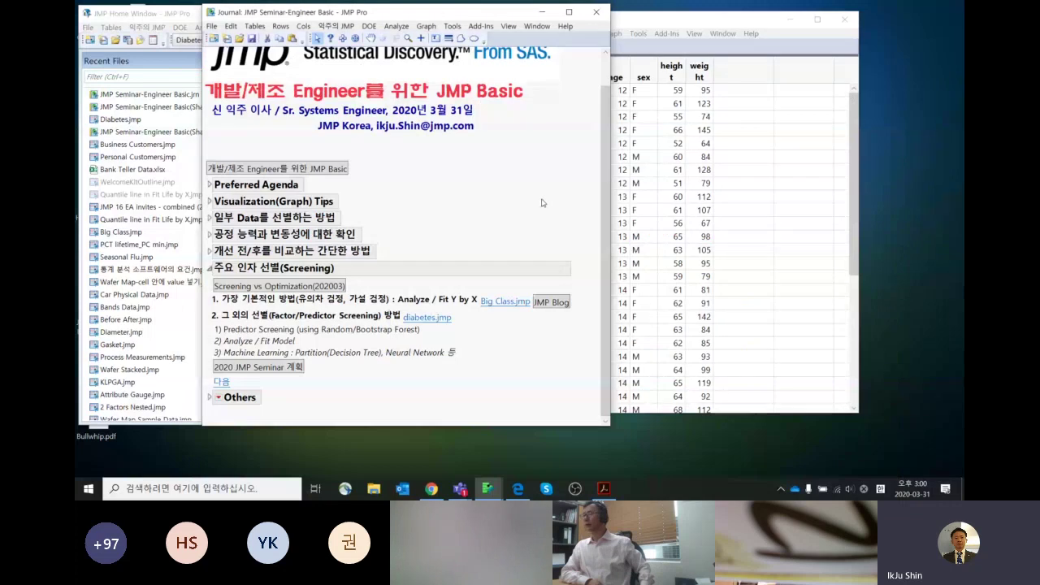
Step: Switch to the full Microsoft Teams meeting window and look through the participant list
{"action": "scroll", "coordinate": [543, 203], "scroll_direction": "up", "scroll_amount": 1}
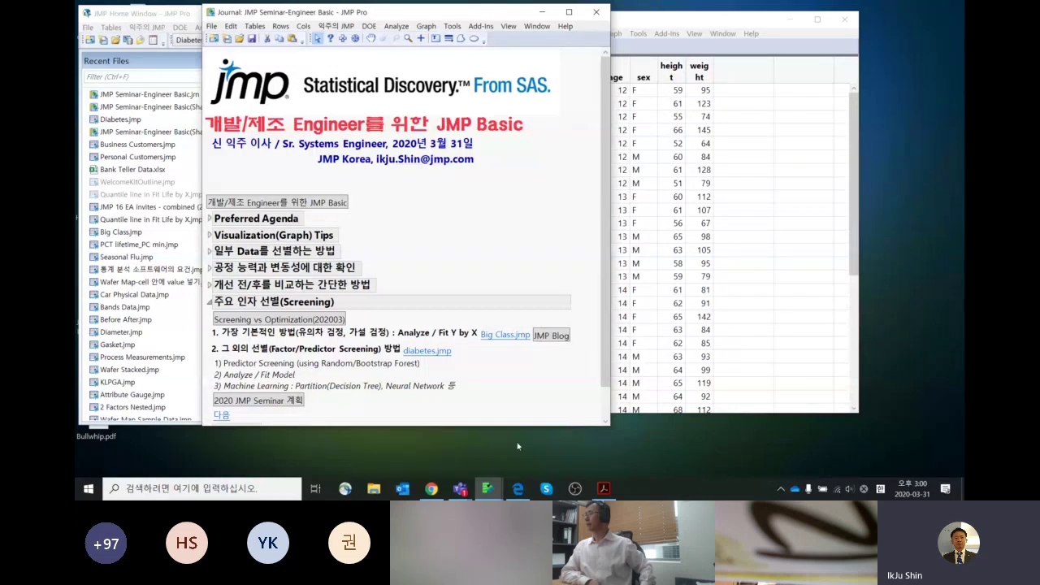
{"action": "mouse_move", "coordinate": [464, 492]}
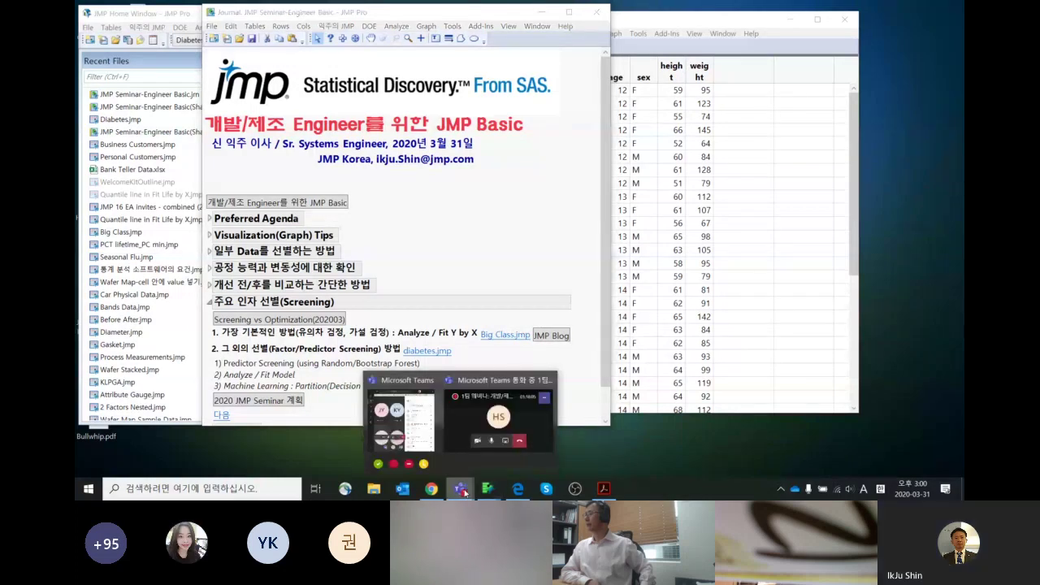
{"action": "mouse_move", "coordinate": [479, 456]}
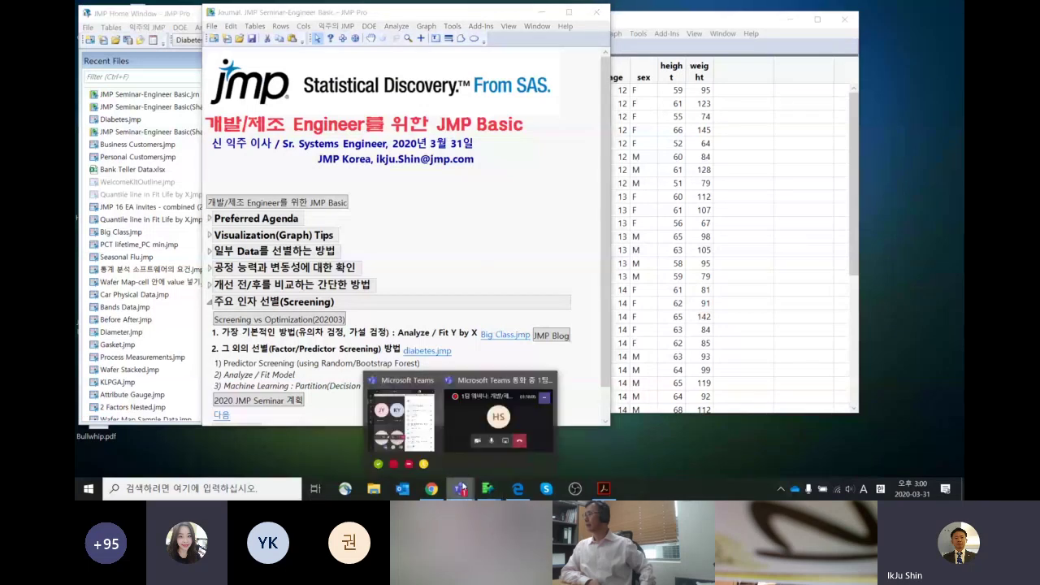
{"action": "left_click", "coordinate": [492, 444]}
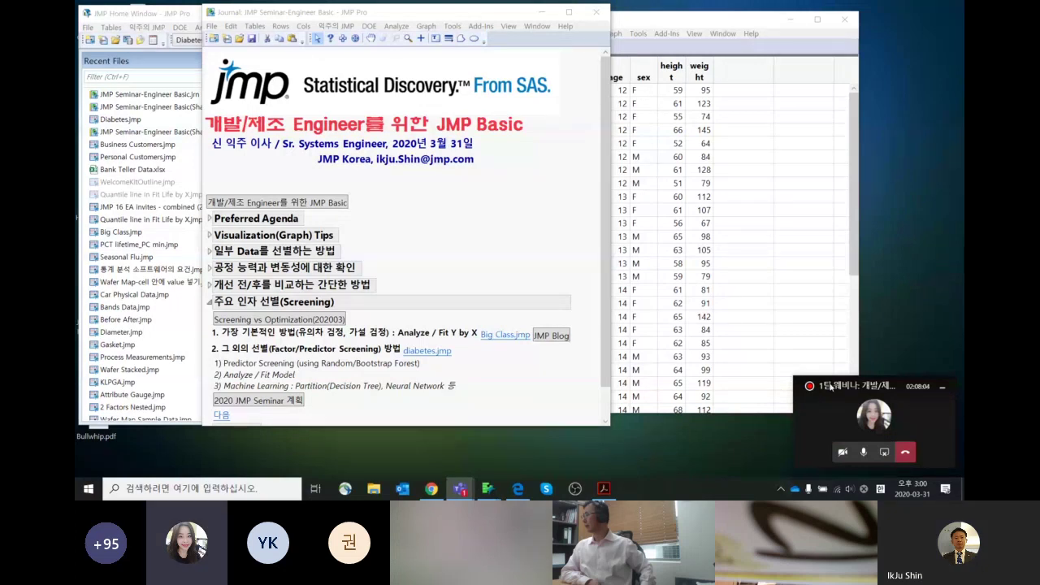
{"action": "left_click", "coordinate": [870, 412]}
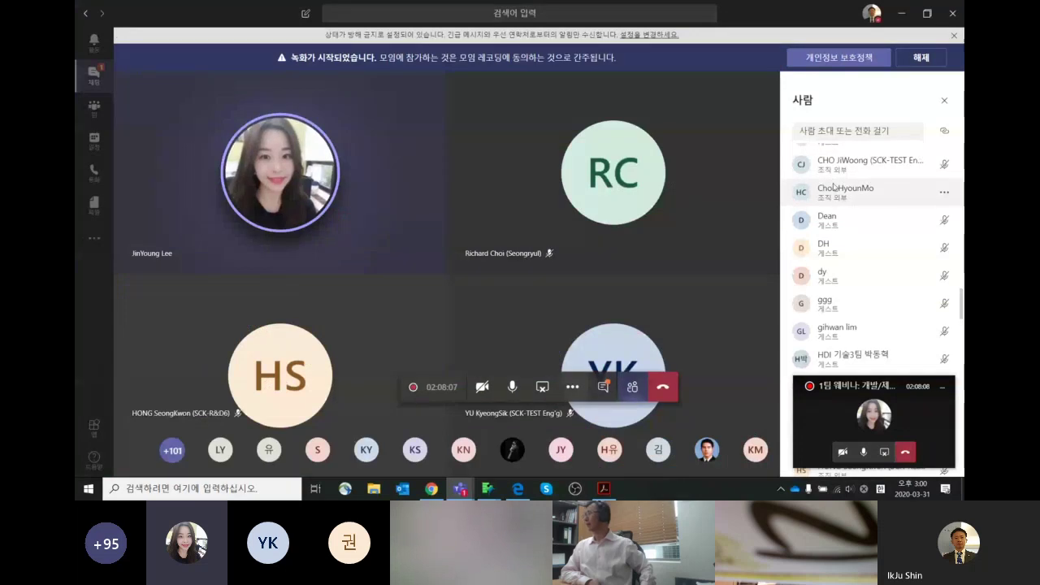
{"action": "scroll", "coordinate": [868, 222], "scroll_direction": "up", "scroll_amount": 10}
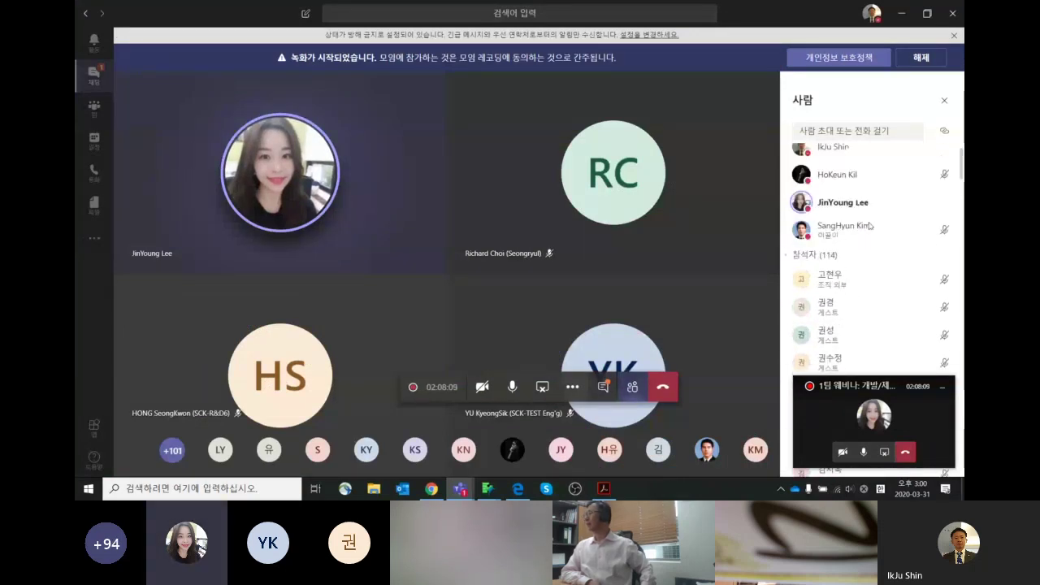
{"action": "scroll", "coordinate": [869, 225], "scroll_direction": "down", "scroll_amount": 10}
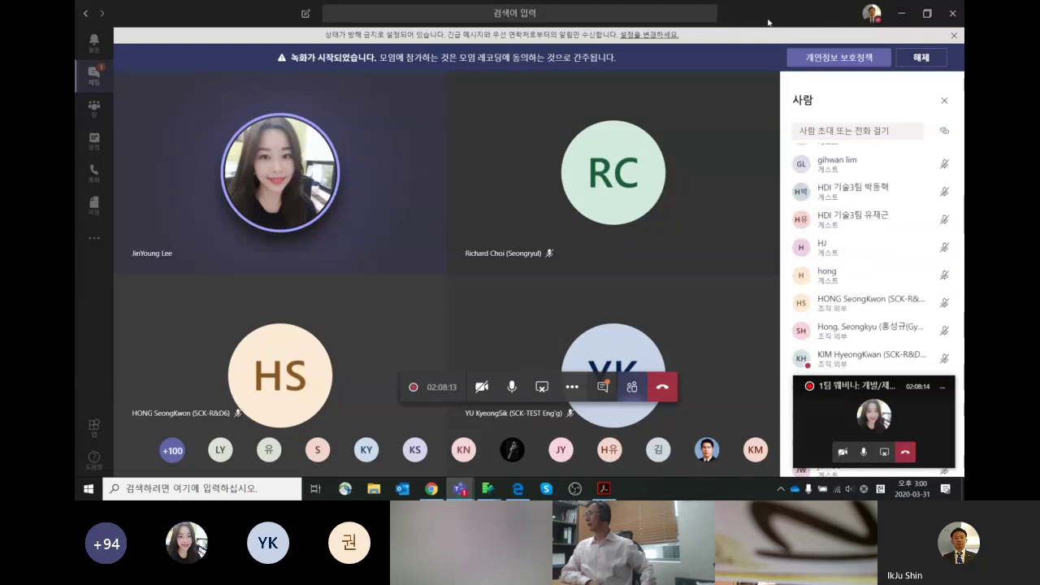
Step: Shrink the Teams meeting window and move it clear of the journal outline, and collapse the 주요 인자 선별(Screening) section
{"action": "left_click_drag", "start_coordinate": [771, 24], "coordinate": [756, 154]}
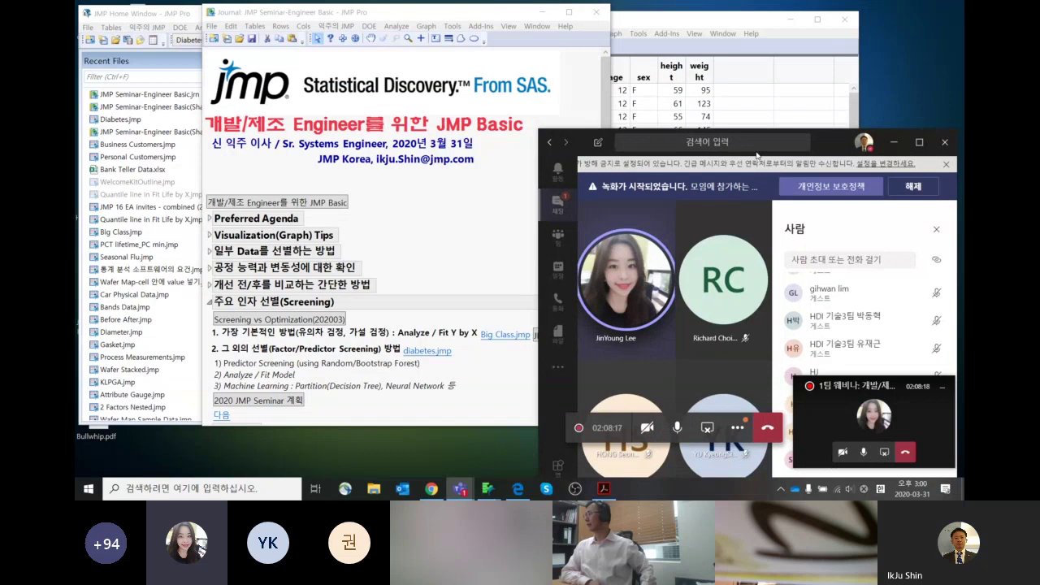
{"action": "left_click", "coordinate": [755, 149]}
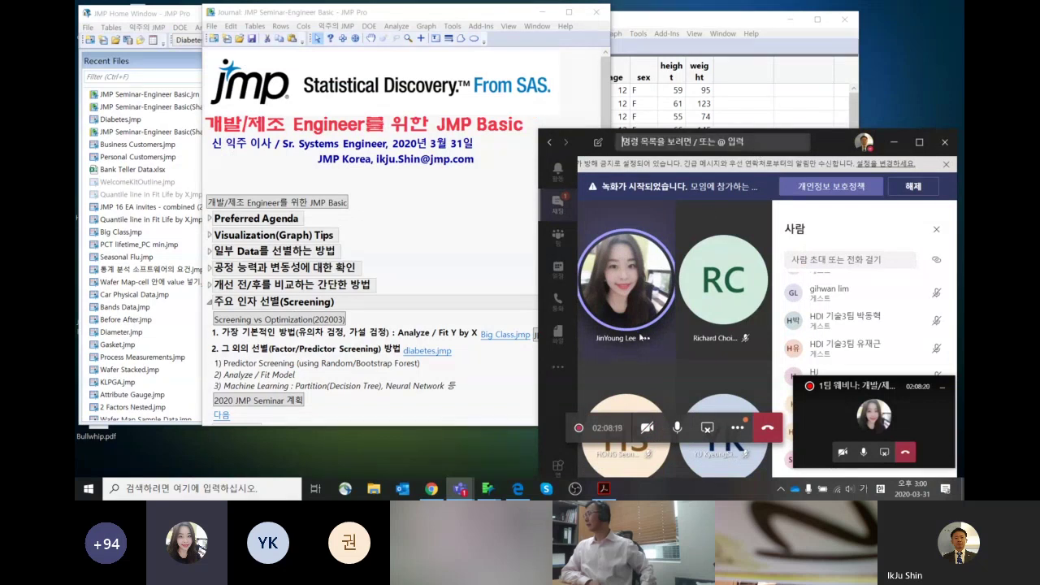
{"action": "left_click_drag", "start_coordinate": [828, 148], "coordinate": [686, 350]}
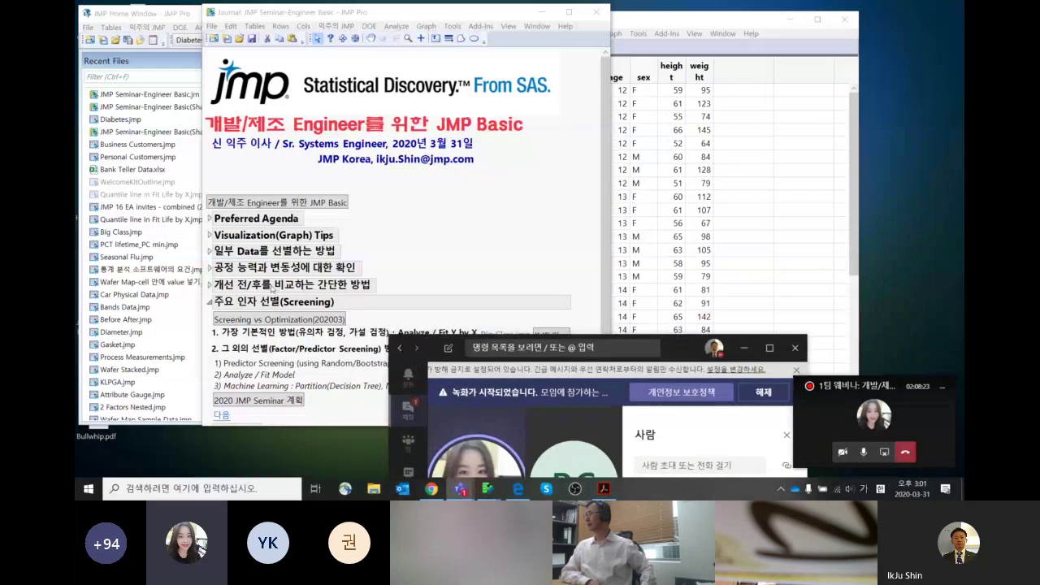
{"action": "left_click", "coordinate": [210, 302]}
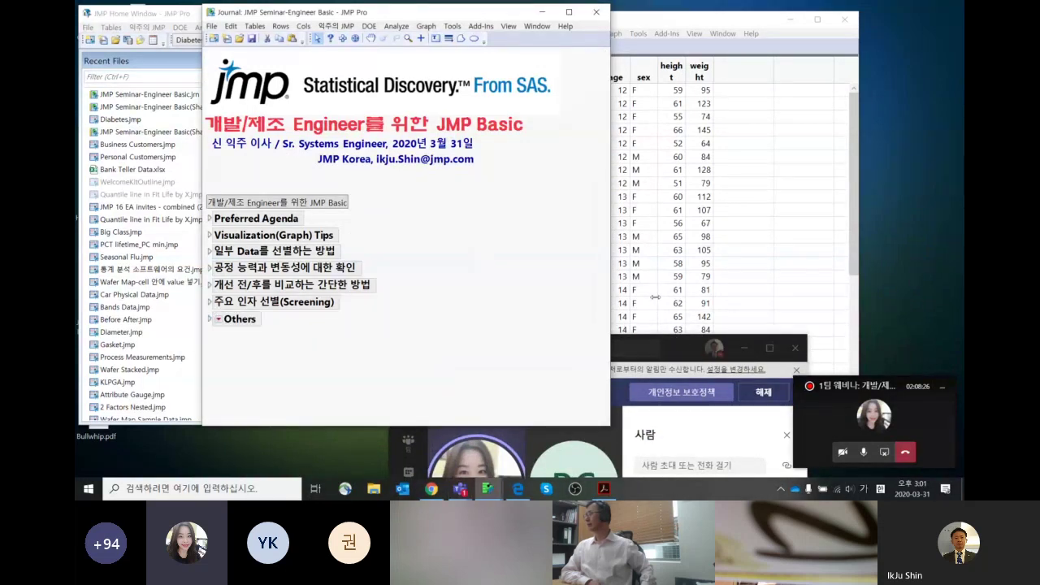
Step: Move the Teams meeting window back up to review the rest of its participant list, and minimize it
{"action": "left_click_drag", "start_coordinate": [664, 344], "coordinate": [681, 78]}
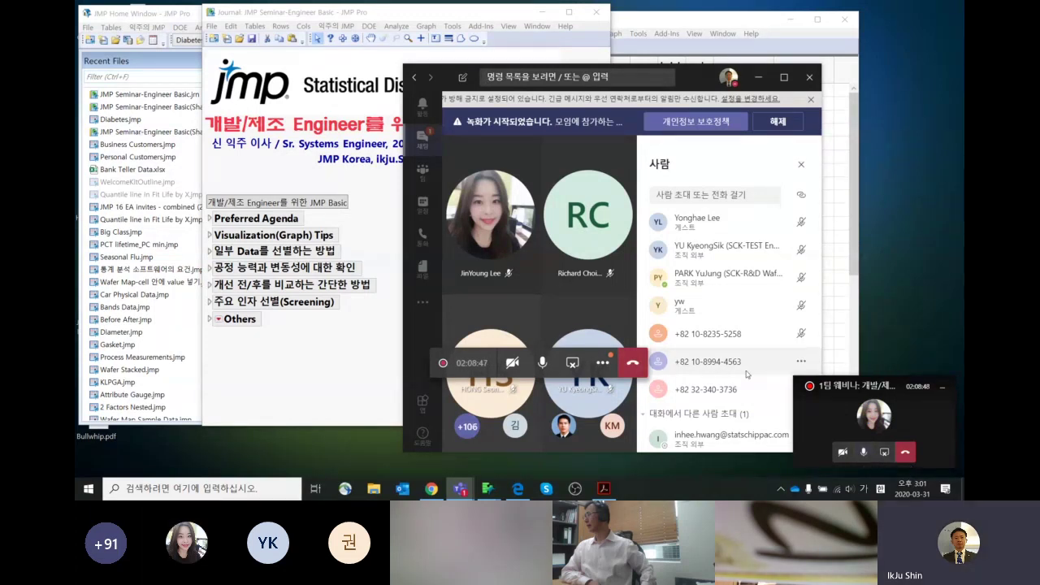
{"action": "scroll", "coordinate": [746, 374], "scroll_direction": "down", "scroll_amount": 5}
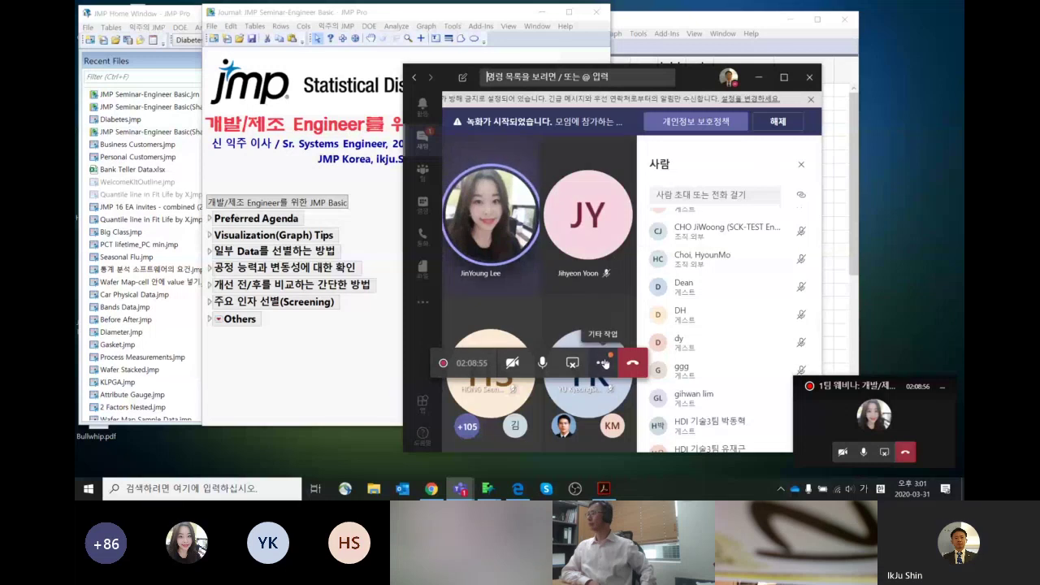
{"action": "left_click", "coordinate": [759, 78]}
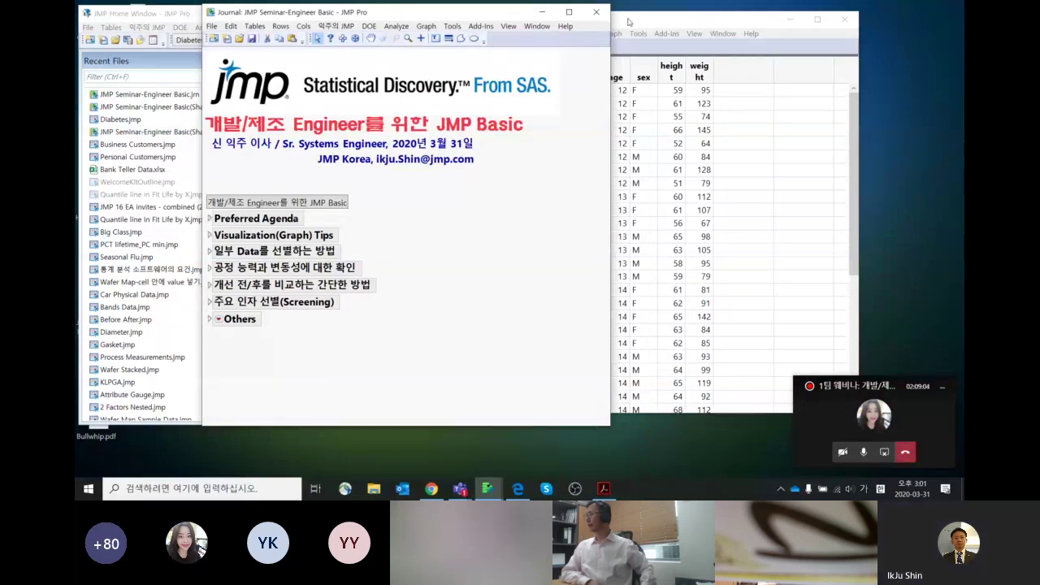
Step: Stop sharing the screen in the Teams meeting
{"action": "left_click", "coordinate": [878, 460]}
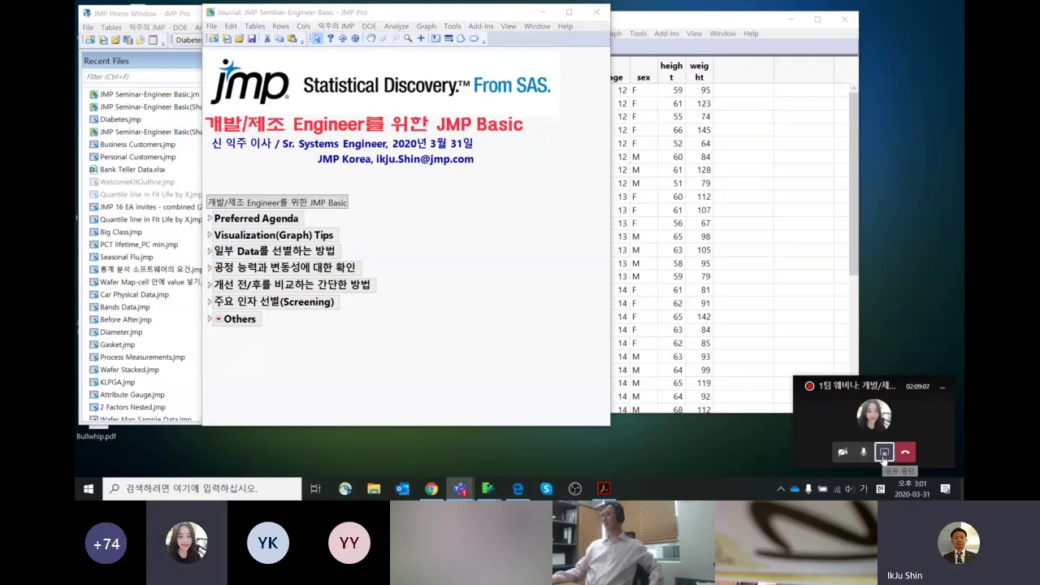
{"action": "left_click", "coordinate": [884, 452]}
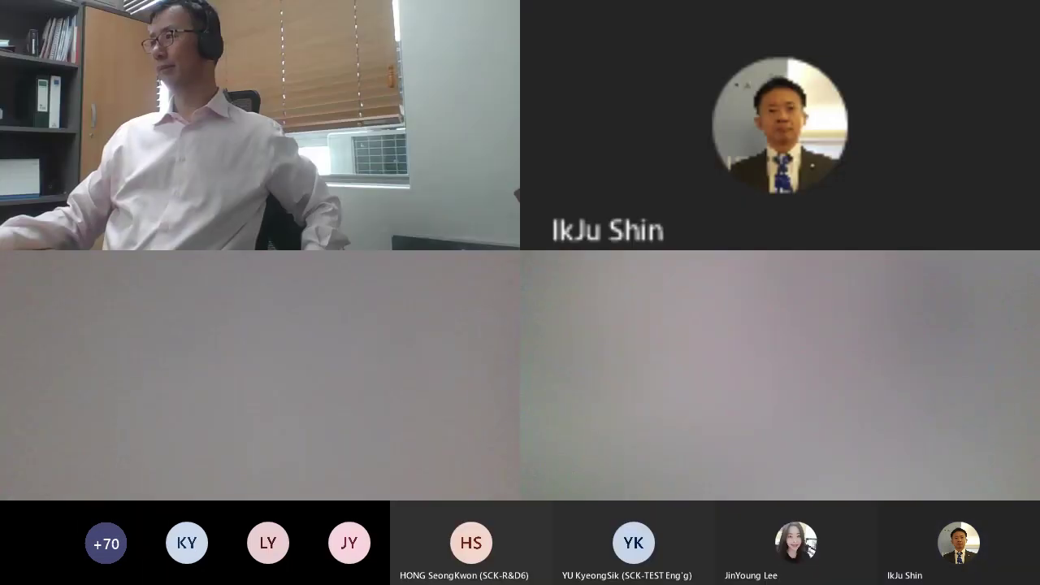